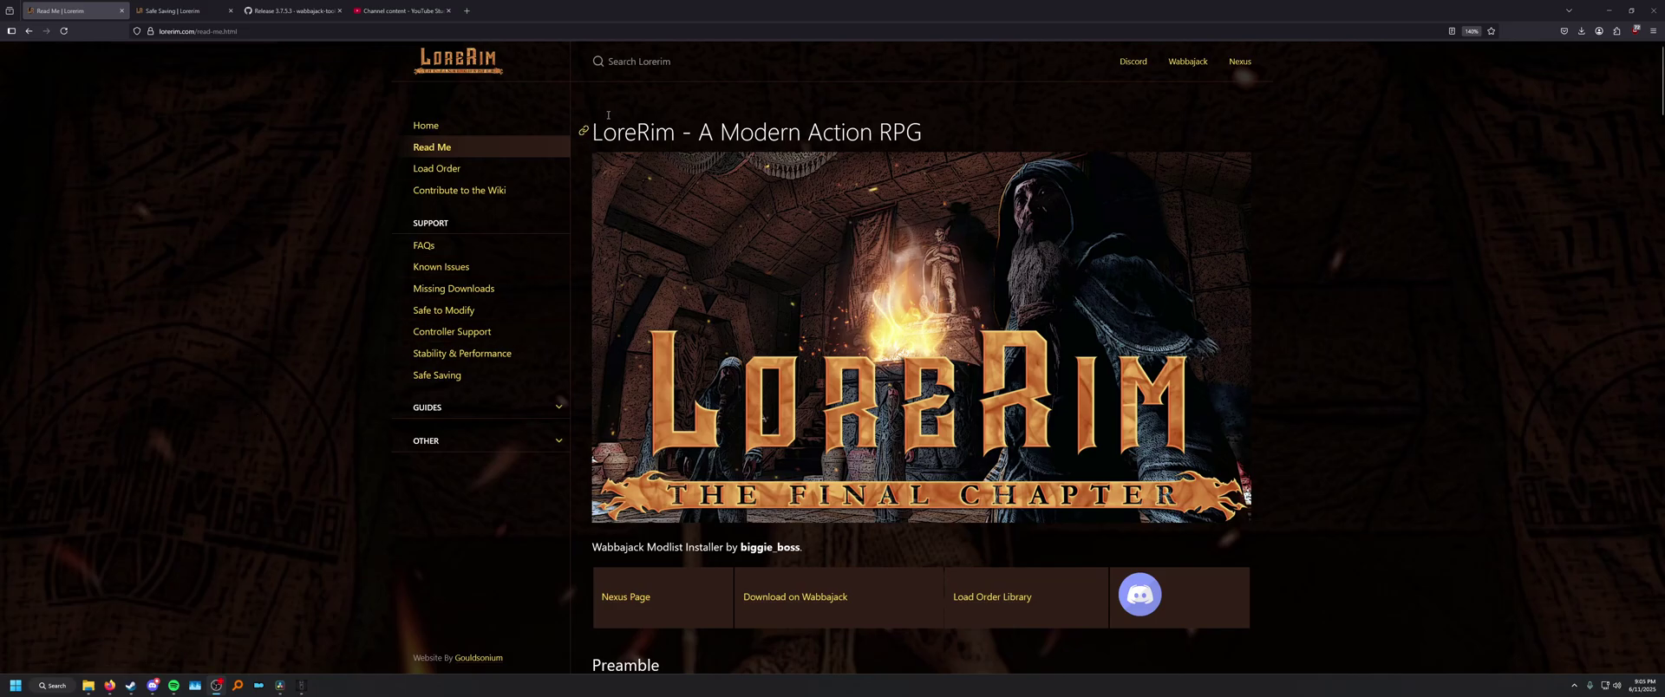
# Read the LoreRim Read Me from the preamble through the system requirements and the recommended hardware tables.
pyautogui.scroll(-5, 655, 157)
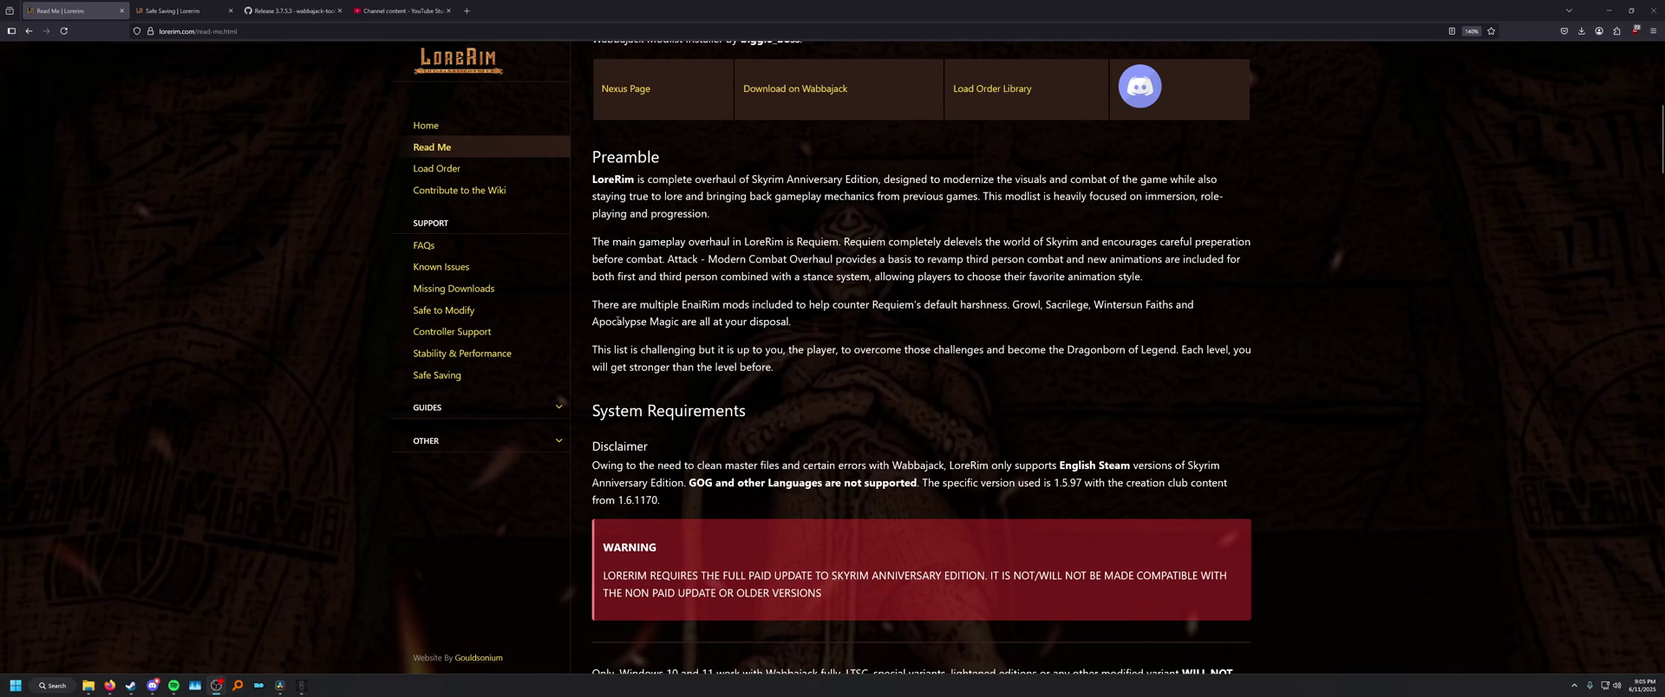
pyautogui.scroll(-2, 615, 321)
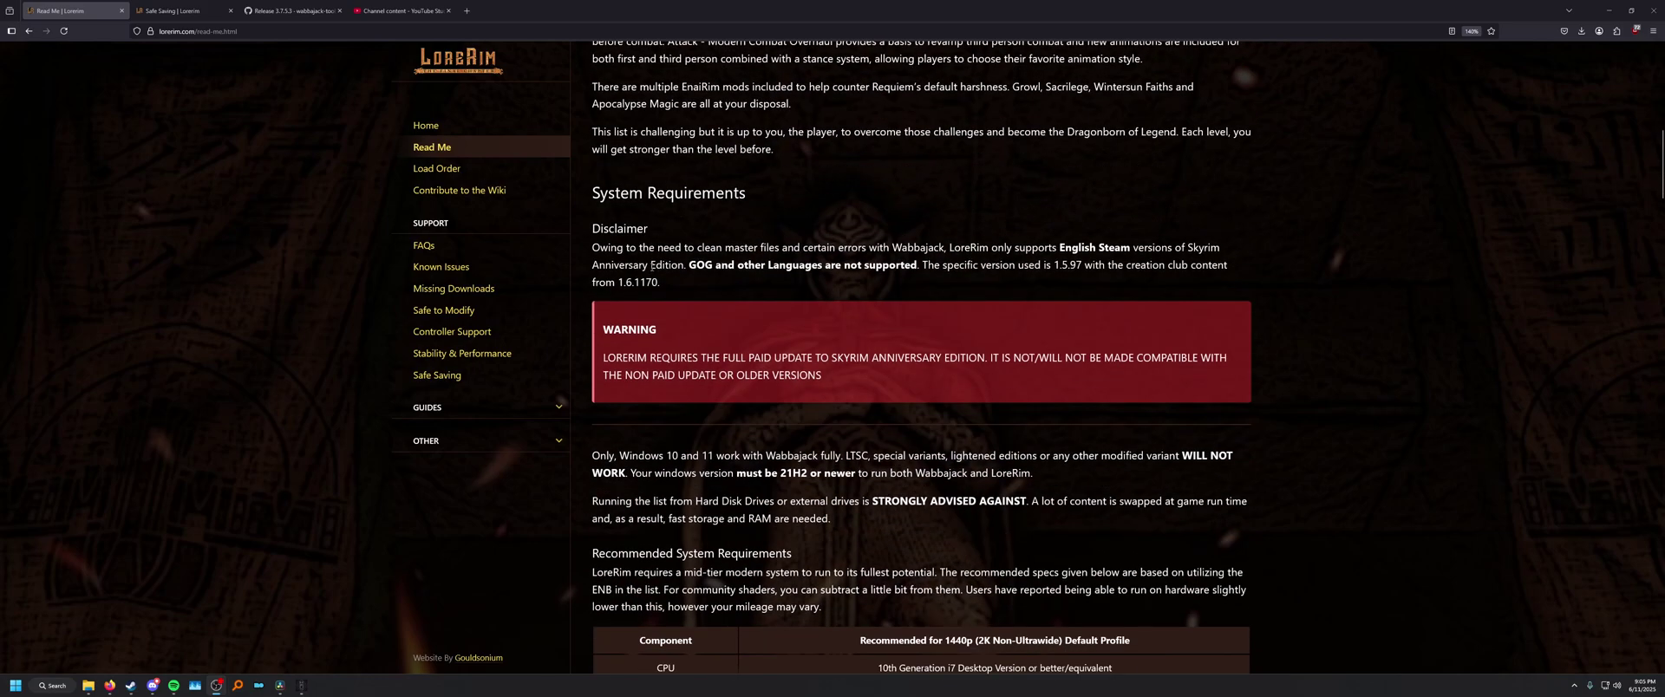
pyautogui.moveTo(592, 193); pyautogui.dragTo(747, 192)
pyautogui.click(709, 216)
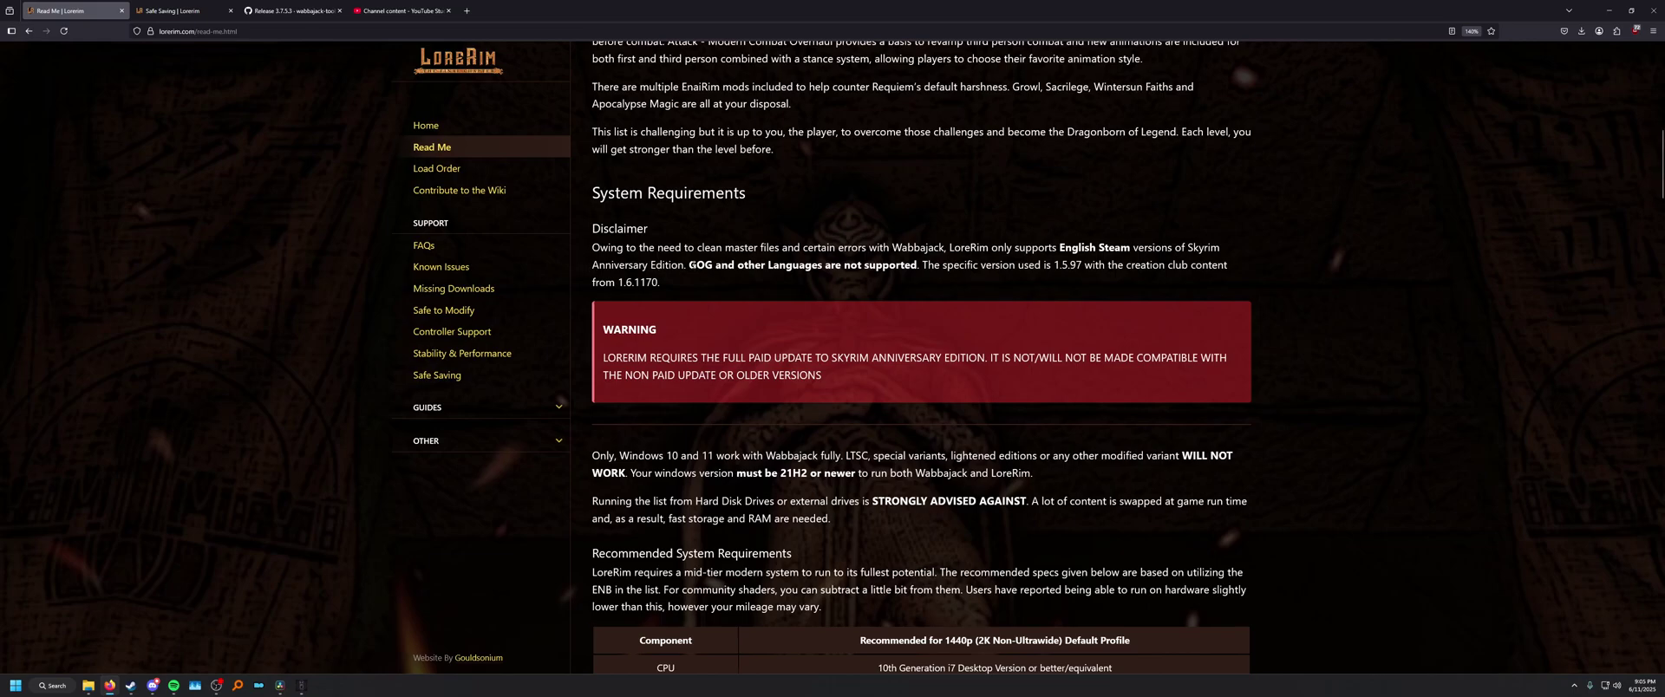
pyautogui.scroll(-5, 342, 440)
pyautogui.scroll(-3, 347, 450)
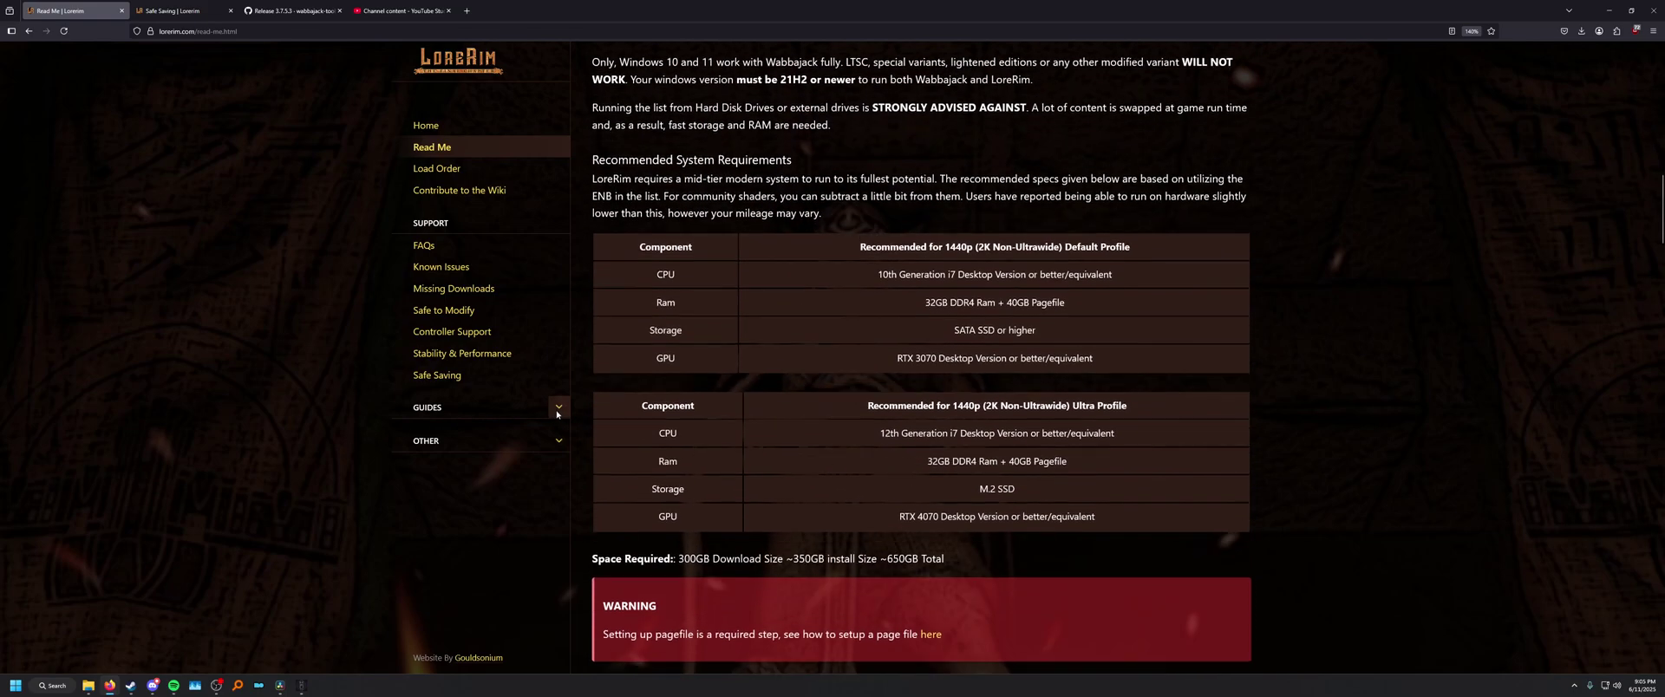
pyautogui.scroll(2, 842, 379)
pyautogui.scroll(3, 842, 379)
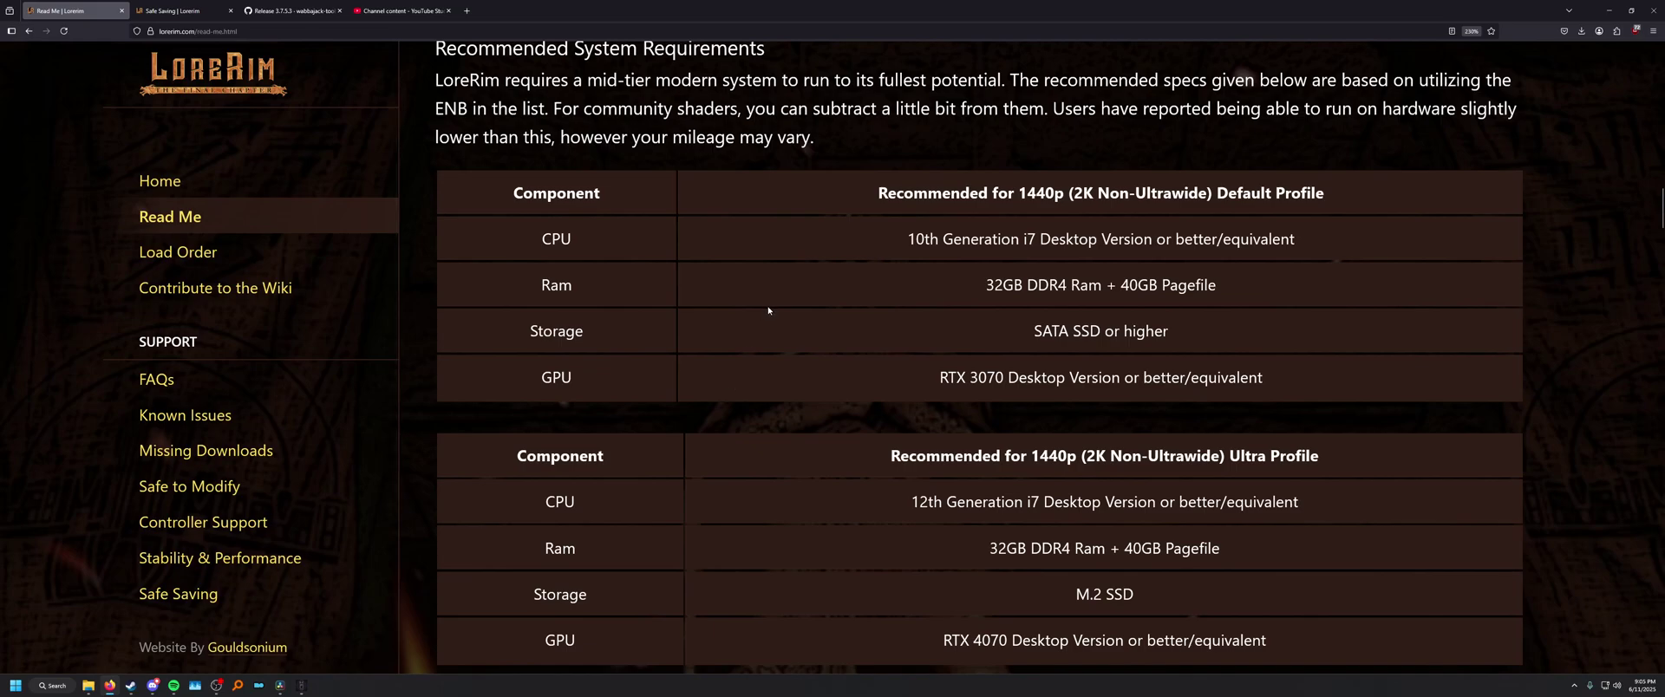
pyautogui.scroll(-2, 767, 310)
pyautogui.scroll(2, 768, 309)
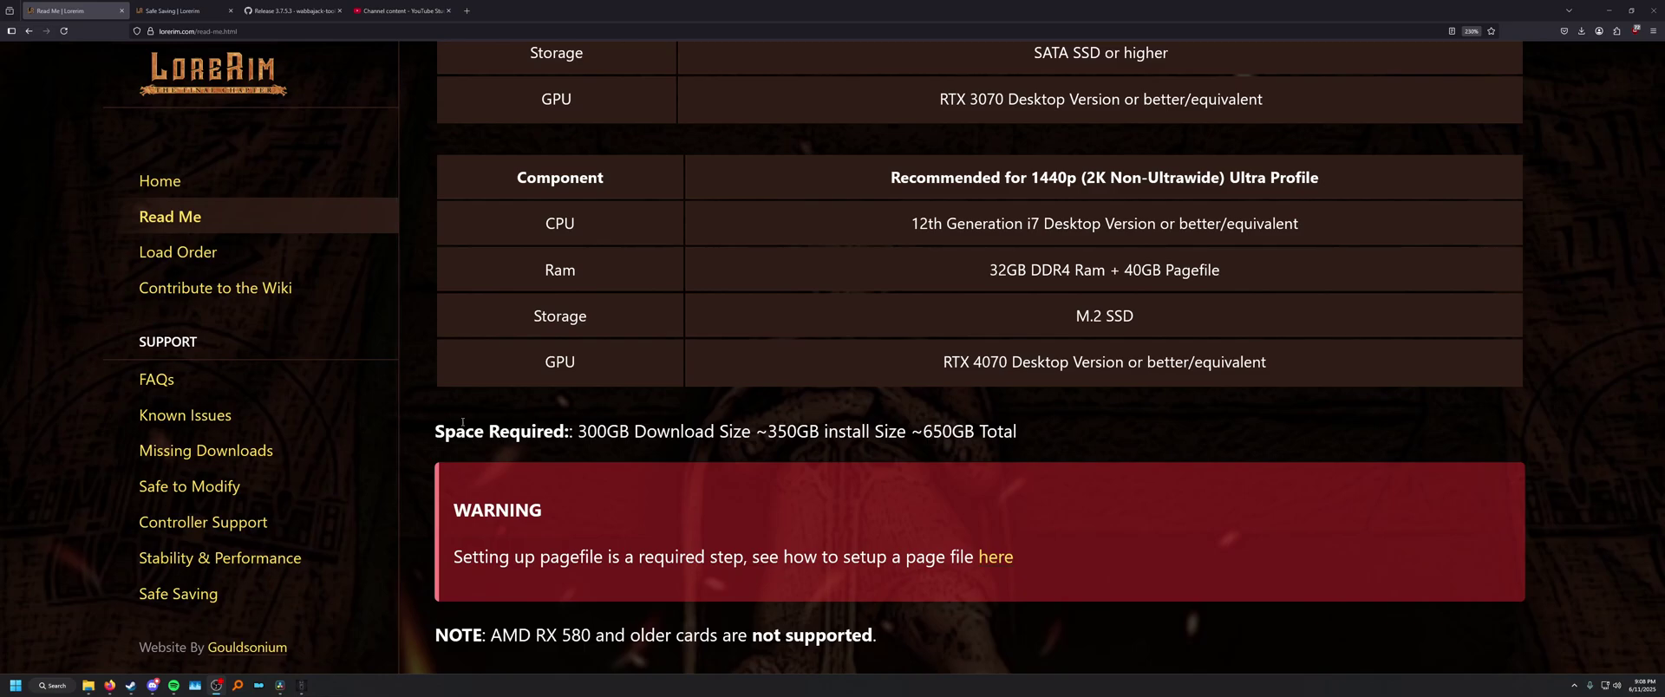
# Open Windows' Optimize Drives utility and check each drive's media type against the storage requirements.
pyautogui.press('super')
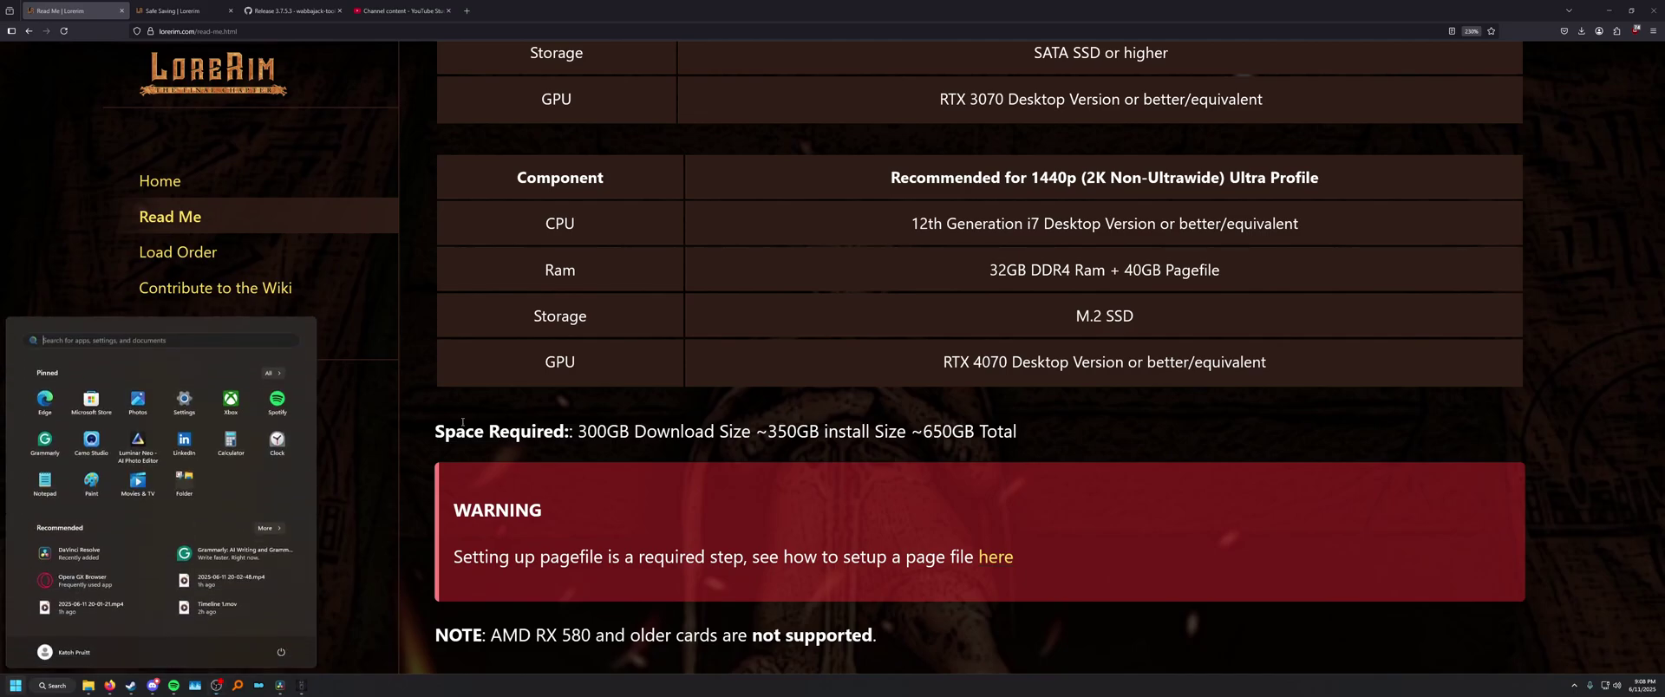
pyautogui.write('o')
pyautogui.press('Return')
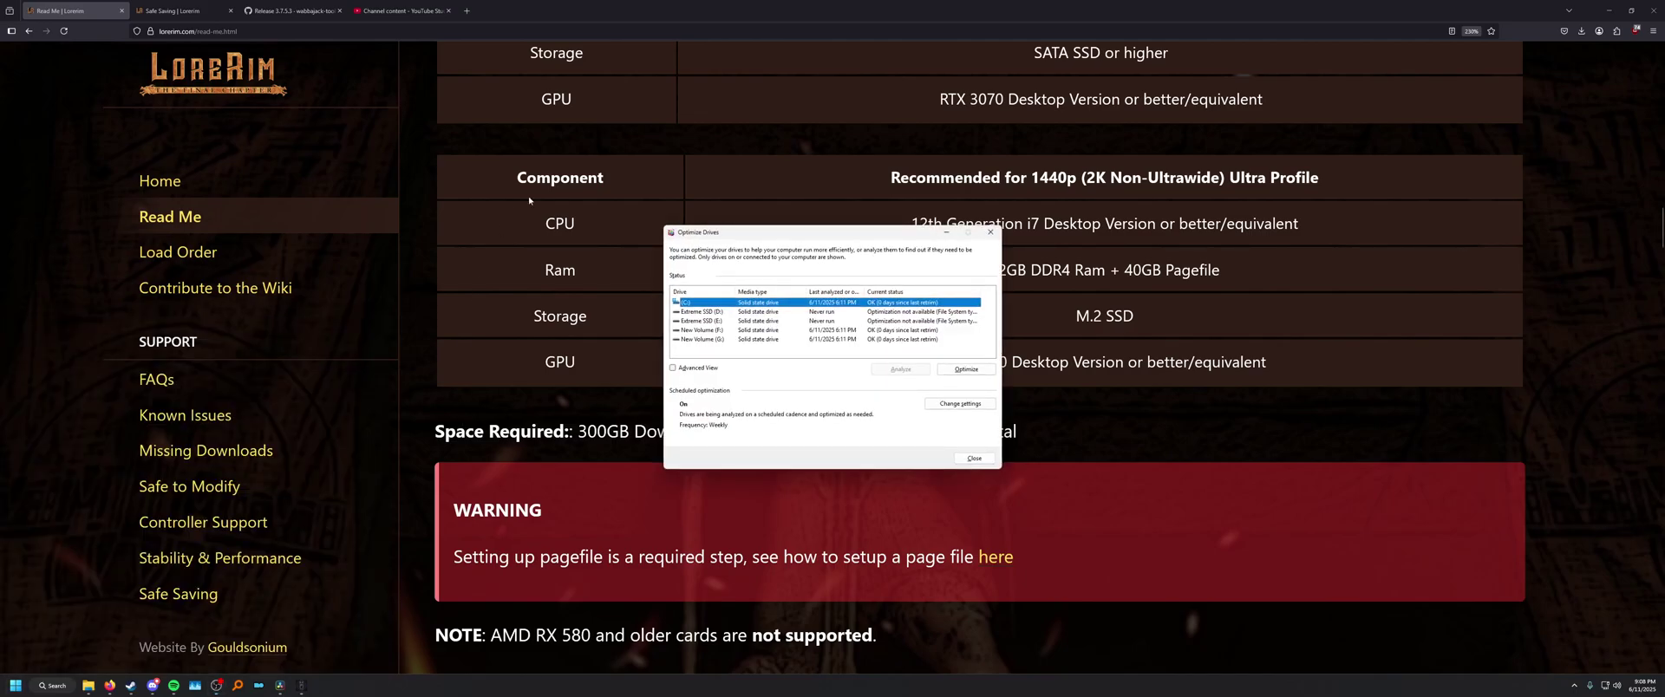
pyautogui.moveTo(713, 236); pyautogui.dragTo(690, 239)
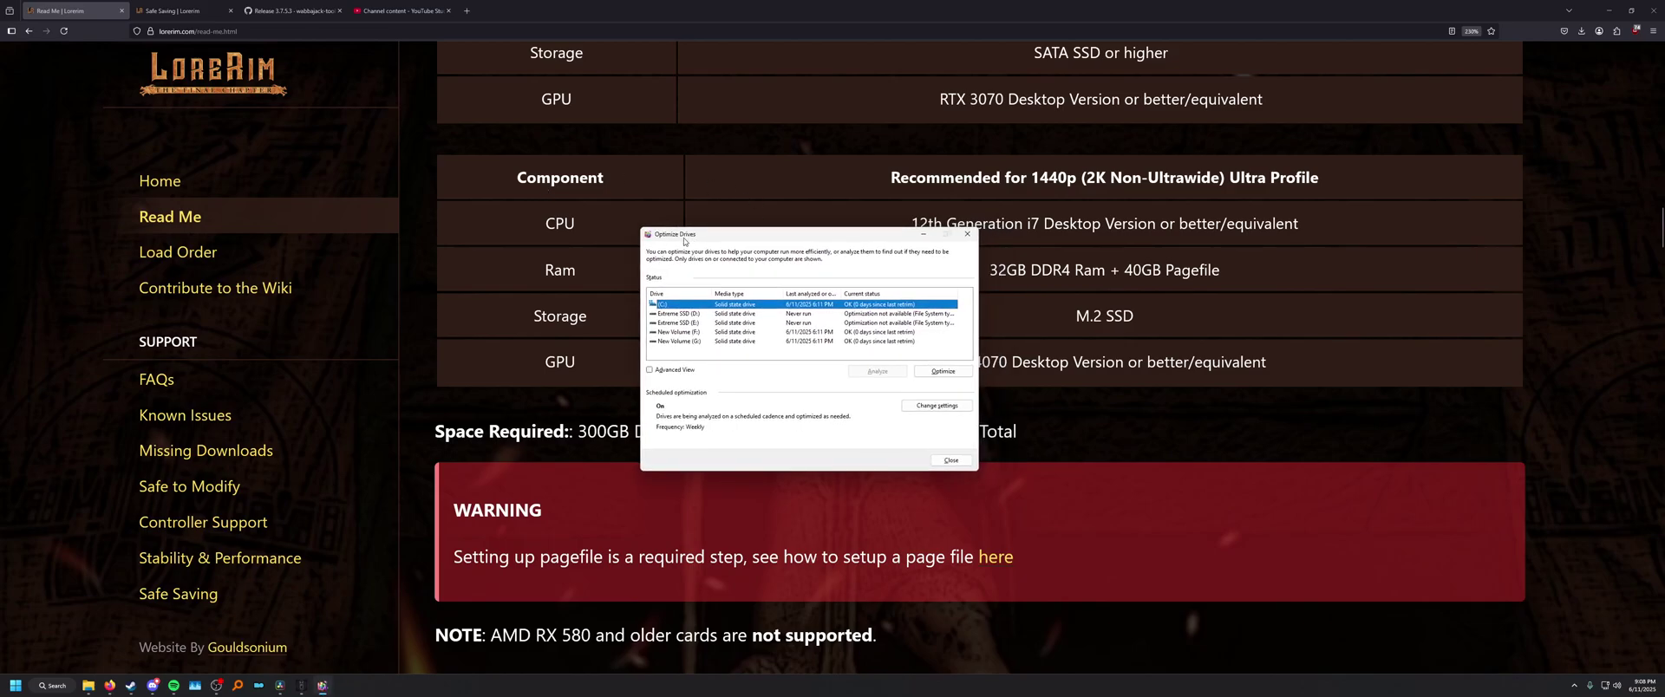
pyautogui.press('Down')
pyautogui.press('Down')
pyautogui.press('Down')
pyautogui.press('Down')
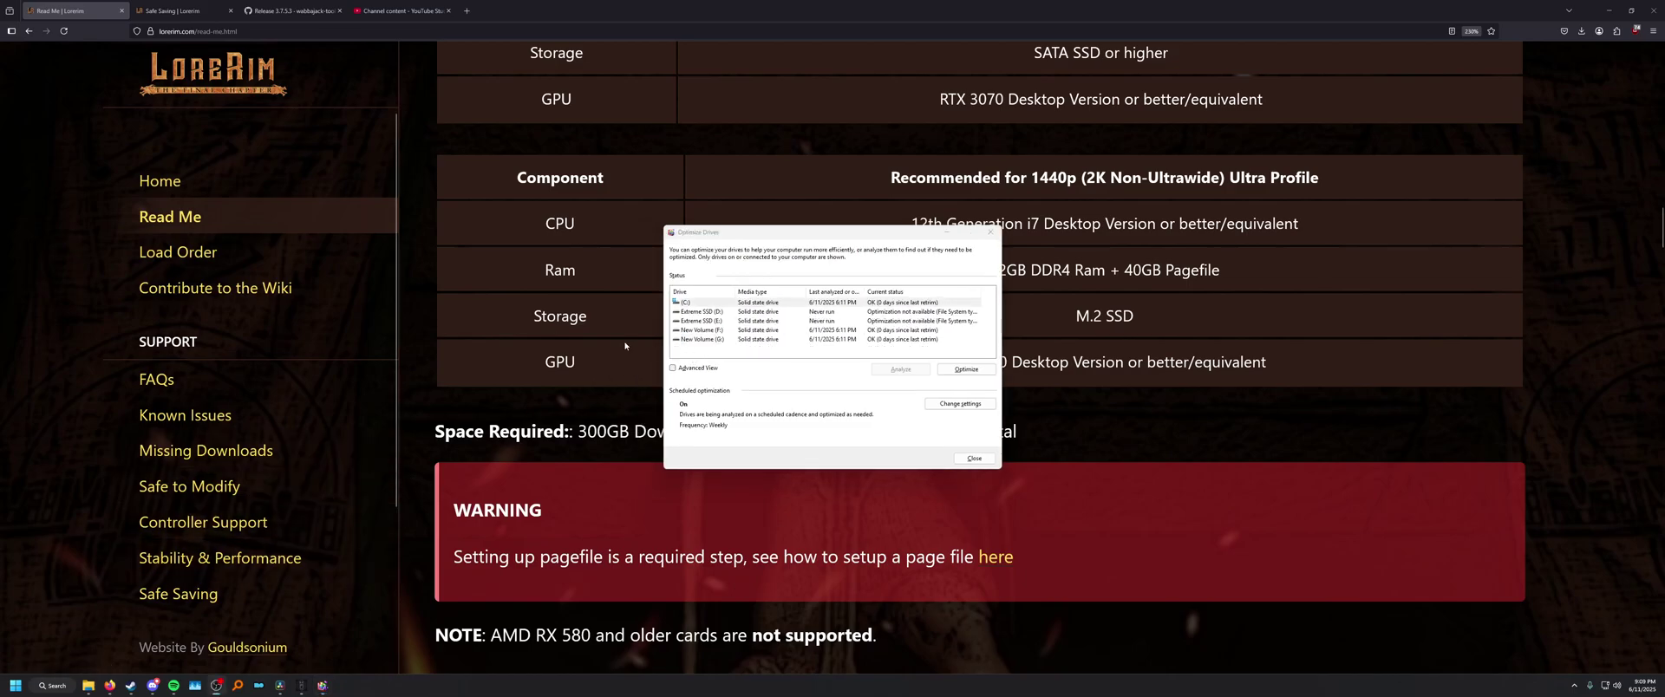
pyautogui.scroll(5, 623, 345)
pyautogui.scroll(-1, 586, 351)
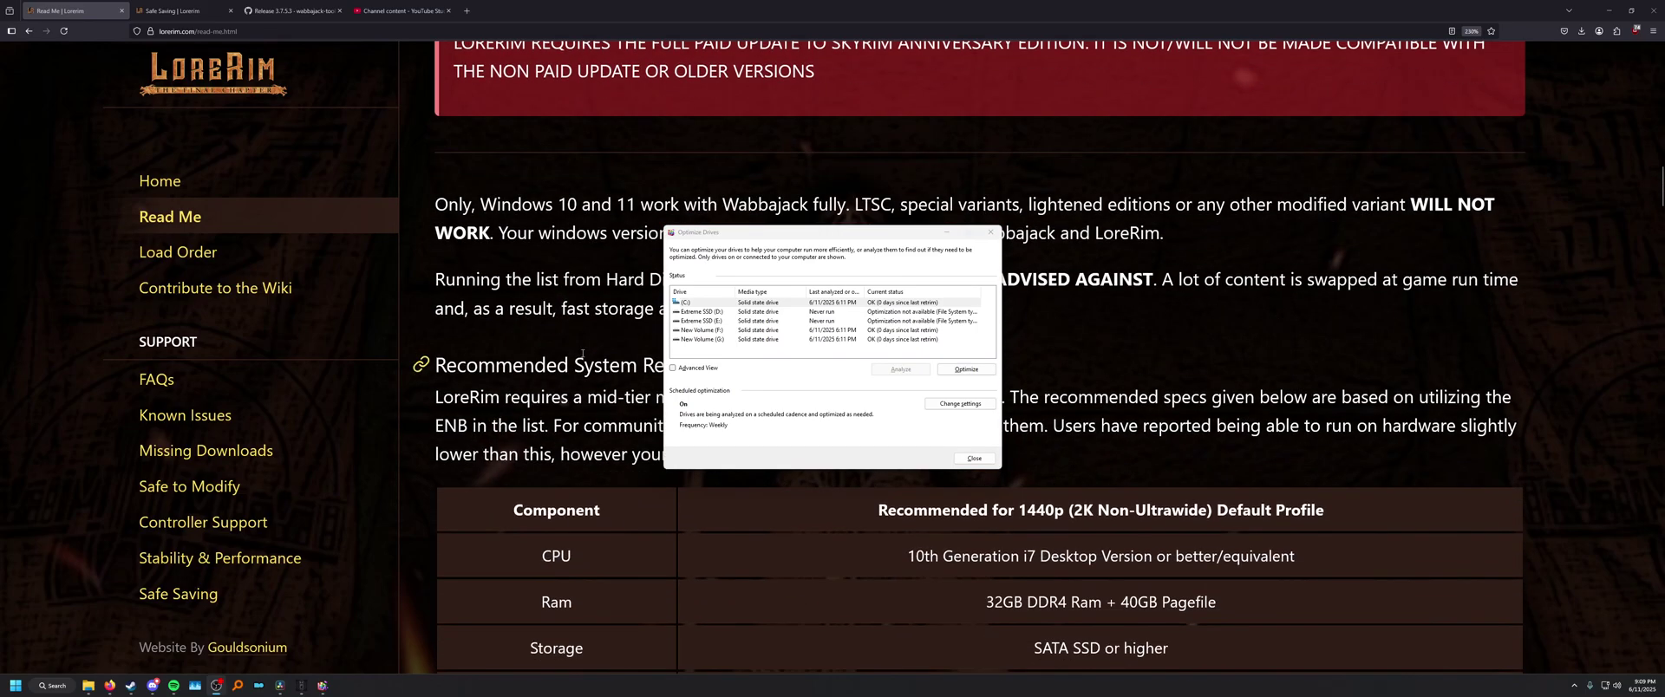
pyautogui.moveTo(729, 234); pyautogui.dragTo(876, 259)
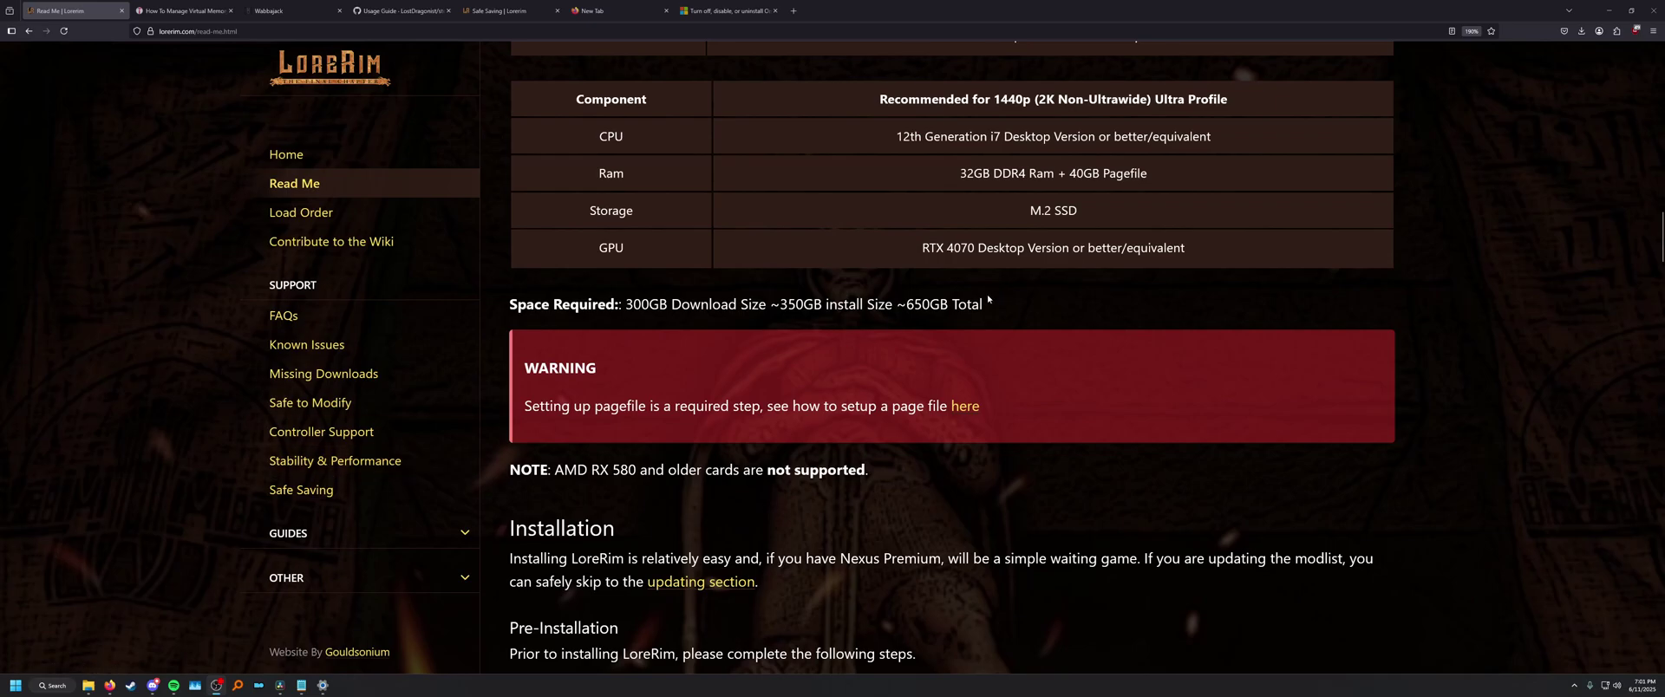
# Examine the download, install and total sizes in the Read Me's Space Required line.
pyautogui.moveTo(987, 299); pyautogui.dragTo(899, 304)
pyautogui.click(900, 303)
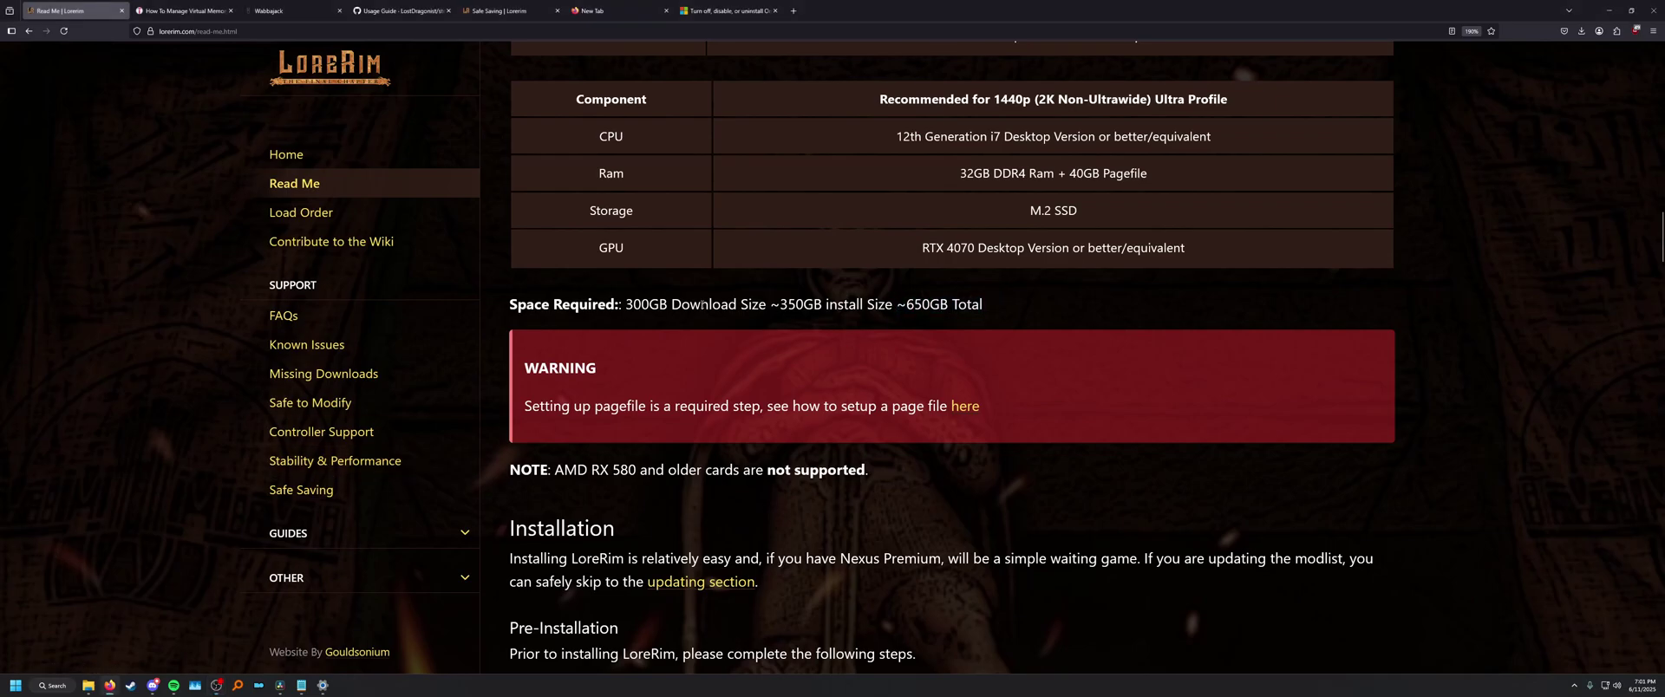
pyautogui.moveTo(623, 304); pyautogui.dragTo(989, 309)
pyautogui.click(993, 312)
pyautogui.moveTo(906, 304); pyautogui.dragTo(1004, 312)
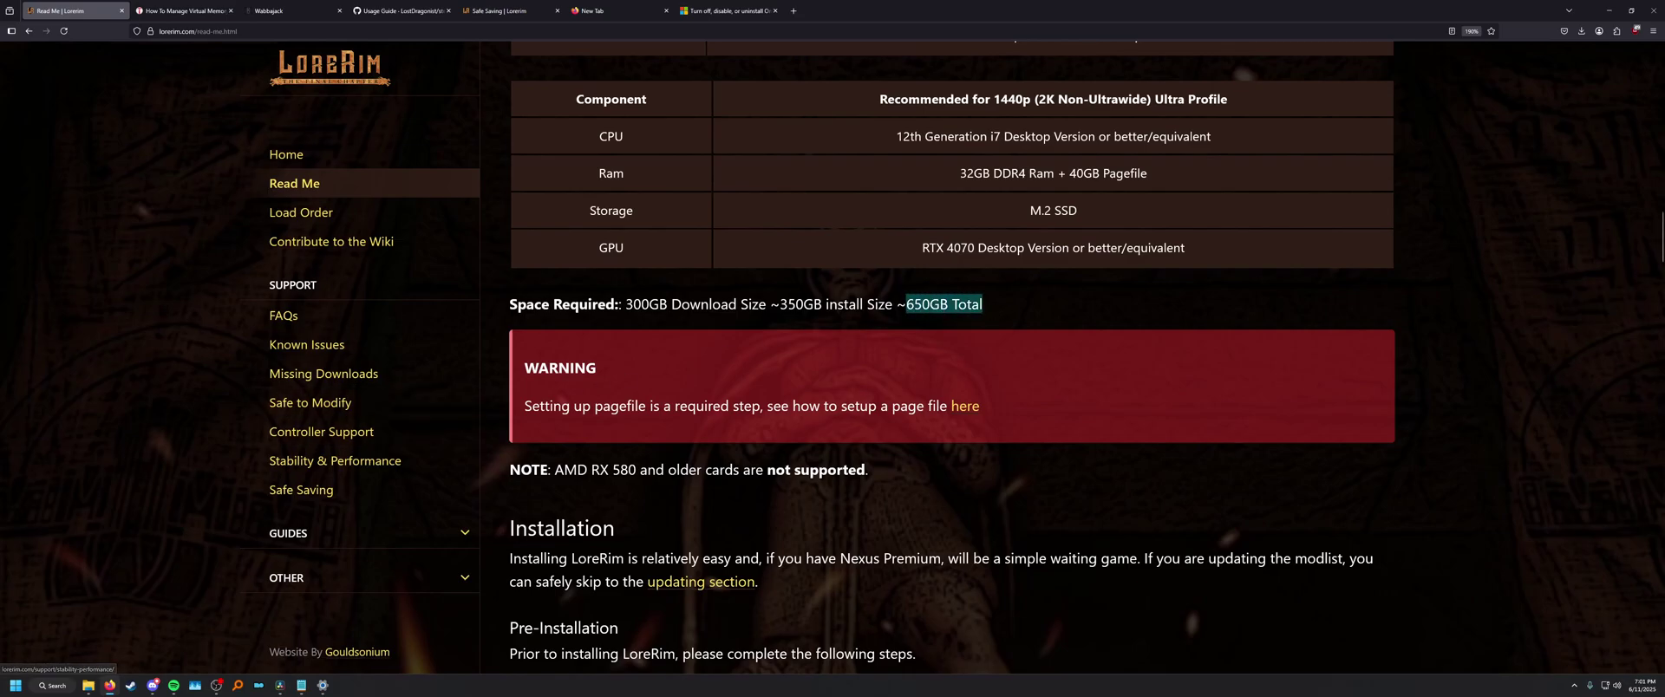
pyautogui.hotkey('alt', 'Tab')
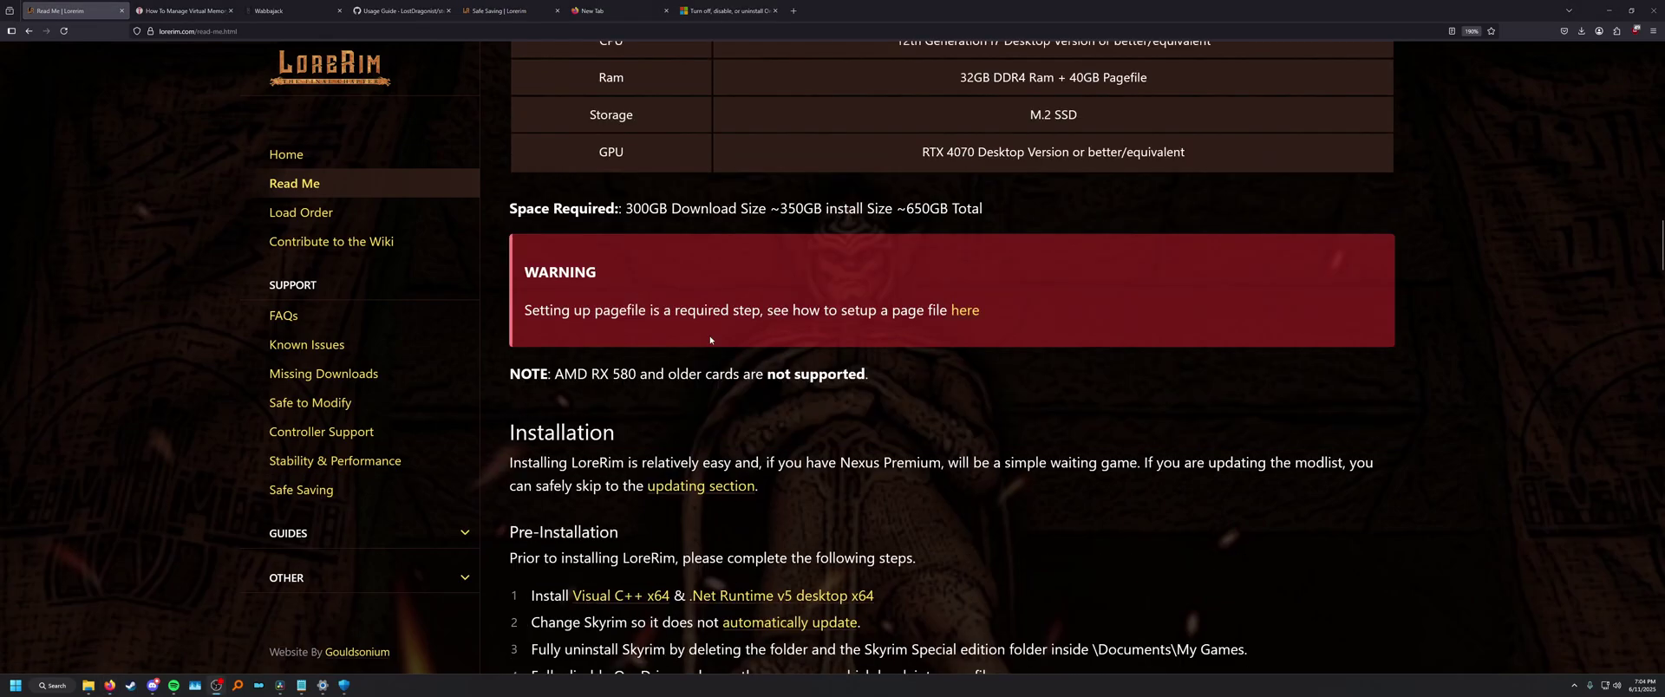
# Open the page file setup guide linked in the Read Me's warning, skim its virtual memory instructions and close it.
pyautogui.moveTo(525, 268); pyautogui.dragTo(836, 325)
pyautogui.click(931, 314)
pyautogui.middleClick(965, 310)
pyautogui.hotkey('ctrl', 'Tab')
pyautogui.scroll(-1, 596, 326)
pyautogui.scroll(-10, 596, 325)
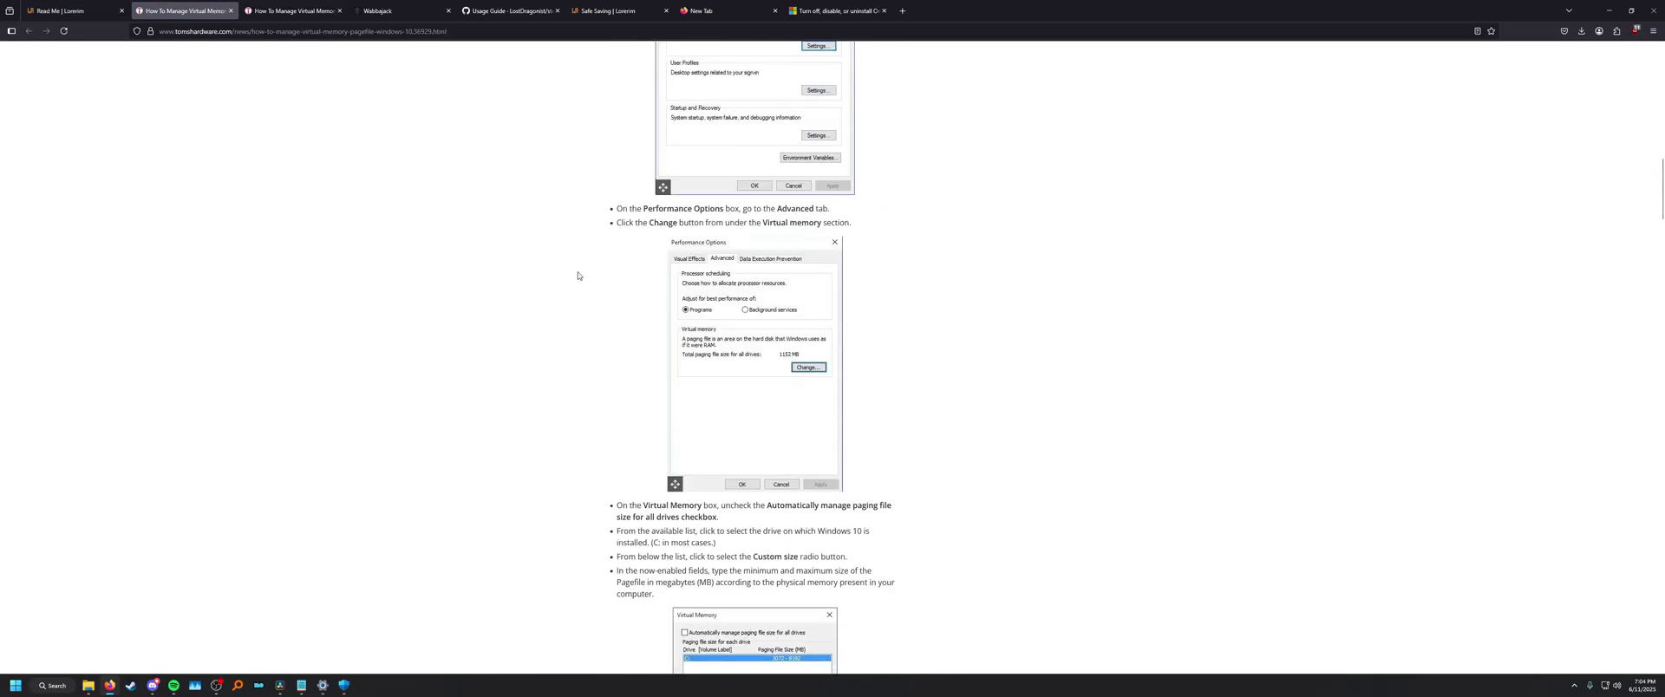
pyautogui.hotkey('ctrl', 'w')
# Open the Virtual Memory settings through Windows' advanced system settings and Performance Options.
pyautogui.press('super')
pyautogui.write('advanced')
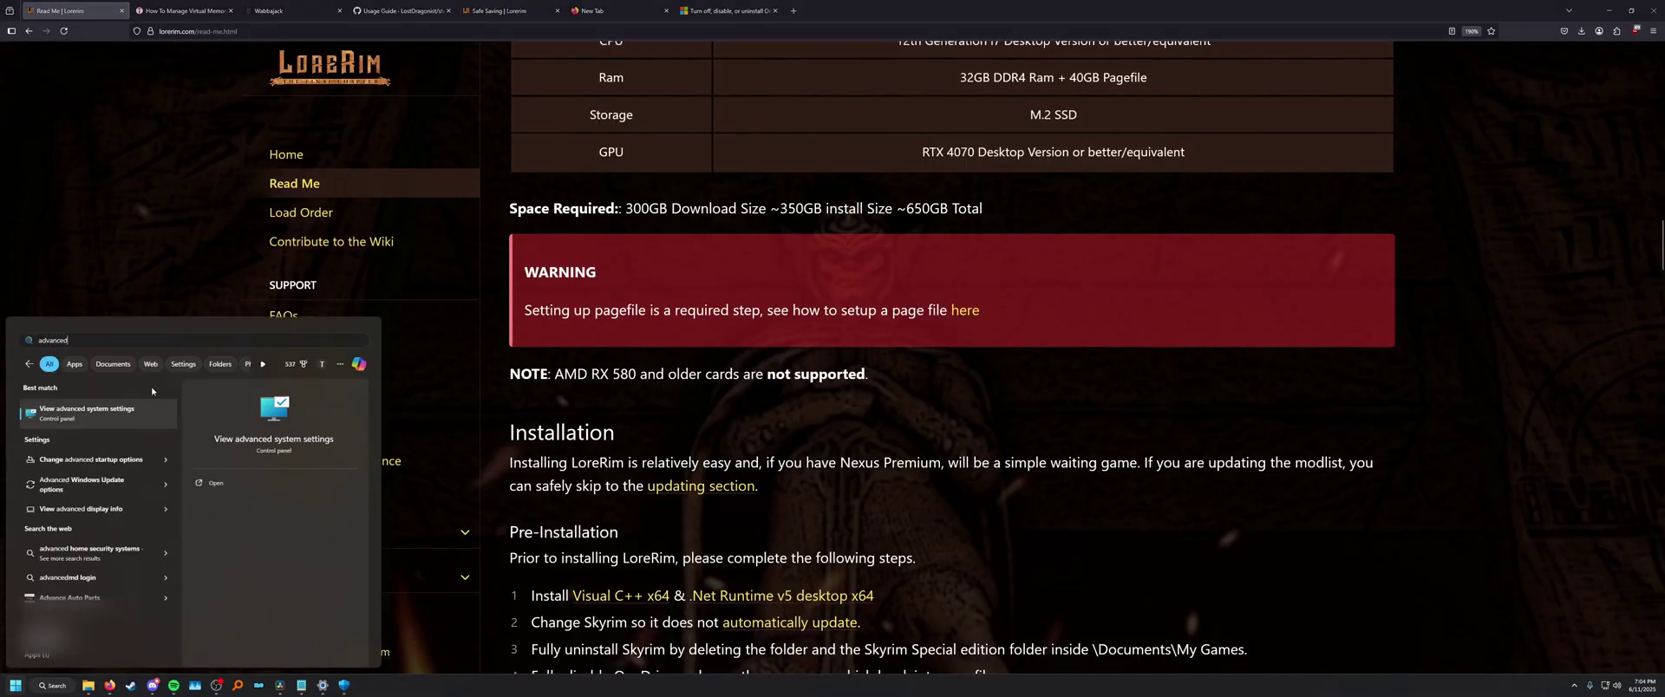
pyautogui.click(100, 420)
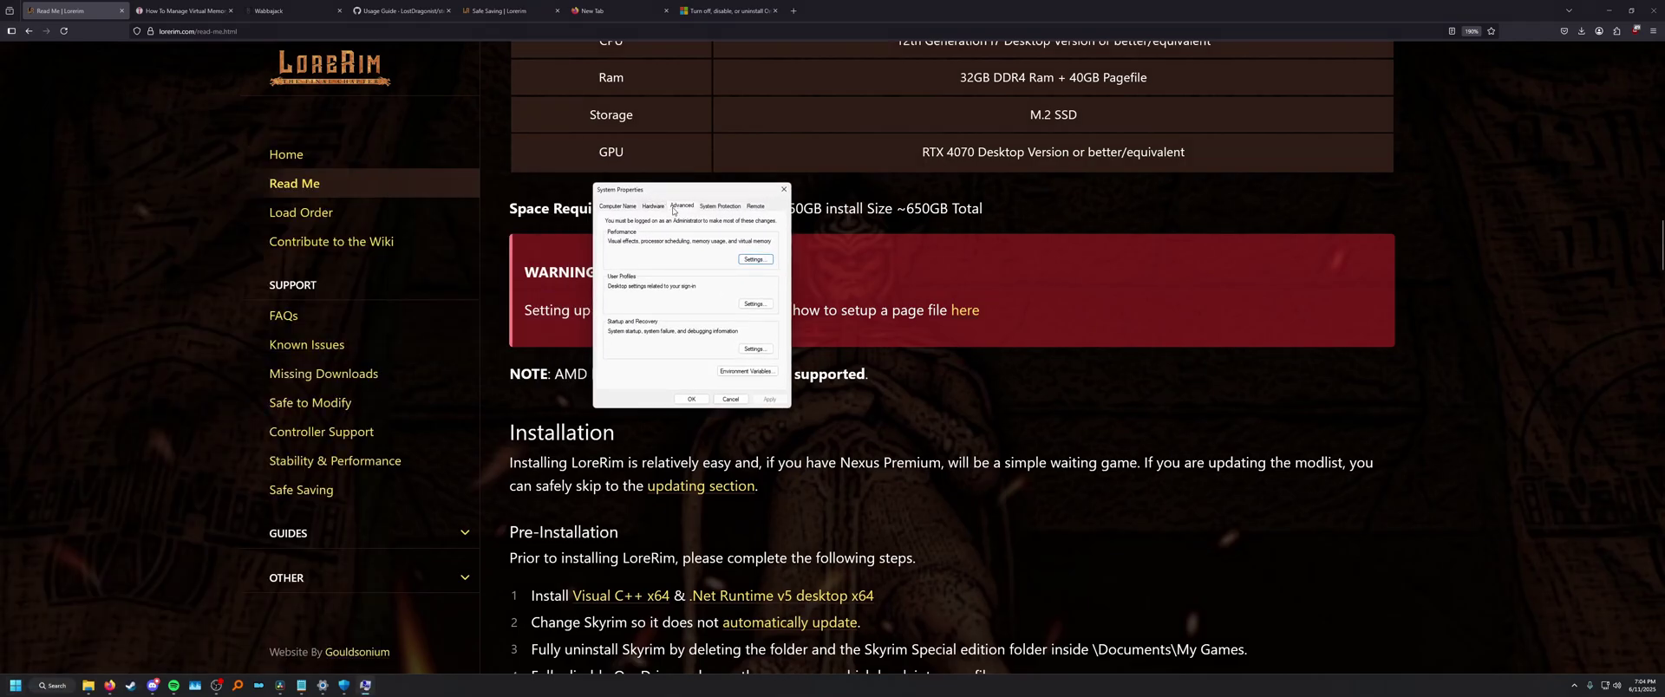
pyautogui.click(754, 260)
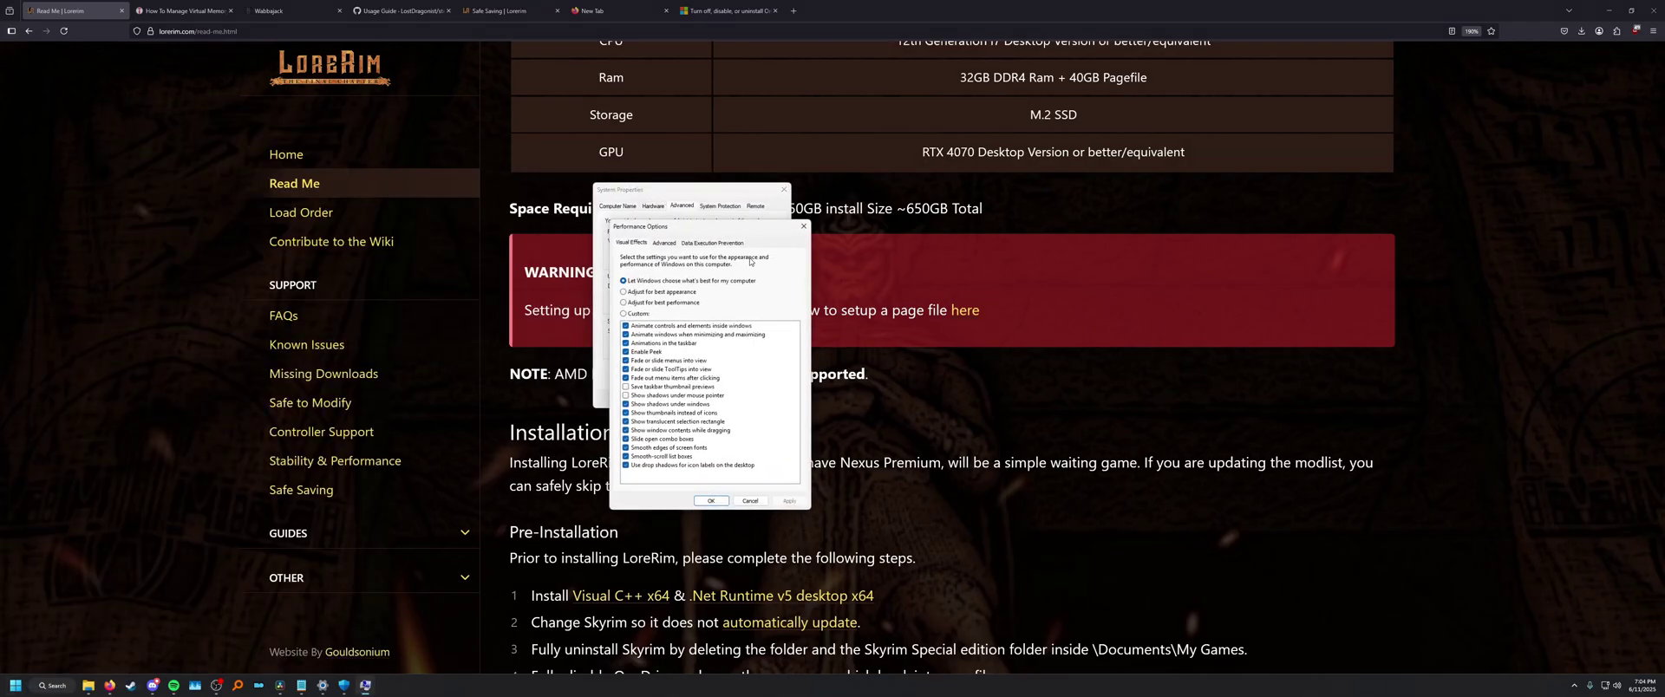
pyautogui.click(662, 243)
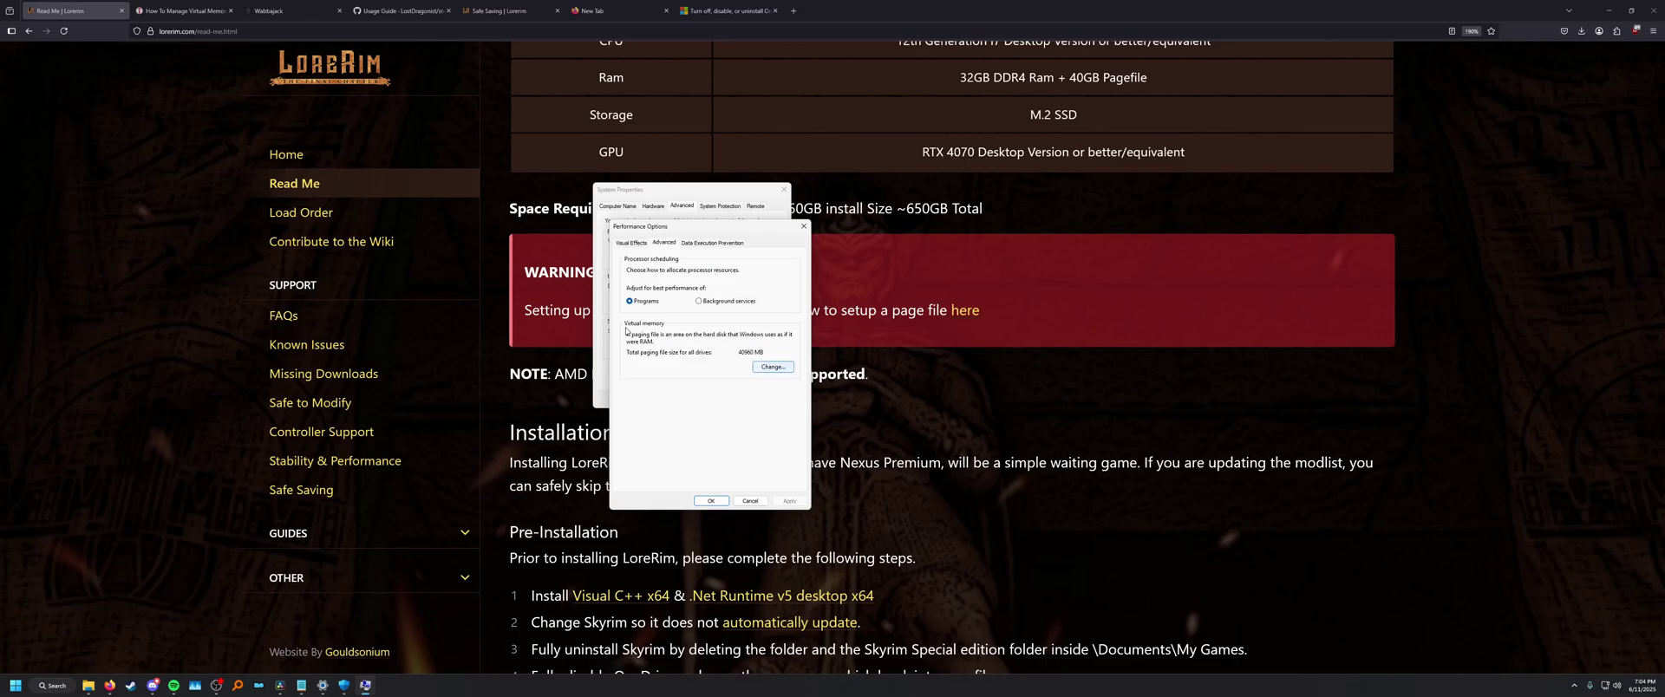
pyautogui.click(773, 367)
pyautogui.moveTo(684, 230); pyautogui.dragTo(872, 258)
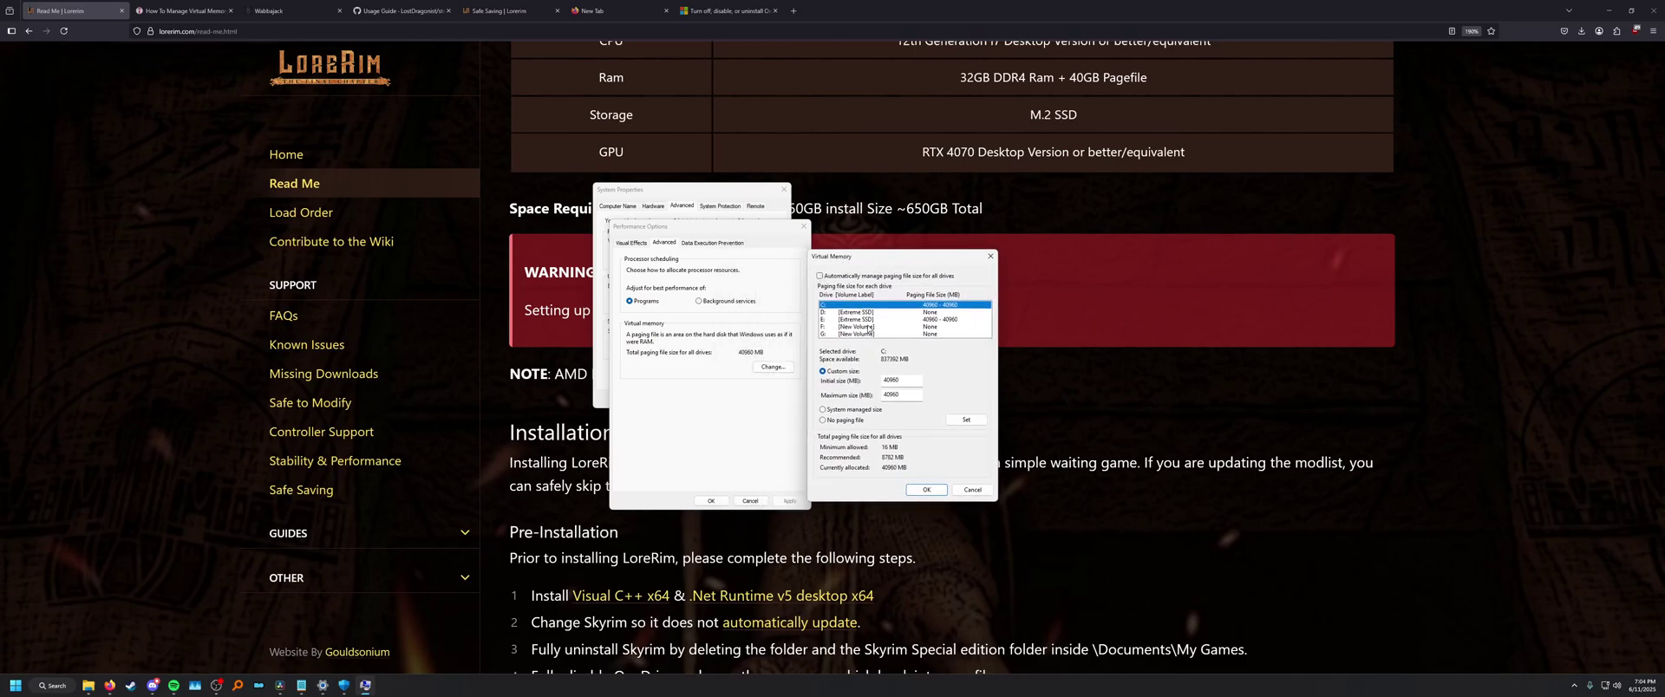
# Check that the C: drive's custom paging file has initial and maximum sizes of 40960 MB, and accept the virtual memory and performance settings.
pyautogui.moveTo(883, 382); pyautogui.dragTo(907, 380)
pyautogui.click(906, 380)
pyautogui.click(884, 394)
pyautogui.moveTo(902, 395); pyautogui.dragTo(873, 395)
pyautogui.click(885, 395)
pyautogui.click(909, 395)
pyautogui.moveTo(907, 380); pyautogui.dragTo(865, 383)
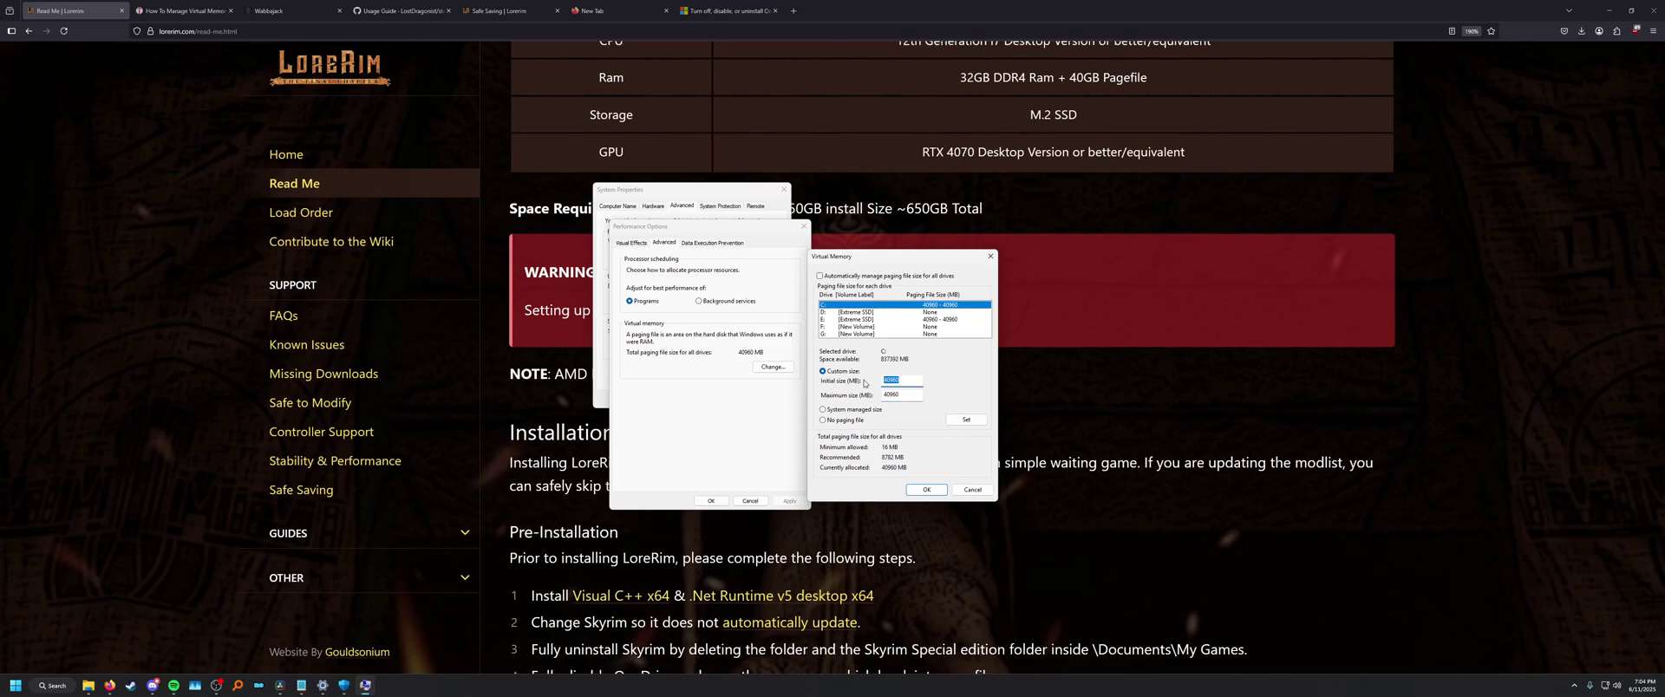
pyautogui.click(928, 489)
pyautogui.moveTo(829, 263); pyautogui.dragTo(852, 267)
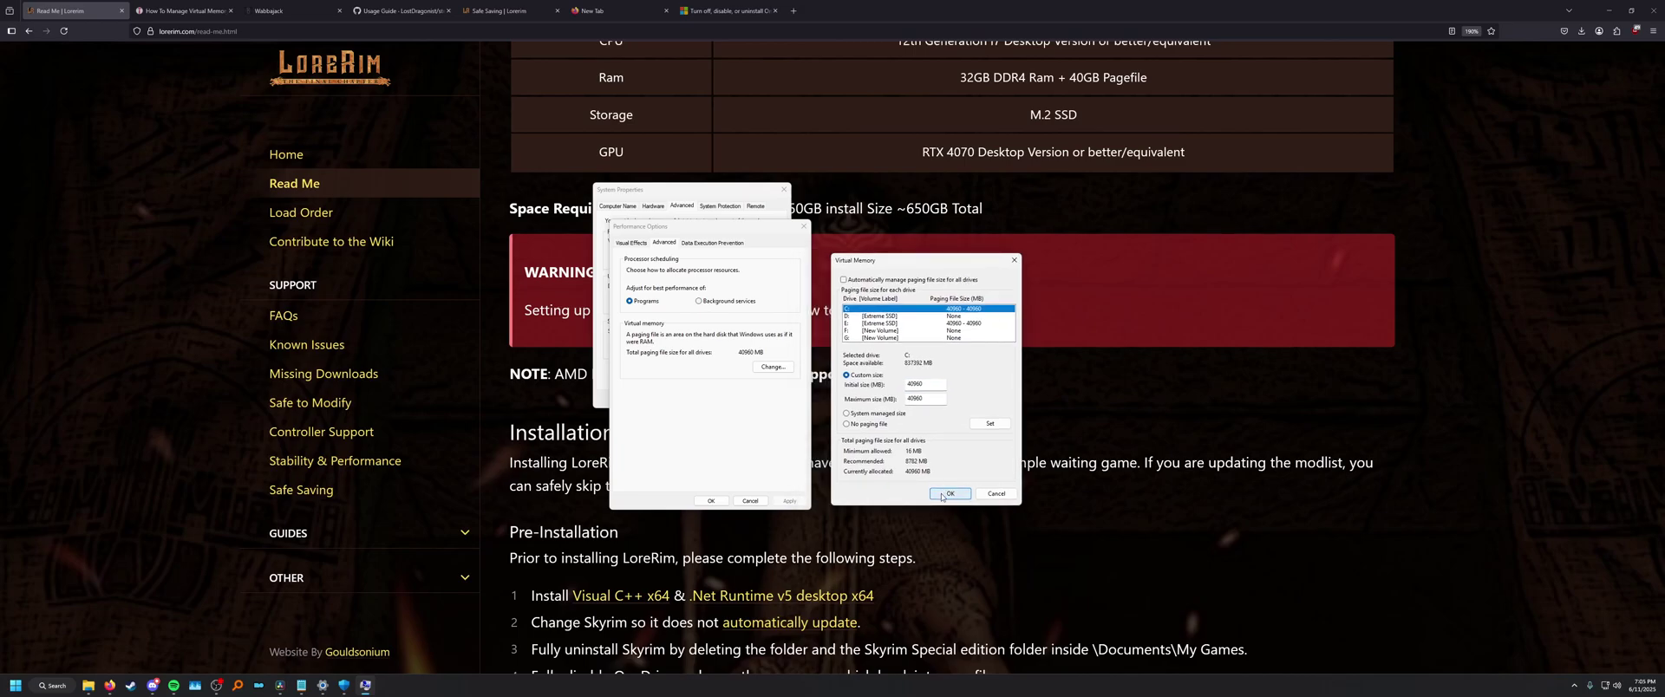
pyautogui.click(948, 493)
pyautogui.click(710, 501)
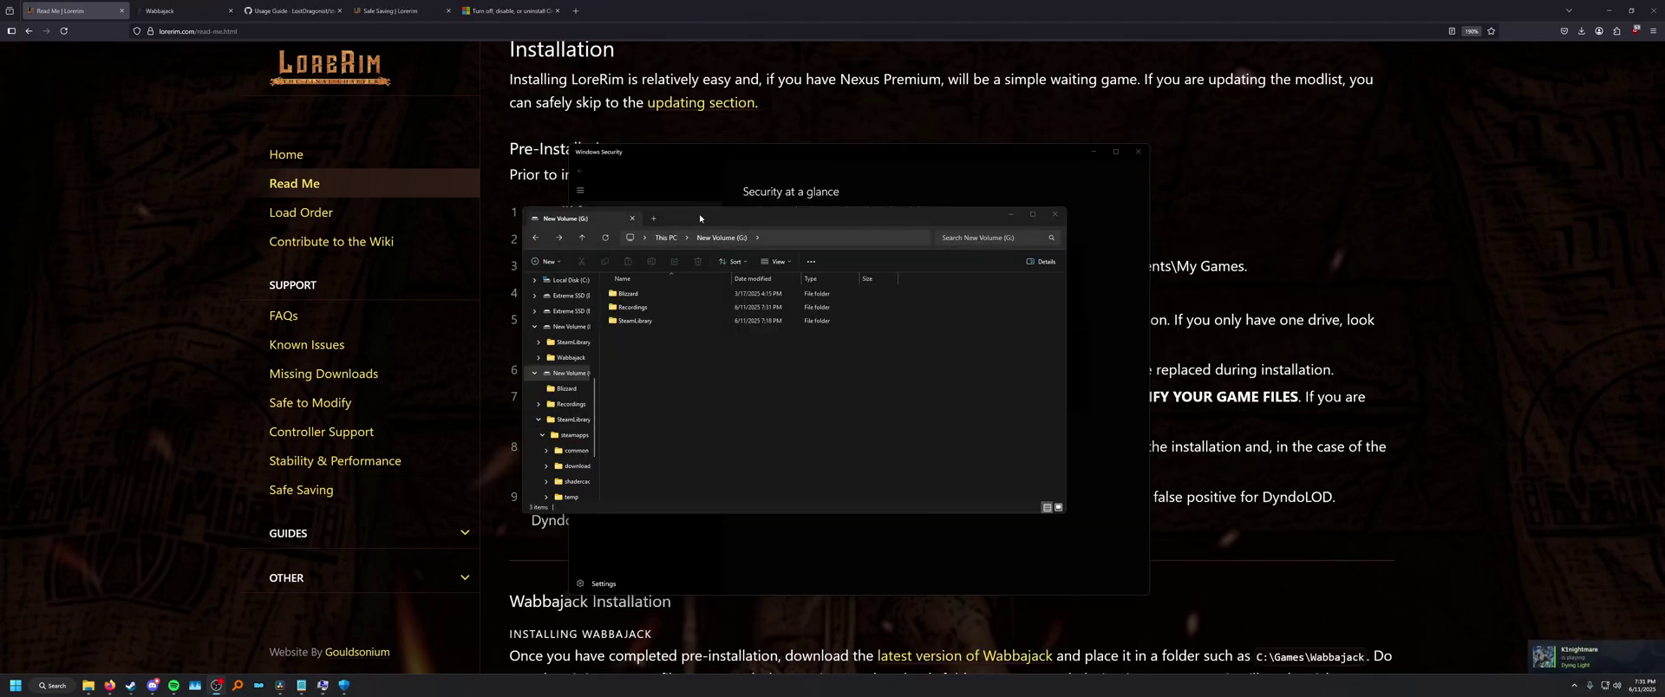
# Create a folder named Wabbajack in the root of the G: drive.
pyautogui.moveTo(699, 214); pyautogui.dragTo(495, 226)
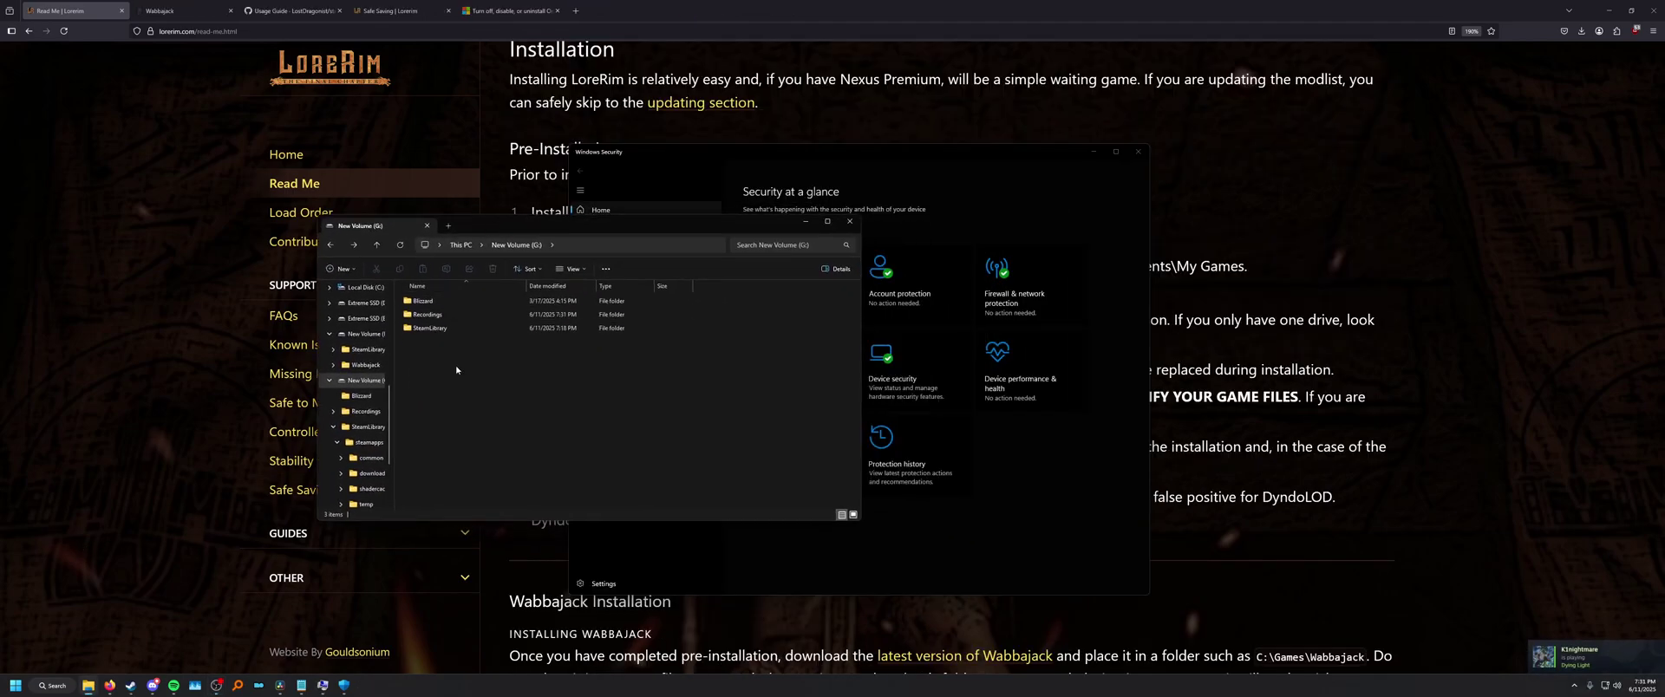
pyautogui.rightClick(456, 366)
pyautogui.click(431, 376)
pyautogui.rightClick(433, 369)
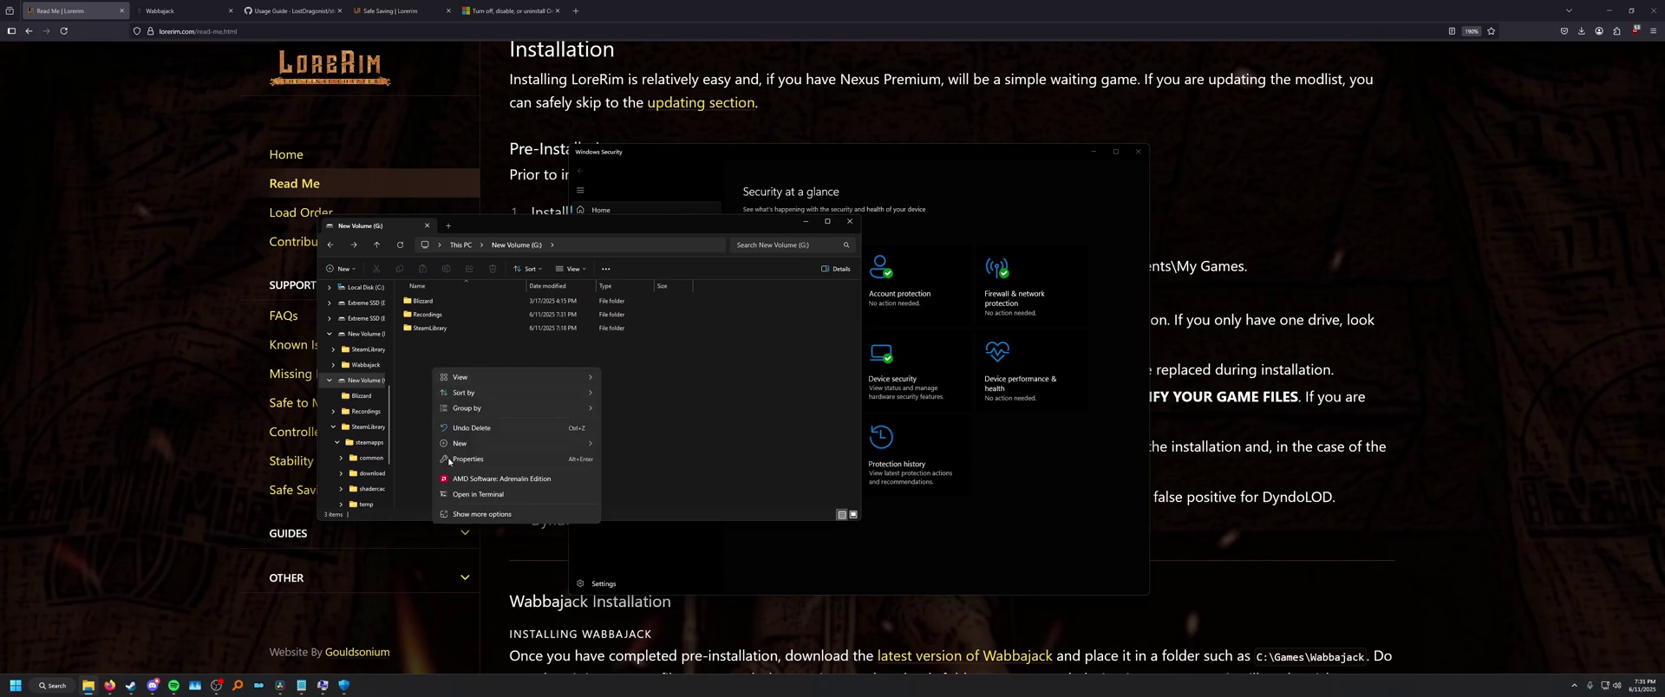
pyautogui.click(621, 444)
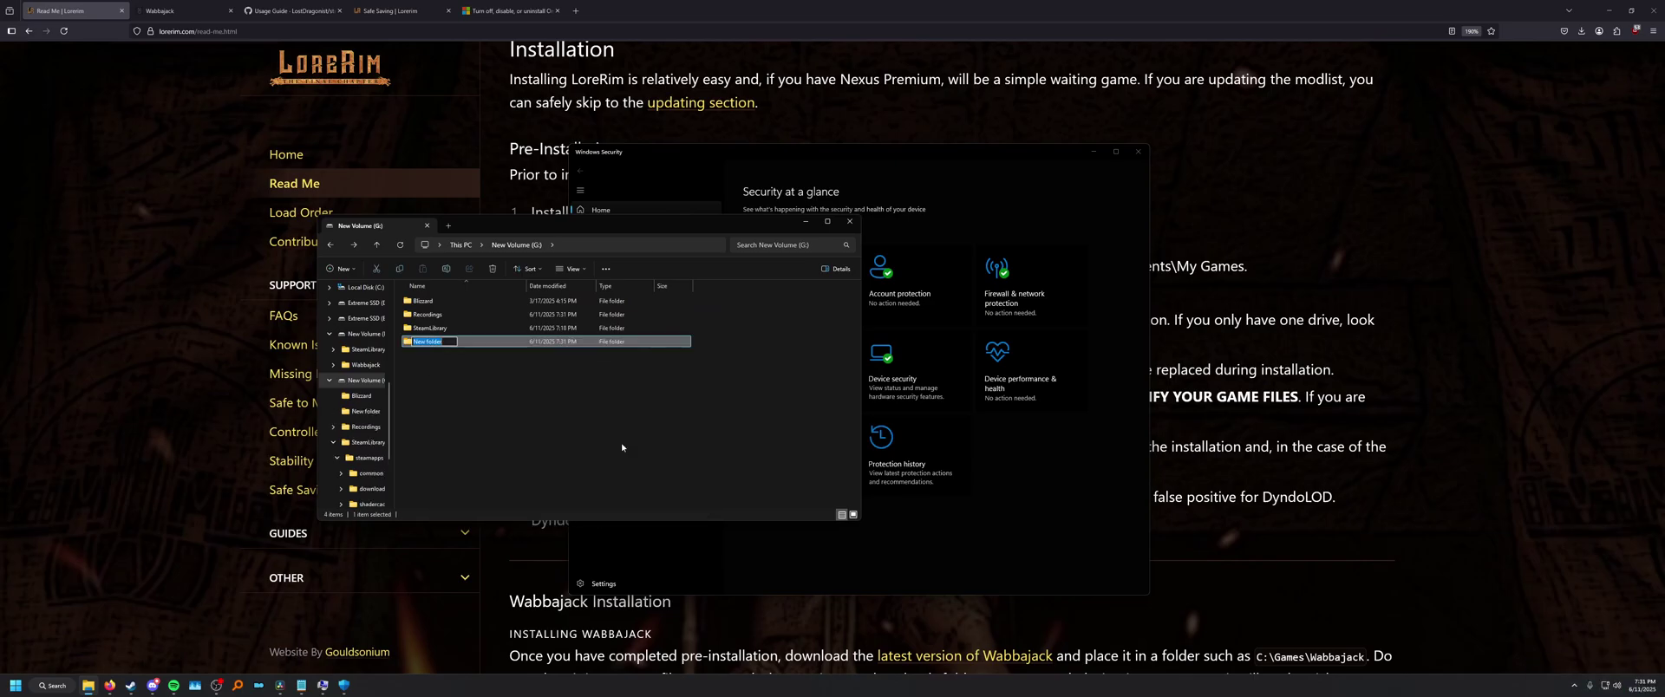
pyautogui.write('Wabbajack')
pyautogui.click(621, 444)
# Create a folder named Lorerim in the root of the G: drive.
pyautogui.rightClick(515, 390)
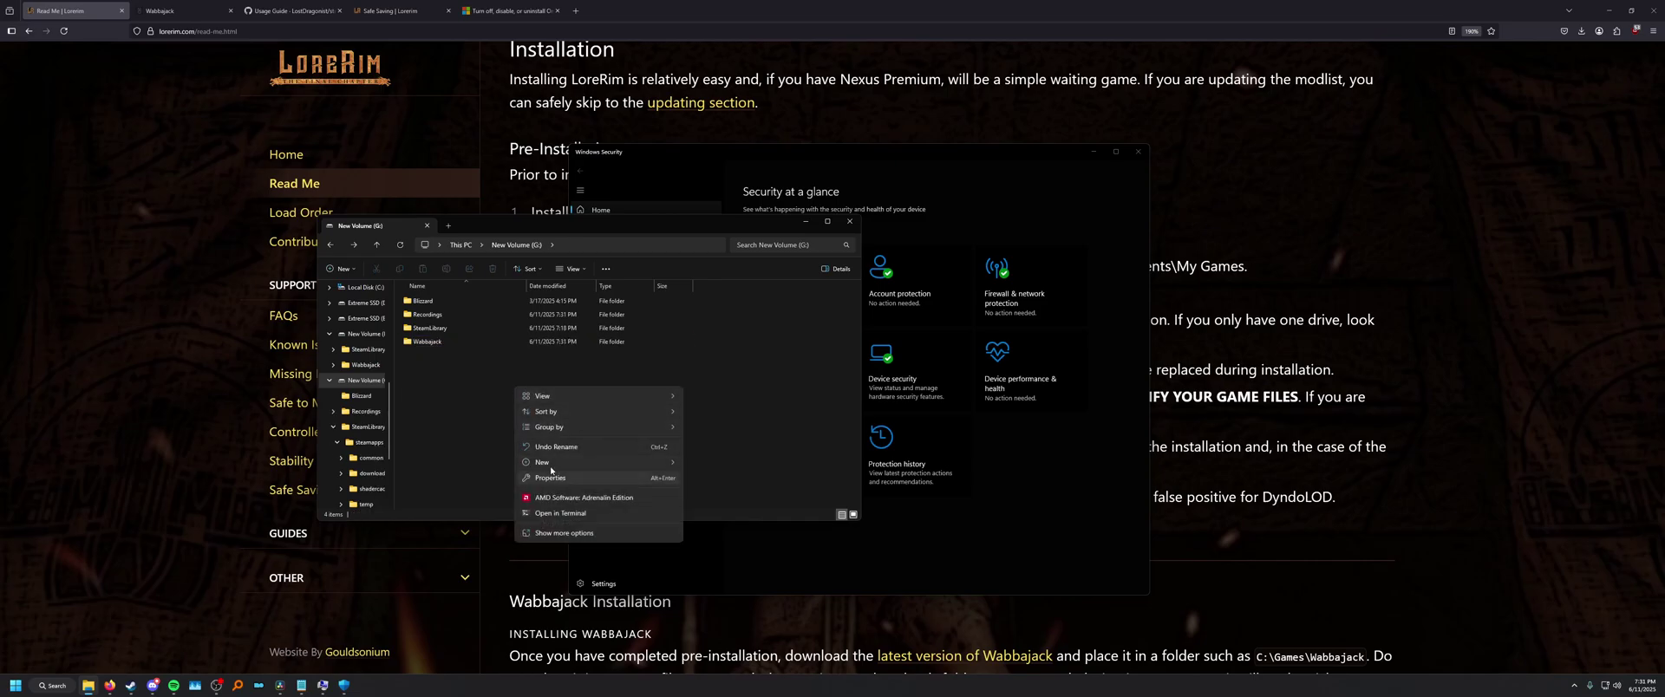
pyautogui.moveTo(555, 462)
pyautogui.click(706, 462)
pyautogui.write('Lorerim')
pyautogui.press('Return')
# Create a folder named Lorerimdownloads in the root of the G: drive.
pyautogui.rightClick(453, 386)
pyautogui.moveTo(538, 459)
pyautogui.click(667, 457)
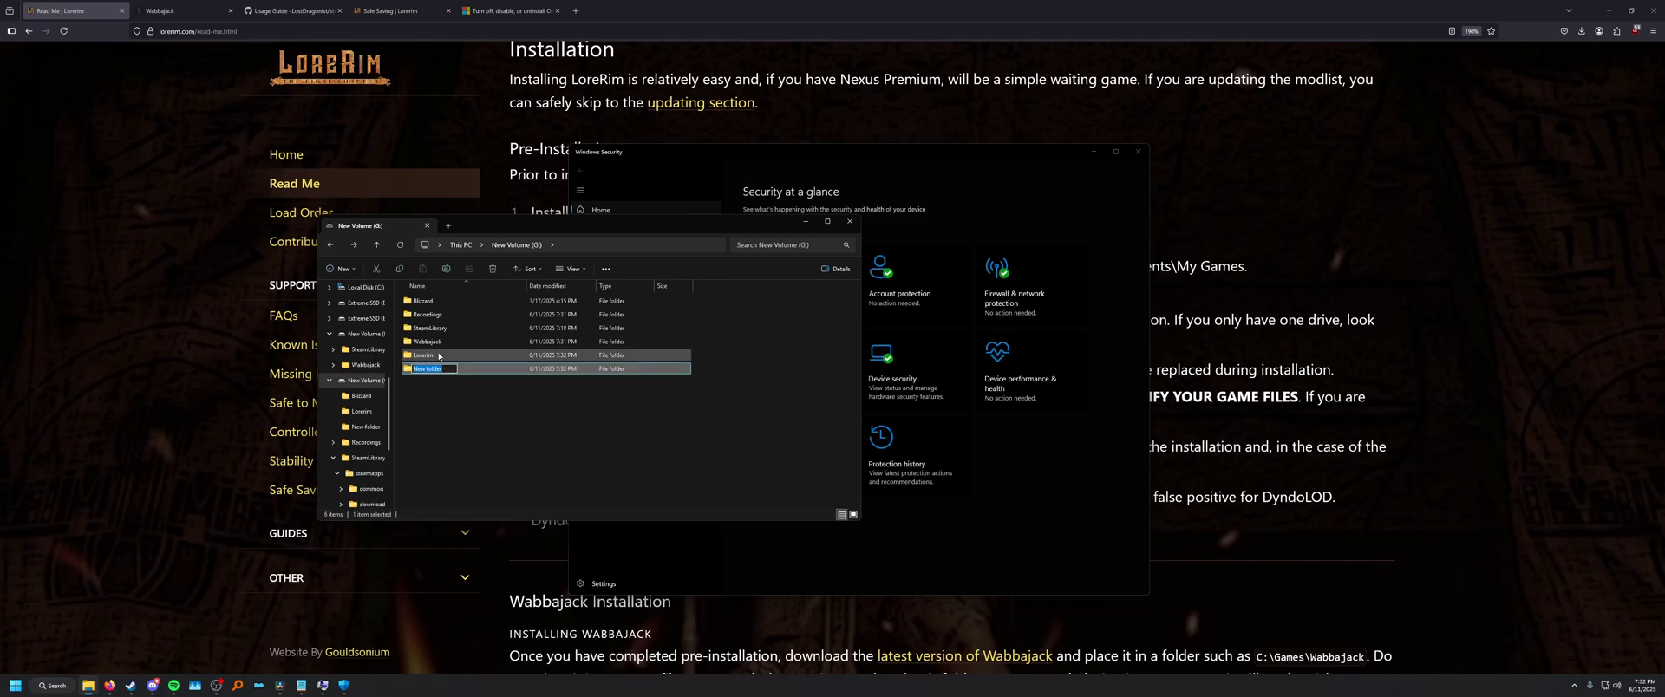
pyautogui.write('Lorerimdownloads')
pyautogui.press('Return')
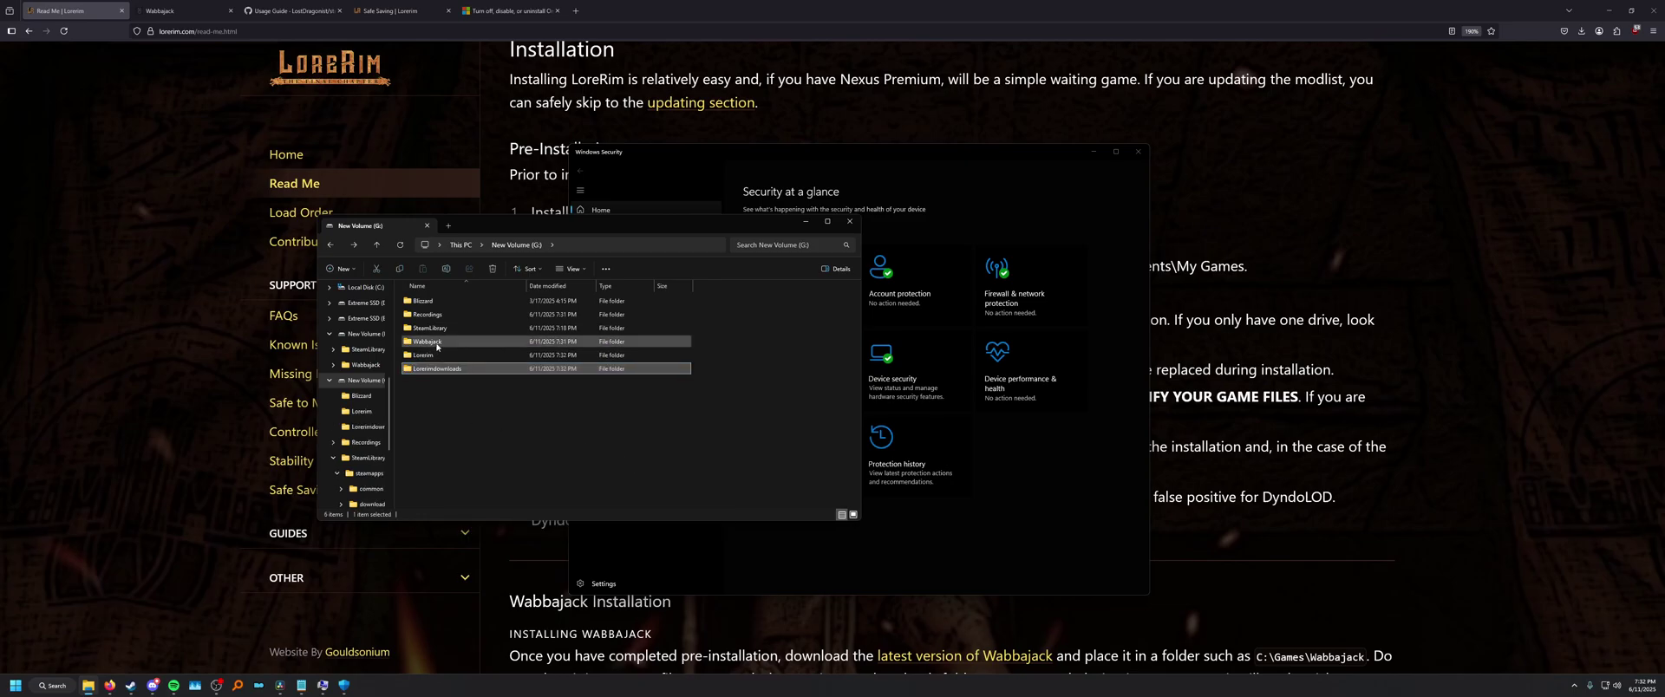
# Open the Virus & threat protection settings in Windows Security, moving the File Explorer window aside.
pyautogui.moveTo(521, 232); pyautogui.dragTo(394, 267)
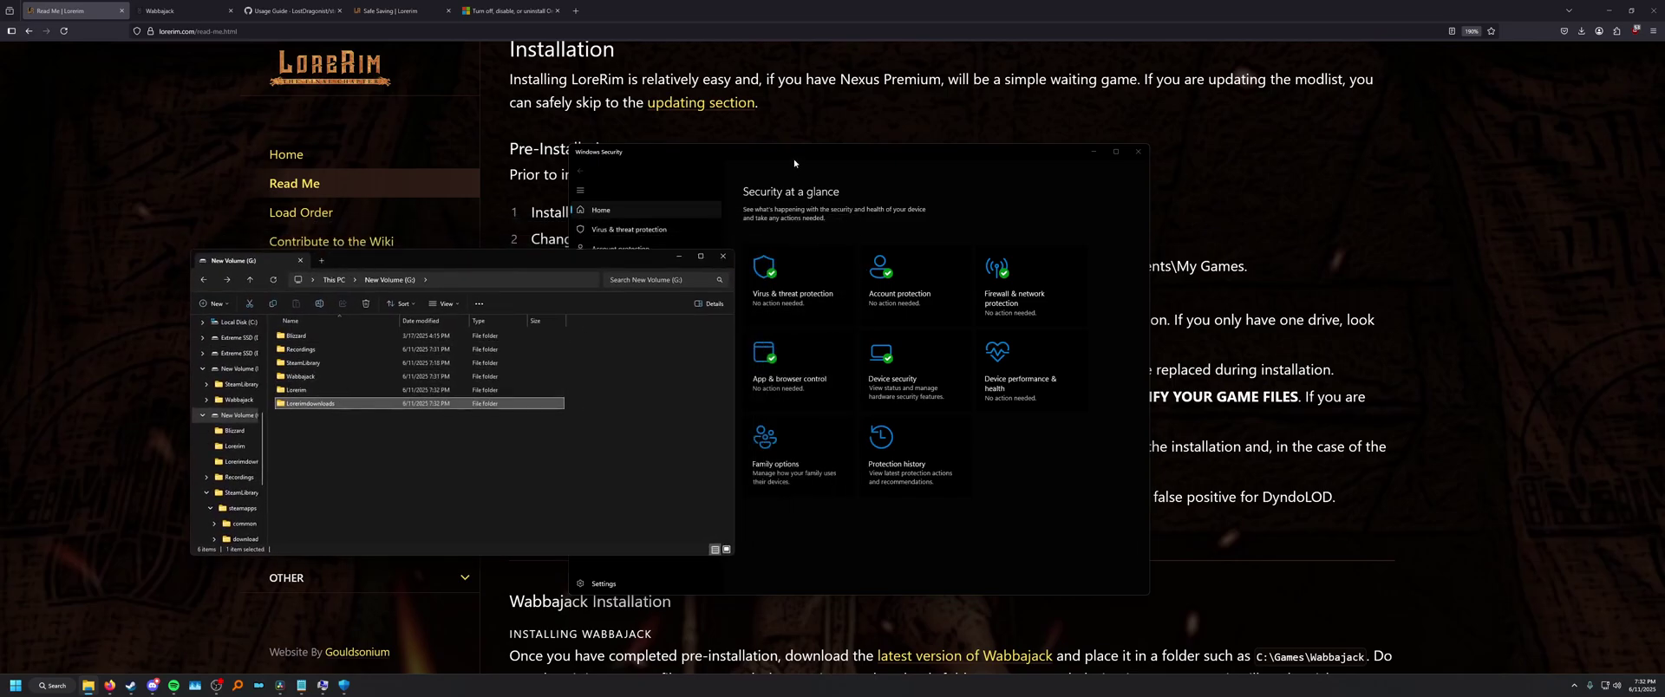
pyautogui.moveTo(789, 160); pyautogui.dragTo(866, 136)
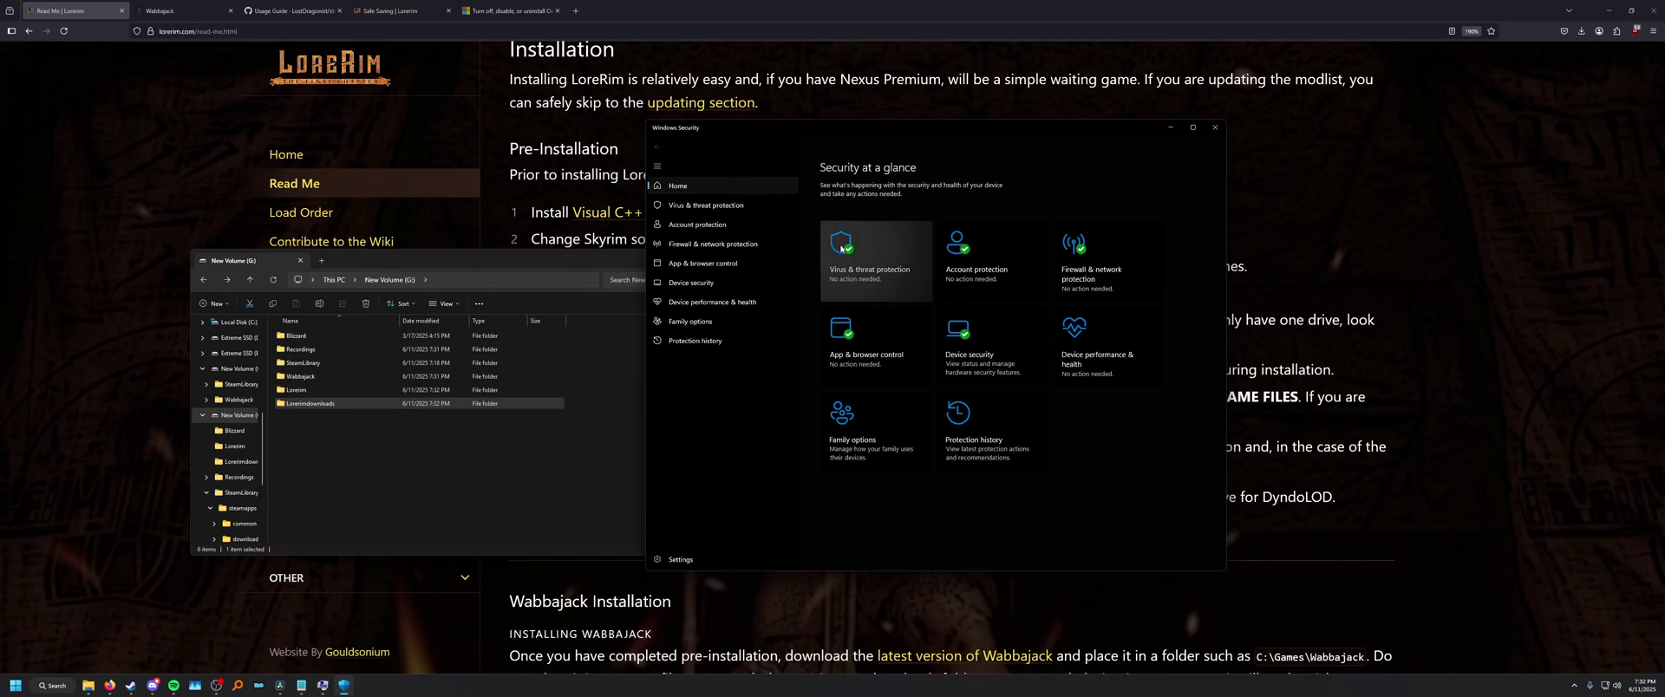
pyautogui.click(872, 258)
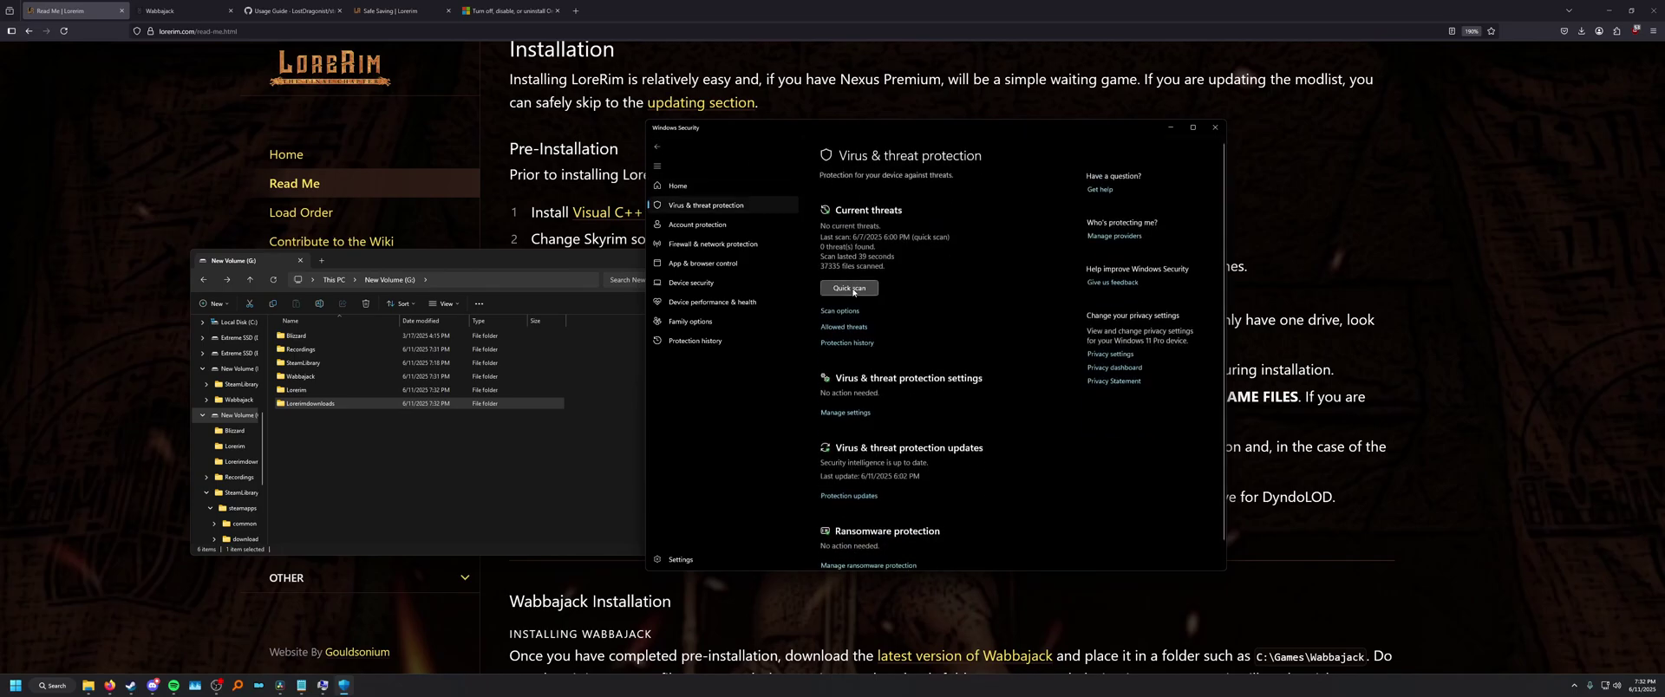
pyautogui.scroll(-1, 841, 375)
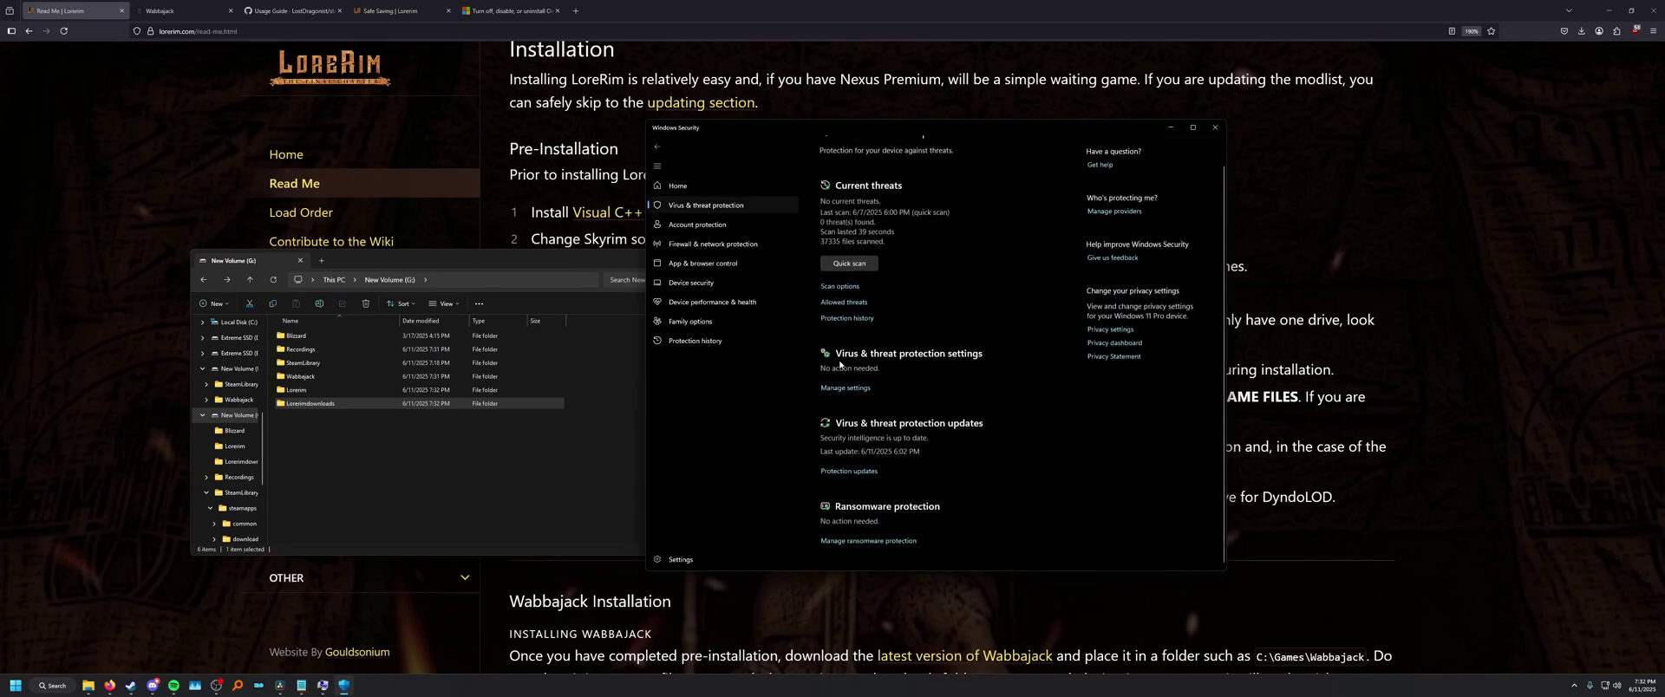
pyautogui.click(845, 388)
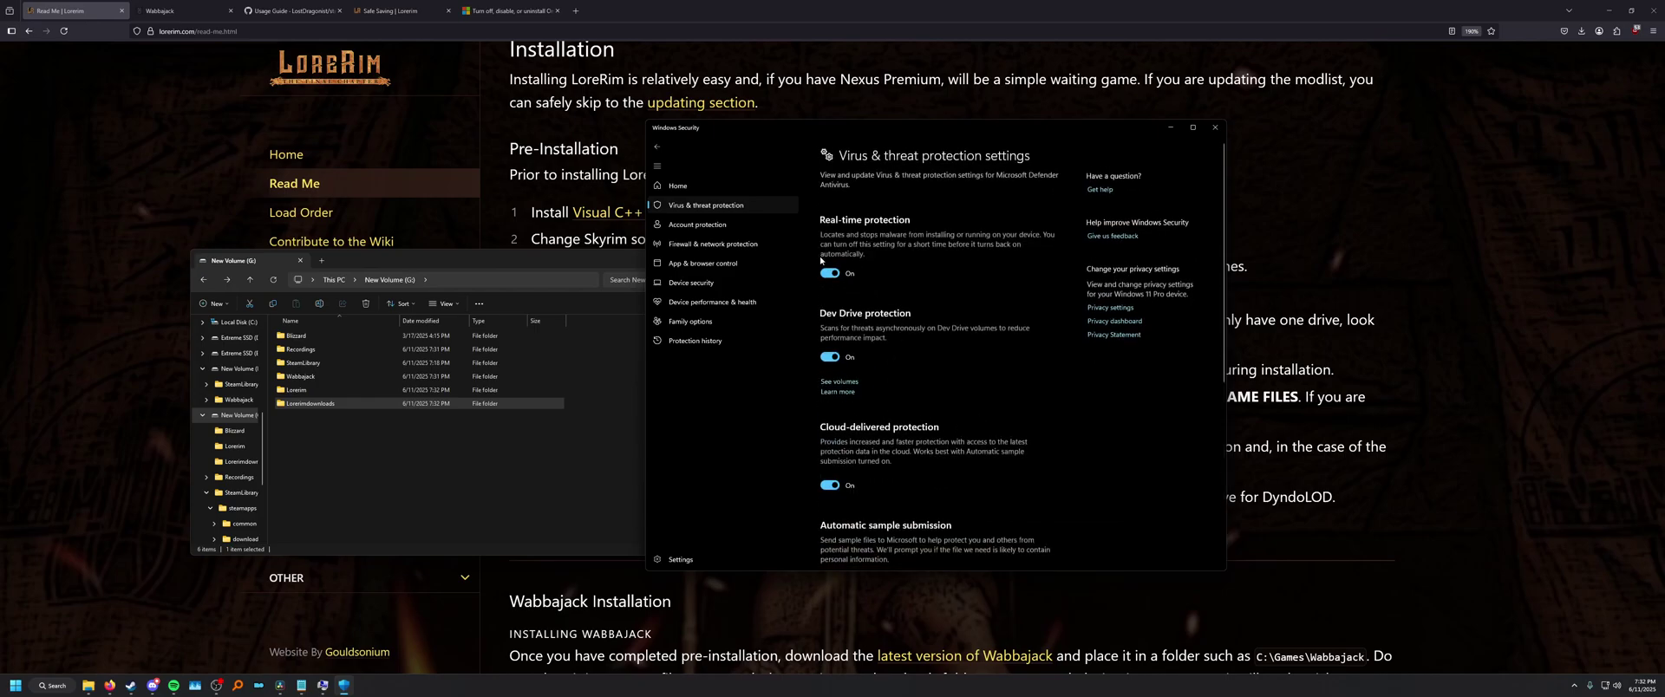
# Uncover pre-installation step 9 in the LoreRim Read Me and read its note on Windows Defender and DyndoLOD.
pyautogui.moveTo(771, 127); pyautogui.dragTo(1020, 79)
pyautogui.moveTo(586, 262); pyautogui.dragTo(392, 133)
pyautogui.moveTo(980, 80); pyautogui.dragTo(1118, 22)
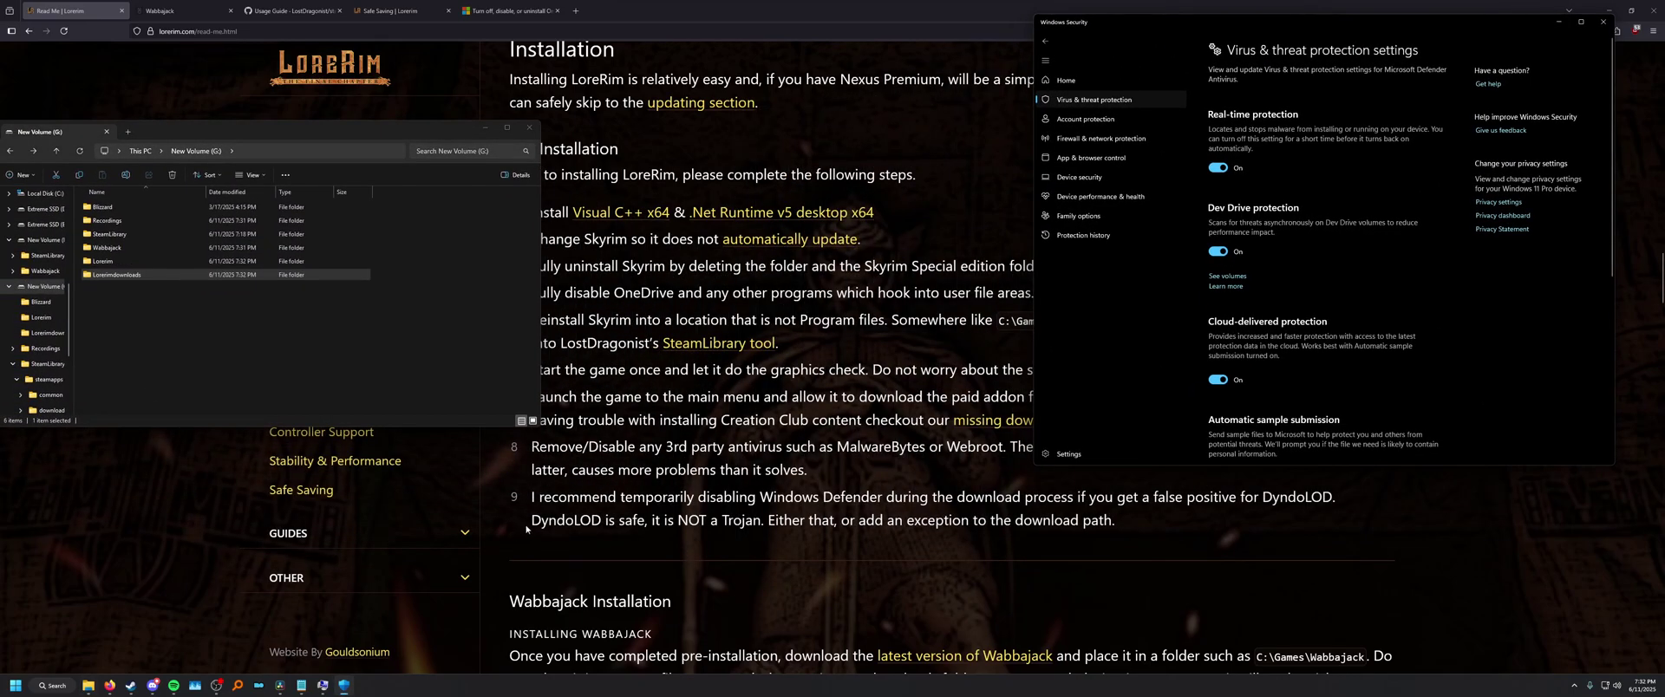
pyautogui.moveTo(531, 520); pyautogui.dragTo(766, 520)
pyautogui.click(344, 684)
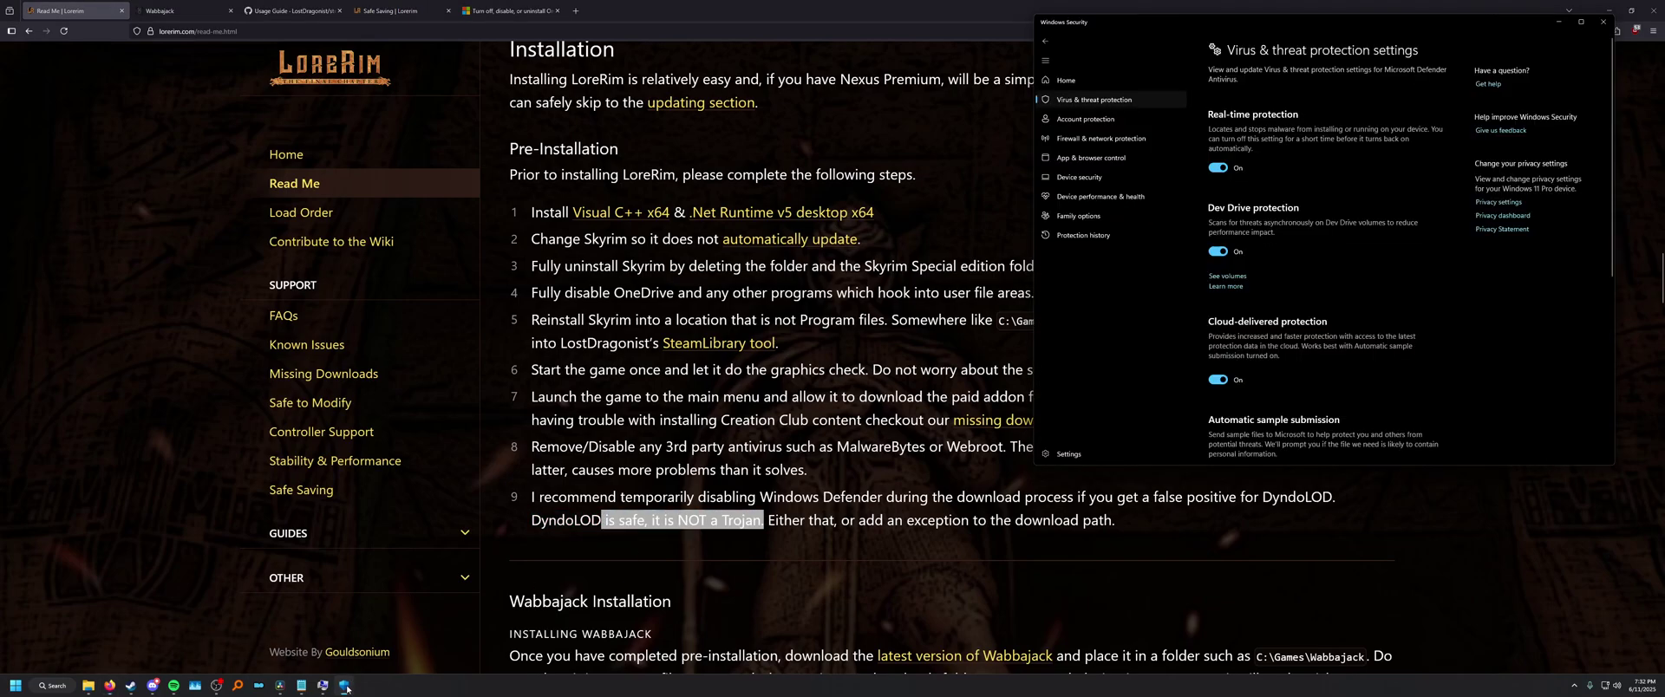
pyautogui.click(88, 686)
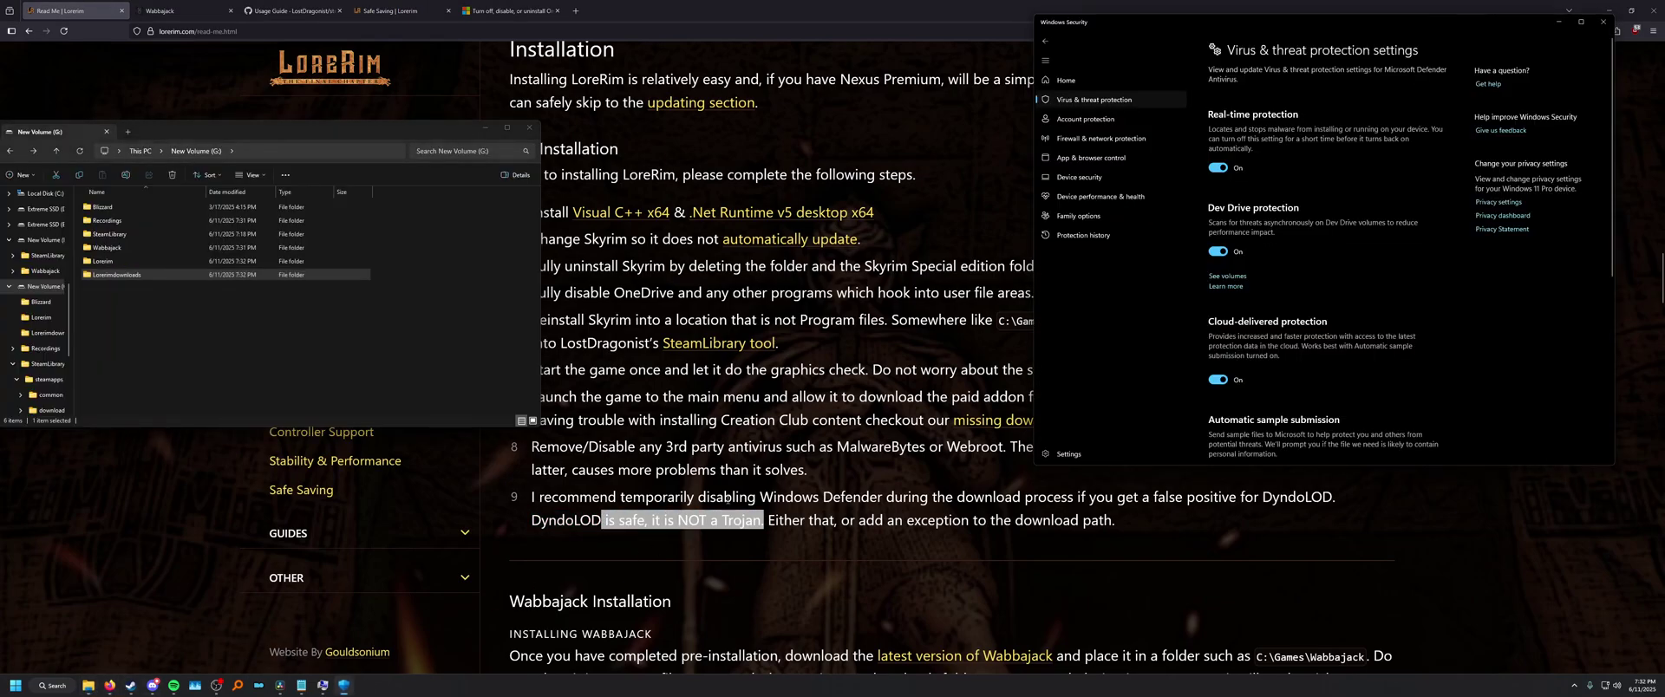
# Turn off Real-time protection in the Virus & threat protection settings of Windows Security.
pyautogui.moveTo(1128, 28); pyautogui.dragTo(951, 57)
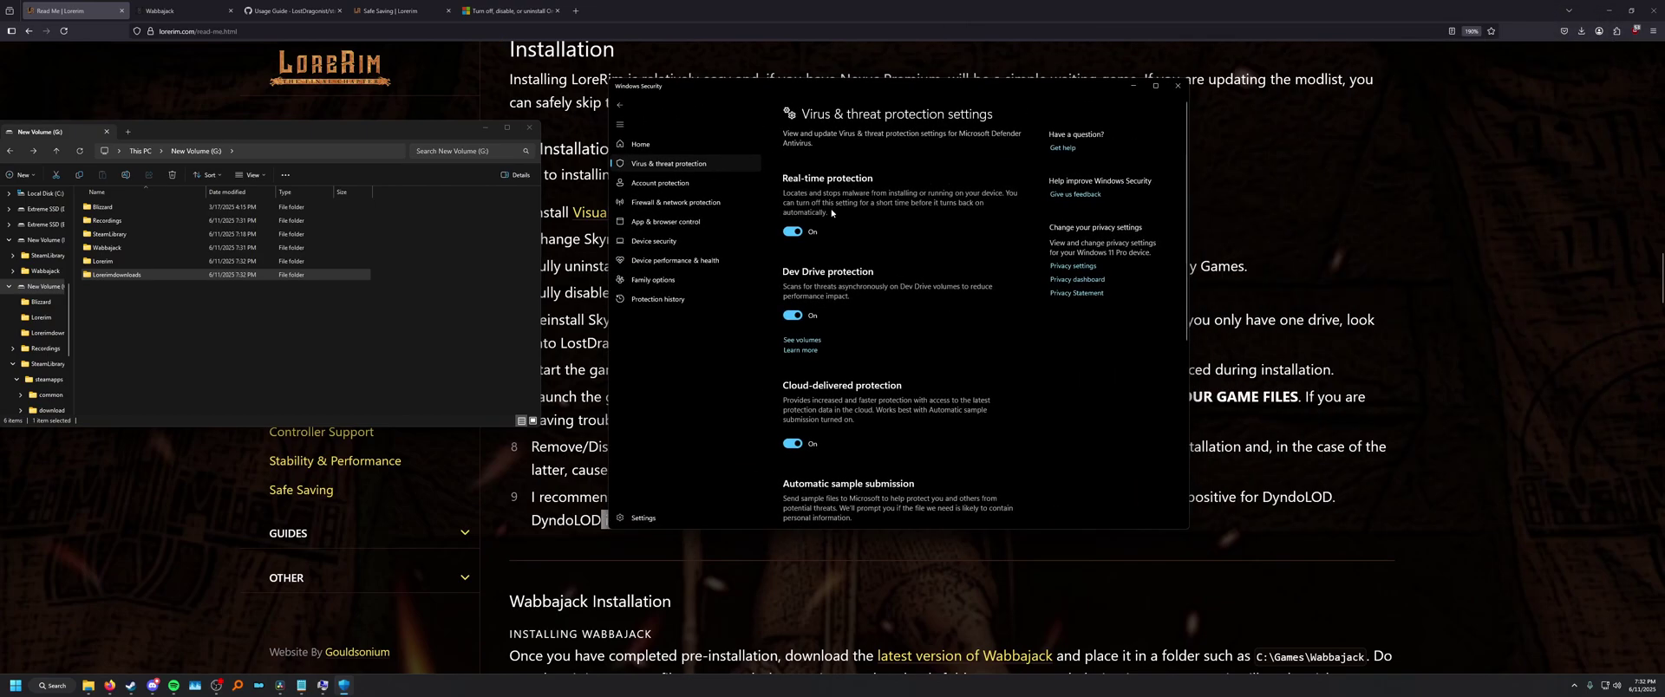
pyautogui.scroll(-5, 831, 218)
pyautogui.scroll(5, 815, 224)
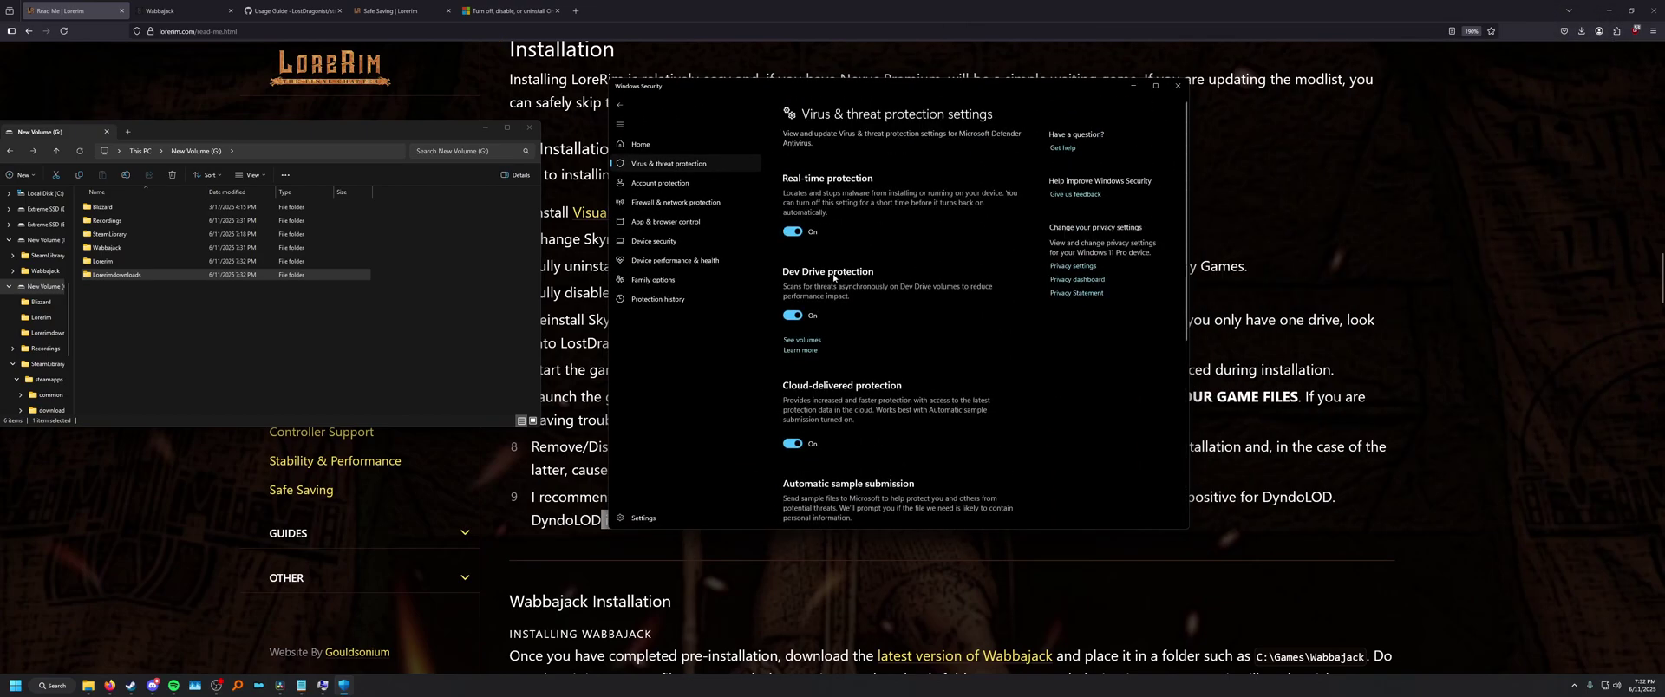
pyautogui.click(792, 230)
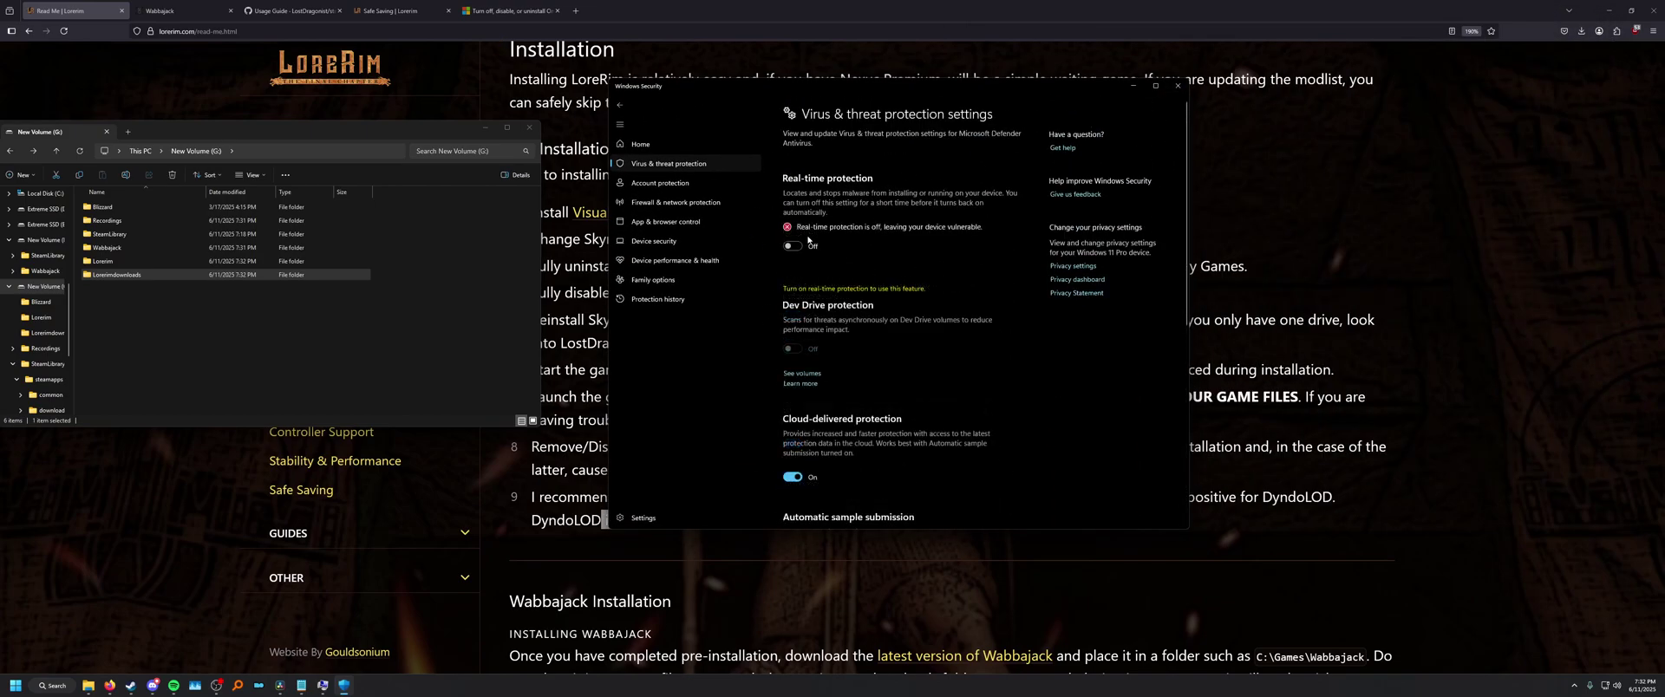
# Add the G:\Wabbajack folder to the Microsoft Defender Antivirus exclusions.
pyautogui.scroll(-5, 829, 269)
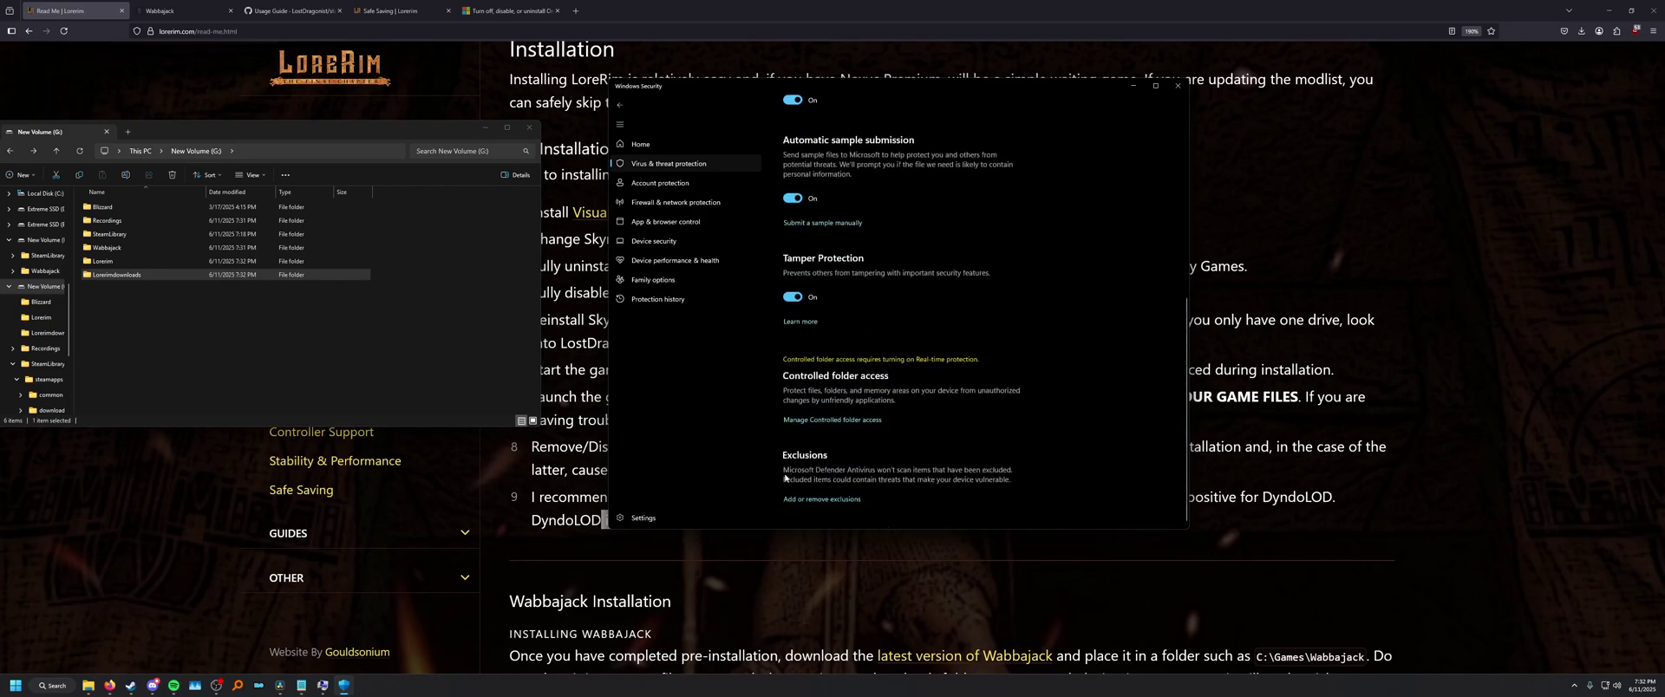
pyautogui.scroll(3, 793, 468)
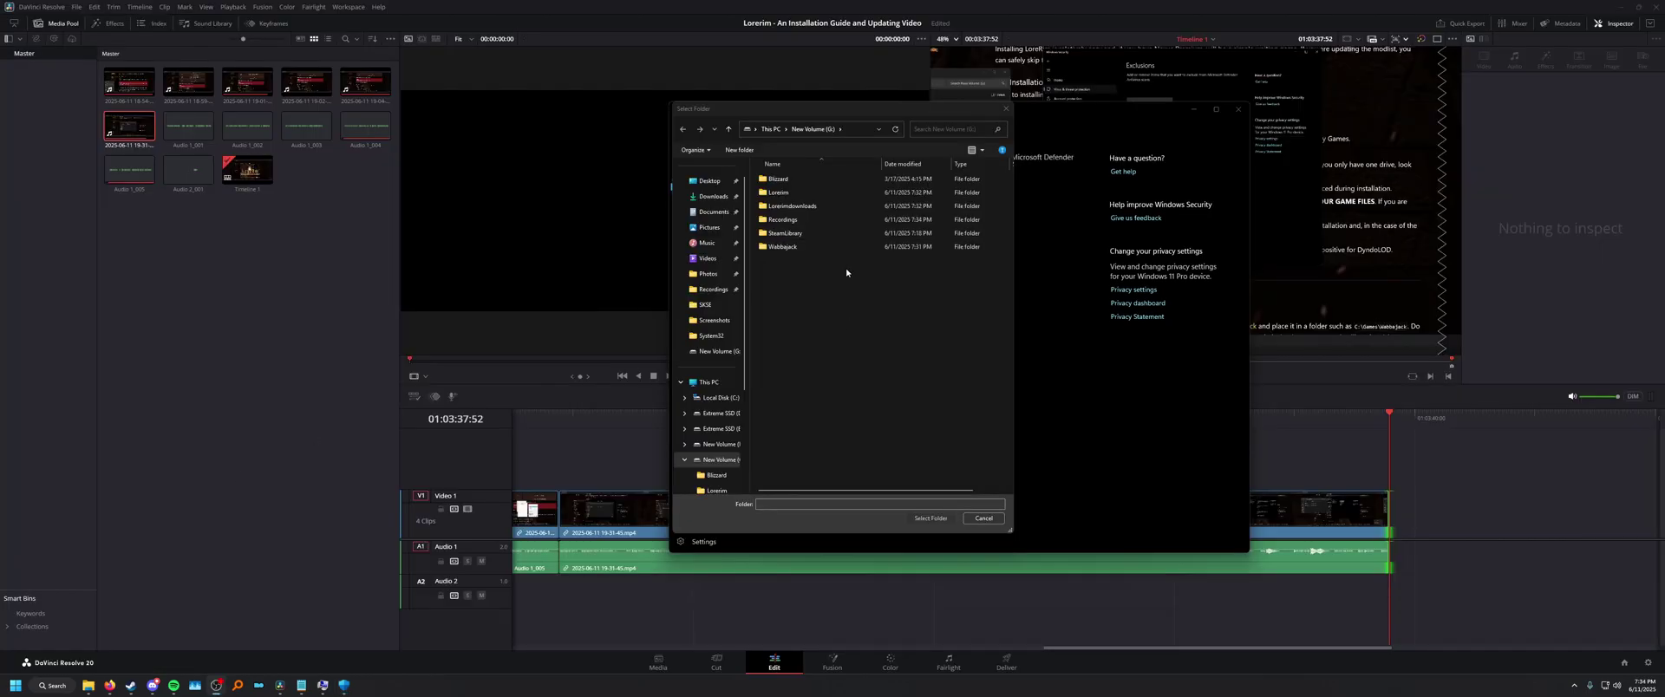
pyautogui.doubleClick(781, 248)
pyautogui.click(718, 366)
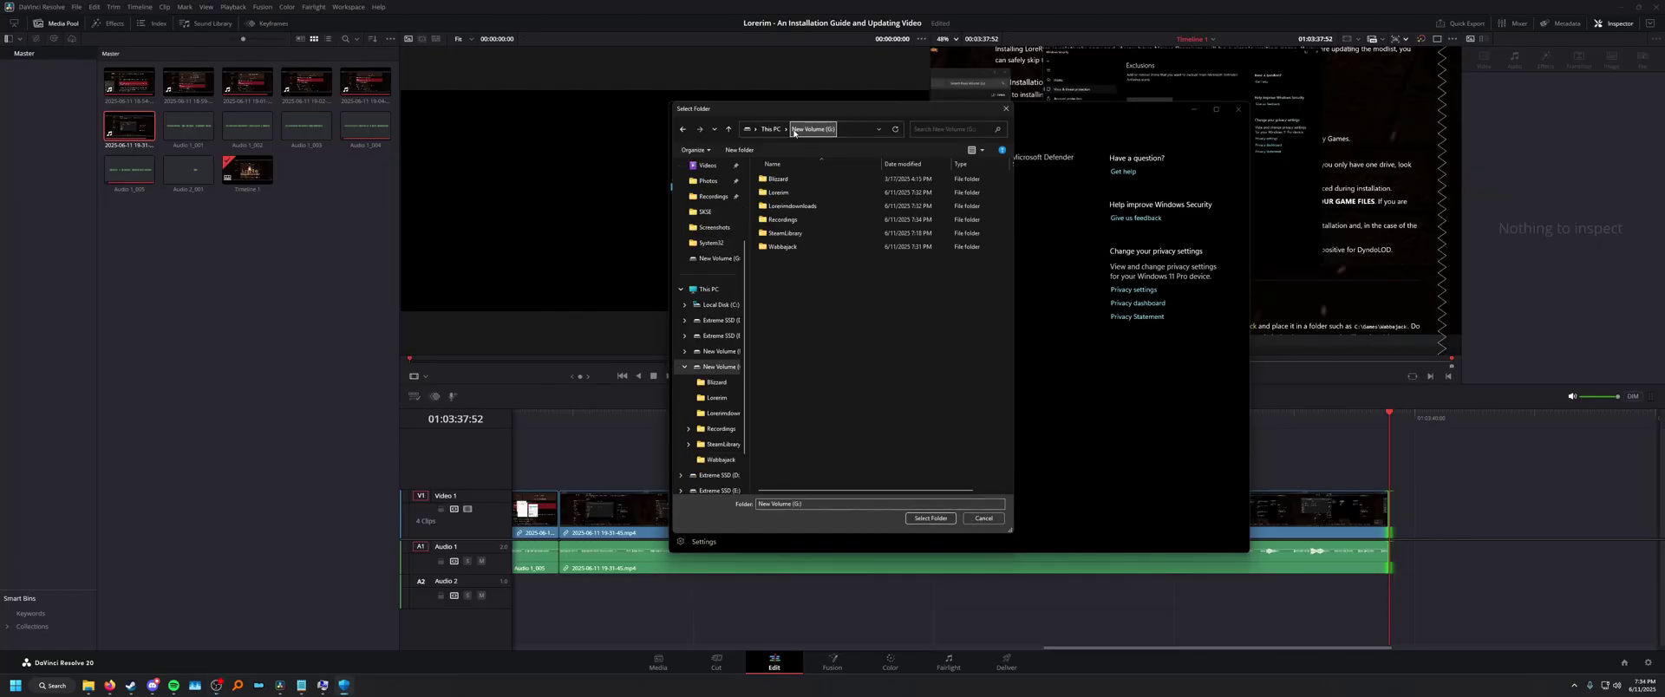
pyautogui.click(785, 246)
pyautogui.click(918, 518)
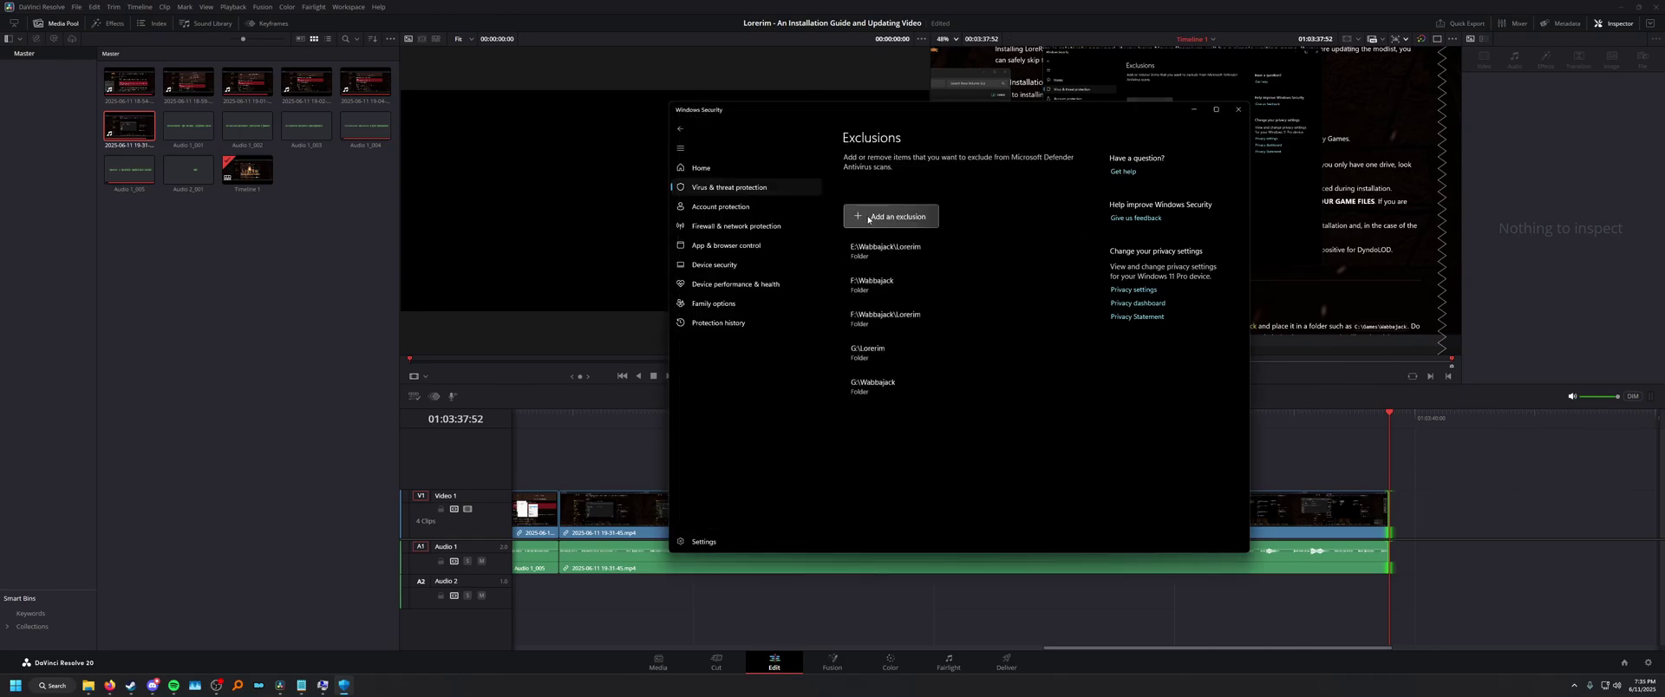
# Add the G:\Lorerimdownloads folder to the Microsoft Defender Antivirus exclusions.
pyautogui.click(892, 216)
pyautogui.click(876, 259)
pyautogui.click(793, 205)
pyautogui.click(931, 518)
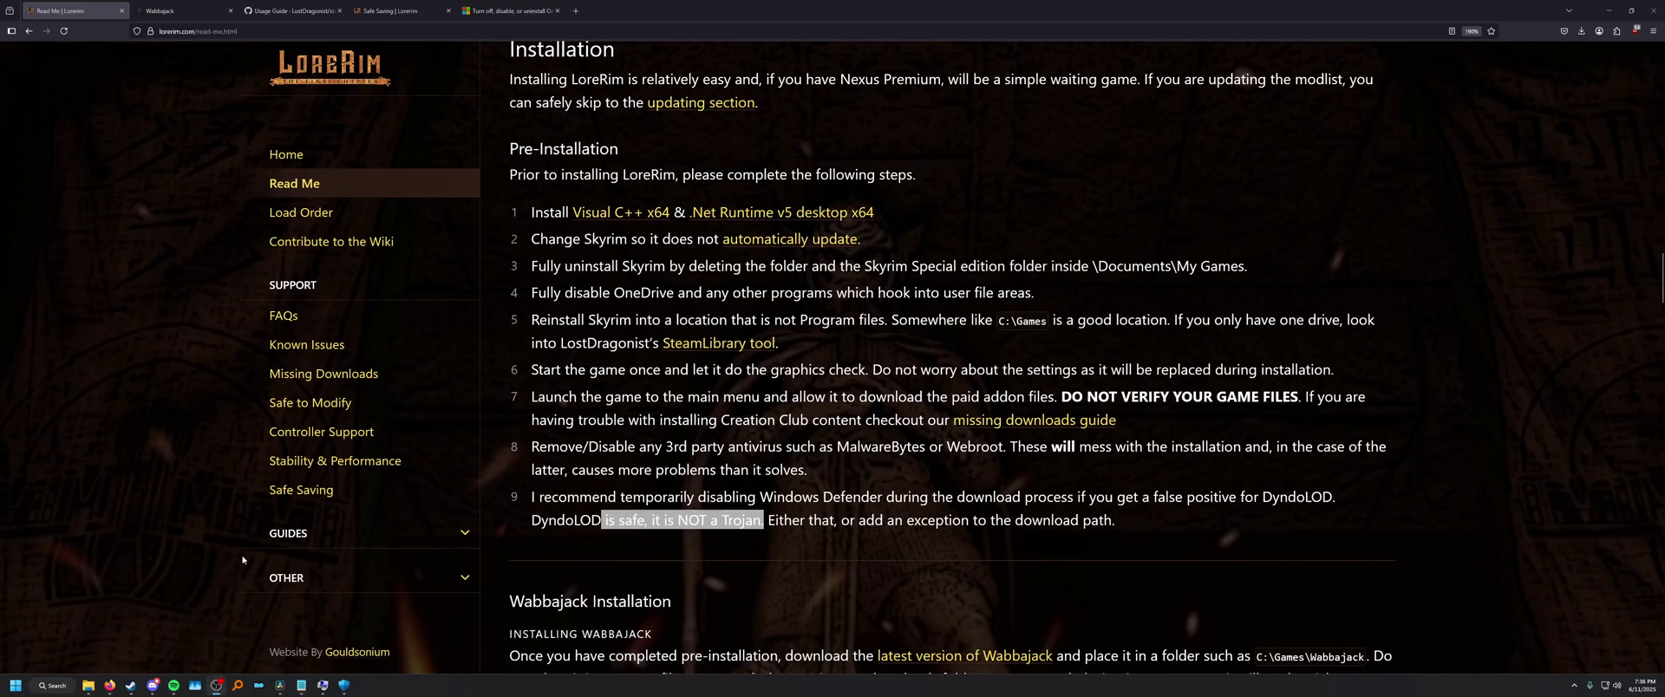
# Turn Real-time protection back on in Windows Security, and return to the LoreRim Read Me in the browser.
pyautogui.click(343, 685)
pyautogui.click(680, 129)
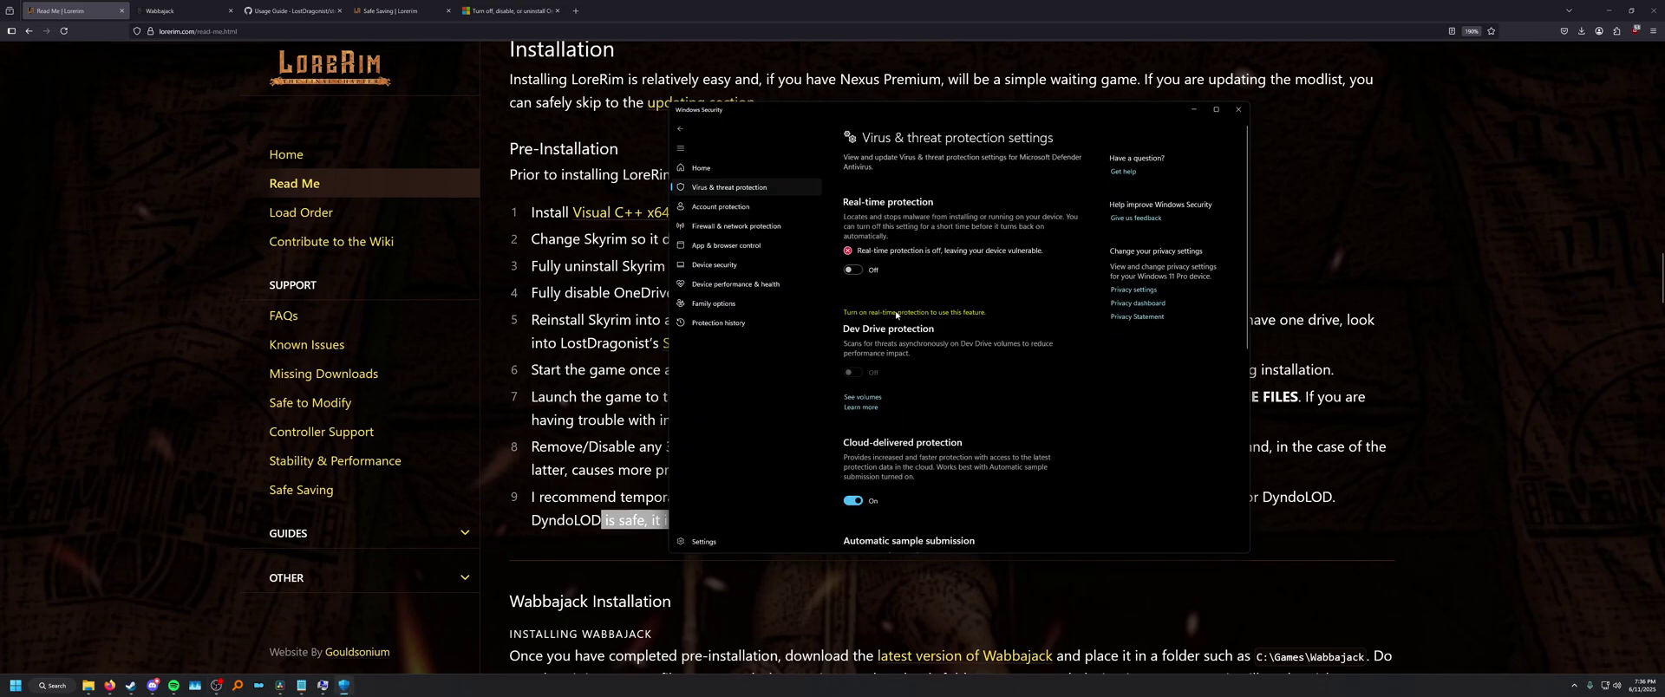
pyautogui.click(853, 271)
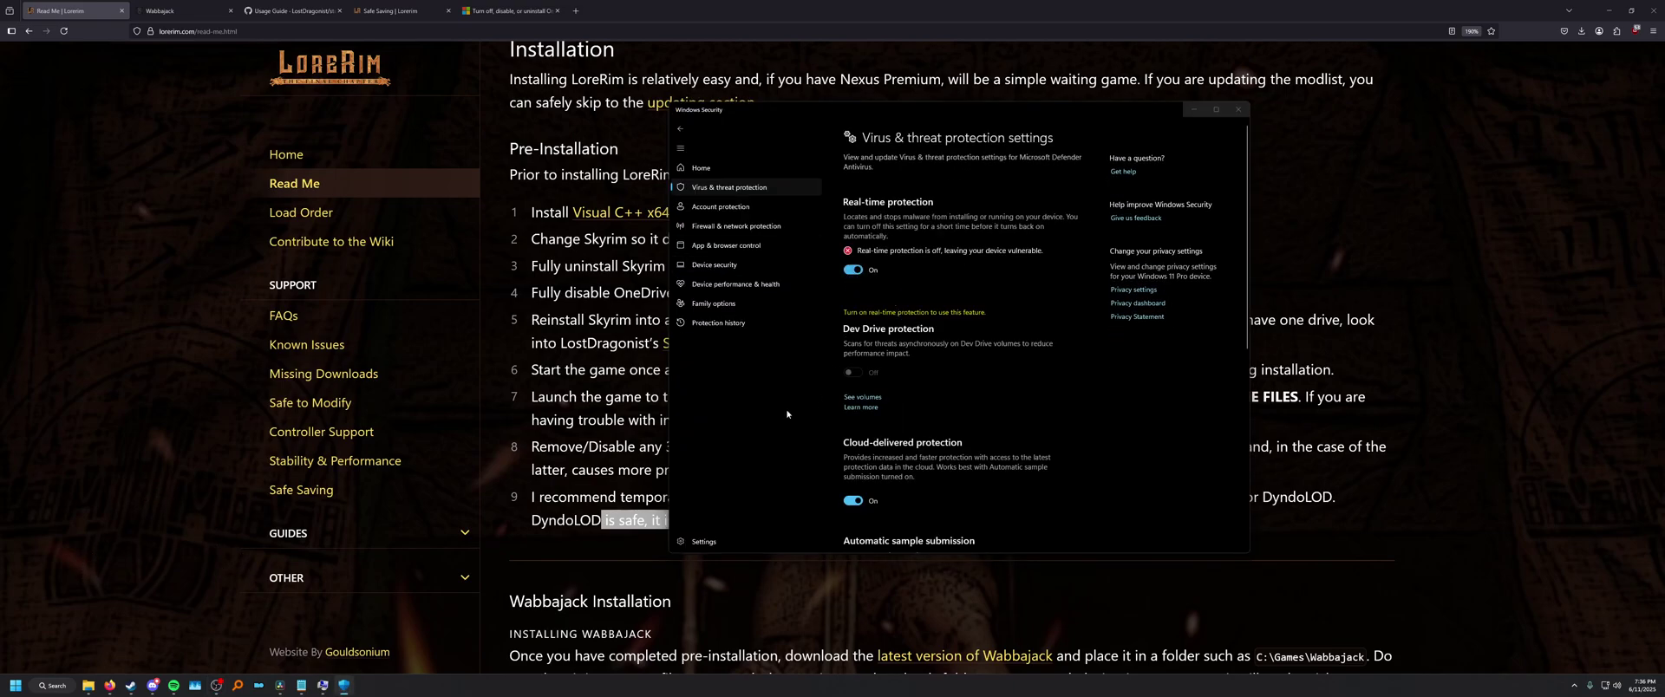
pyautogui.click(664, 519)
# Read pre-installation step 8 on removing or disabling third-party antivirus such as MalwareBytes or Webroot.
pyautogui.scroll(-2, 664, 519)
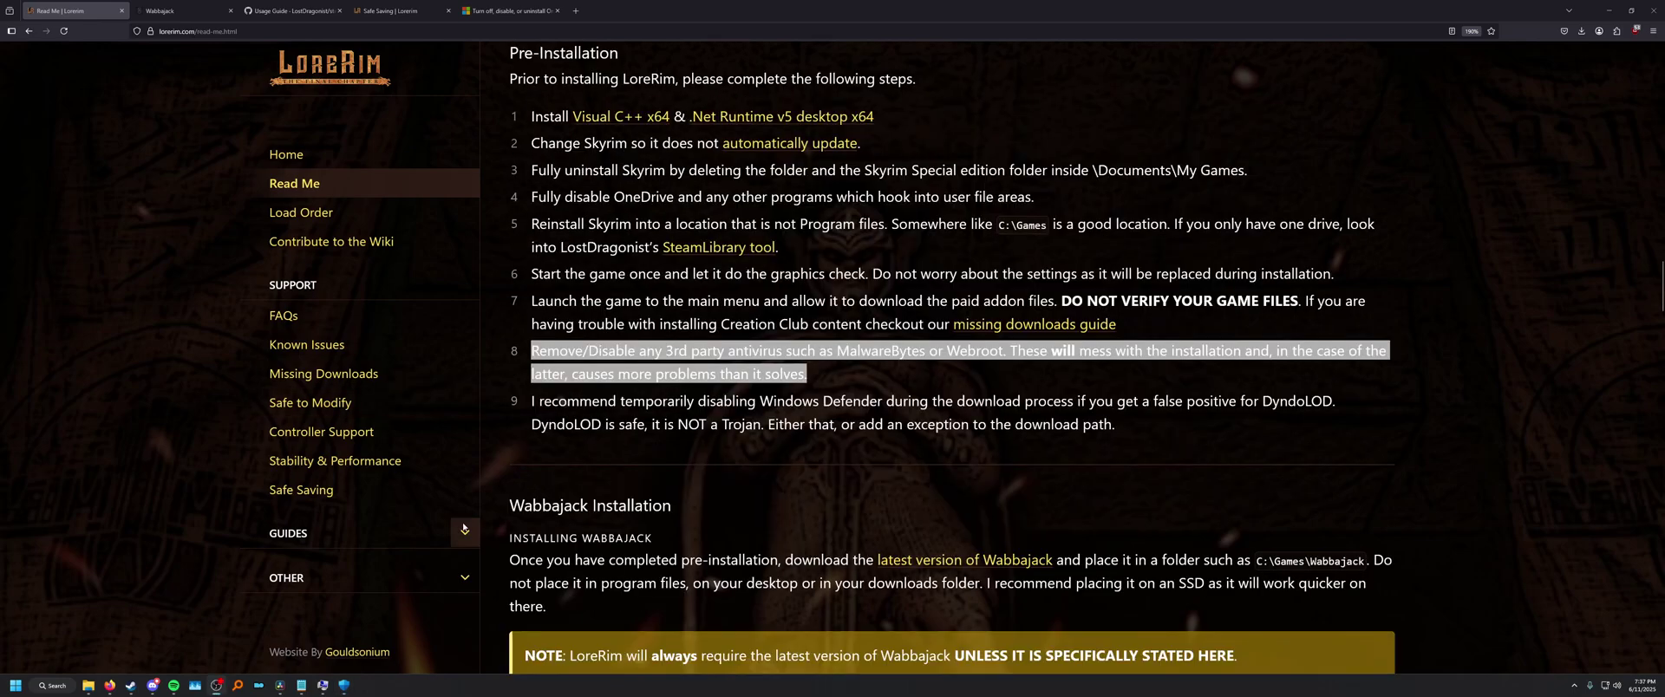
pyautogui.click(525, 351)
pyautogui.moveTo(525, 350); pyautogui.dragTo(859, 378)
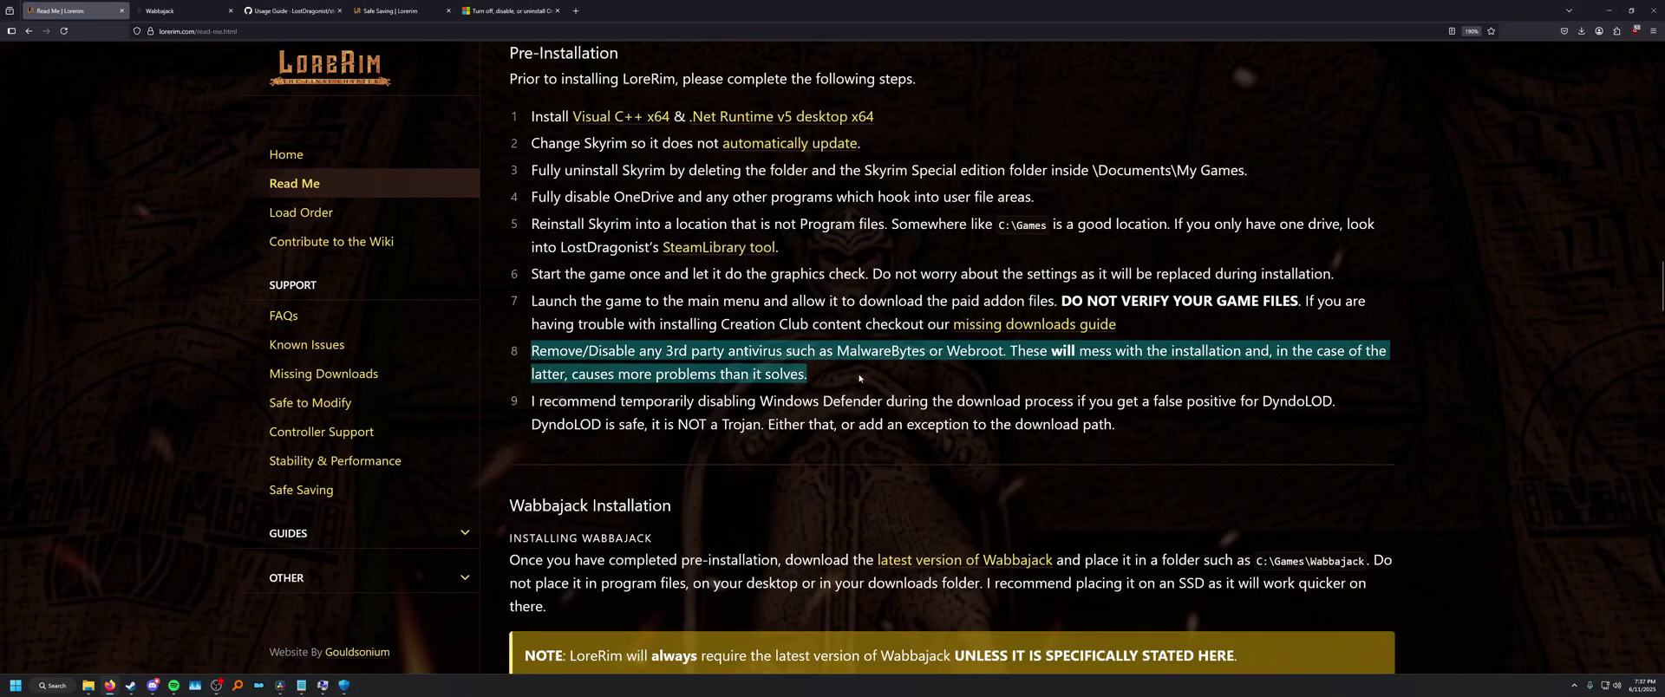
pyautogui.doubleClick(843, 352)
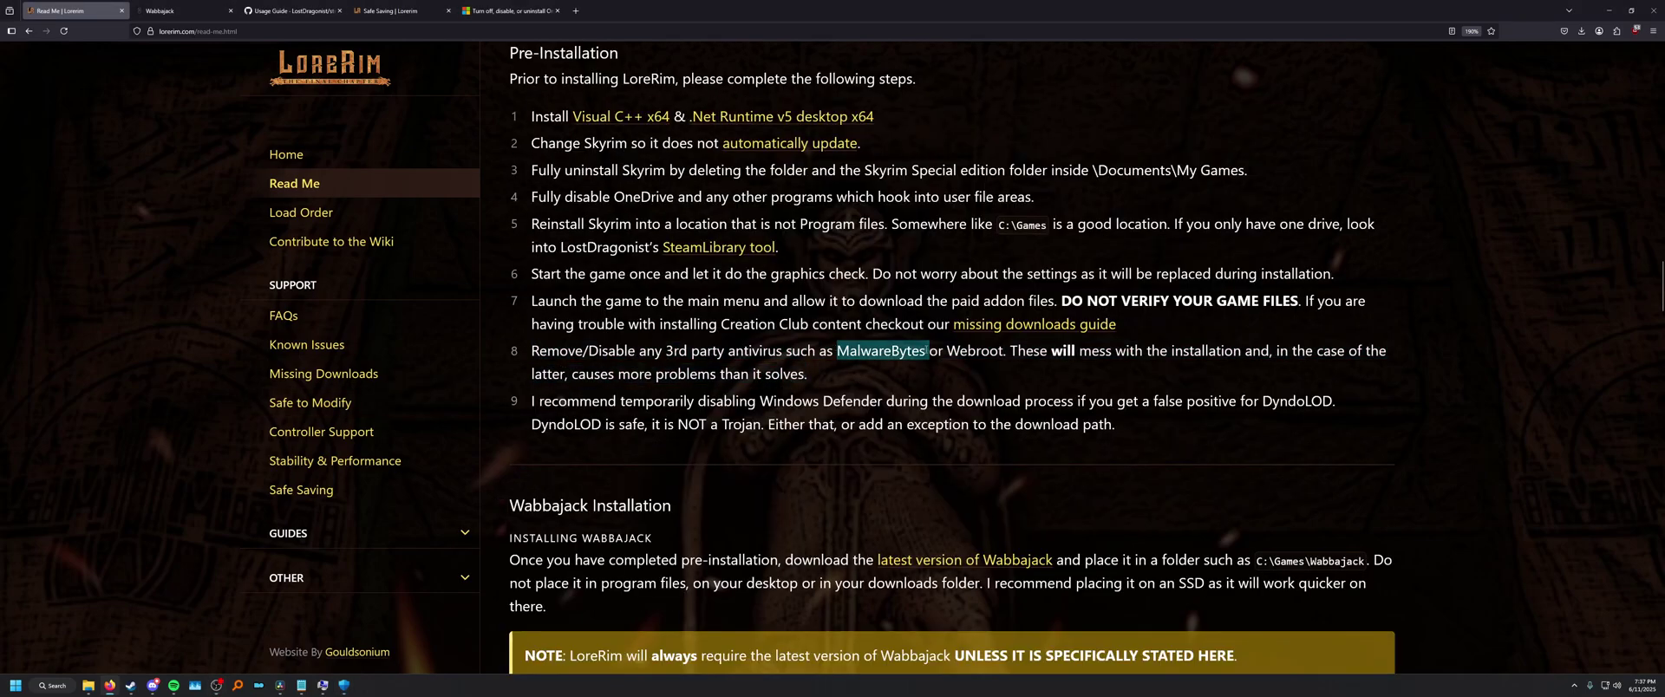
pyautogui.moveTo(928, 350); pyautogui.dragTo(1004, 351)
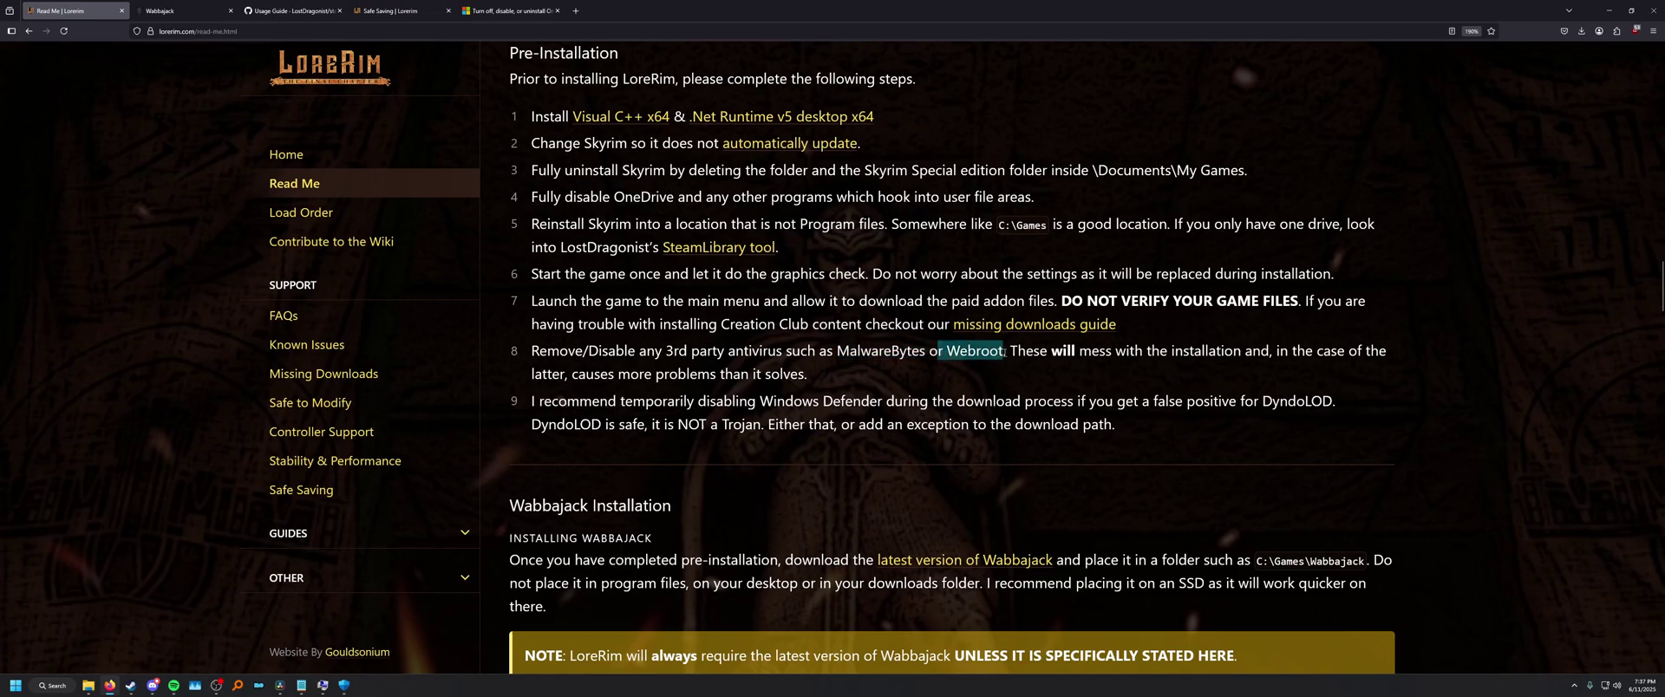
pyautogui.click(1012, 354)
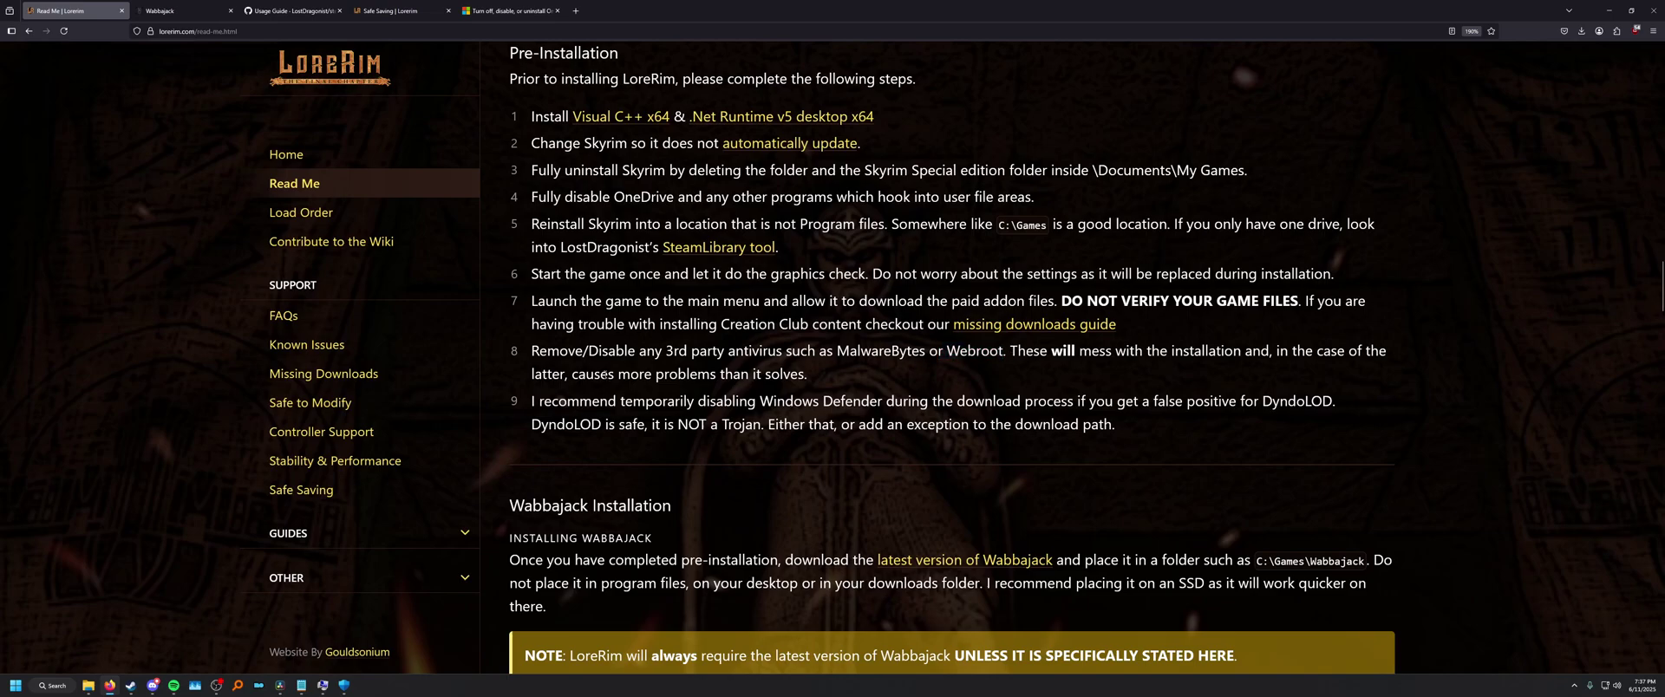
pyautogui.moveTo(805, 374); pyautogui.dragTo(525, 352)
pyautogui.click(524, 353)
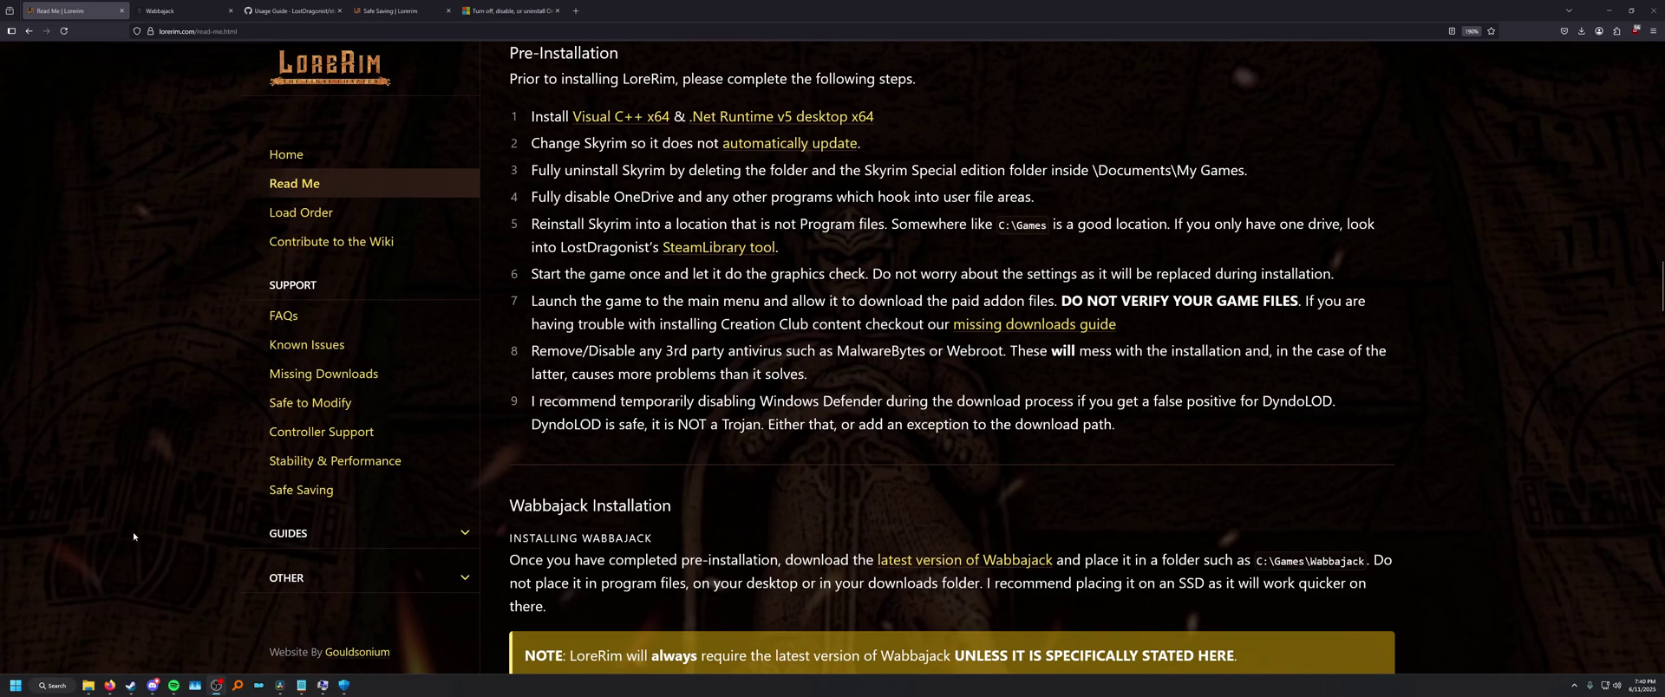
# Review Microsoft's support page on disabling OneDrive, focusing on the Windows 10/11 steps for unlinking it from the computer.
pyautogui.hotkey('ctrl', '9')
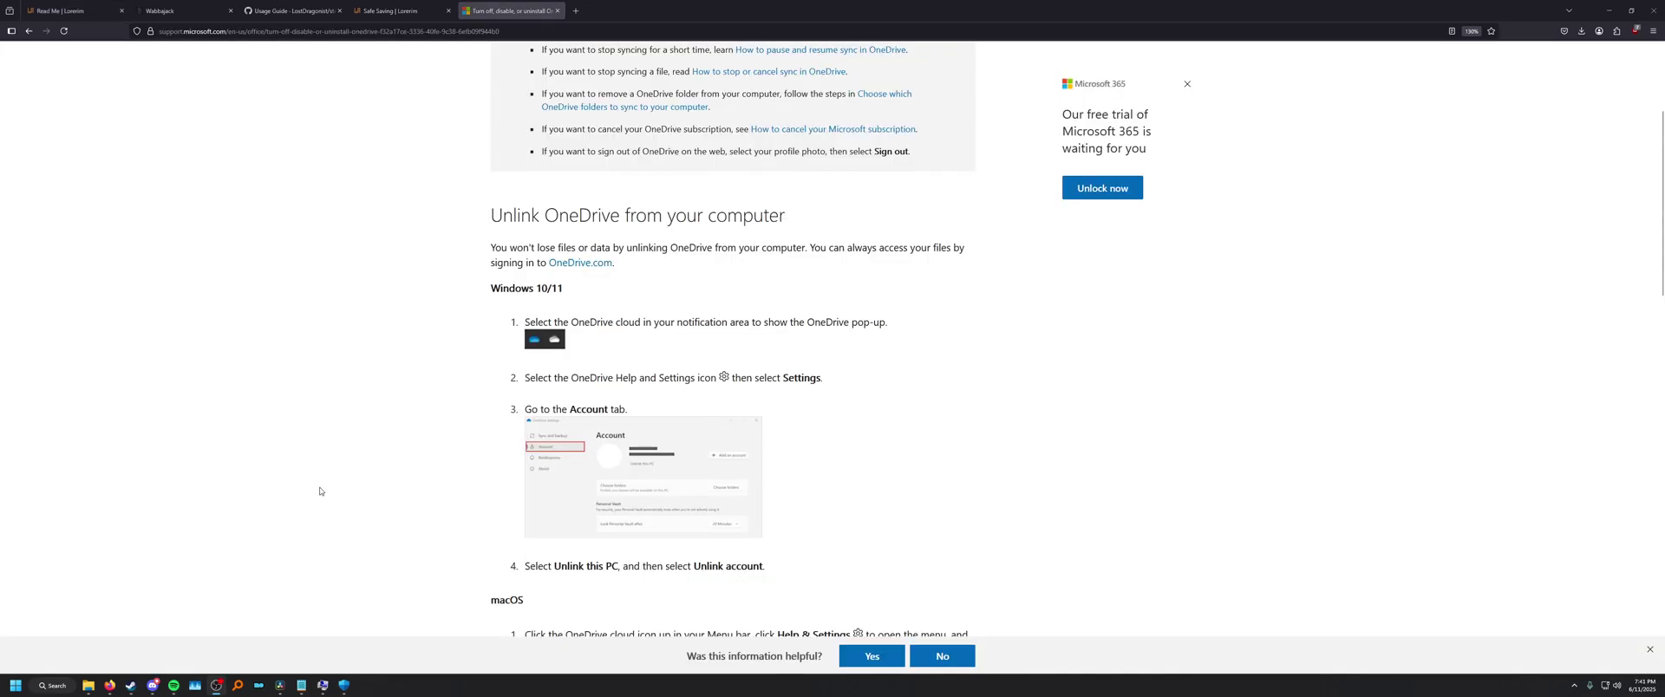
pyautogui.scroll(3, 577, 373)
pyautogui.moveTo(487, 356); pyautogui.dragTo(786, 355)
pyautogui.click(519, 388)
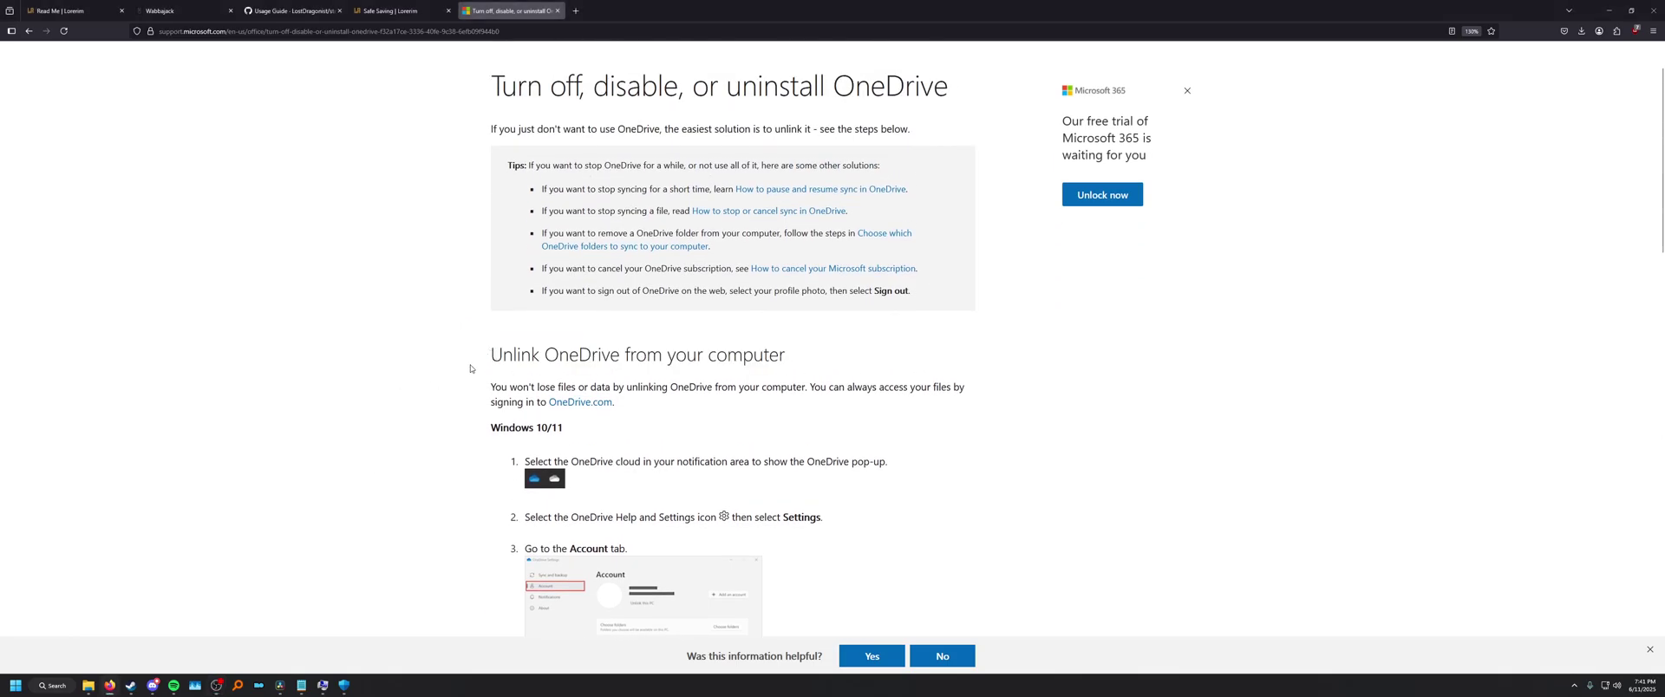
pyautogui.scroll(4, 476, 375)
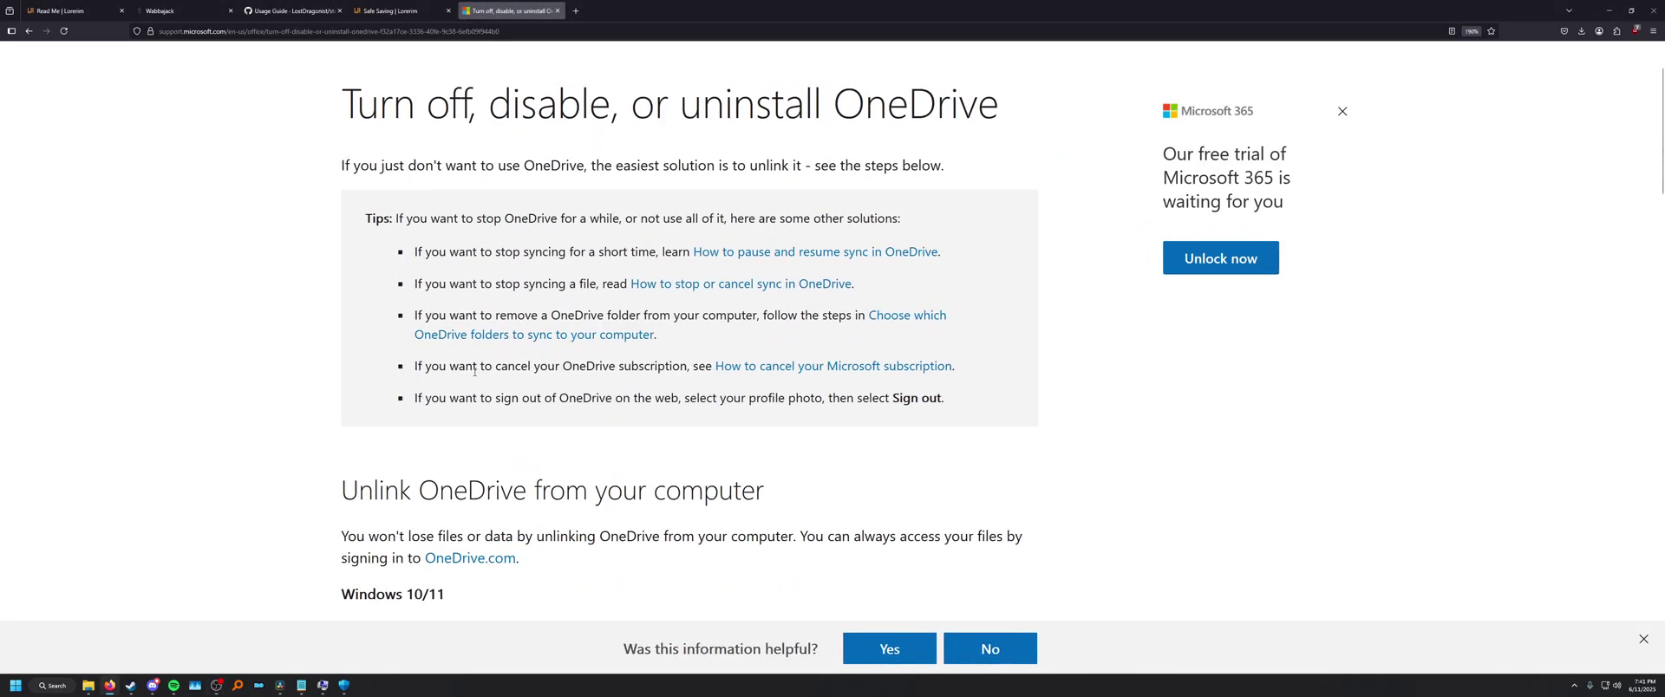
pyautogui.scroll(-5, 447, 401)
pyautogui.scroll(1, 334, 344)
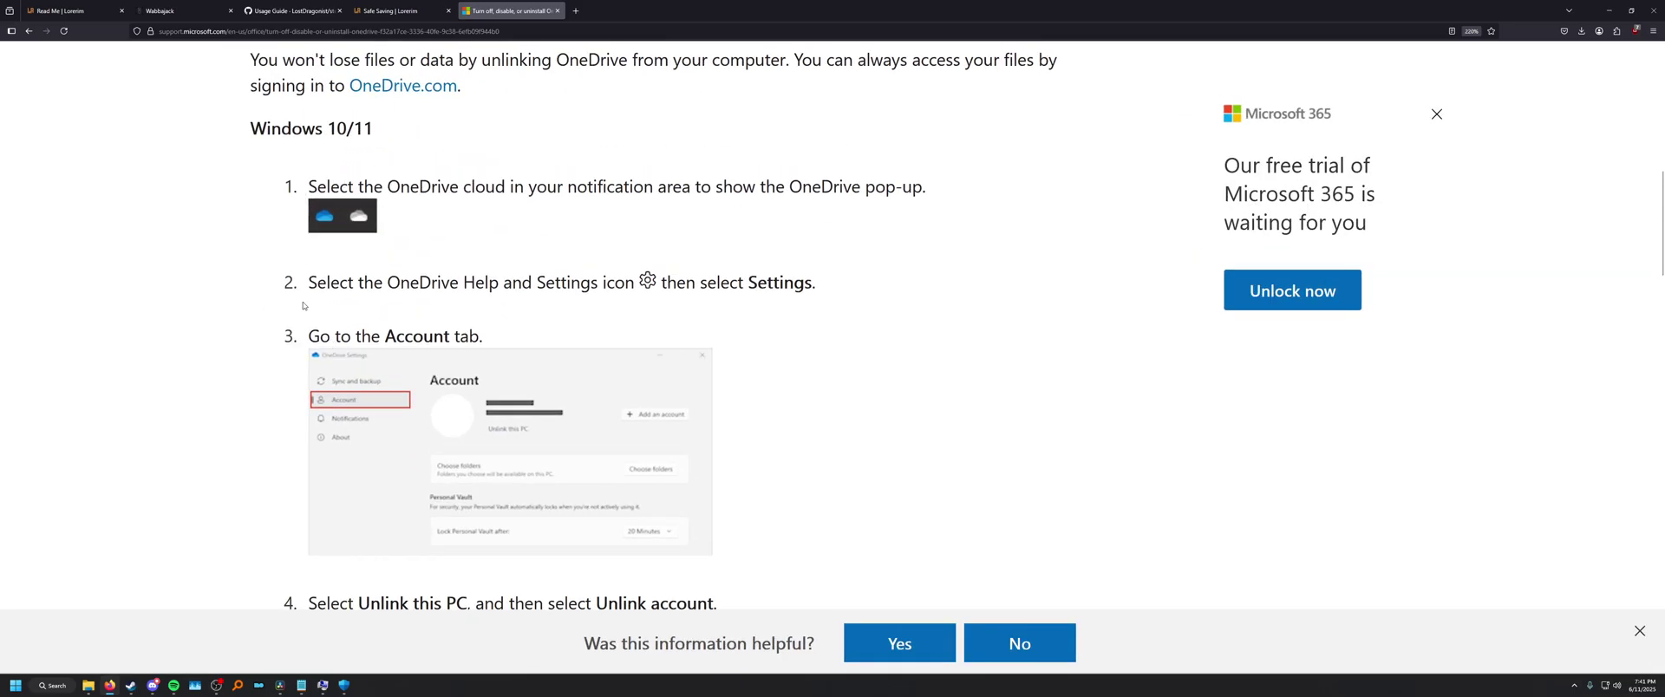
pyautogui.moveTo(529, 336); pyautogui.dragTo(341, 336)
pyautogui.click(340, 336)
pyautogui.scroll(-6, 359, 295)
pyautogui.scroll(4, 360, 289)
pyautogui.scroll(-1, 342, 230)
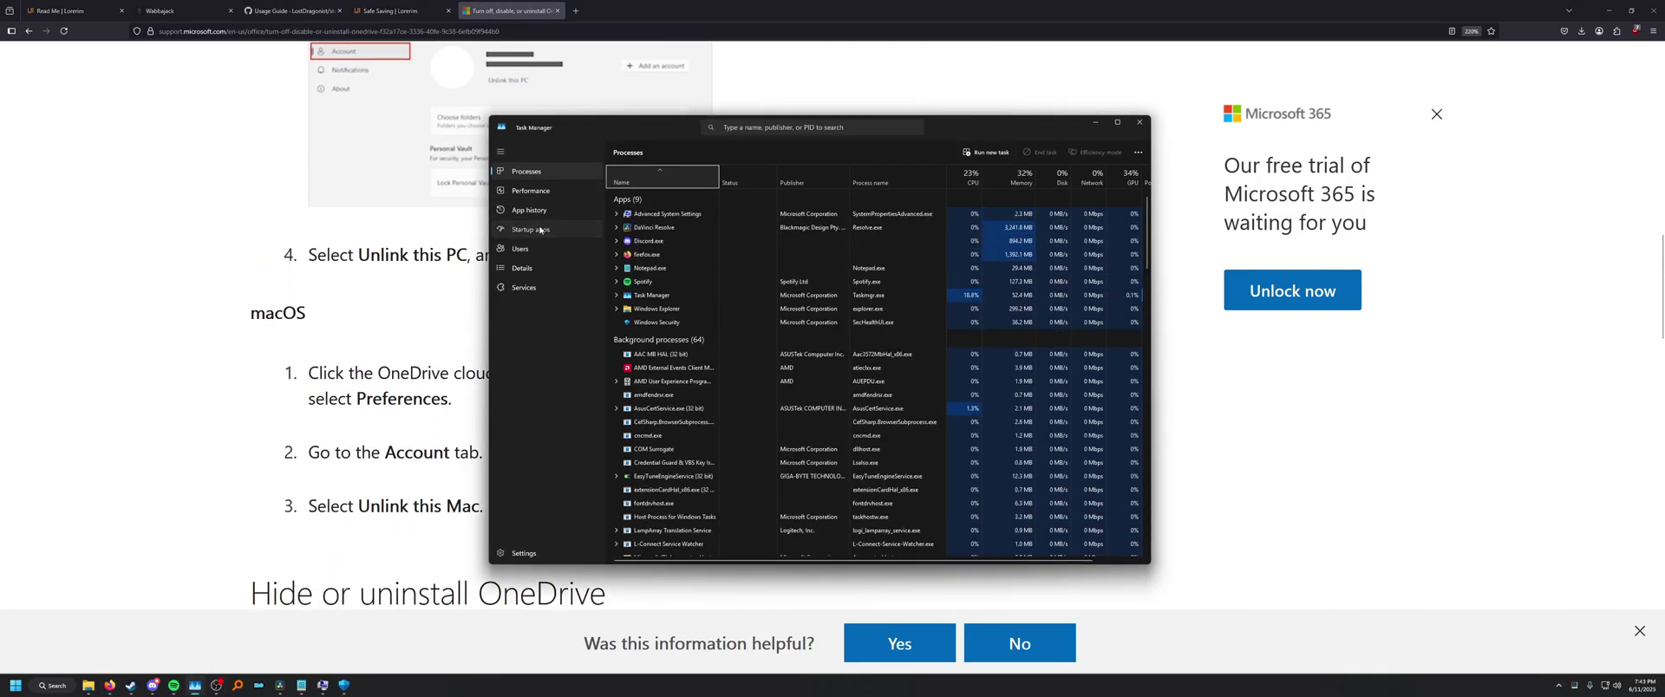
# Check the startup apps in Task Manager for OneDrive, and close Task Manager.
pyautogui.click(530, 229)
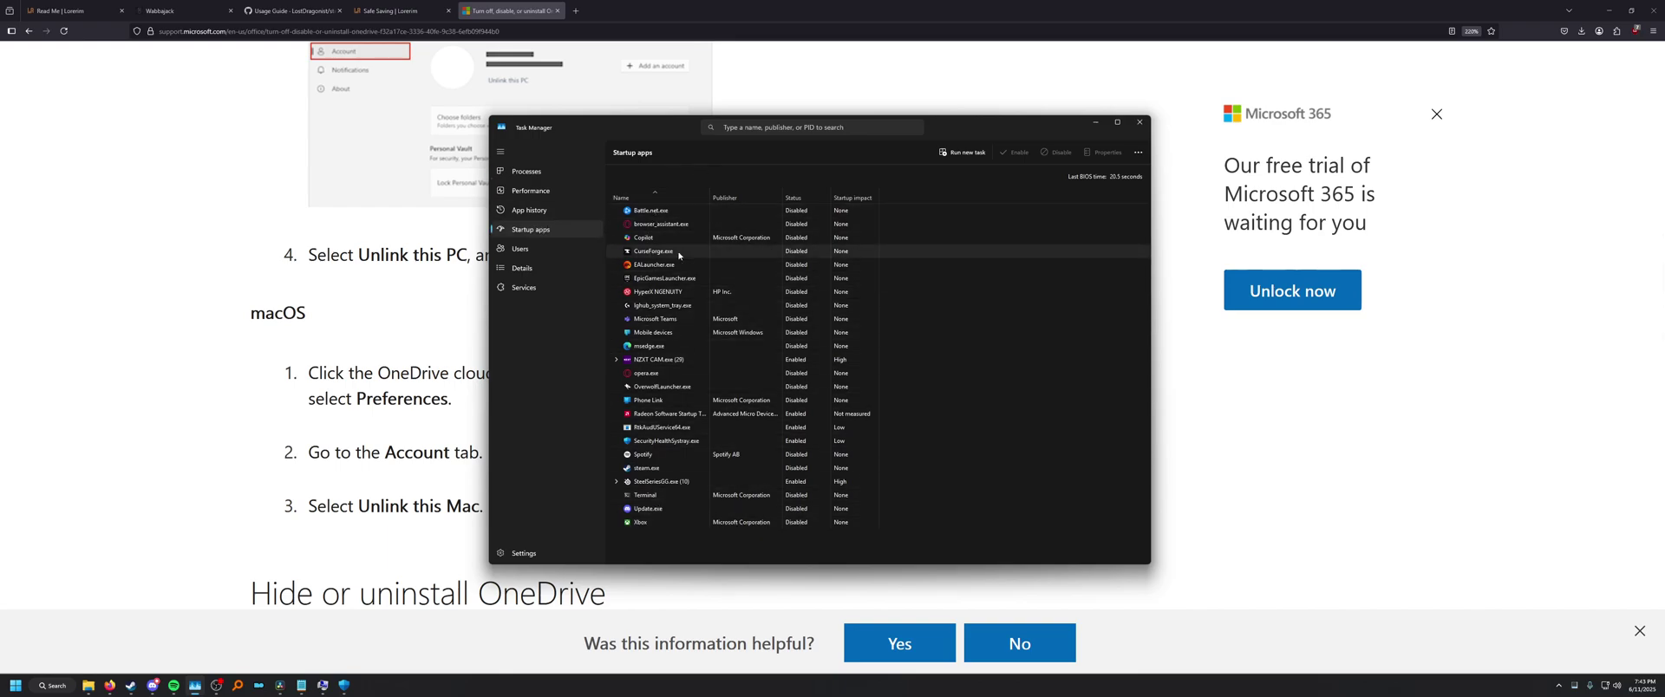
pyautogui.click(1139, 122)
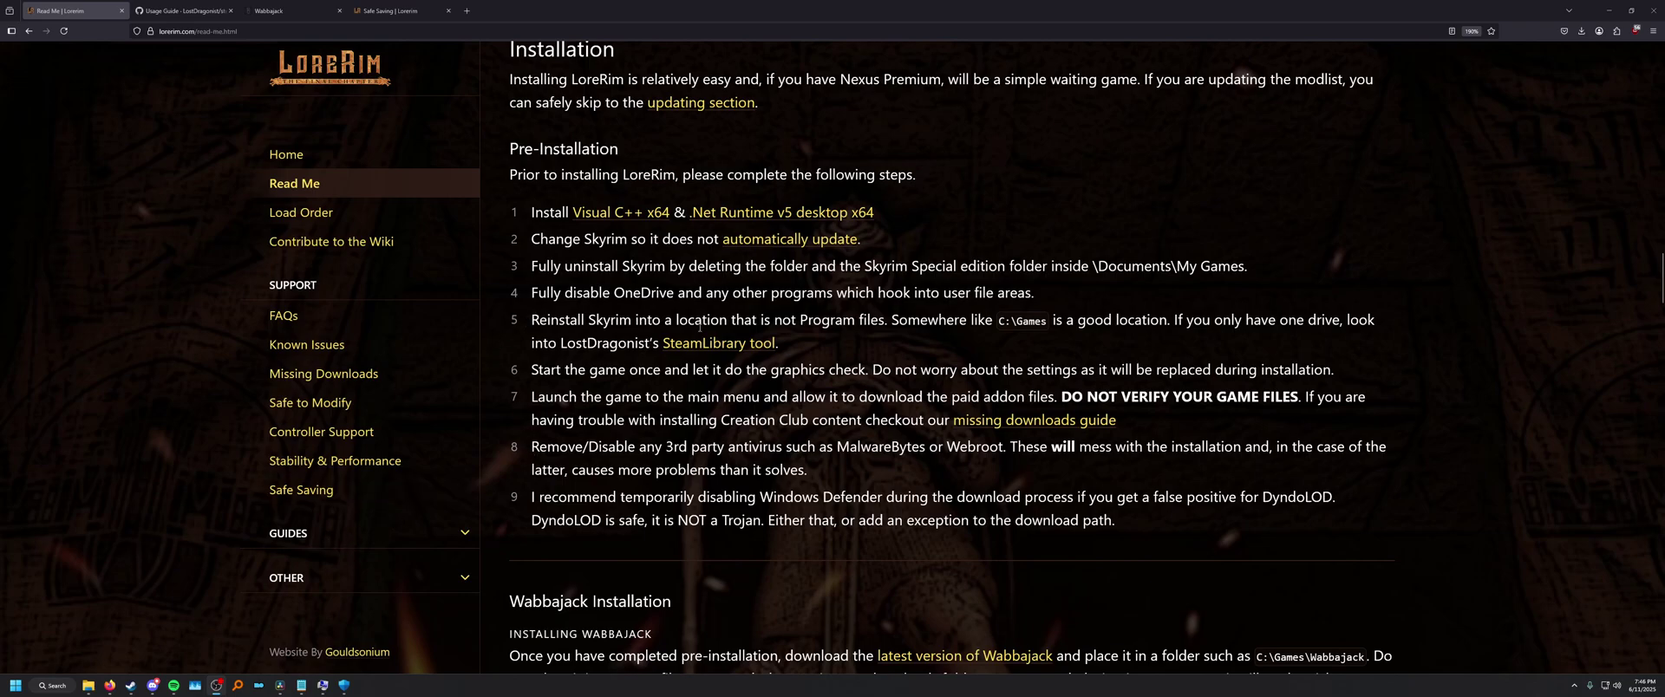
# Read the Read Me's warning against installing Skyrim in Program Files, and locate the Program Files folders on the C: drive.
pyautogui.moveTo(799, 319); pyautogui.dragTo(890, 318)
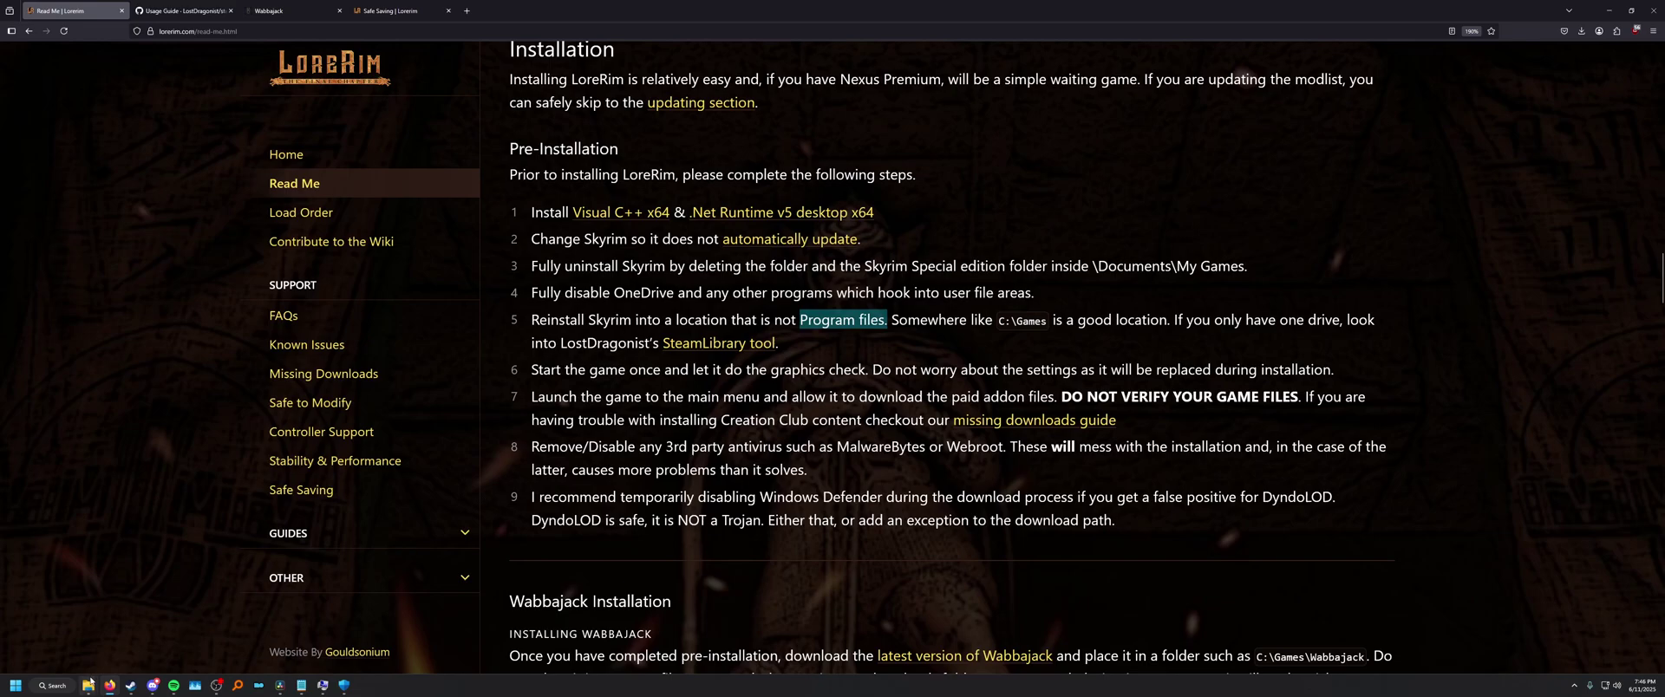
pyautogui.moveTo(88, 685)
pyautogui.click(154, 640)
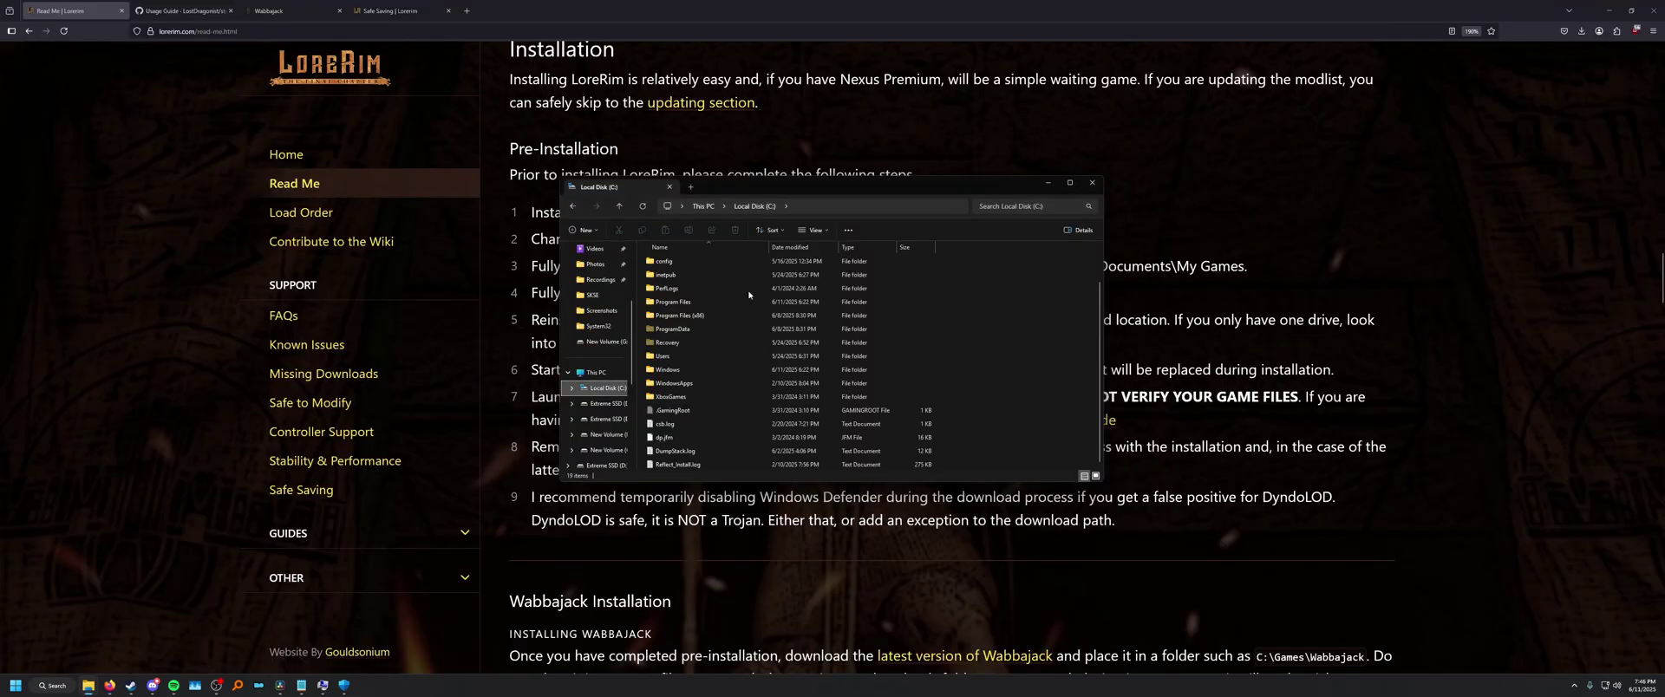
pyautogui.scroll(1, 684, 330)
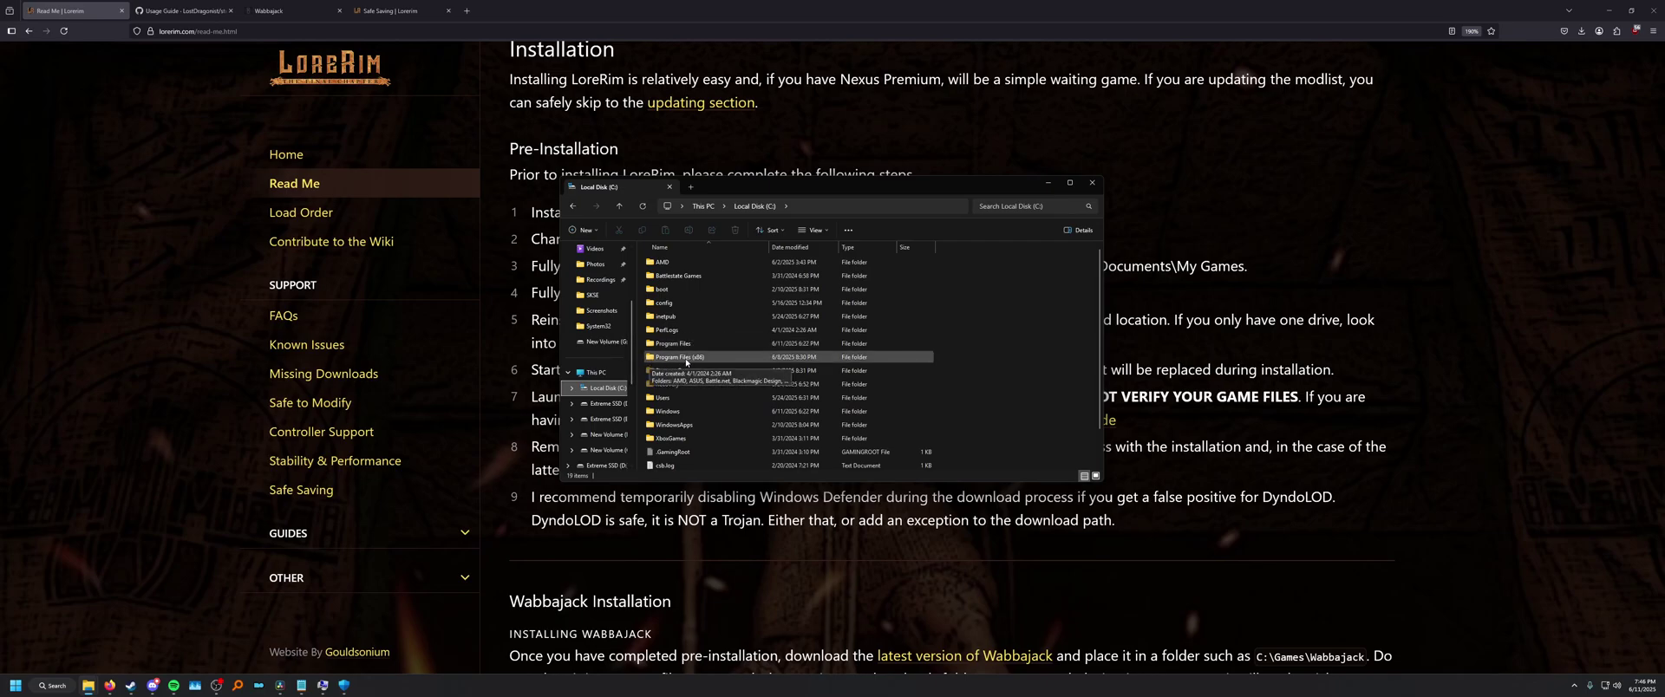
pyautogui.click(761, 149)
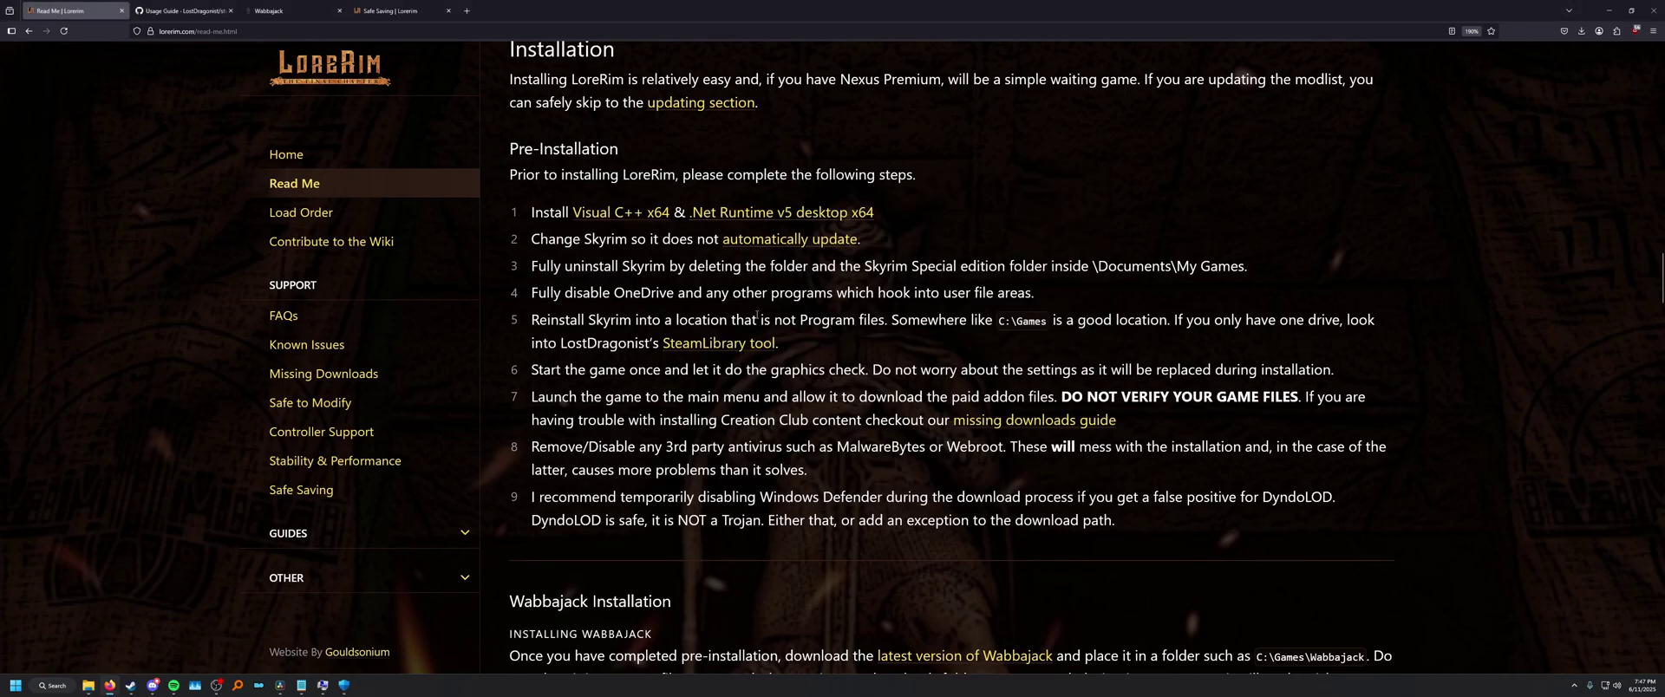
# Read LostDragonist's Steam Library Setup Tool usage guide, from creating a new library back to the instruction on closing Steam.
pyautogui.moveTo(780, 344); pyautogui.dragTo(661, 344)
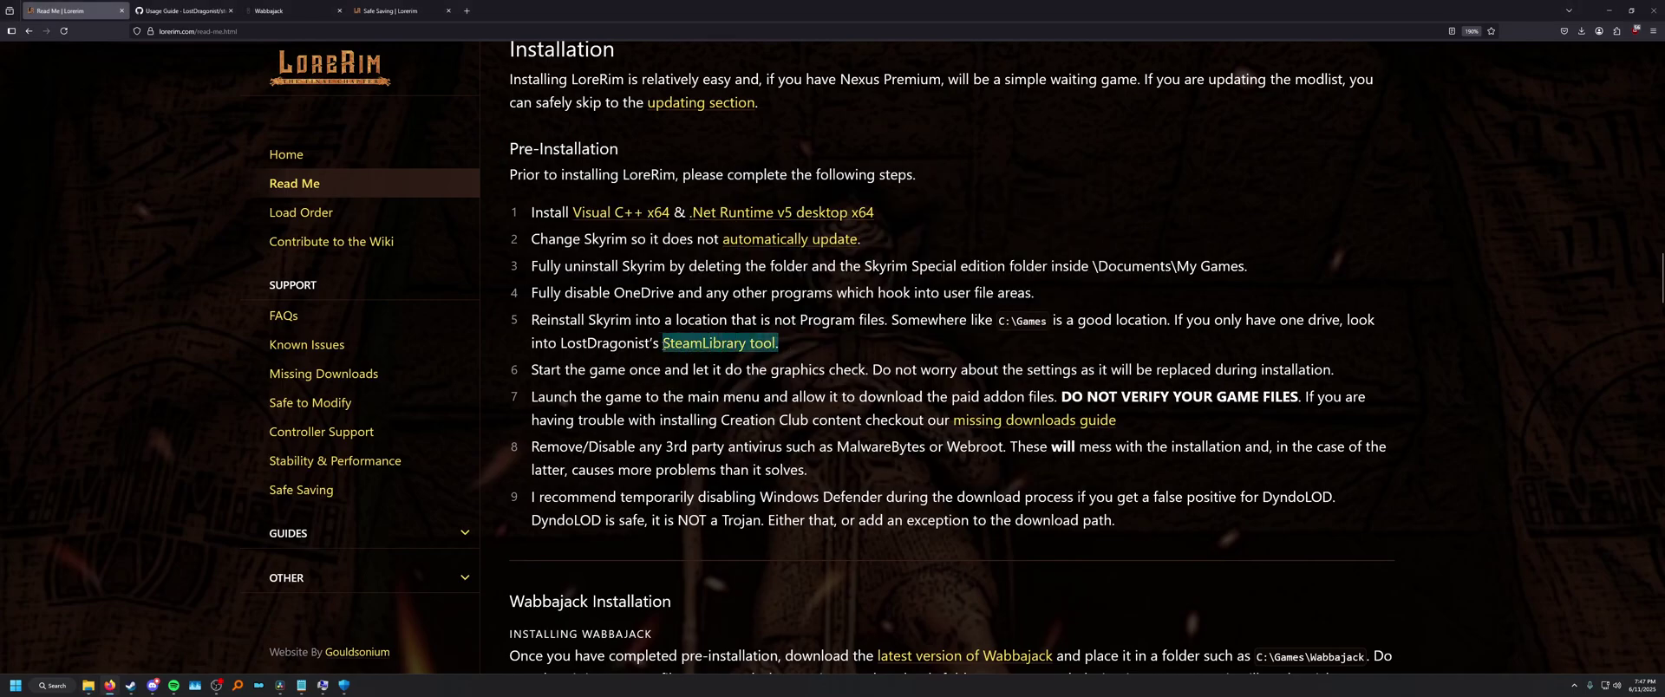
pyautogui.click(182, 10)
pyautogui.scroll(-15, 358, 249)
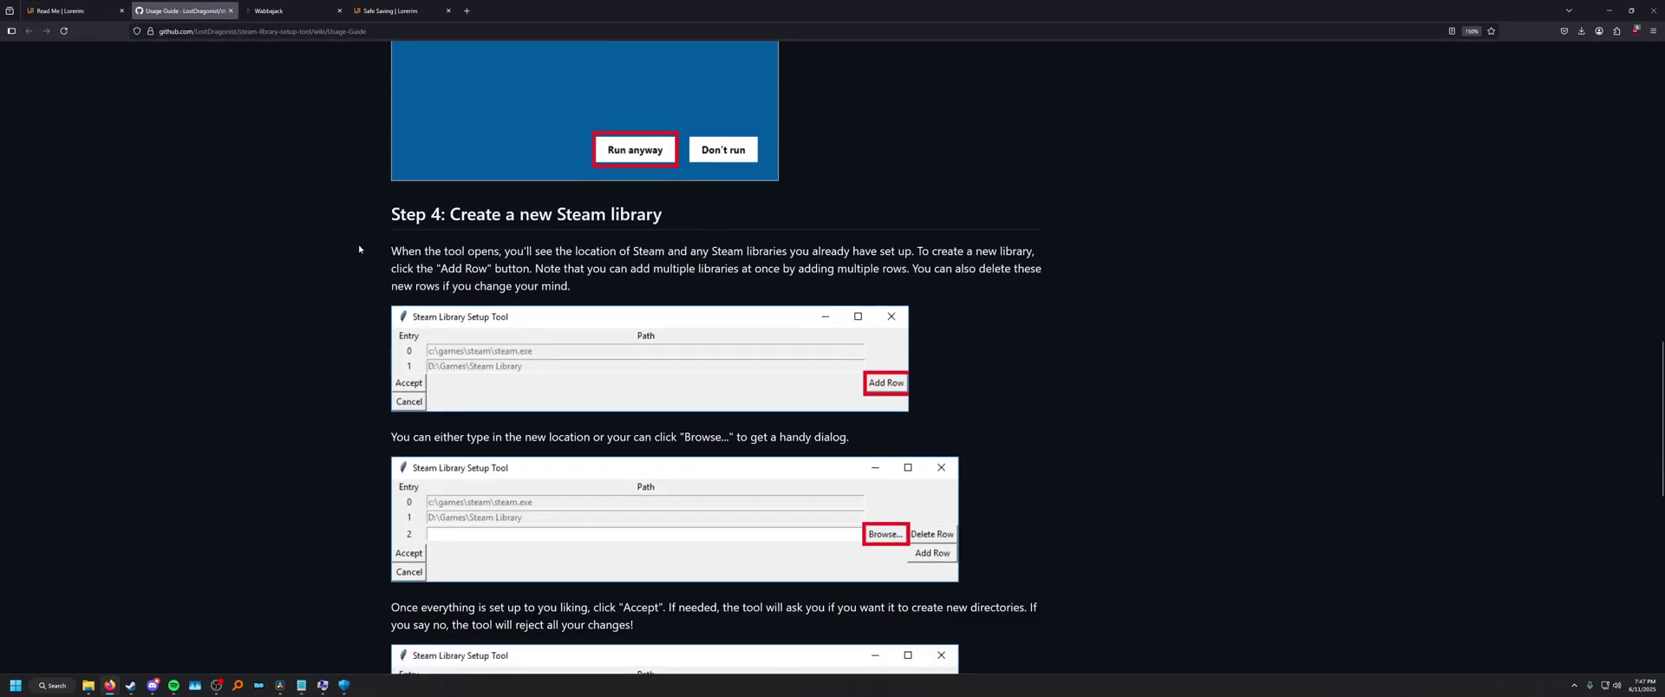
pyautogui.scroll(-5, 358, 249)
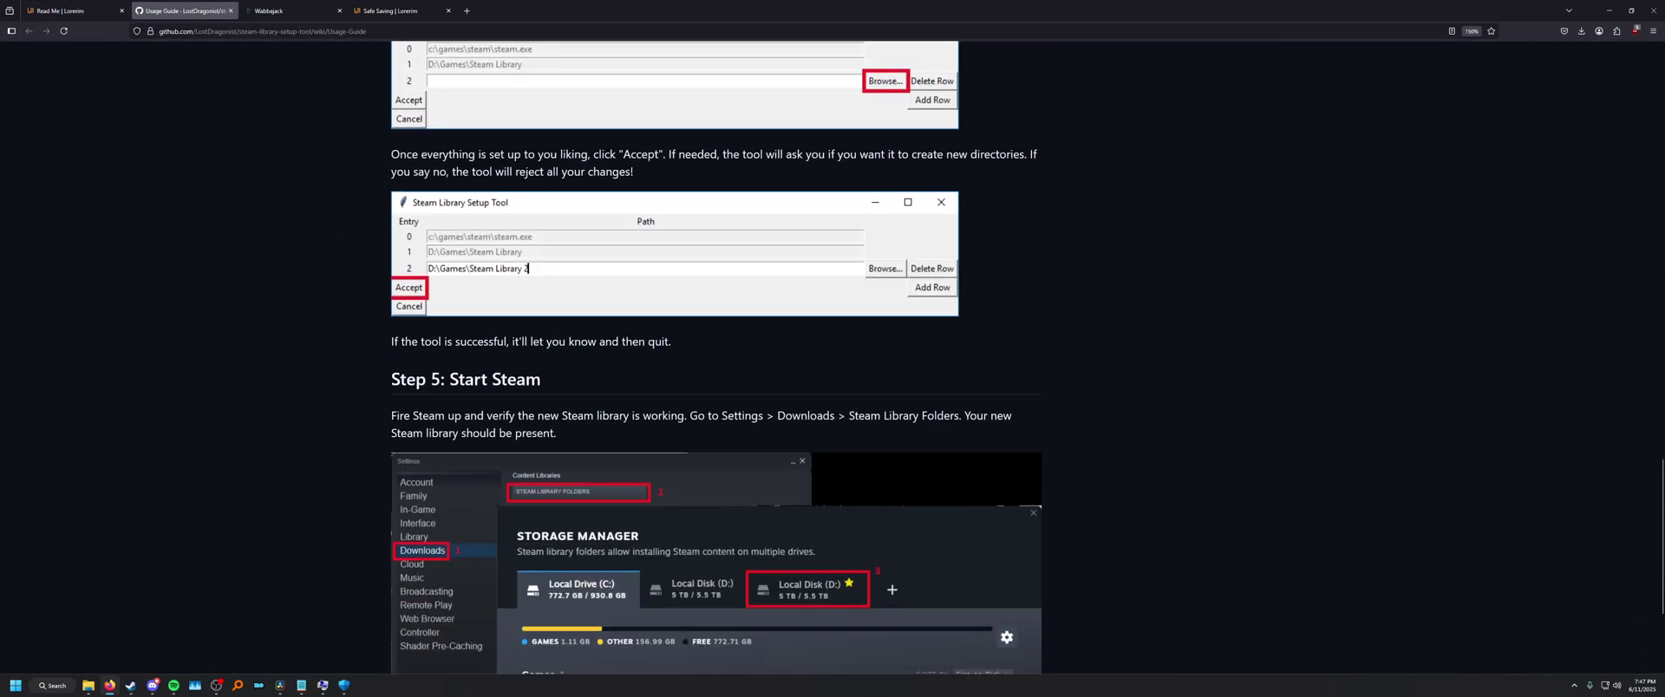
pyautogui.scroll(20, 162, 564)
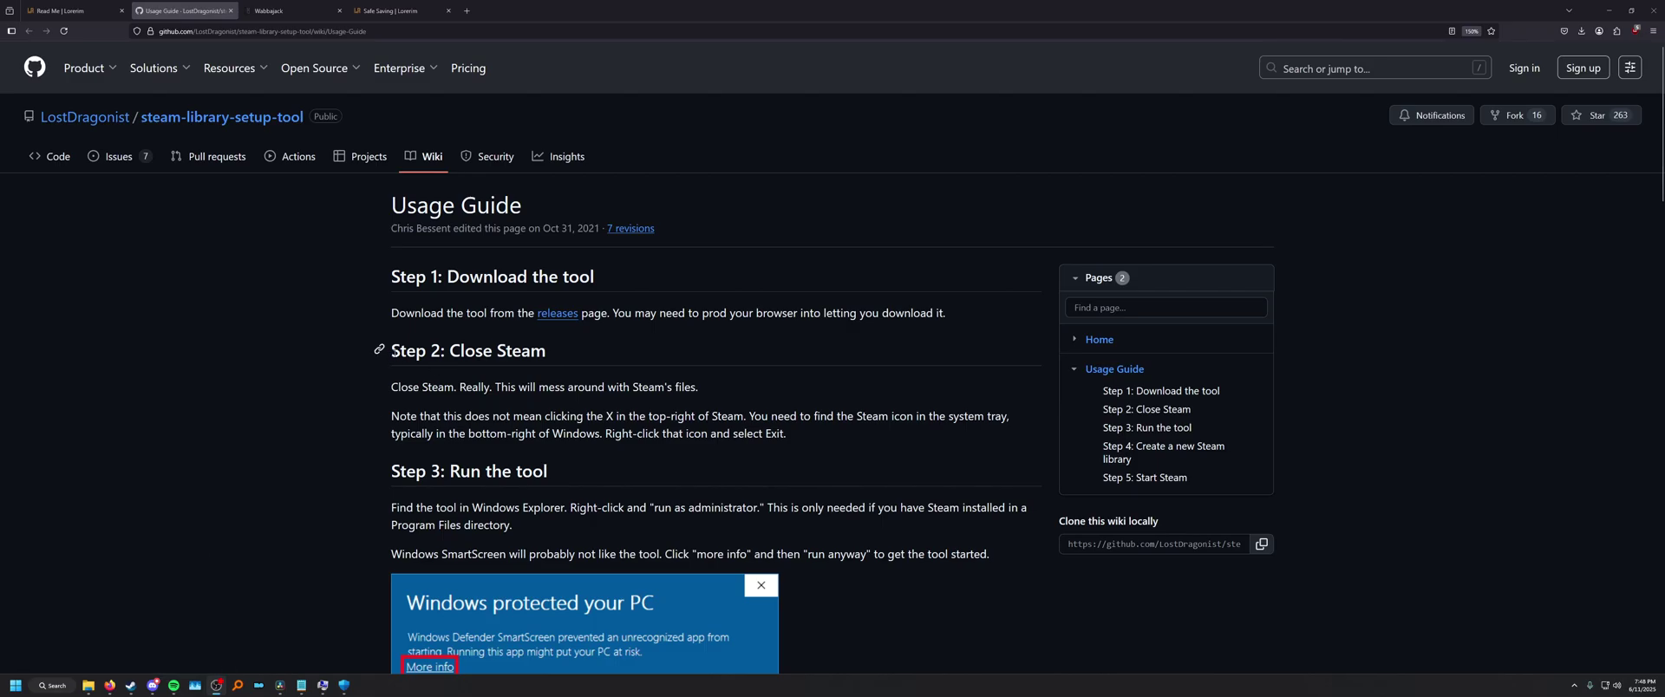
pyautogui.moveTo(391, 351); pyautogui.dragTo(546, 350)
pyautogui.click(547, 350)
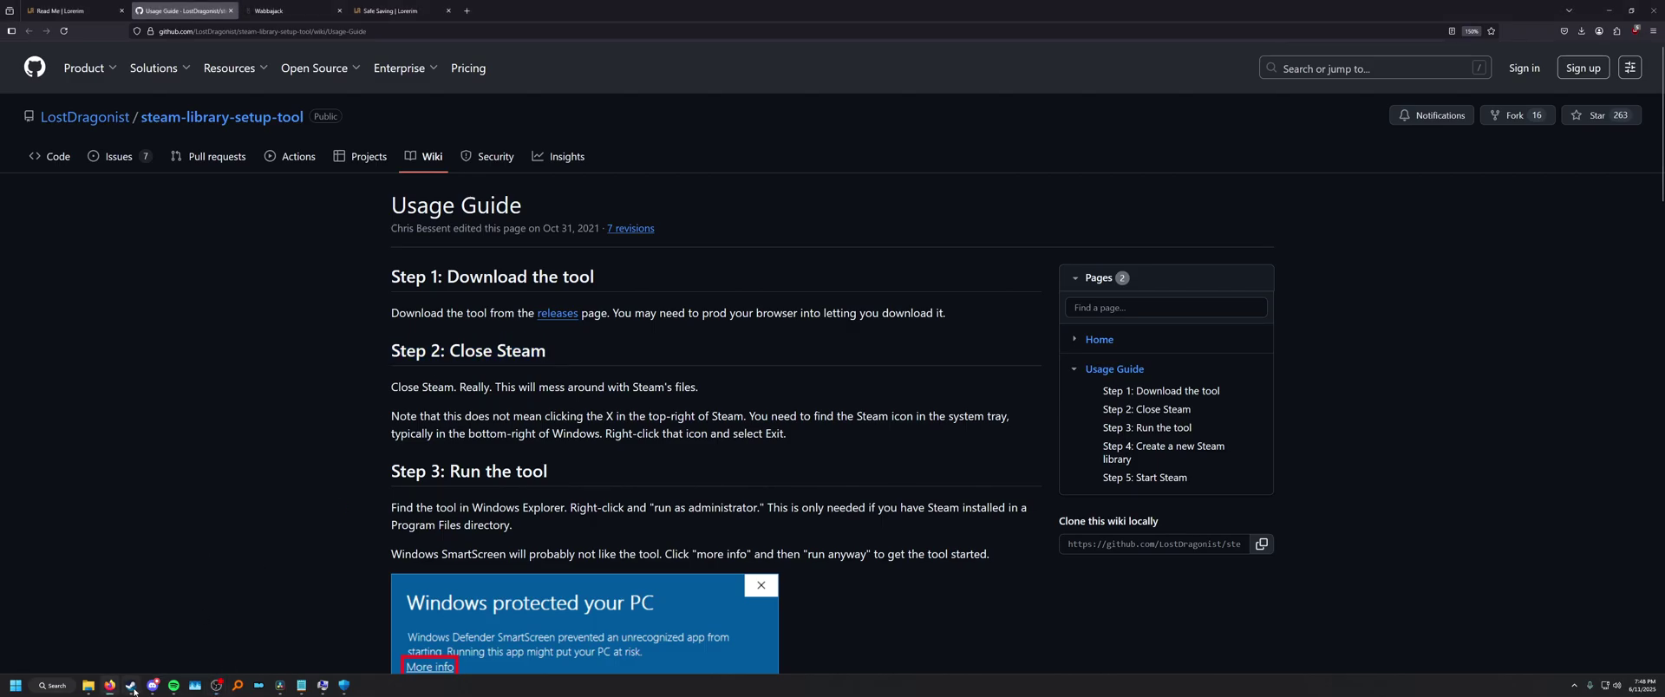
# Bring up Steam, close its window, and open Steam's system tray menu to locate the option for exiting fully.
pyautogui.click(130, 685)
pyautogui.click(1162, 73)
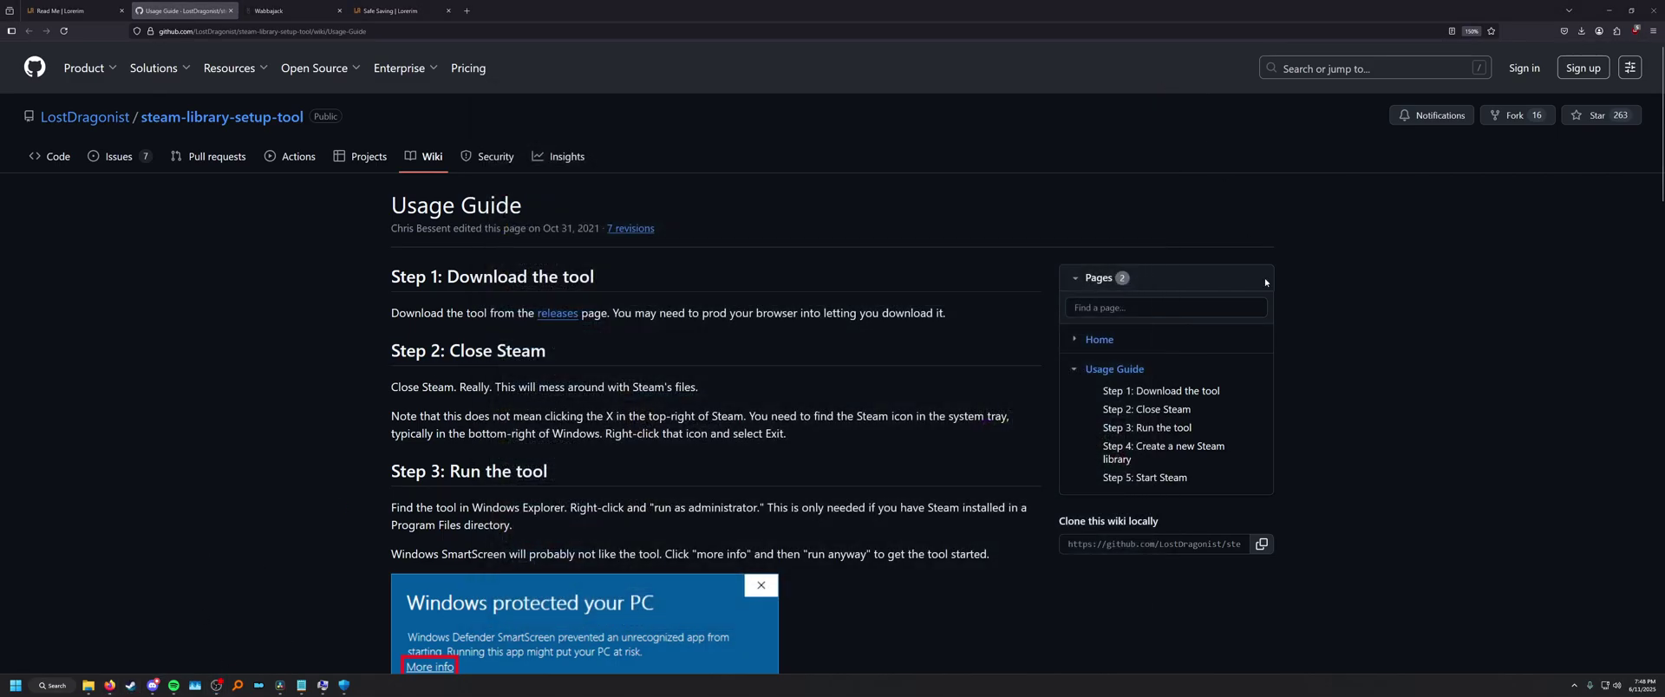
pyautogui.click(1574, 685)
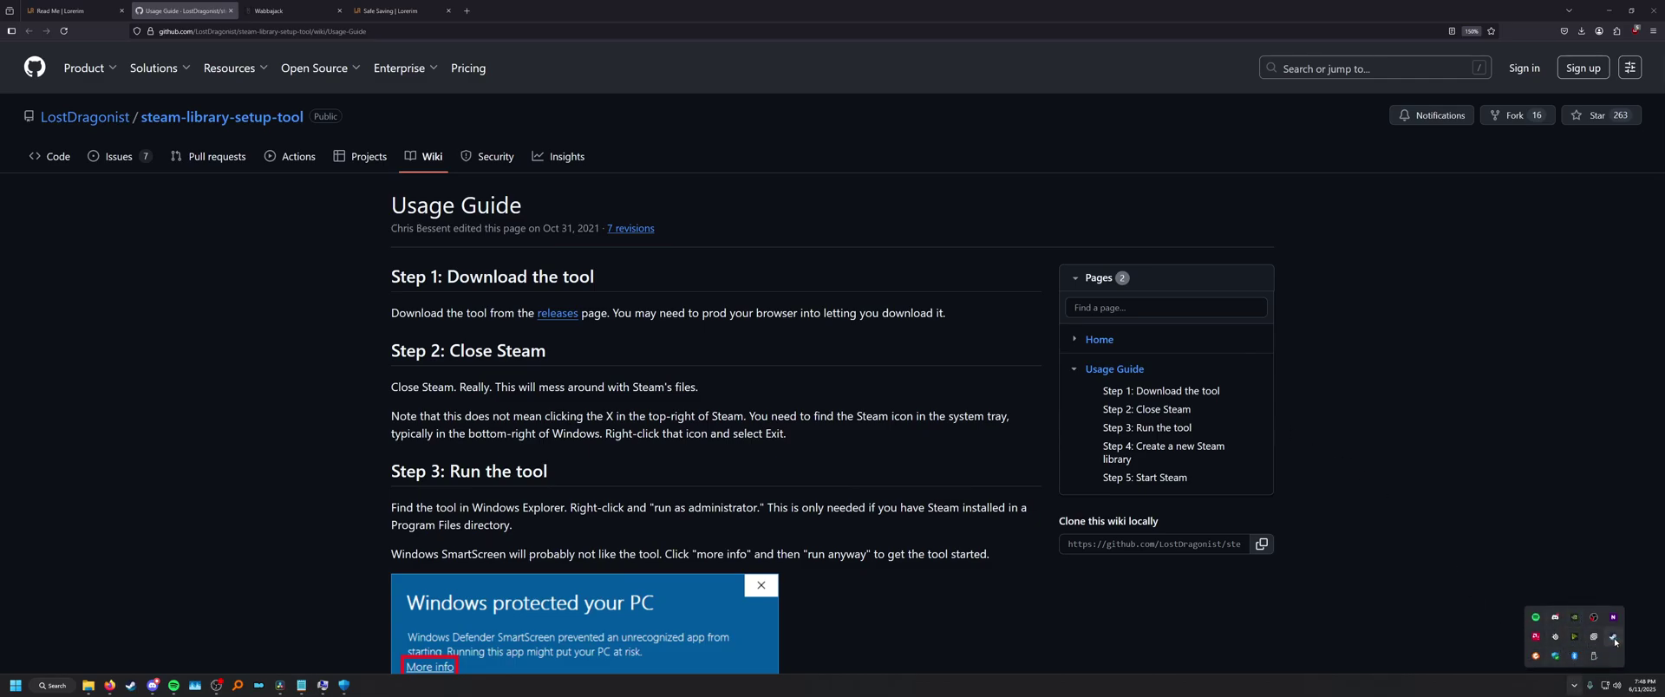
pyautogui.rightClick(1614, 637)
pyautogui.click(1558, 632)
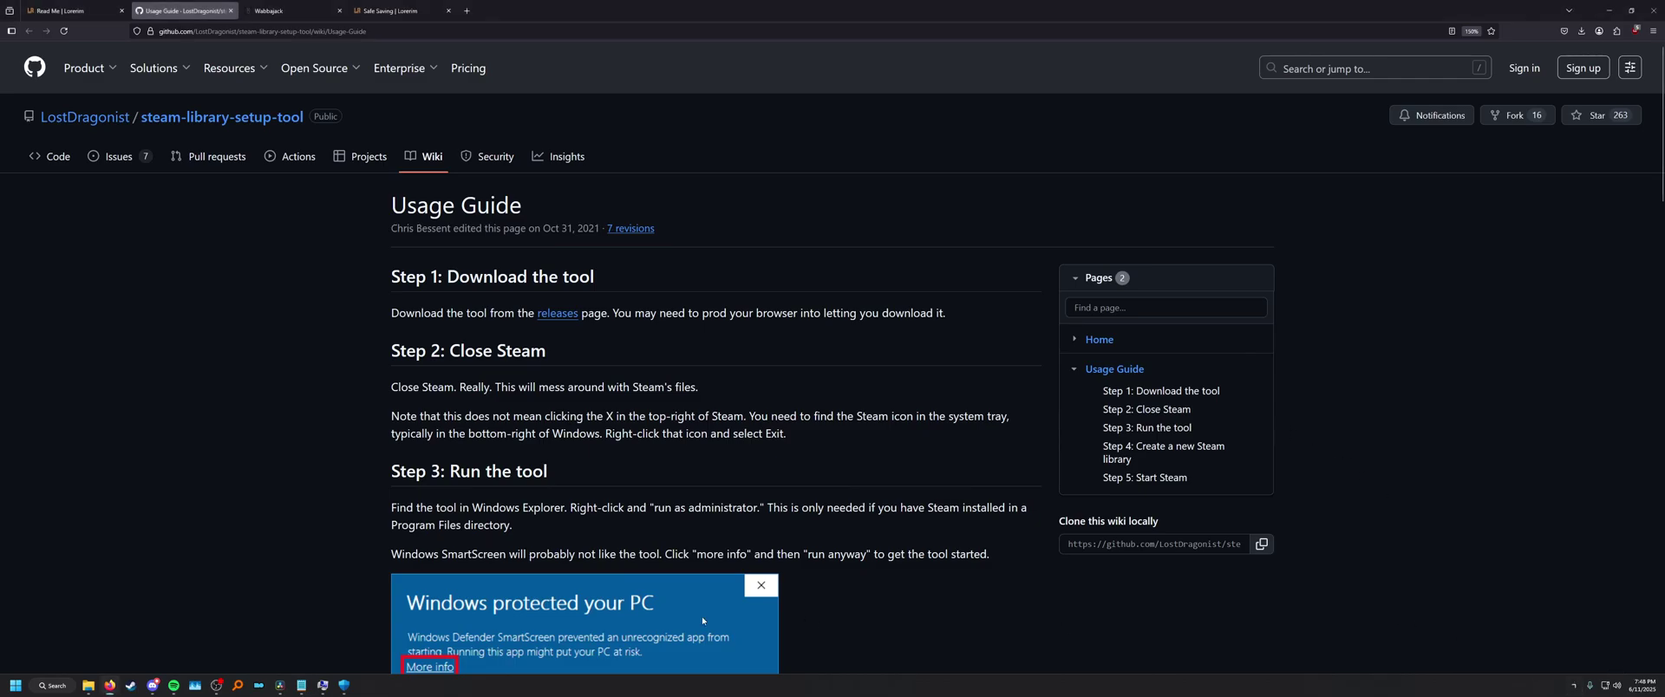
# Check the running processes in Task Manager for Steam and its client services.
pyautogui.click(195, 685)
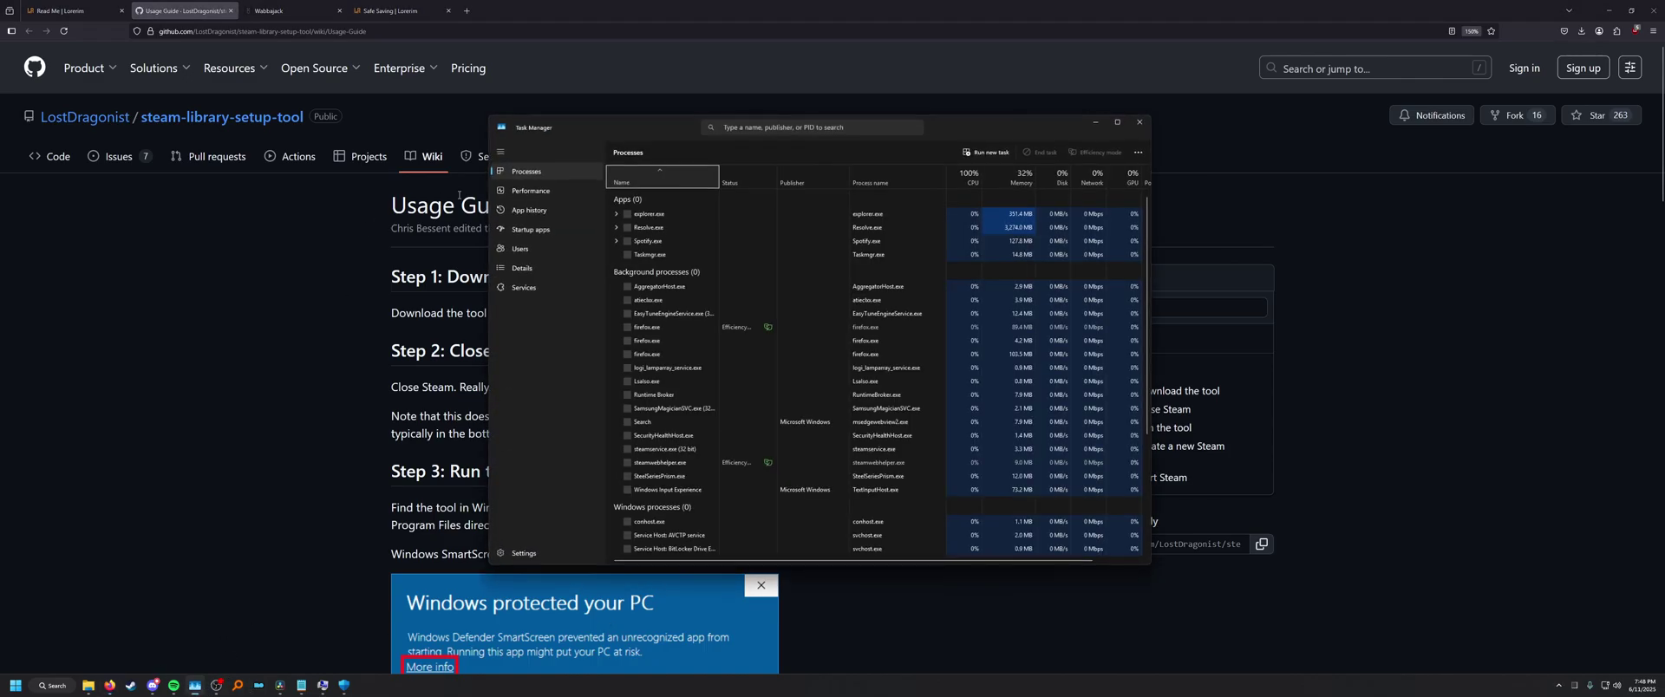
pyautogui.click(520, 192)
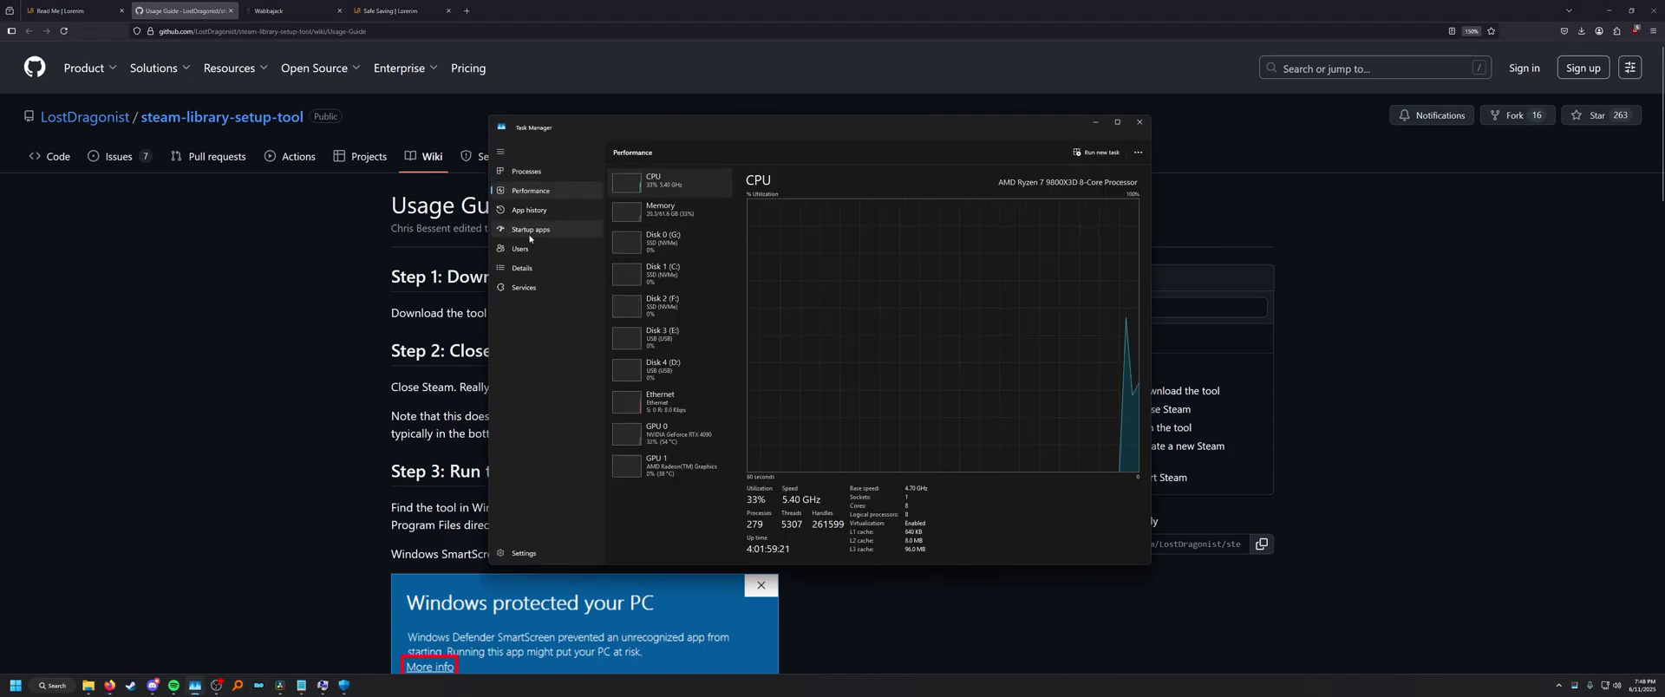
pyautogui.click(525, 176)
pyautogui.scroll(-3, 680, 247)
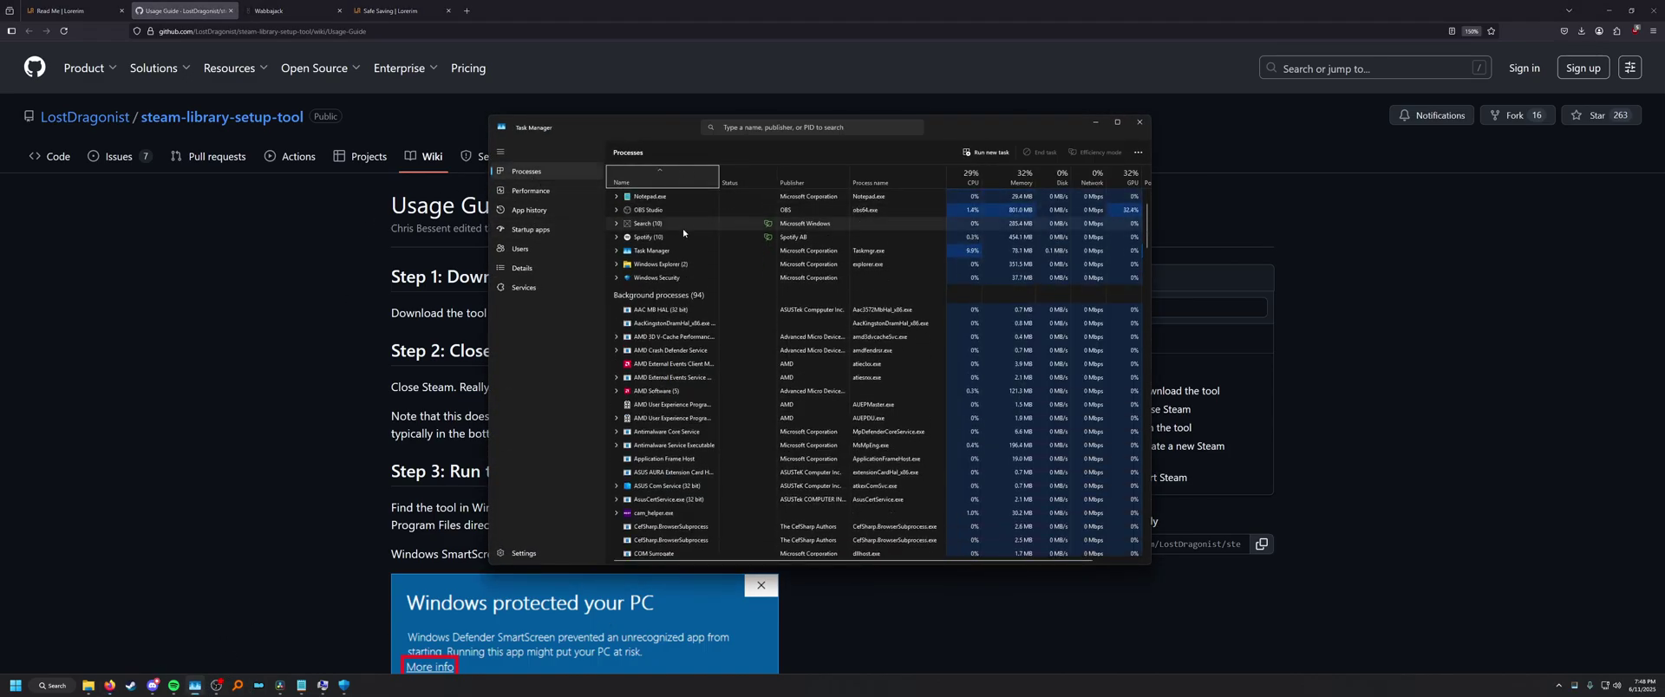
pyautogui.scroll(-15, 675, 263)
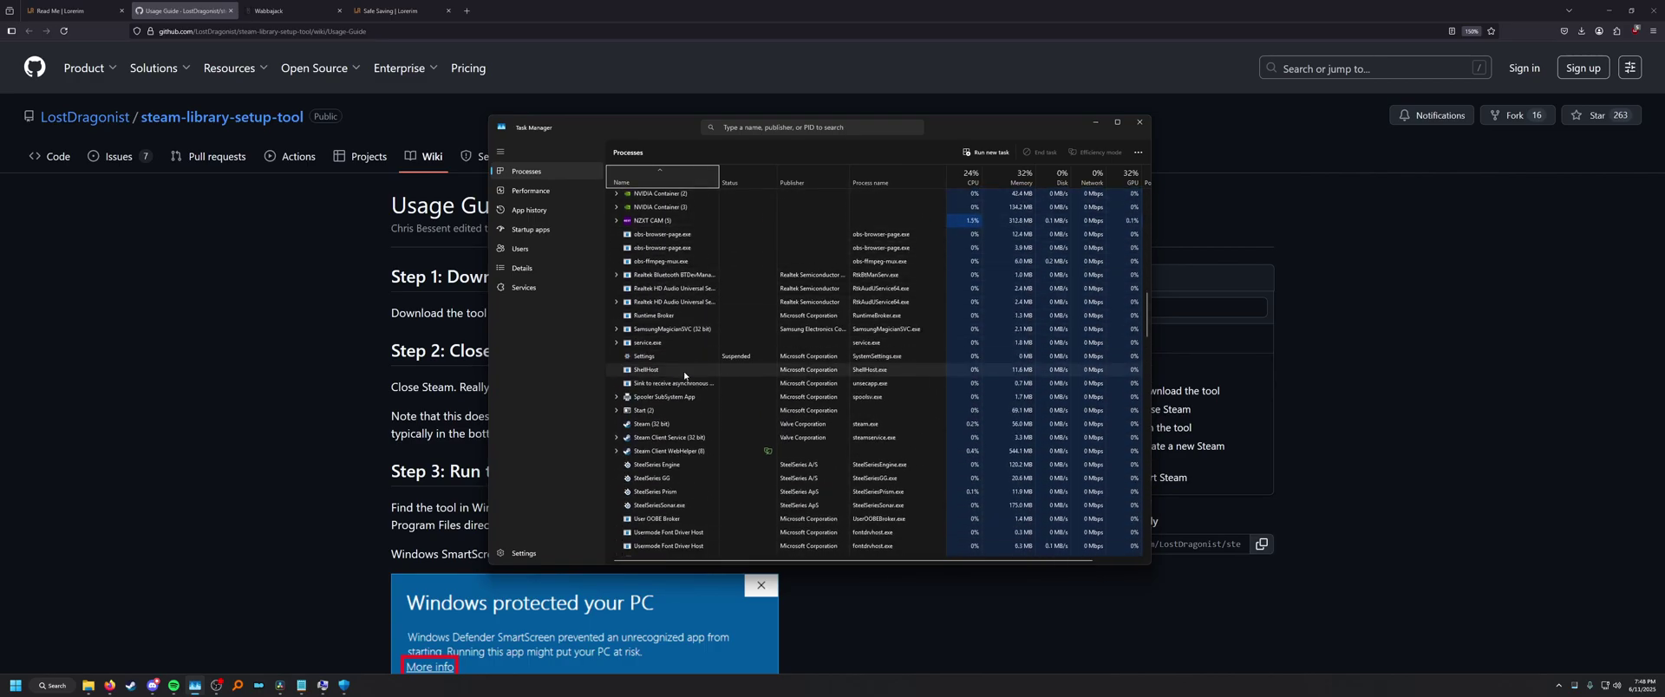
pyautogui.click(668, 281)
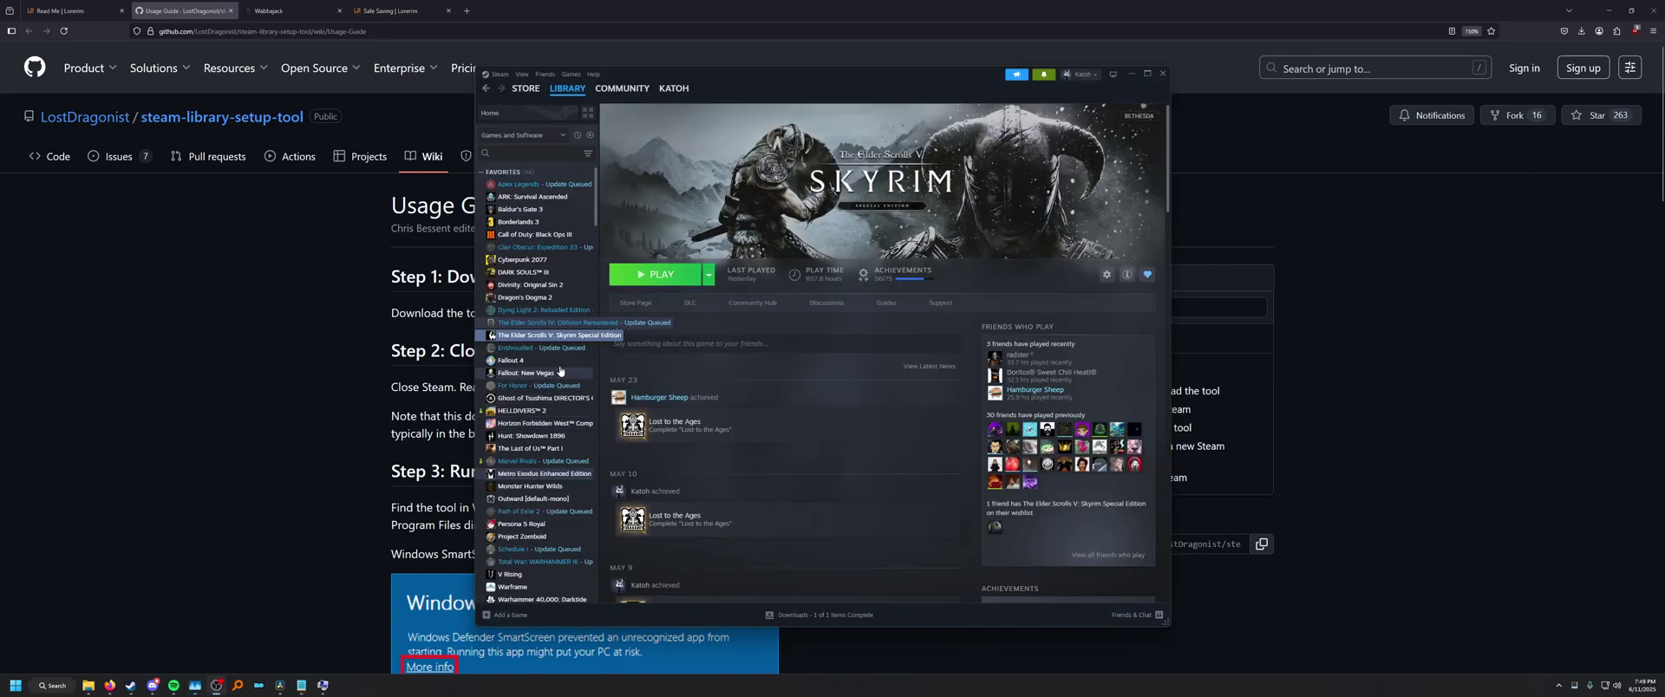
# Check the automatic update and background download settings in the Steam properties of The Elder Scrolls V: Skyrim Special Edition.
pyautogui.rightClick(541, 337)
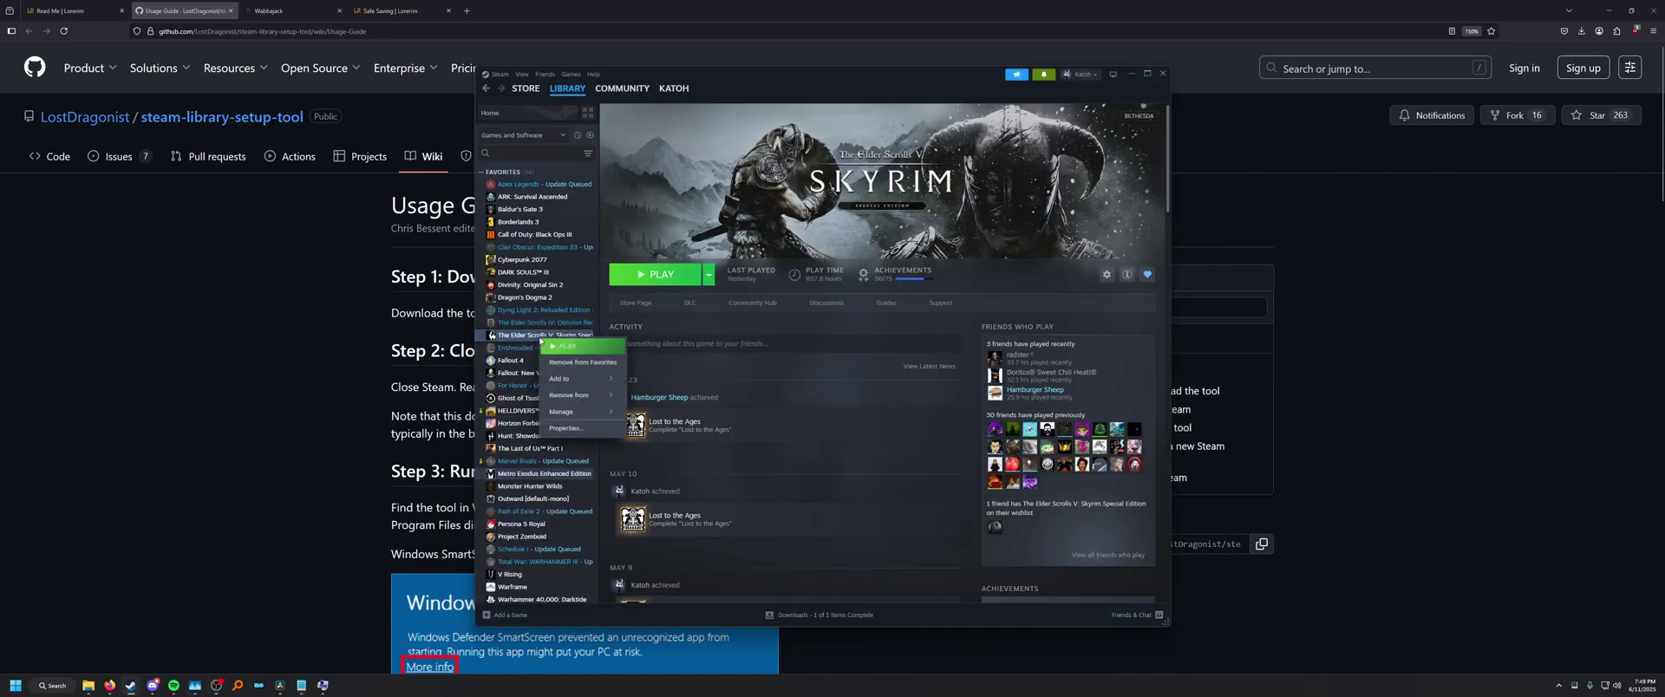
pyautogui.click(566, 428)
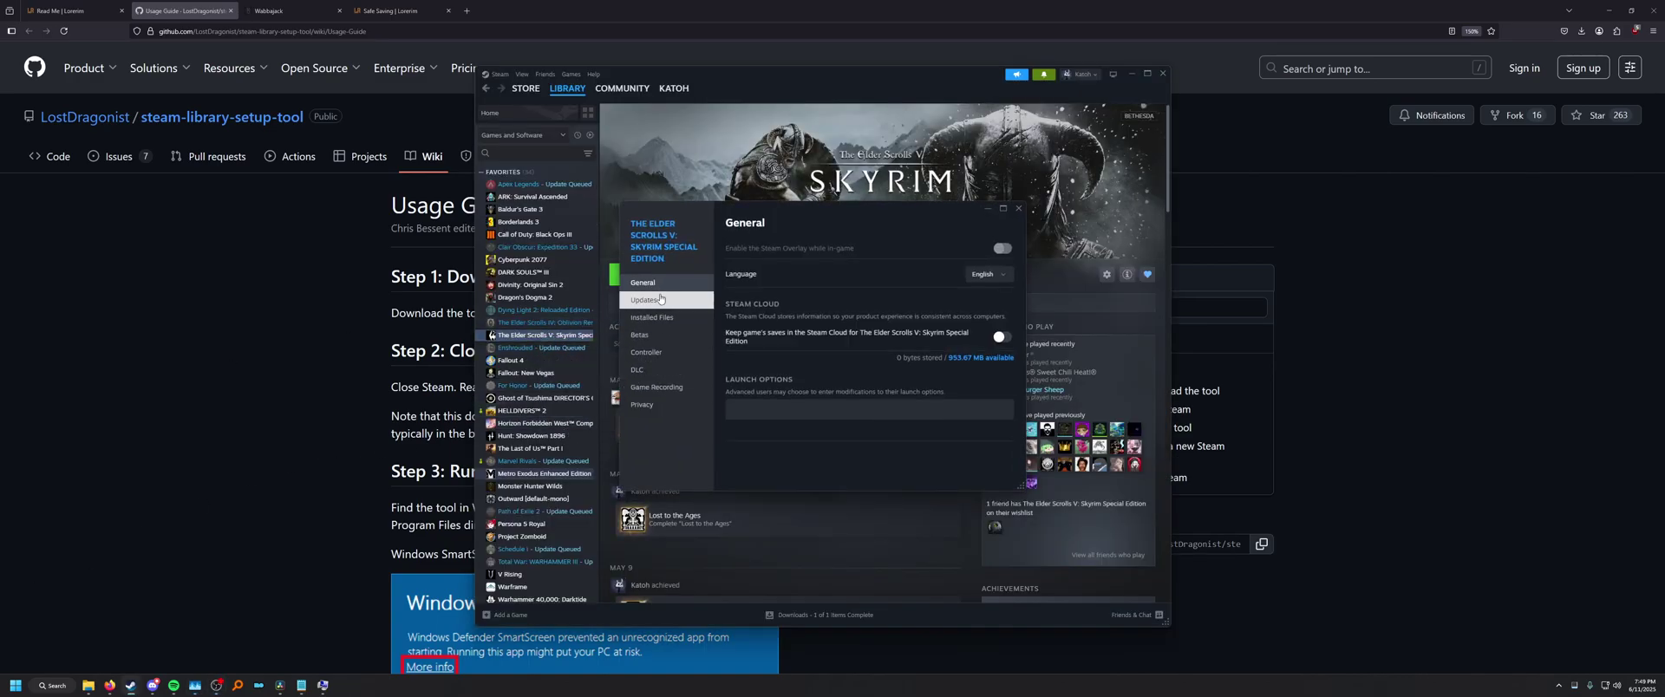
pyautogui.click(660, 300)
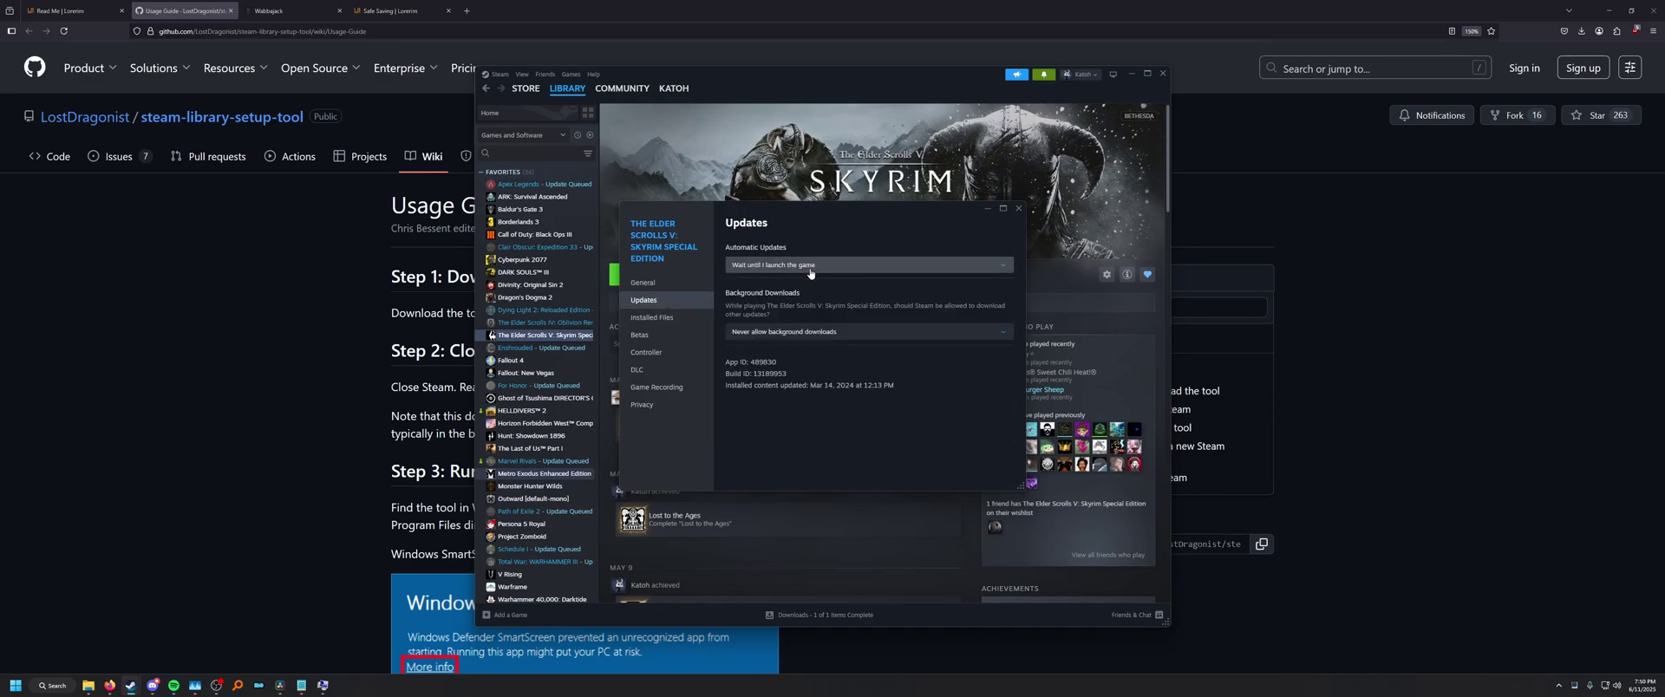
pyautogui.moveTo(798, 224); pyautogui.dragTo(758, 200)
# Browse to Skyrim Special Edition's local installation folder from its Steam properties and select all of the folder's contents.
pyautogui.click(645, 303)
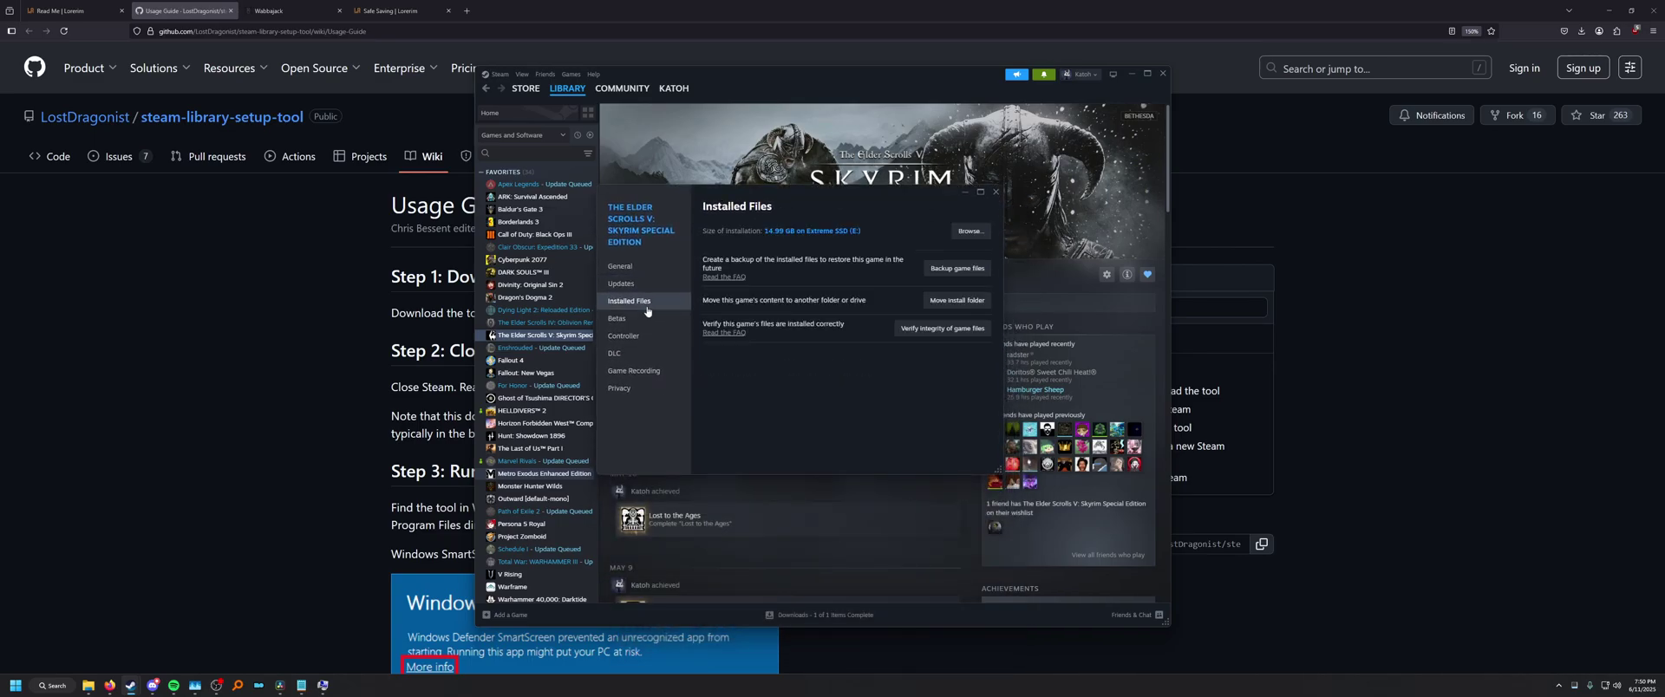
pyautogui.click(970, 231)
pyautogui.moveTo(764, 187); pyautogui.dragTo(774, 183)
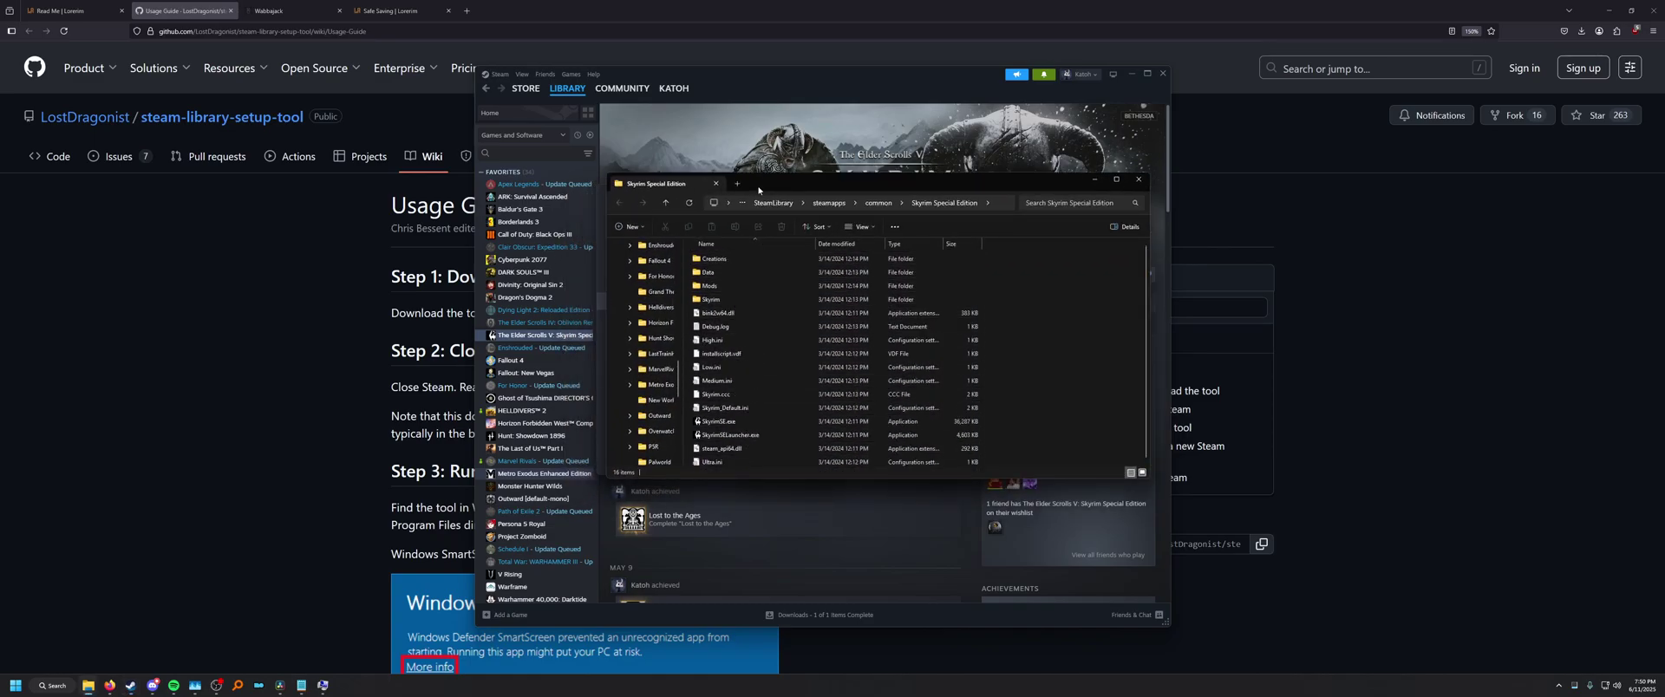
pyautogui.moveTo(986, 445); pyautogui.dragTo(732, 243)
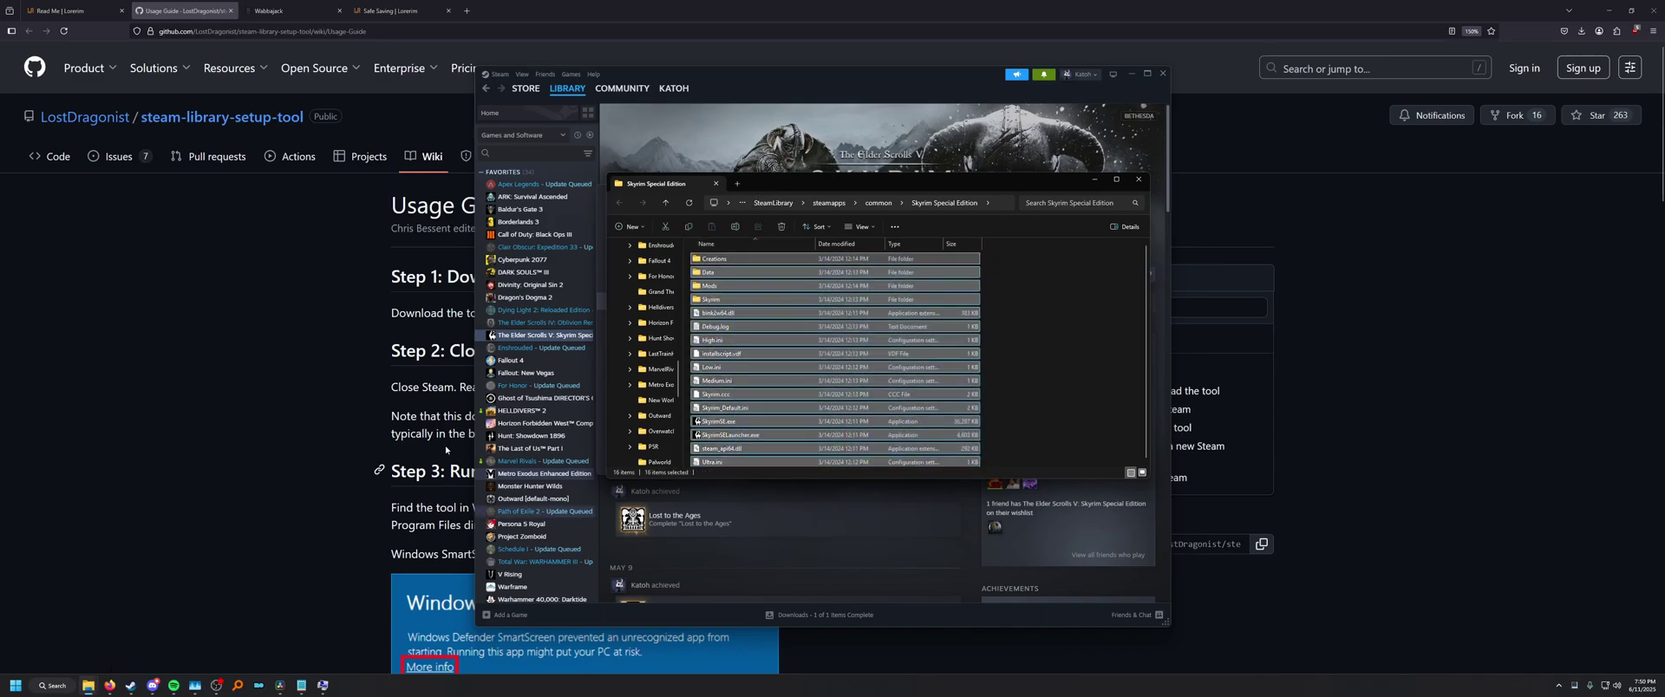
# Delete the Skyrim Special Edition folder from Documents\My Games.
pyautogui.scroll(10, 678, 275)
pyautogui.click(647, 326)
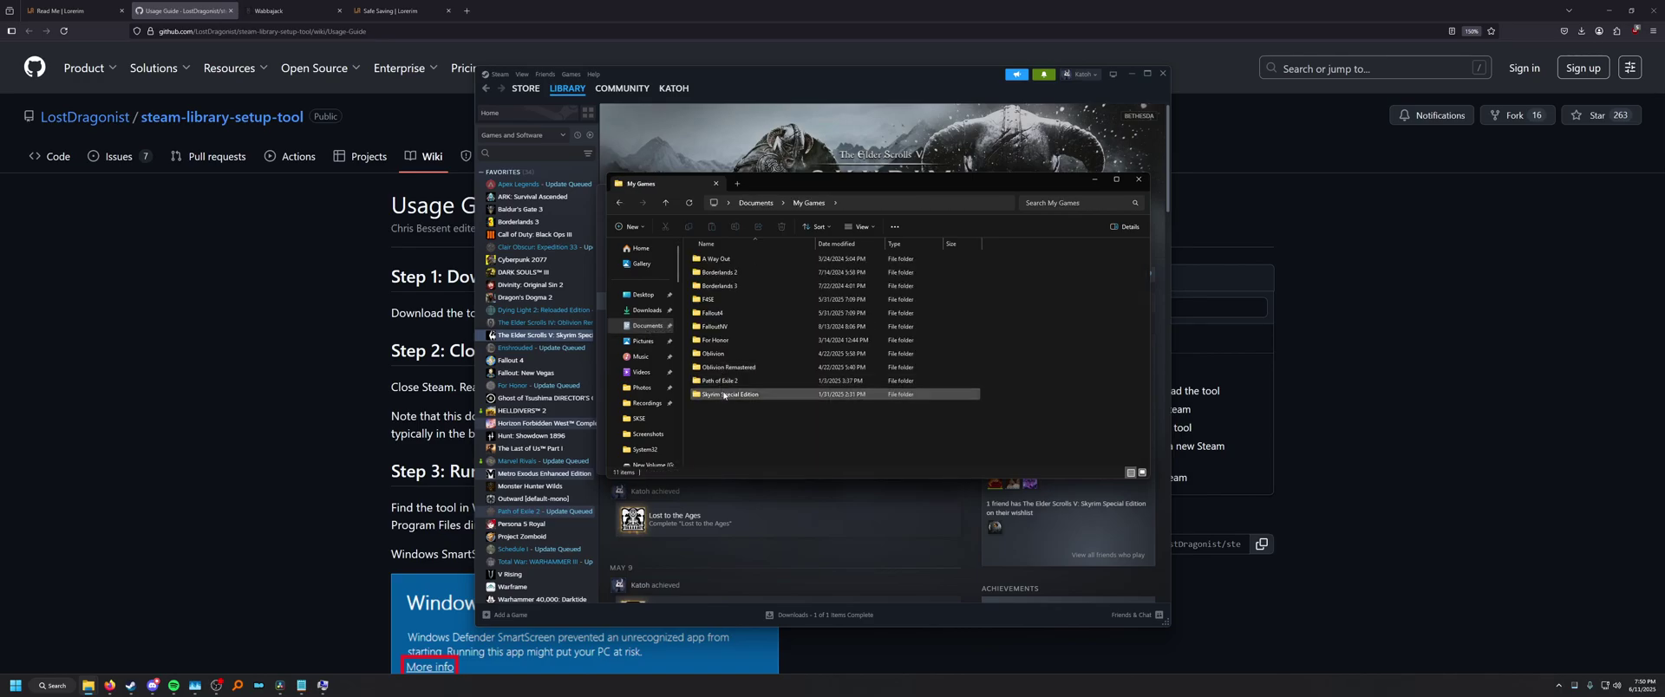
pyautogui.click(728, 396)
pyautogui.rightClick(745, 398)
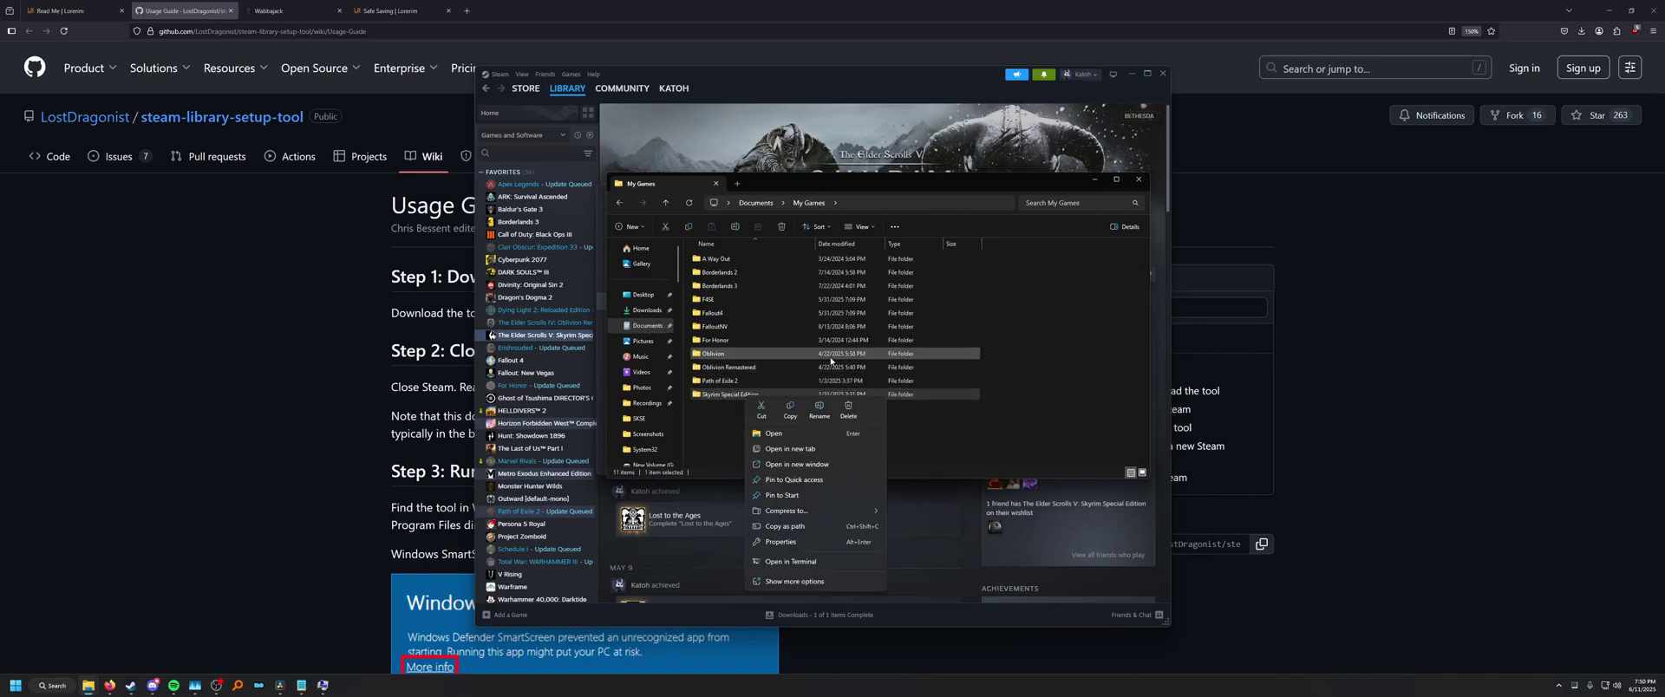
pyautogui.click(854, 417)
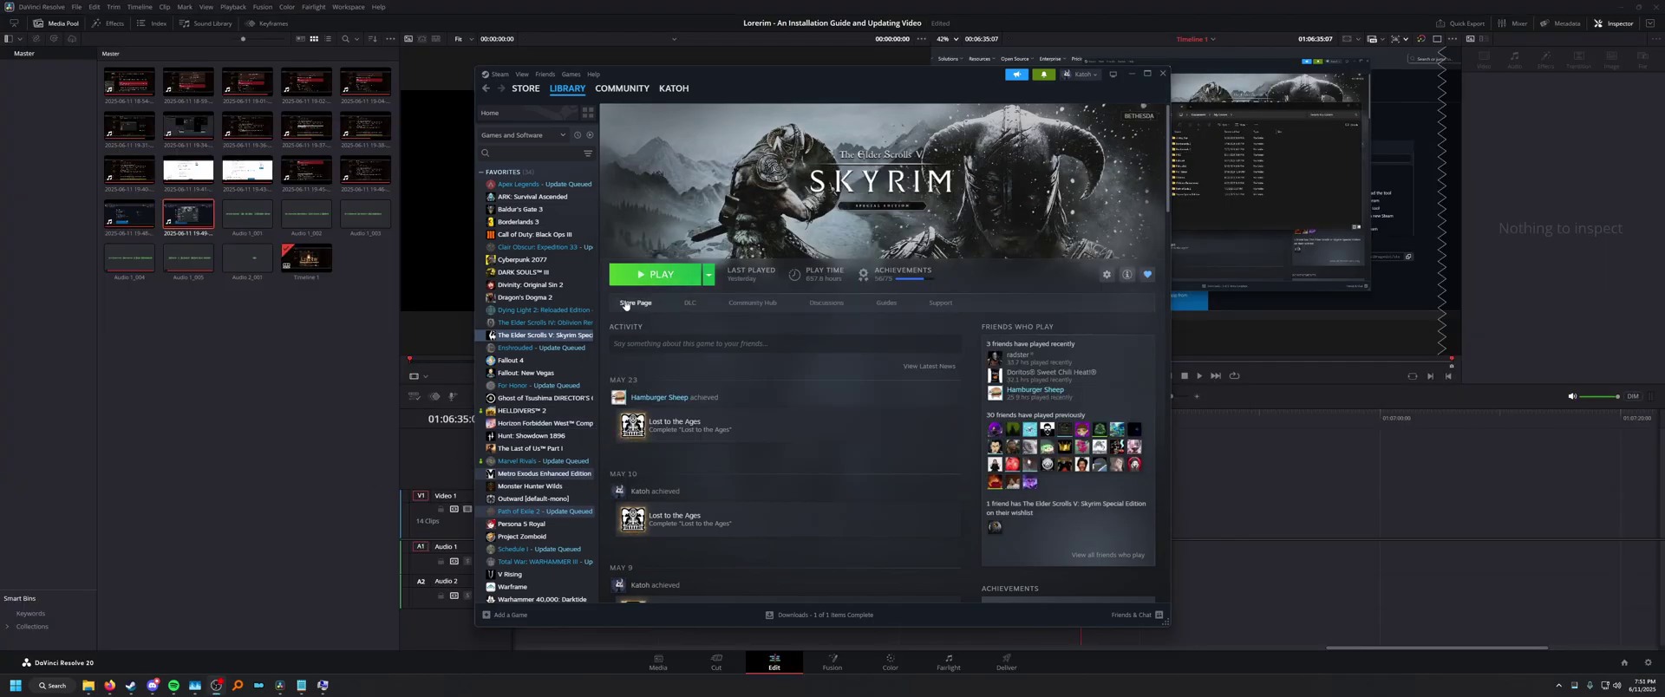
# Locate the game file integrity verification option in Skyrim Special Edition's installed-files properties, and close the properties without running it.
pyautogui.rightClick(542, 334)
pyautogui.click(564, 438)
pyautogui.click(637, 301)
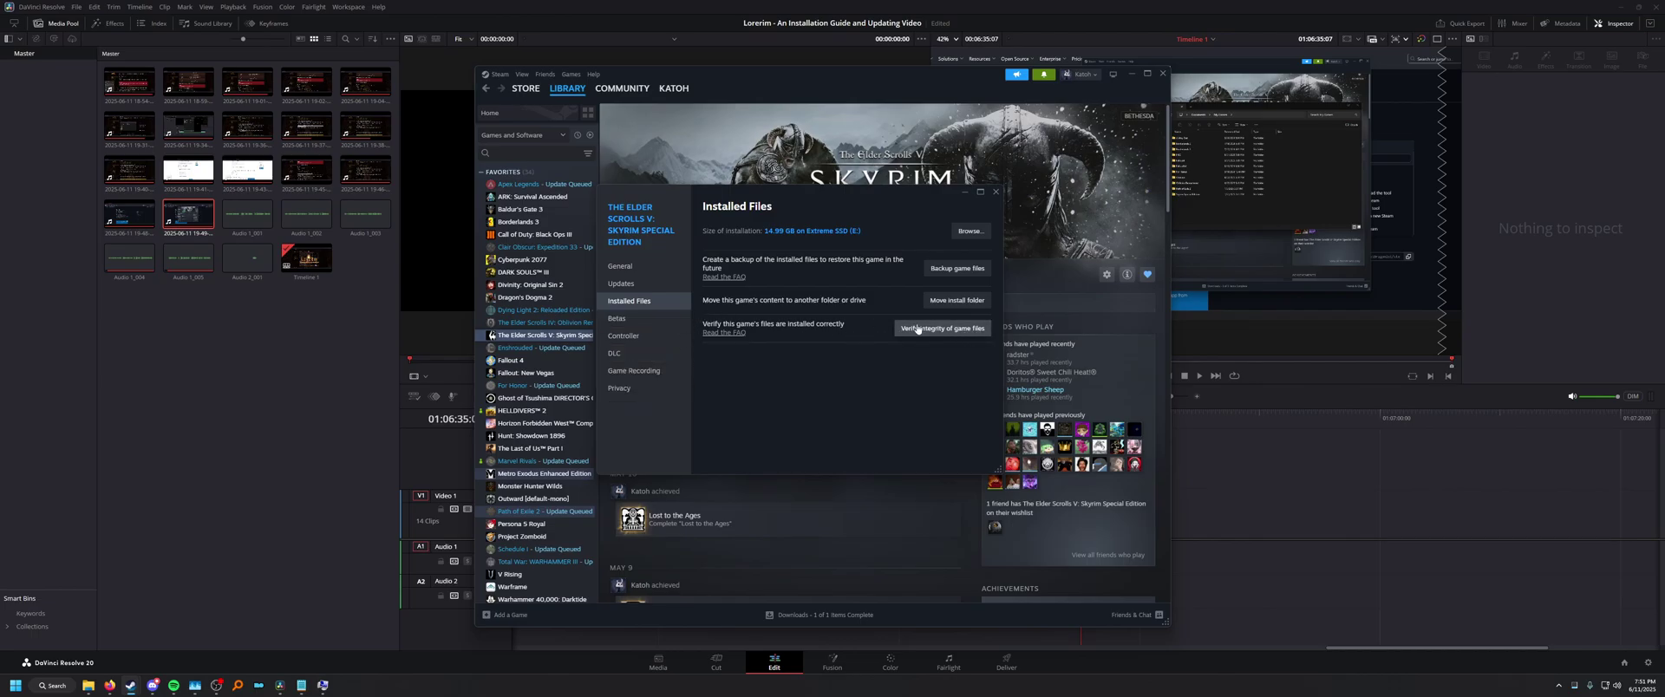
pyautogui.click(996, 192)
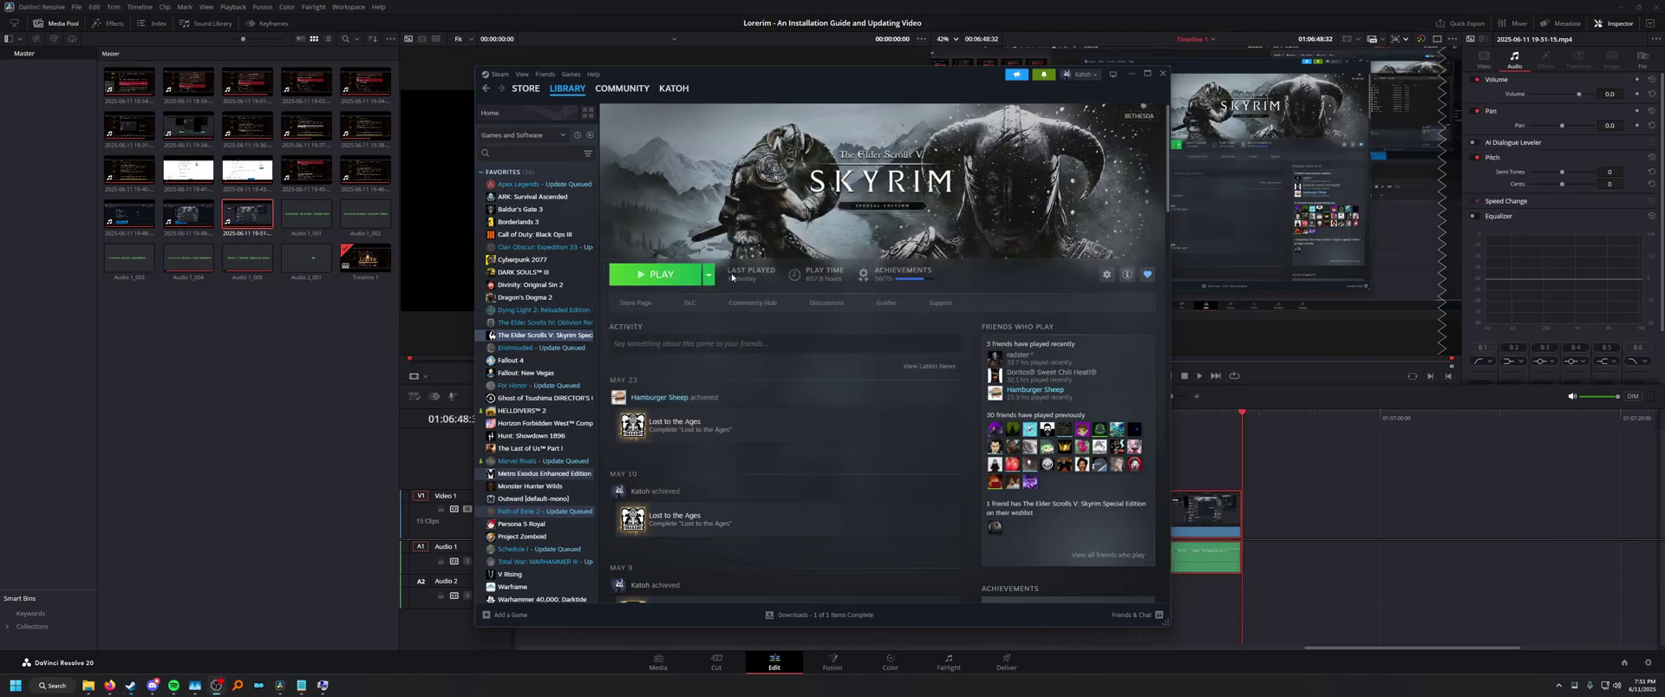
# Launch Skyrim Special Edition from Steam, accept the graphics options in its launcher, and start the game.
pyautogui.click(663, 274)
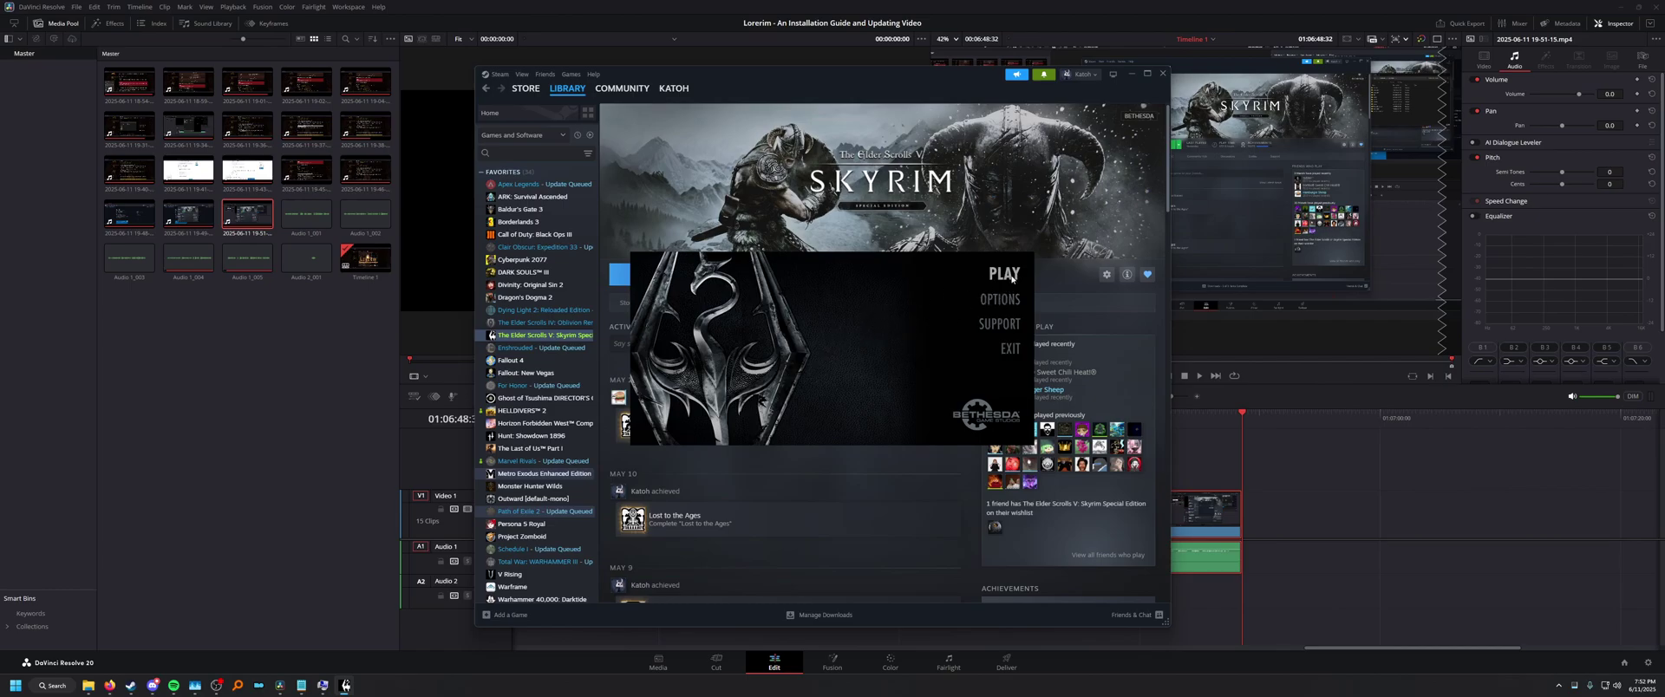
pyautogui.click(1000, 299)
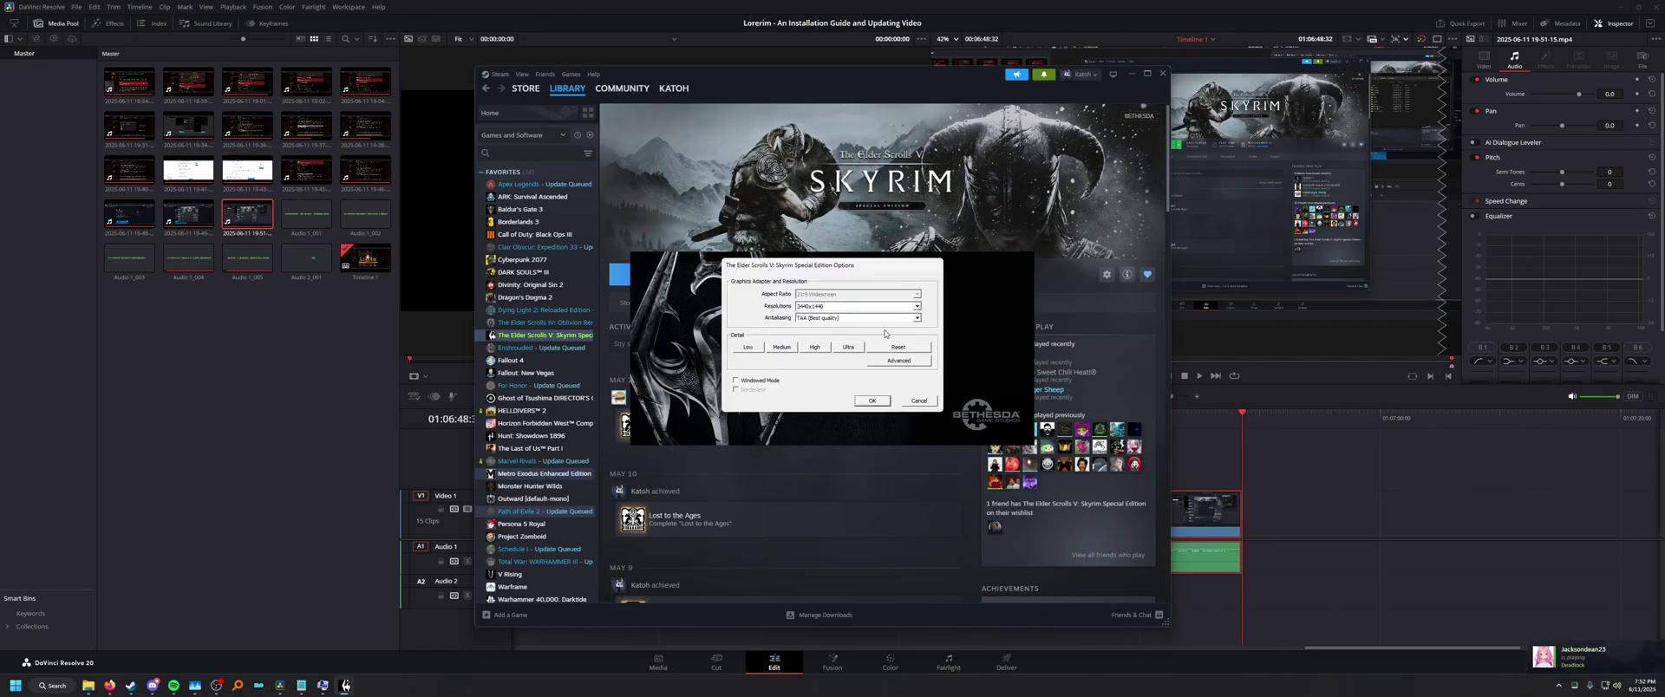
pyautogui.click(872, 399)
pyautogui.click(1004, 274)
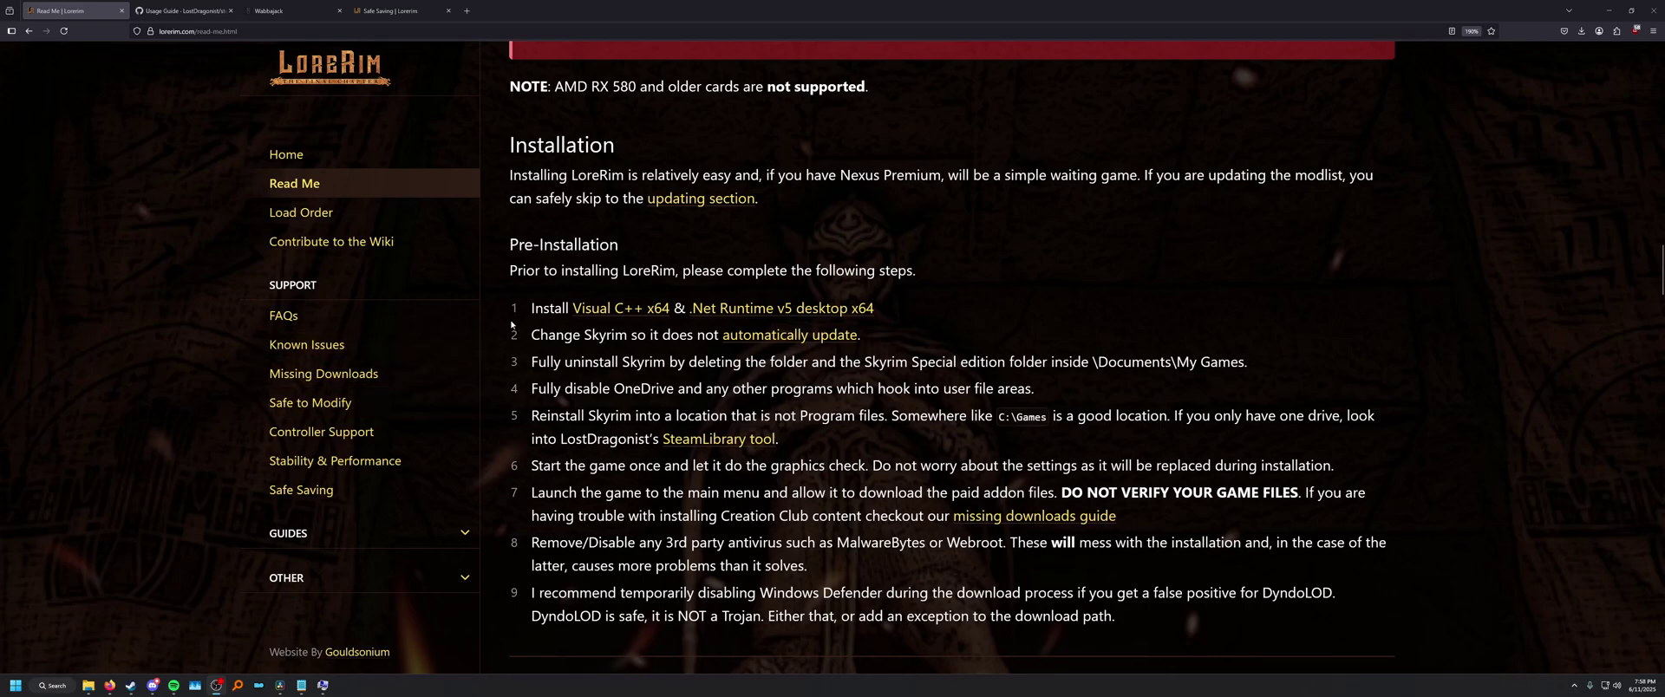
# Read LoreRim's pre-installation step 1 on installing Visual C++ x64 and .Net Runtime v5 desktop x64.
pyautogui.moveTo(522, 318); pyautogui.dragTo(895, 312)
pyautogui.click(909, 312)
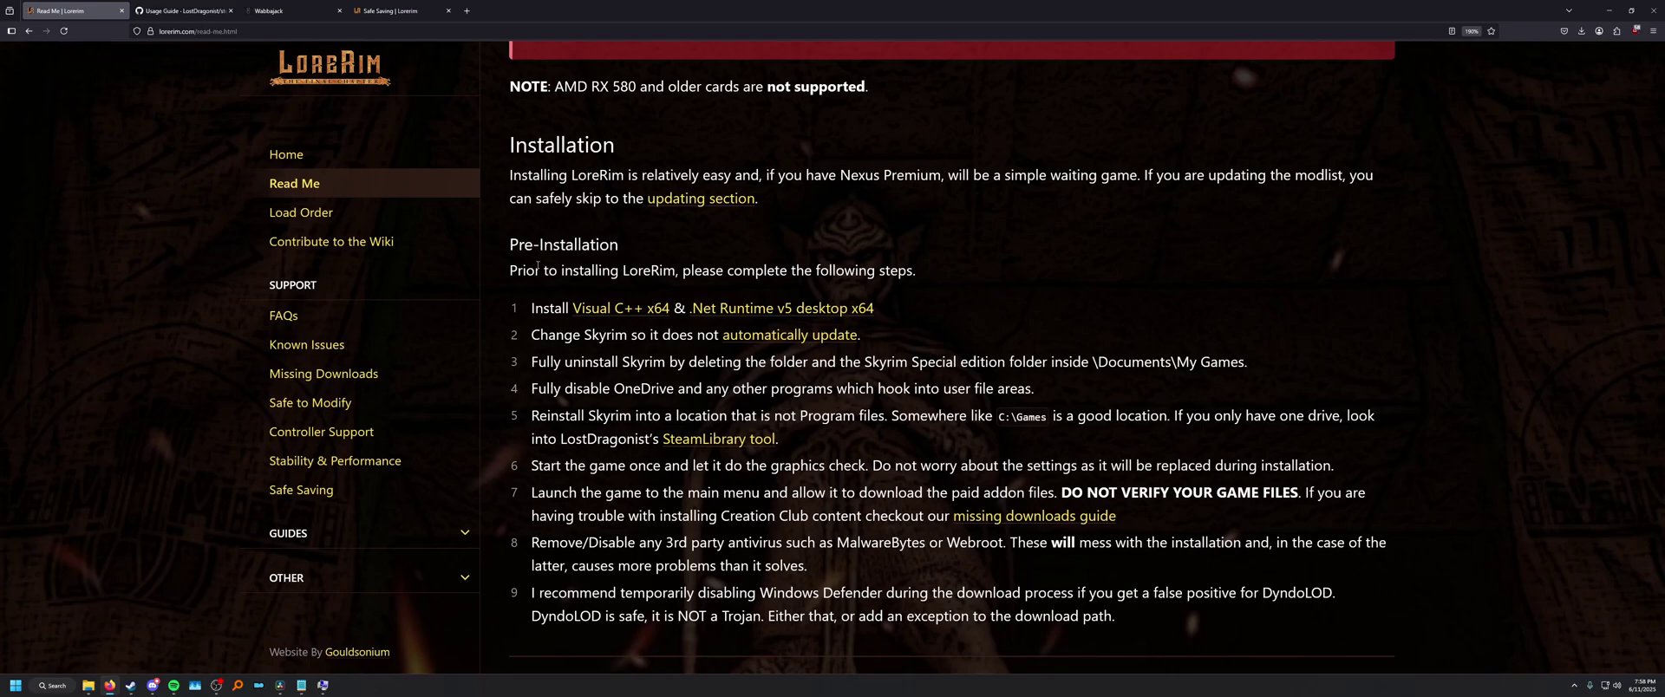
pyautogui.moveTo(526, 308)
pyautogui.mouseDown()
pyautogui.moveTo(885, 319)
pyautogui.moveTo(535, 309)
pyautogui.mouseUp()
pyautogui.click(533, 311)
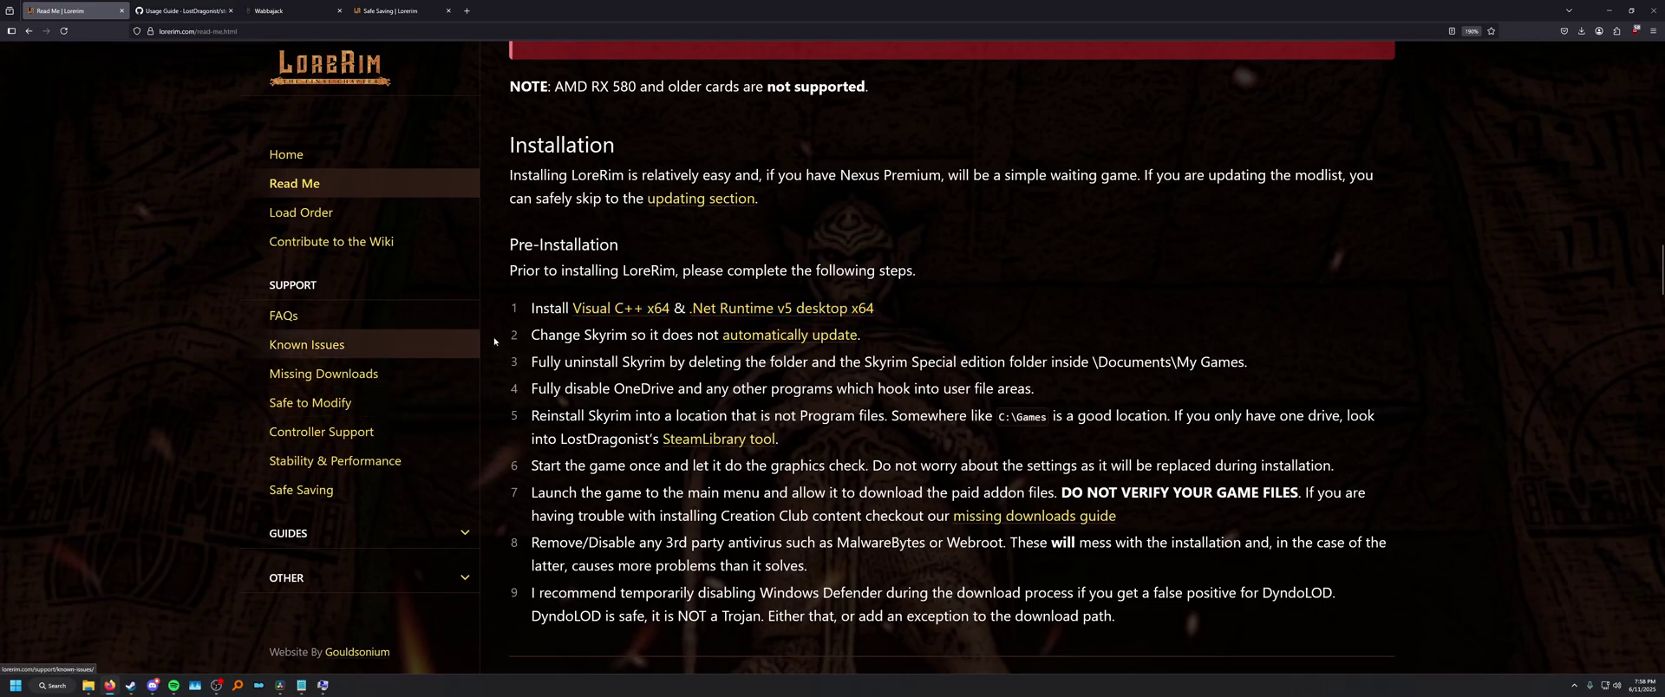
pyautogui.moveTo(527, 310); pyautogui.dragTo(878, 308)
pyautogui.click(882, 306)
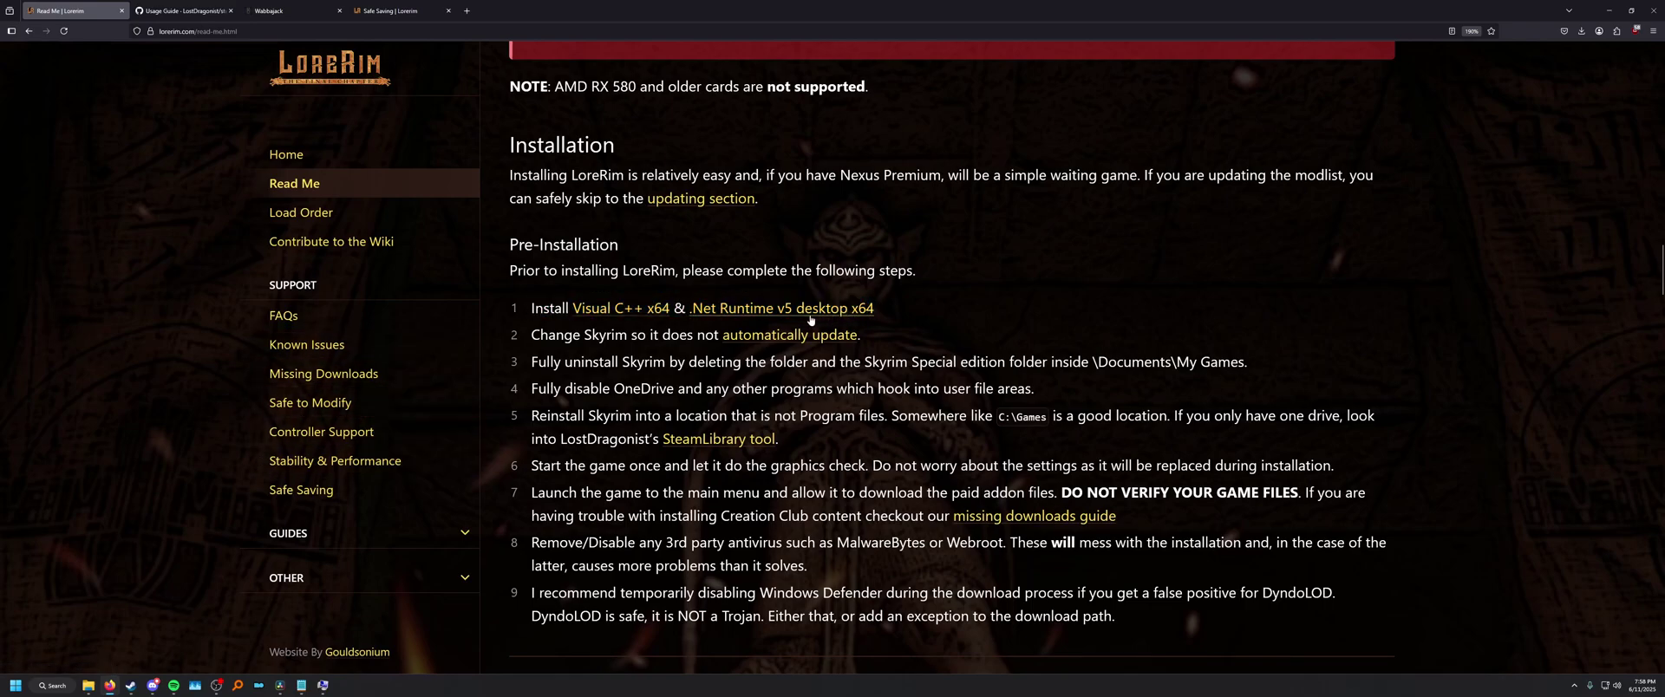
pyautogui.moveTo(526, 315); pyautogui.dragTo(909, 306)
pyautogui.click(909, 307)
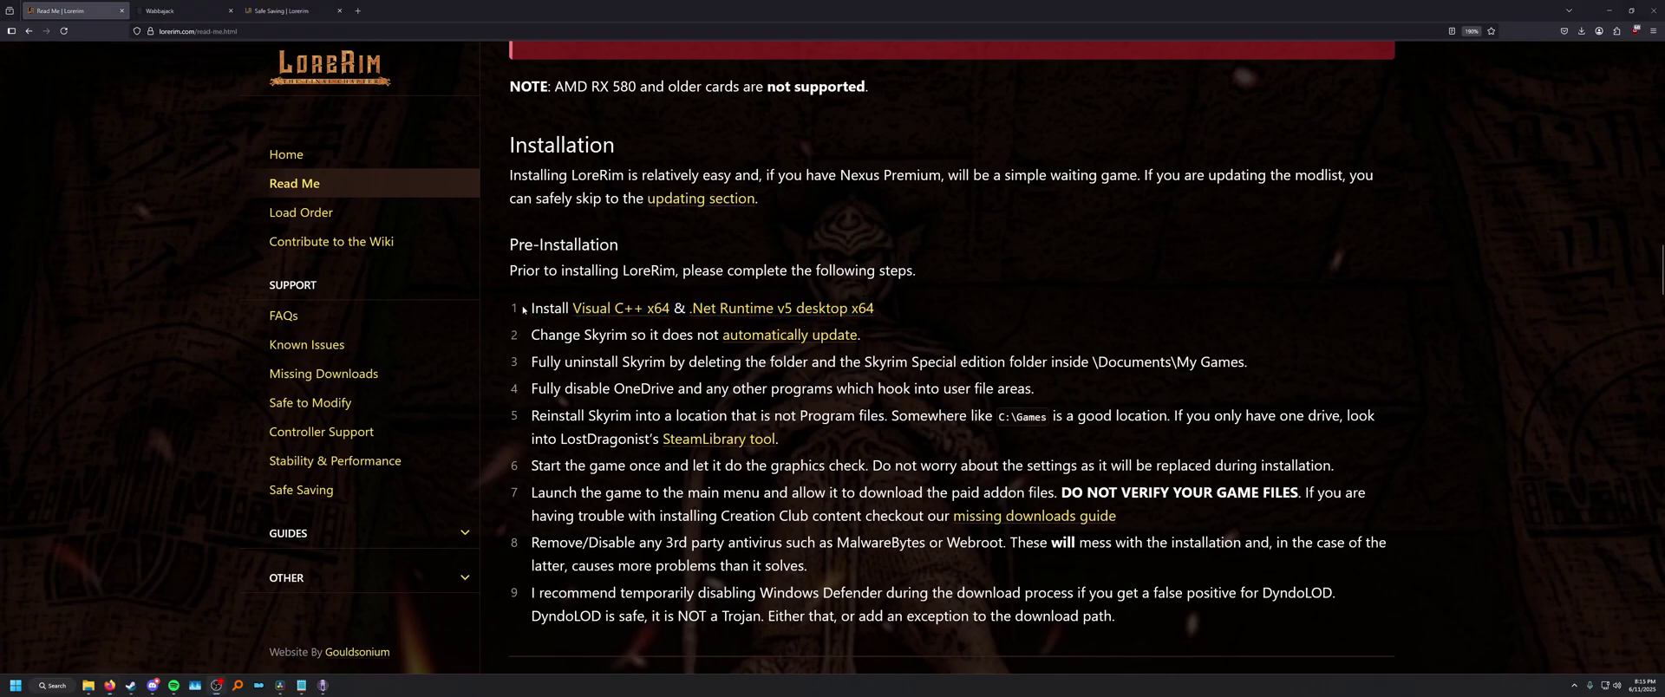
pyautogui.moveTo(522, 309); pyautogui.dragTo(925, 306)
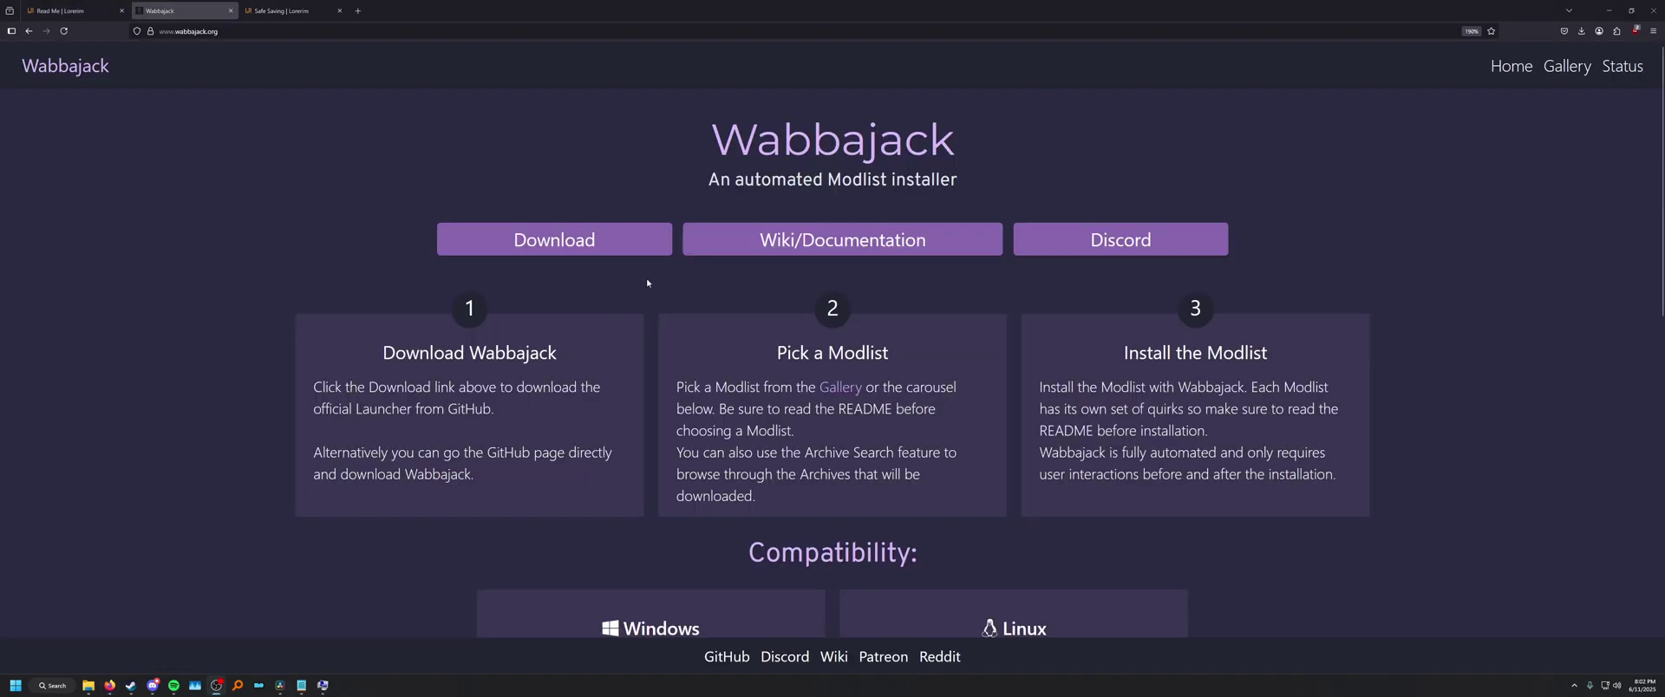
# Download the Wabbajack launcher from the Wabbajack website.
pyautogui.moveTo(693, 138); pyautogui.dragTo(980, 183)
pyautogui.click(976, 187)
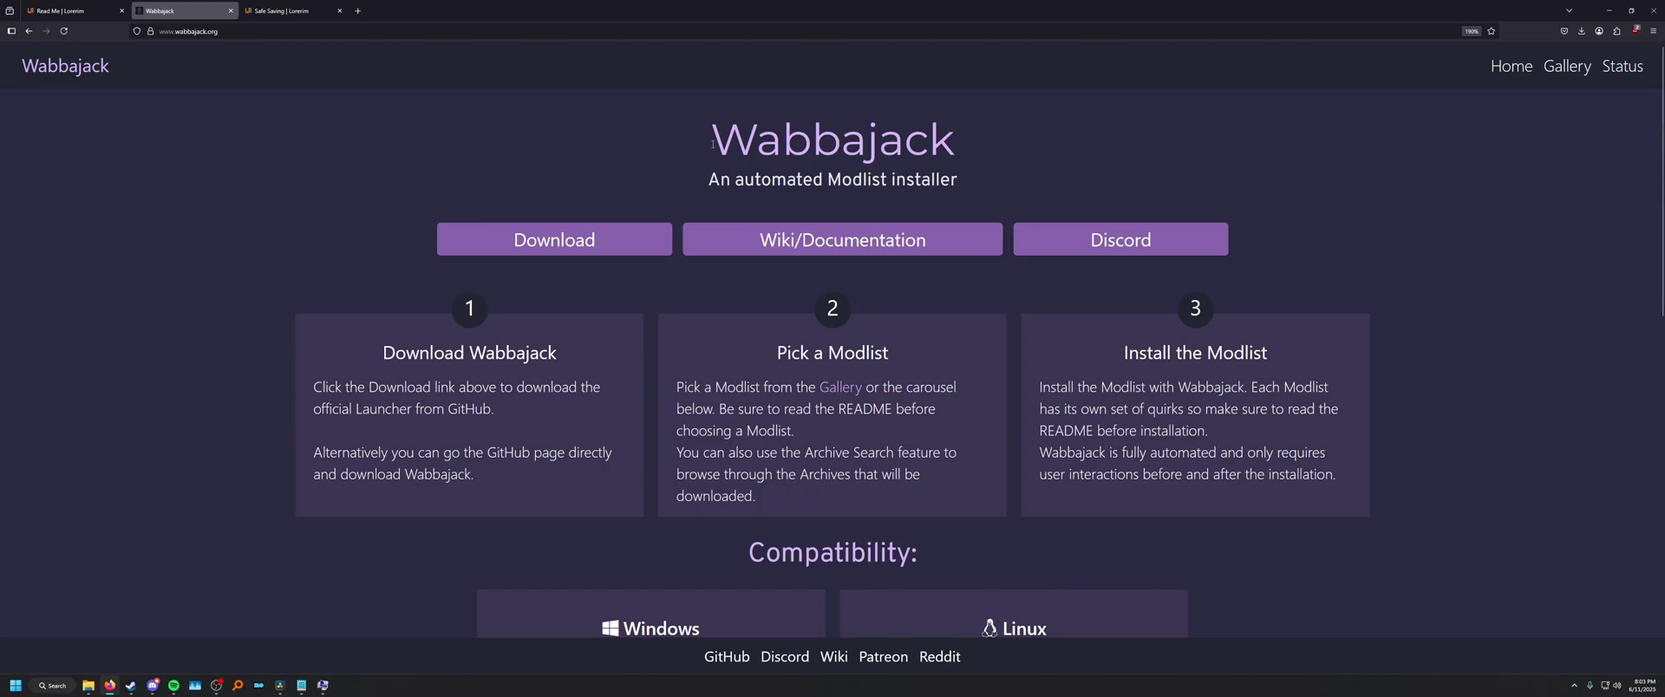
pyautogui.moveTo(713, 144); pyautogui.dragTo(954, 186)
pyautogui.click(942, 188)
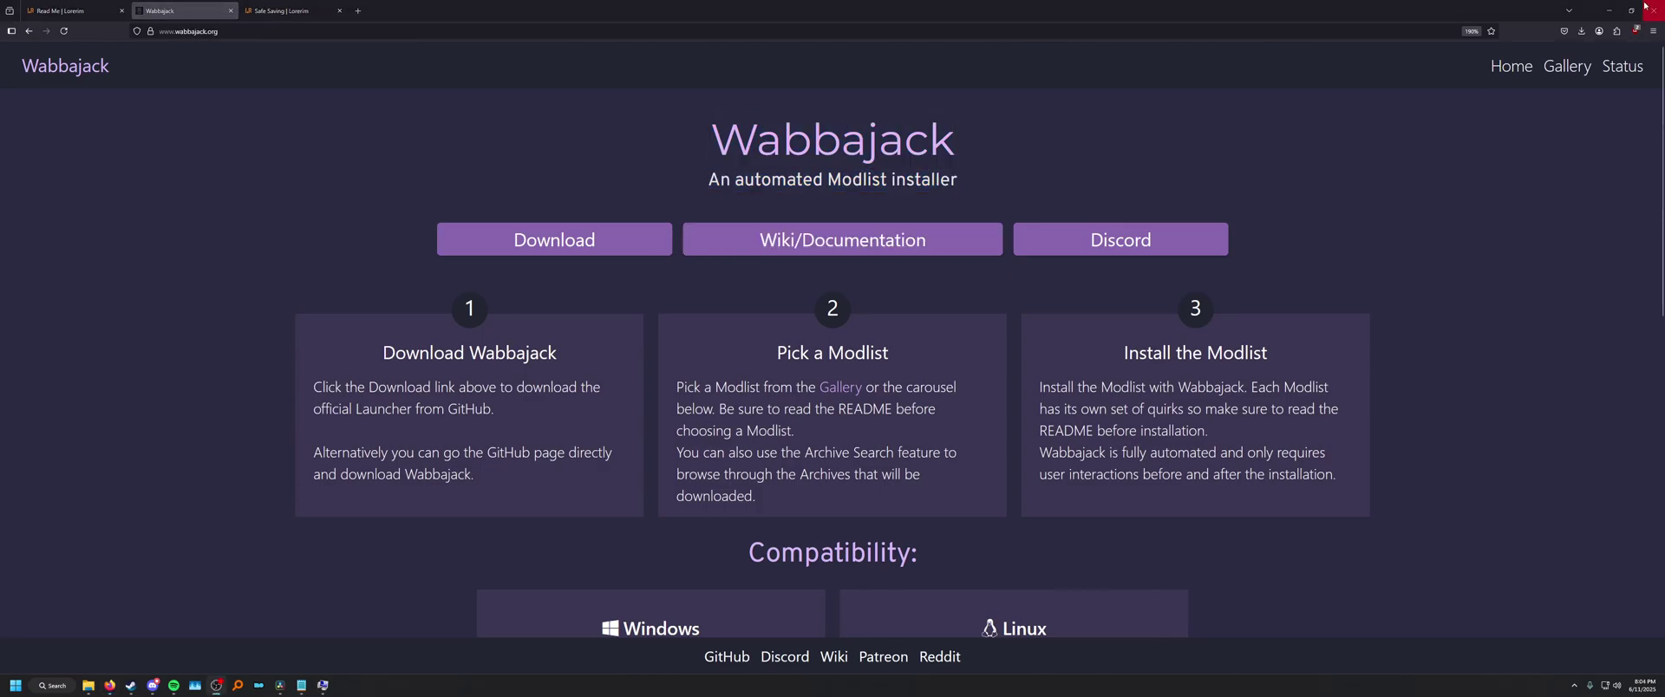
pyautogui.click(559, 227)
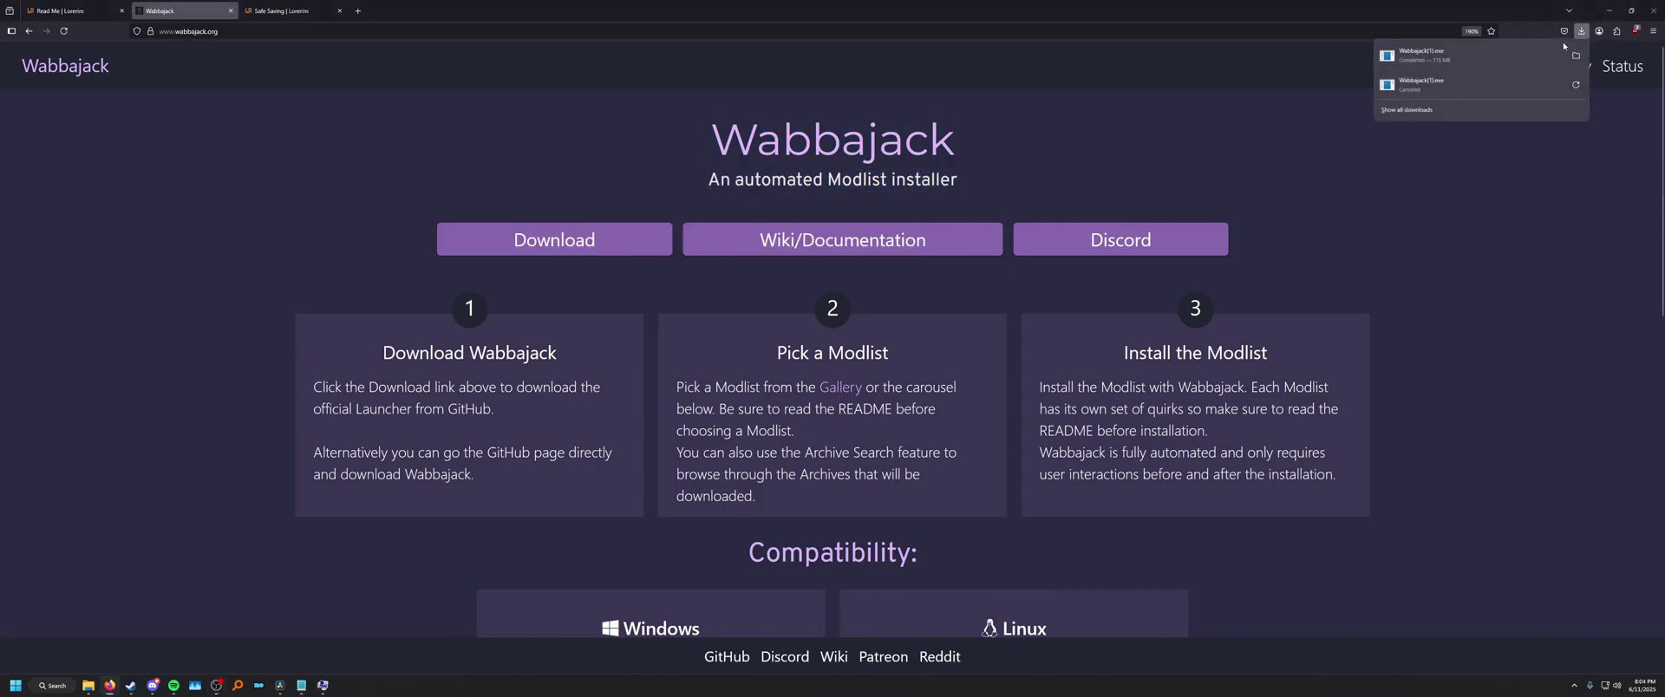
# Run the downloaded Wabbajack(1).exe from the Wabbajack folder on drive G in File Explorer, and move its window aside.
pyautogui.click(88, 685)
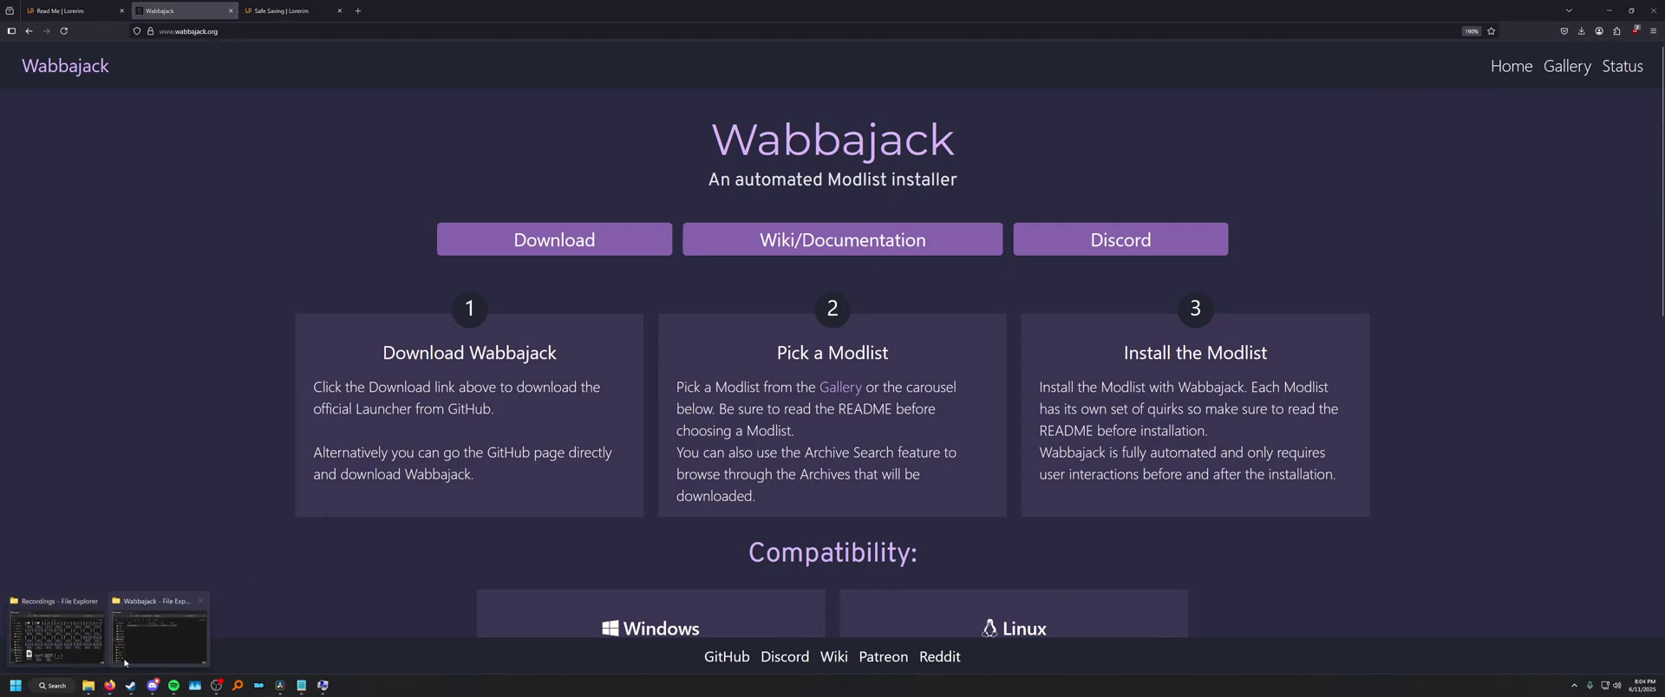
pyautogui.moveTo(555, 191); pyautogui.dragTo(620, 193)
pyautogui.doubleClick(523, 271)
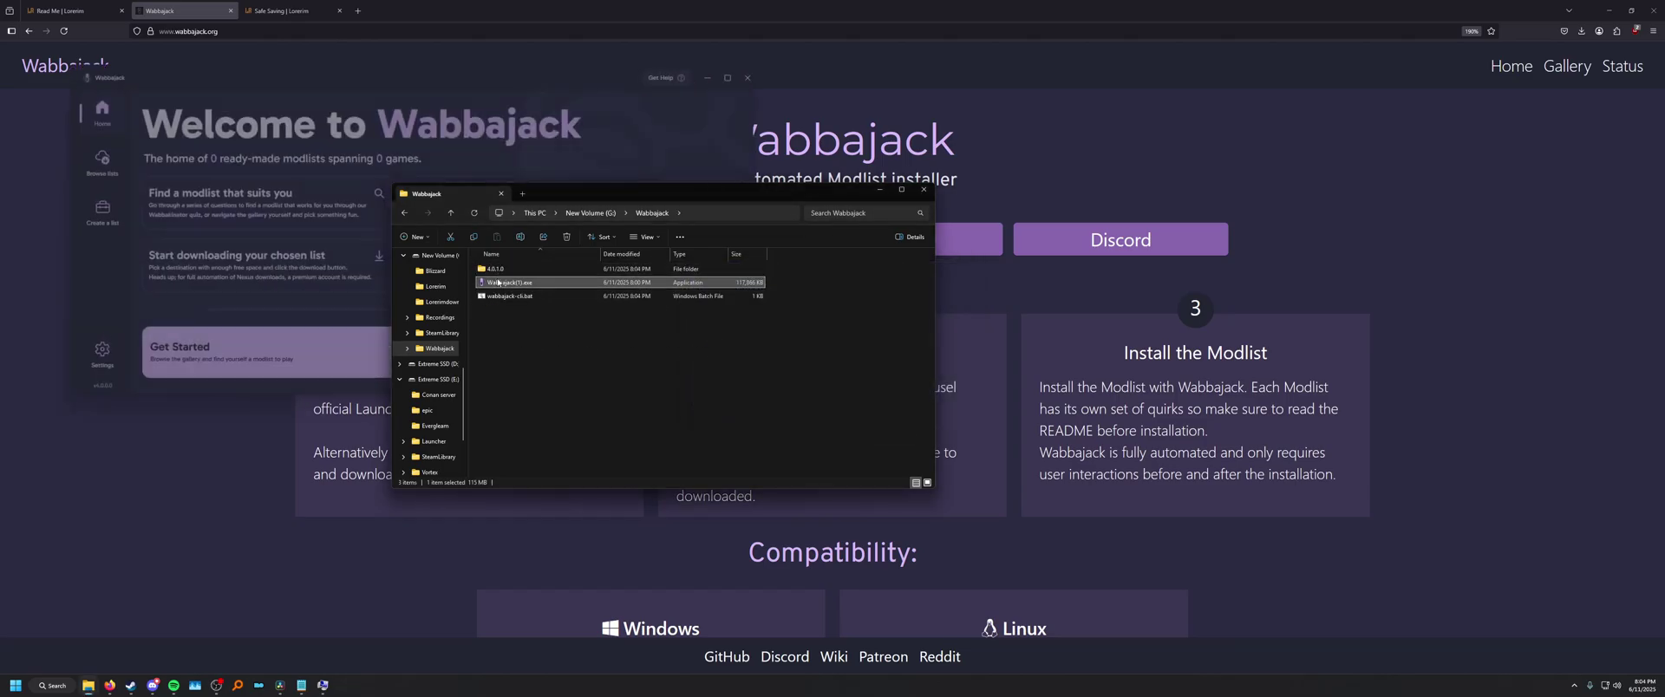
pyautogui.moveTo(372, 102); pyautogui.dragTo(1013, 166)
# Locate Wabbajack.exe inside the 4.0.1.0 folder, and return to the Wabbajack folder.
pyautogui.doubleClick(494, 269)
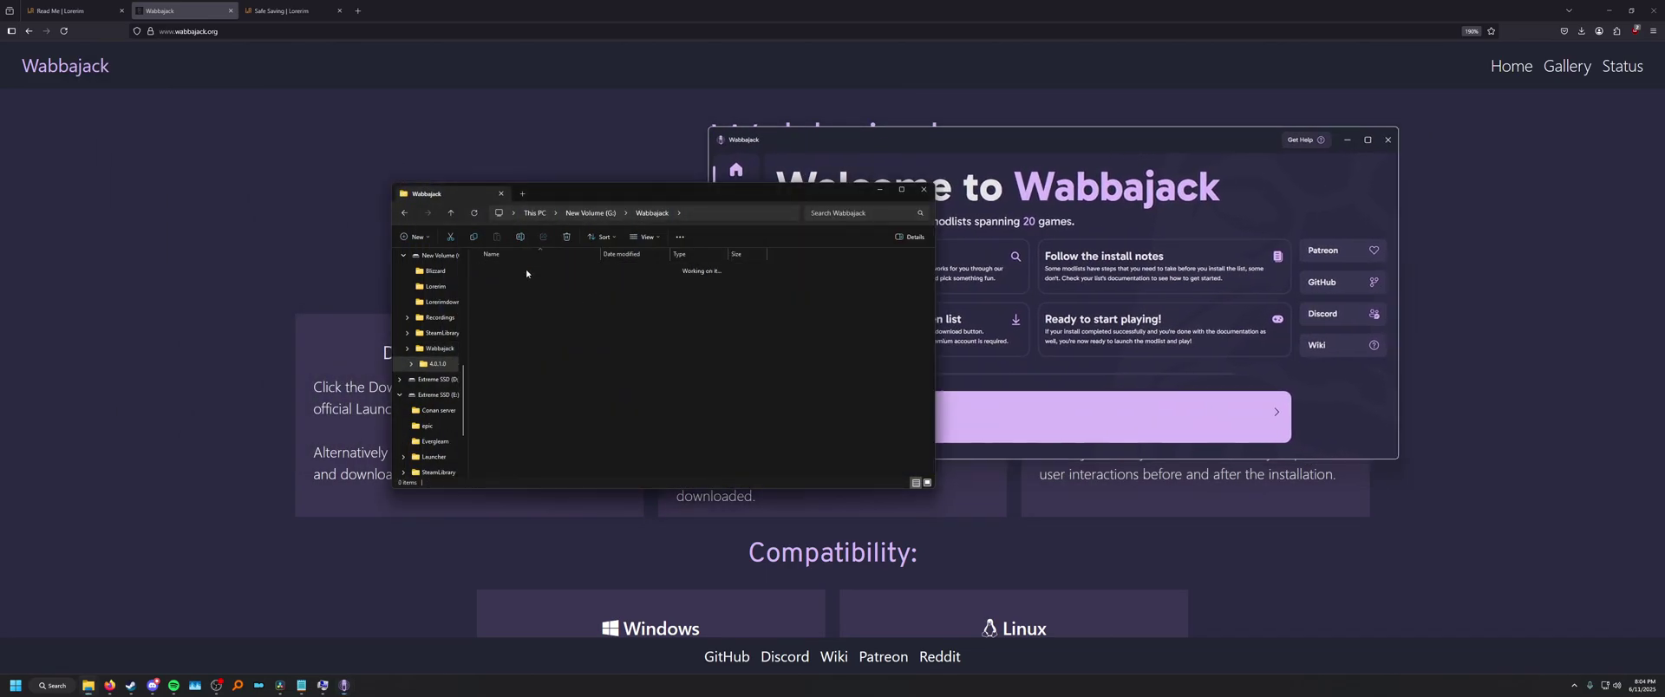
pyautogui.moveTo(932, 260); pyautogui.dragTo(910, 466)
pyautogui.scroll(8, 911, 460)
pyautogui.click(497, 345)
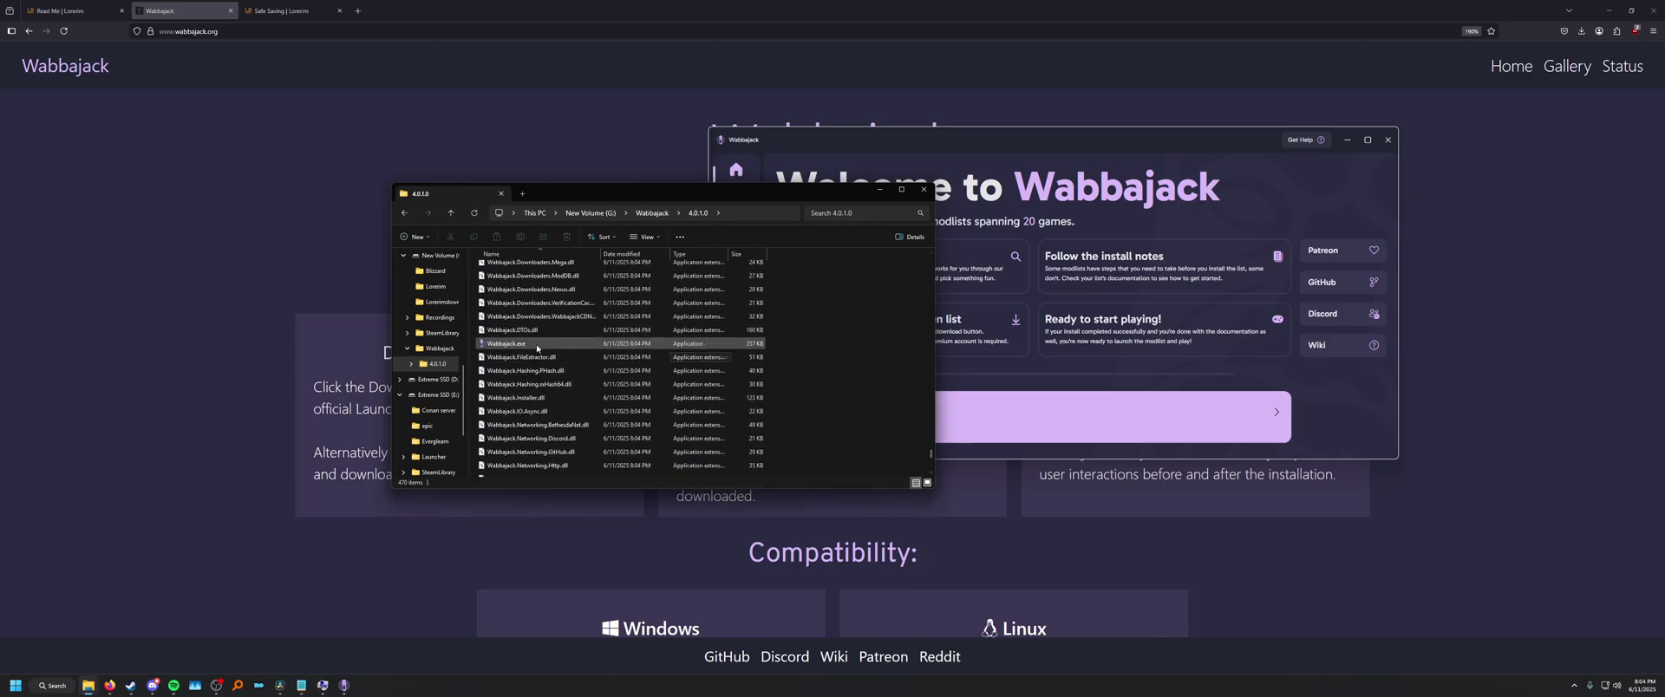
pyautogui.click(652, 212)
# Bring the Wabbajack window to the front and open its settings.
pyautogui.click(873, 137)
pyautogui.moveTo(874, 137); pyautogui.dragTo(660, 147)
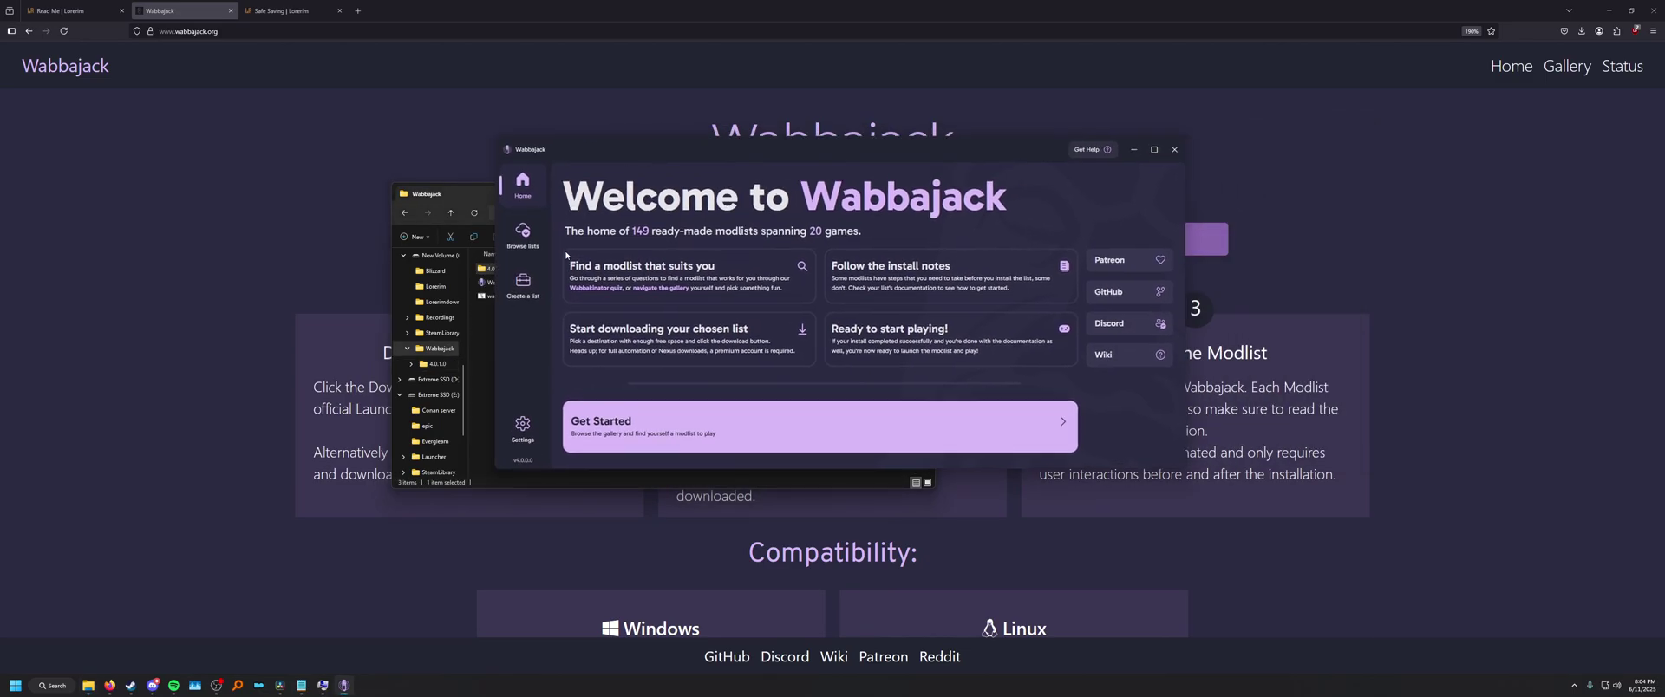
pyautogui.click(521, 426)
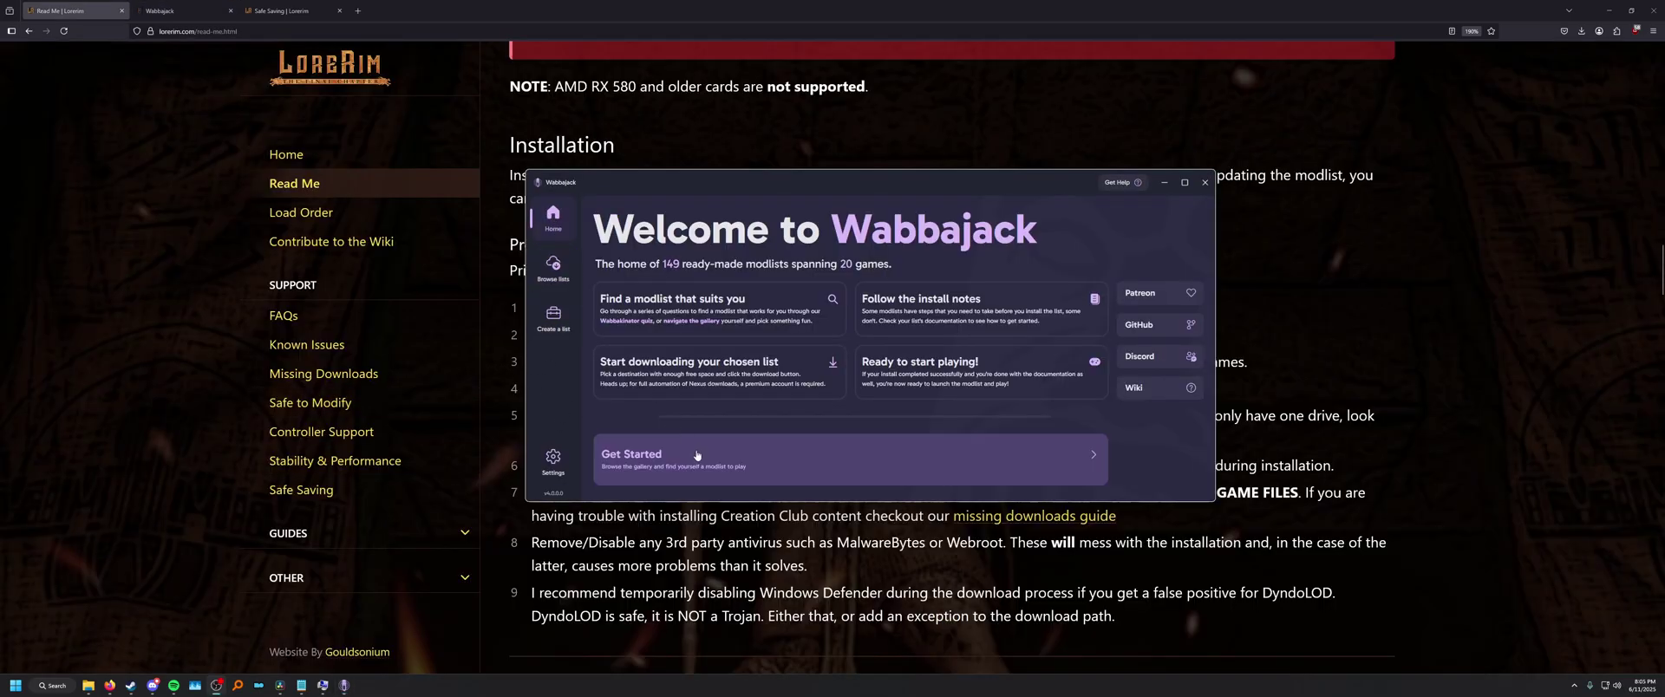
# Search Wabbajack's modlist gallery for lorerim and start the download and installation of the LoreRim modlist.
pyautogui.click(554, 267)
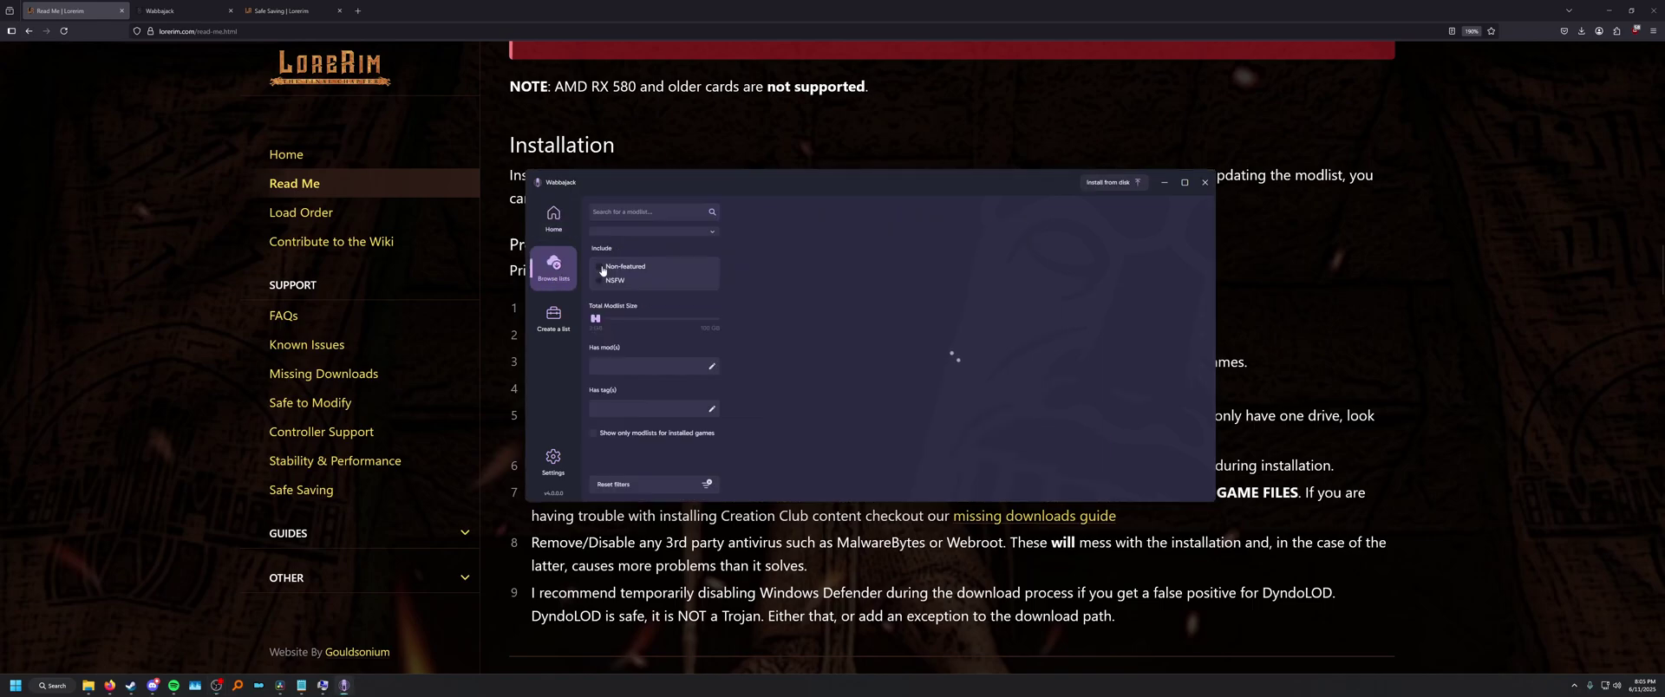
pyautogui.click(630, 212)
pyautogui.write('lorerim')
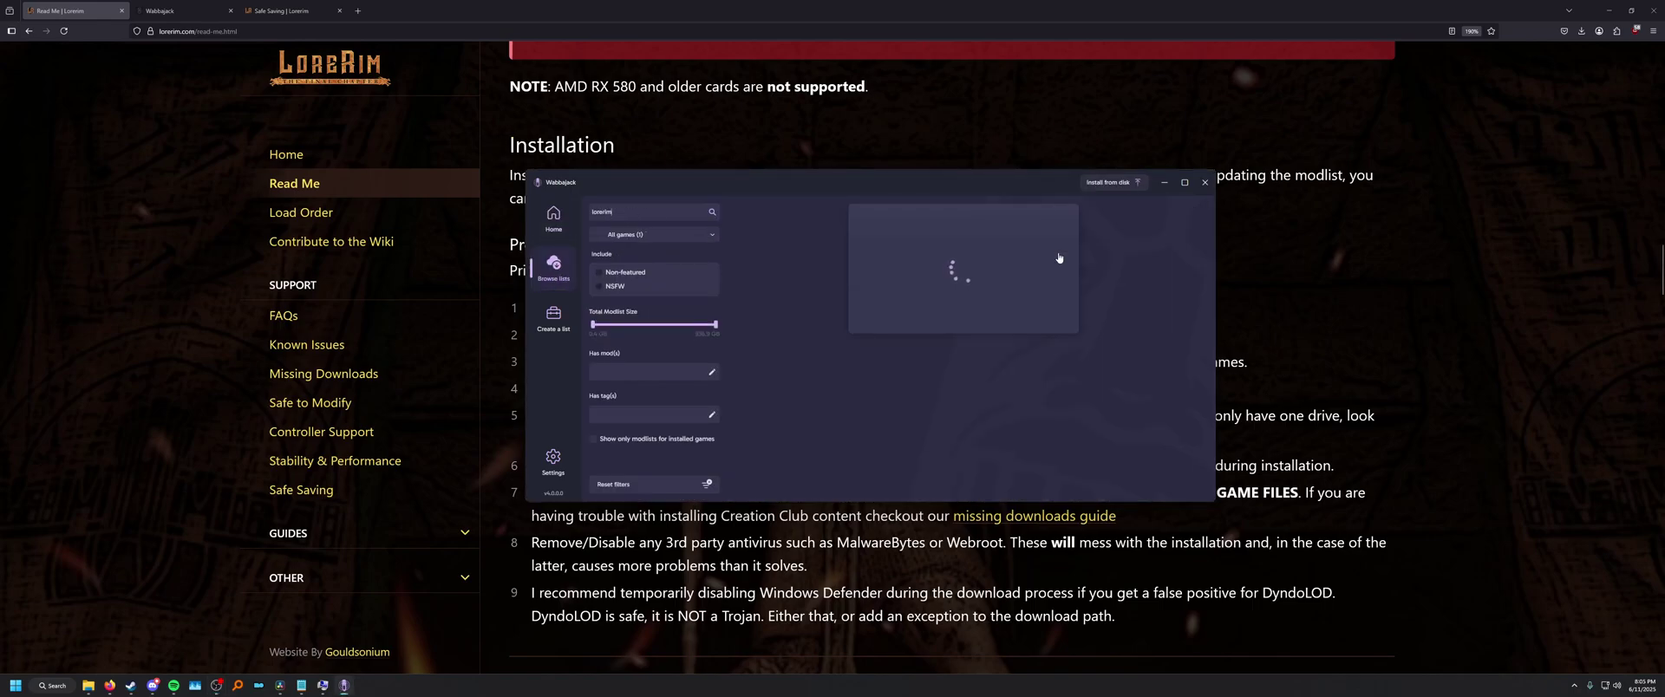
pyautogui.click(887, 246)
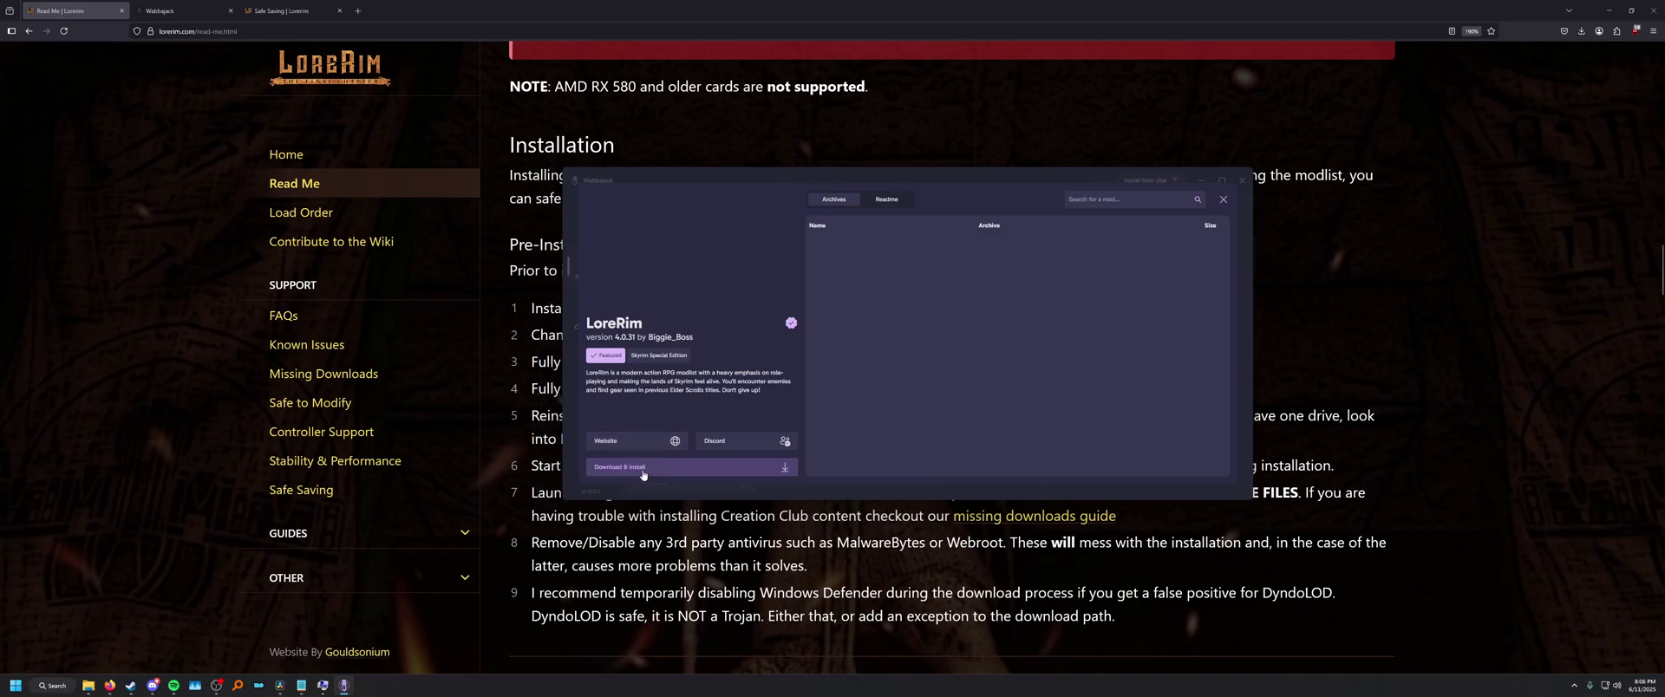
pyautogui.click(671, 468)
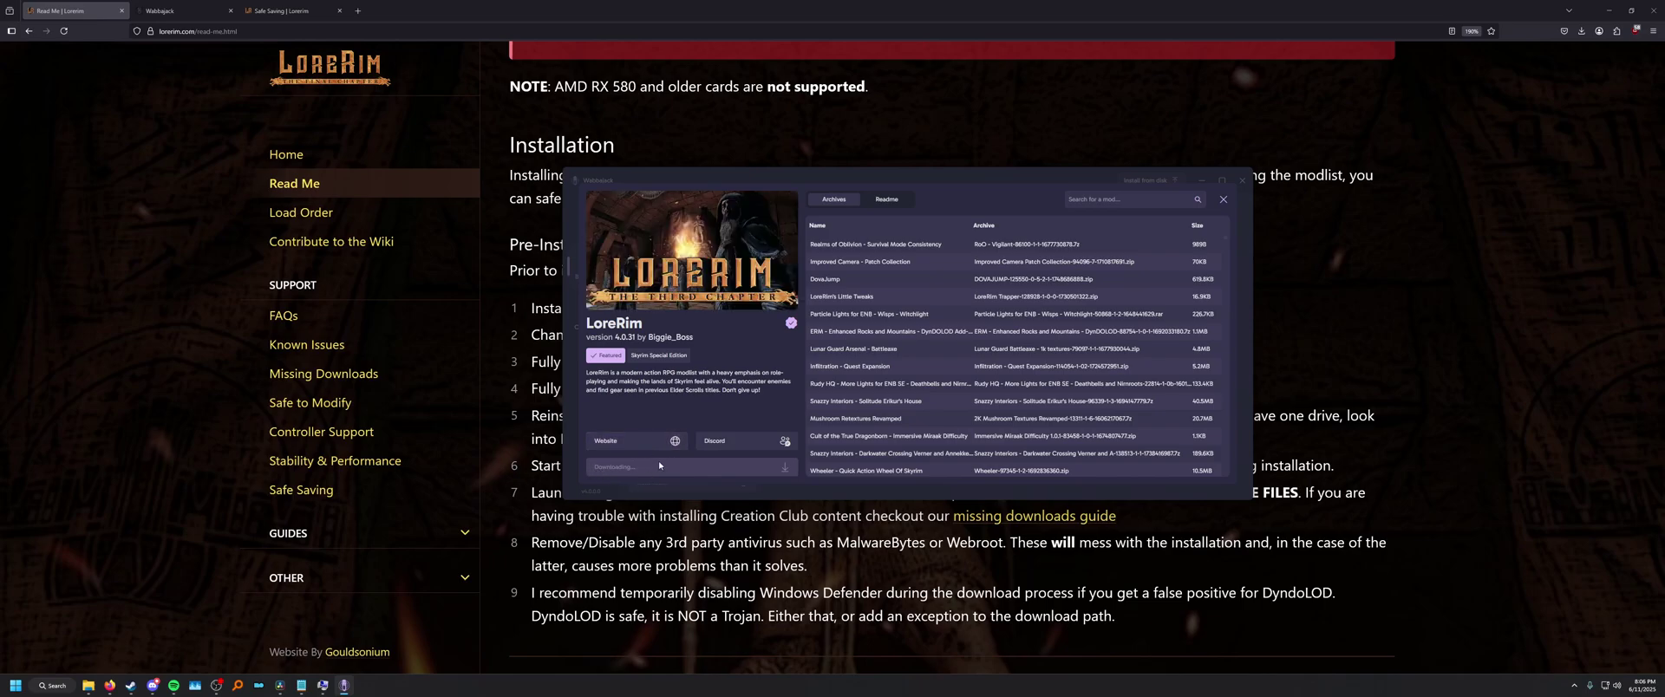
# Open the local AppData folder by running %localappdata%.
pyautogui.press('super+r')
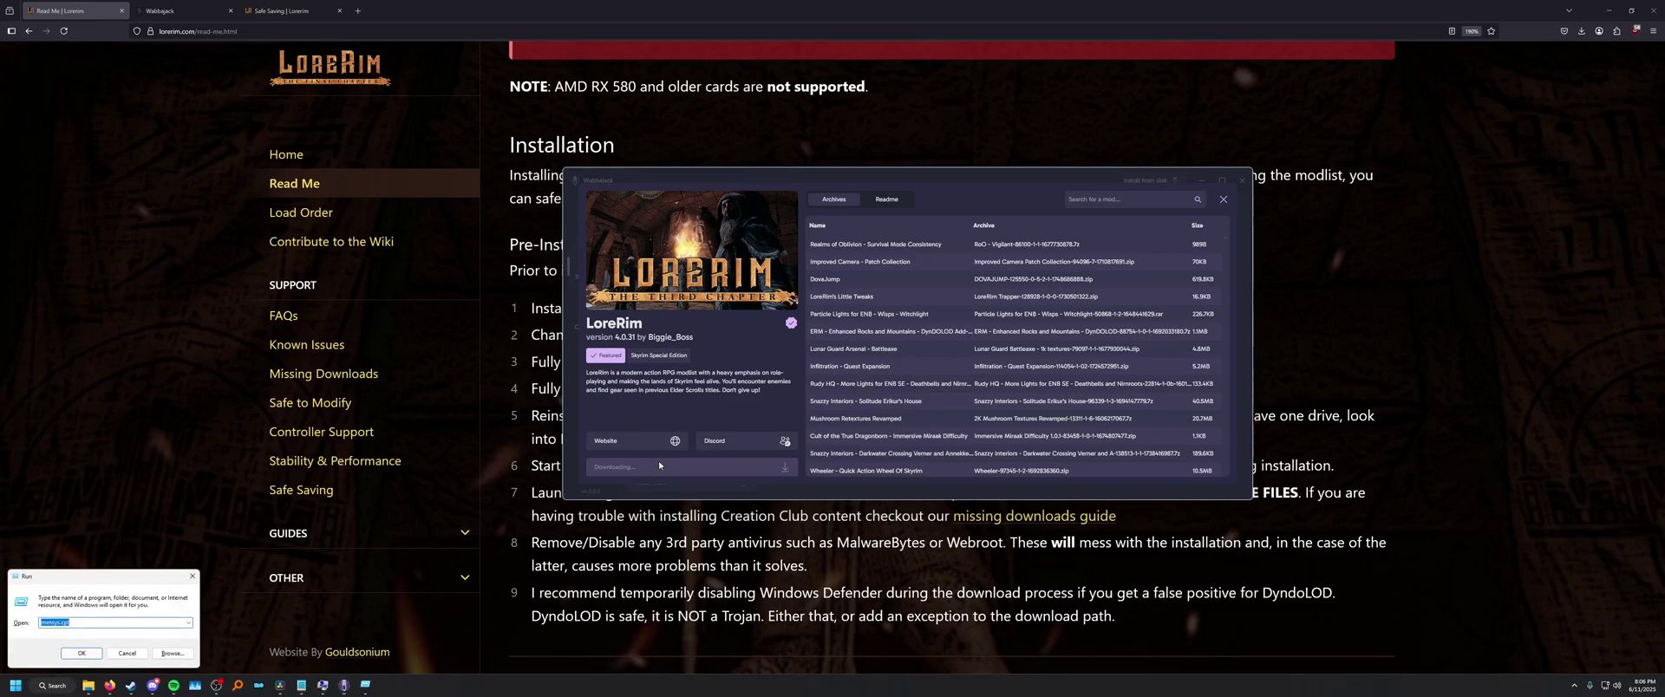
pyautogui.write('%ap')
pyautogui.press('BackSpace')
pyautogui.press('BackSpace')
pyautogui.write('localappdata%')
pyautogui.press('Return')
# Locate the Wabbajack folder in local AppData and its delete option, and close the folder window.
pyautogui.scroll(-20, 766, 379)
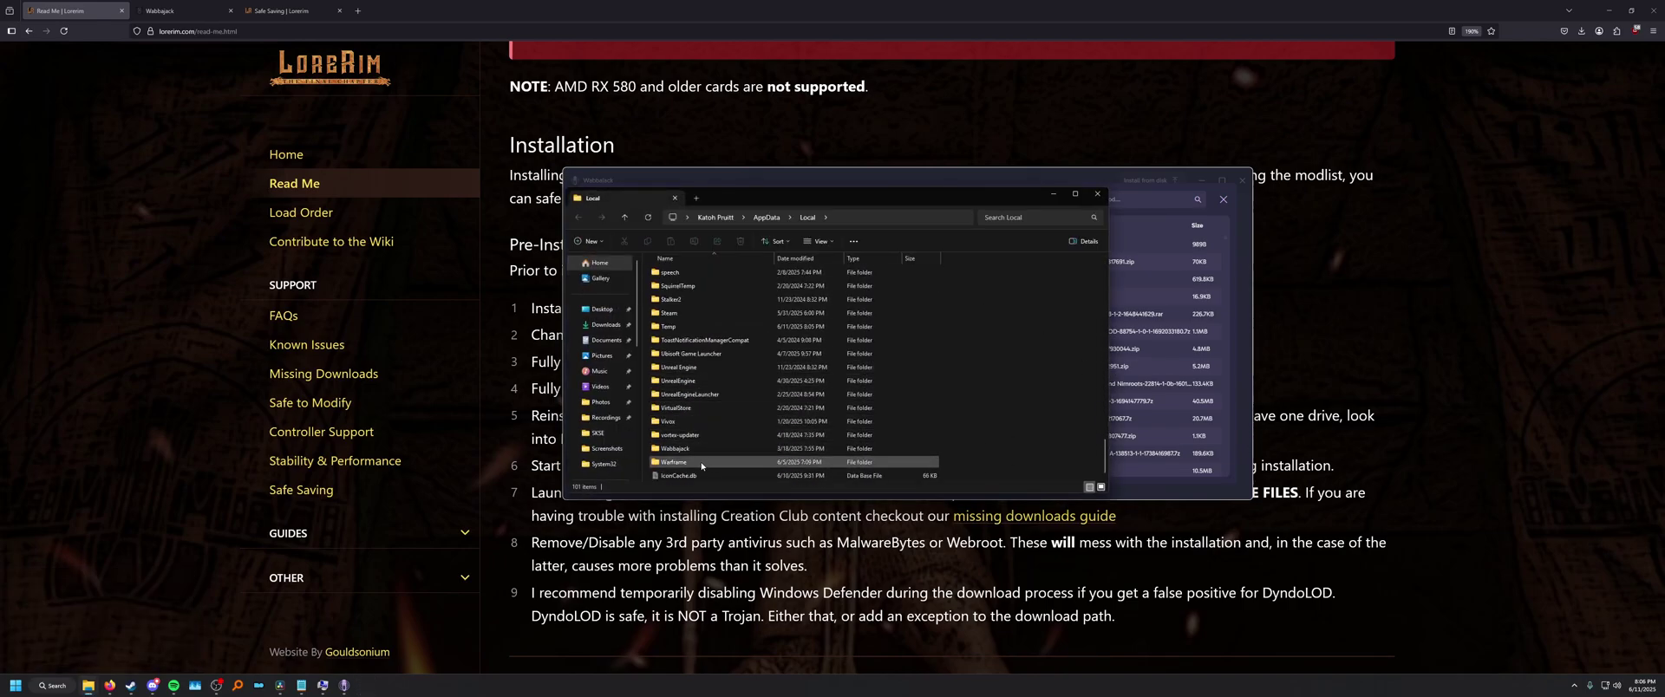
pyautogui.click(710, 449)
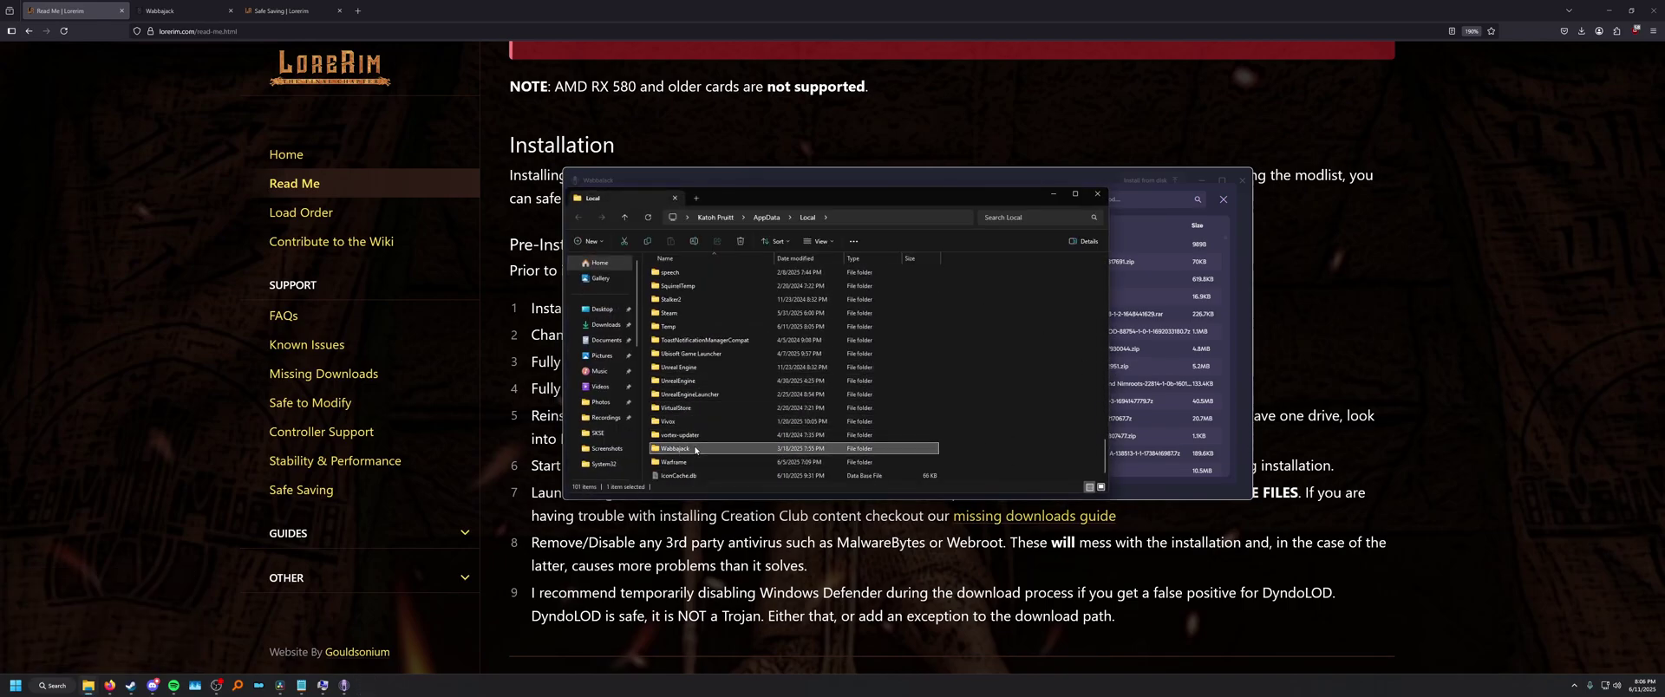
pyautogui.rightClick(696, 450)
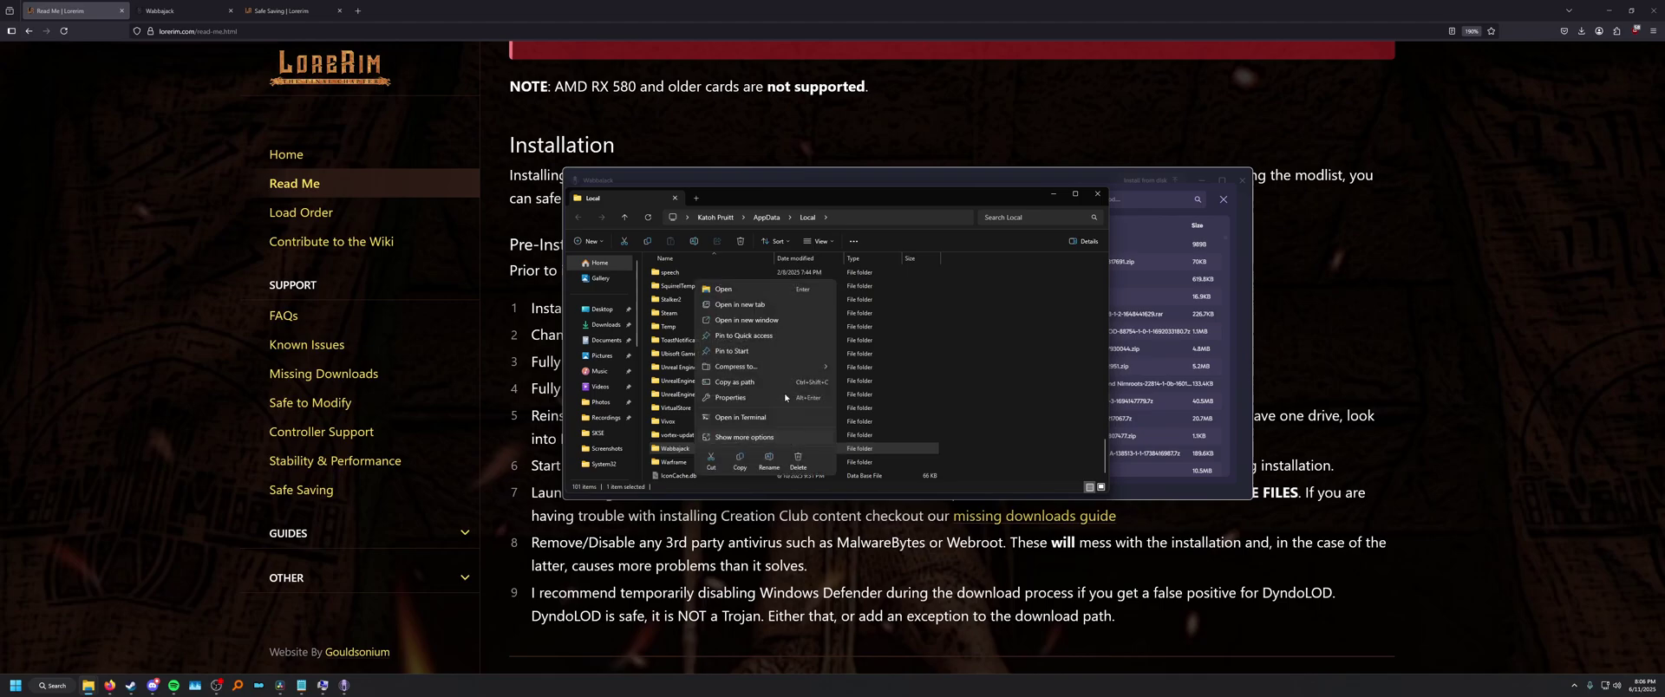
pyautogui.click(797, 465)
pyautogui.click(1098, 193)
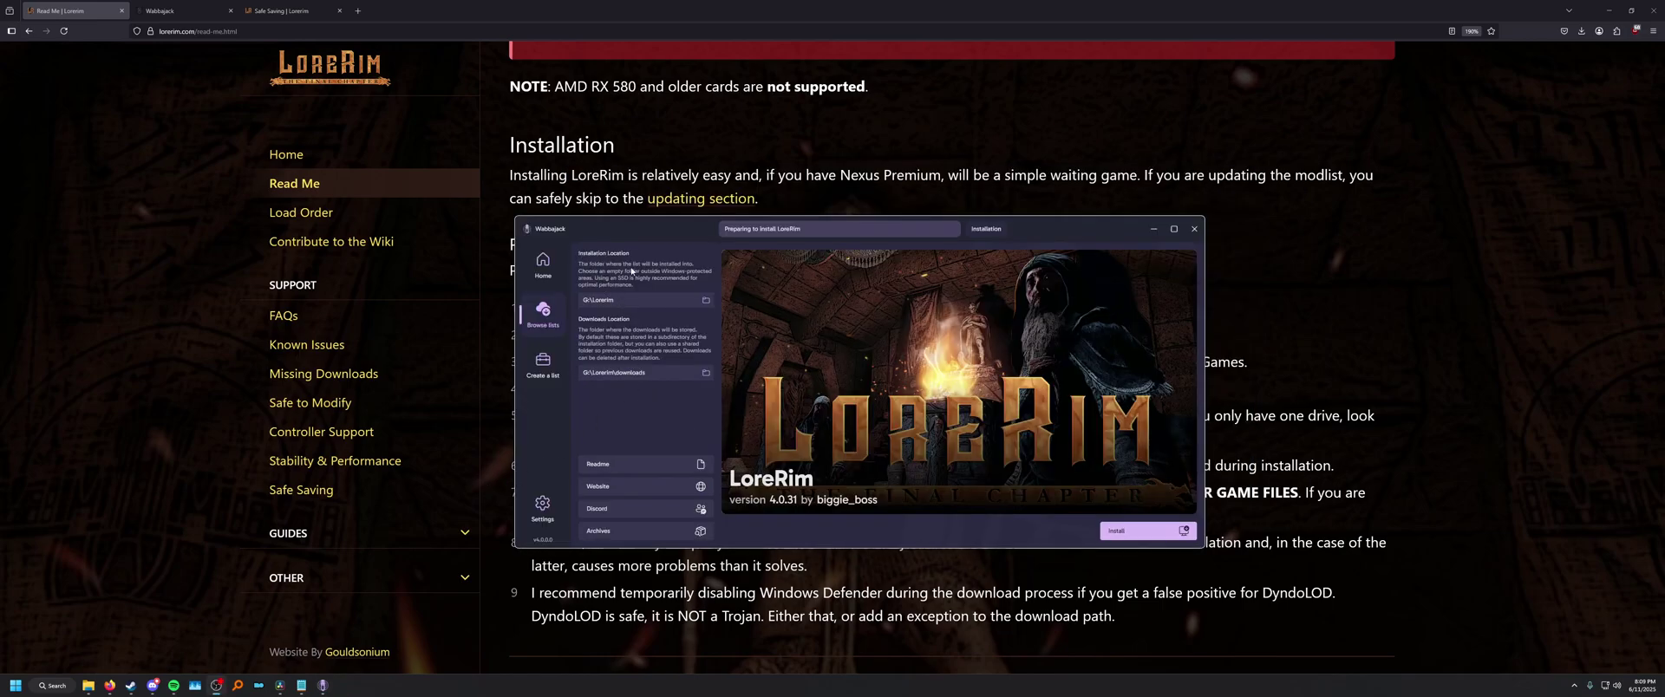
# Set the modlist's installation location to the Lorerim folder on drive G.
pyautogui.click(706, 300)
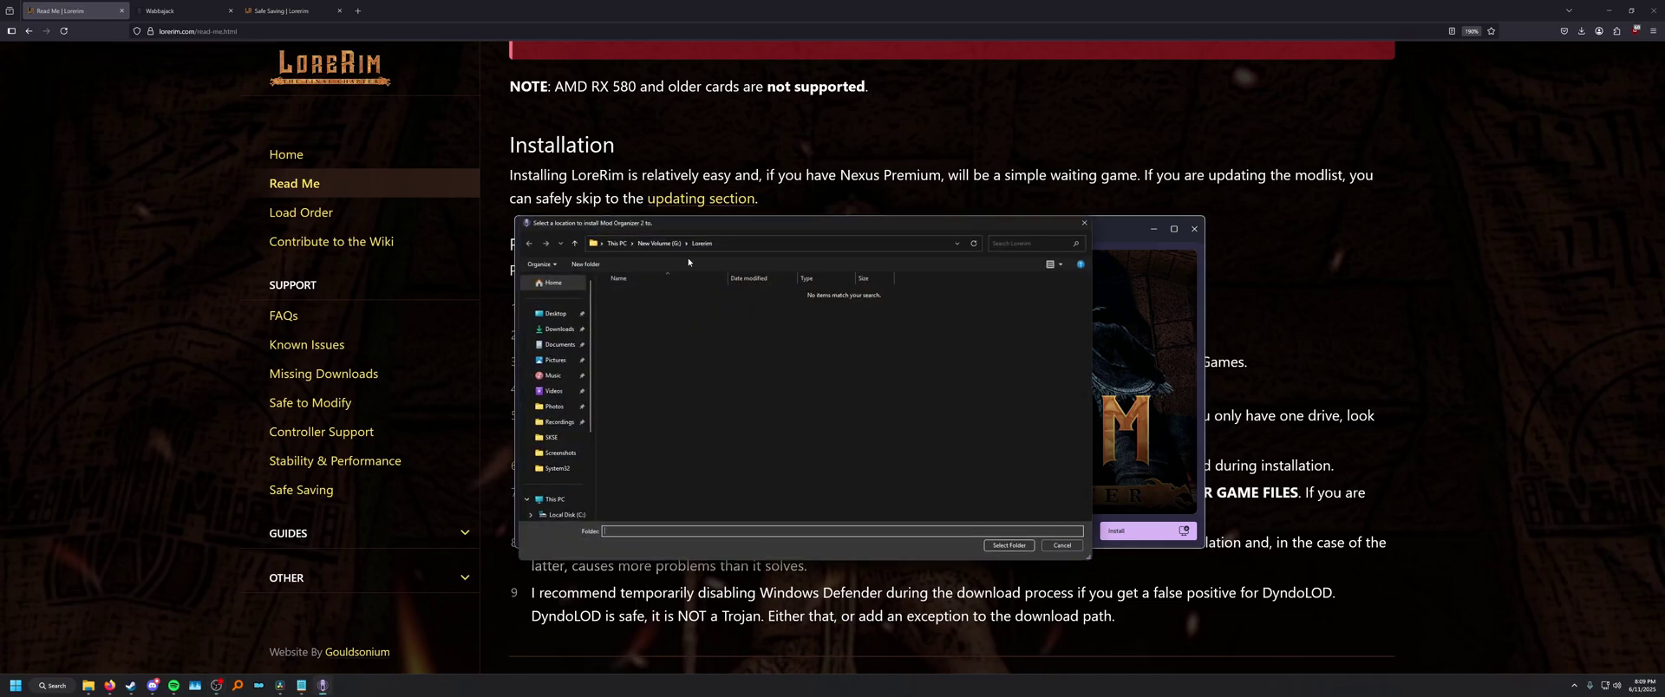
pyautogui.click(651, 249)
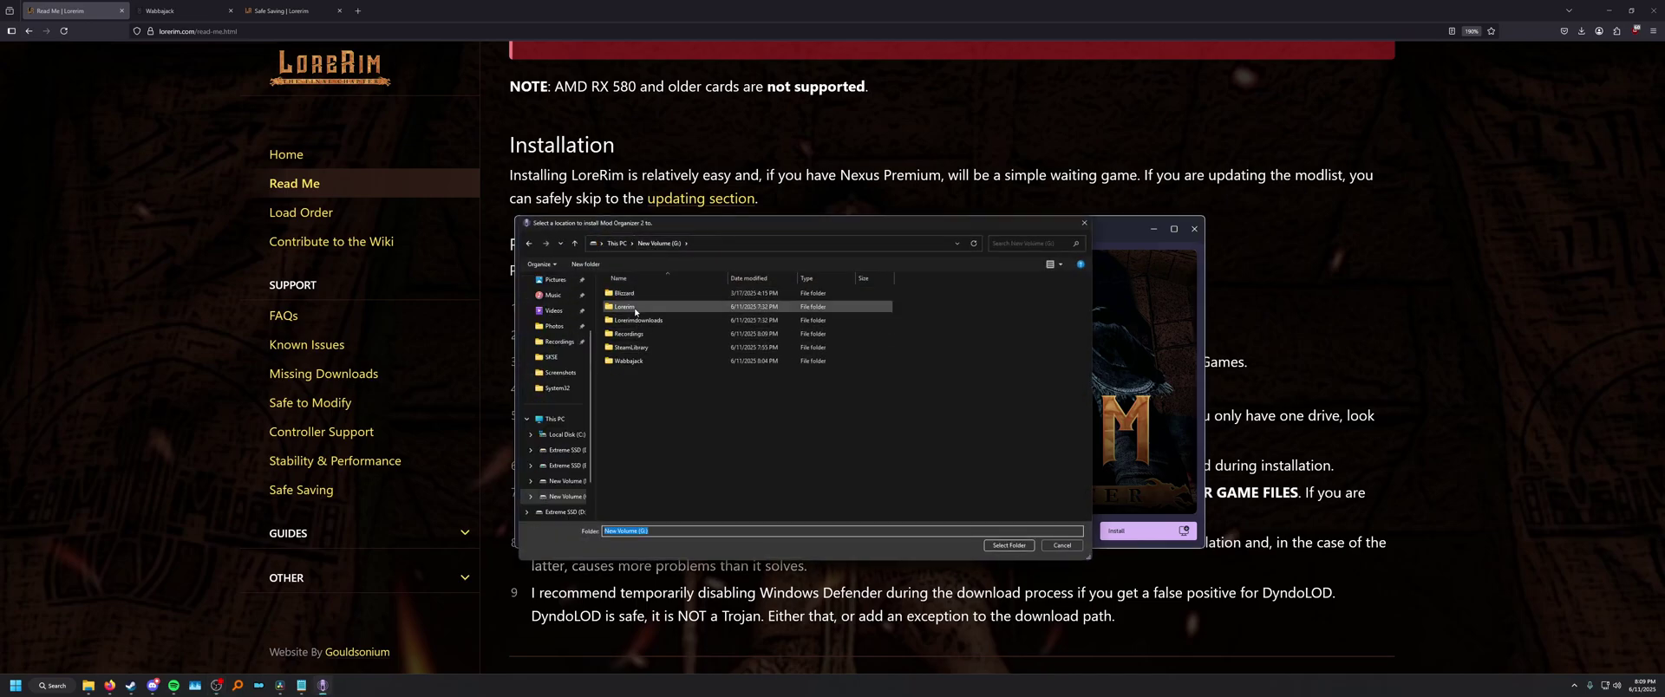
pyautogui.click(634, 307)
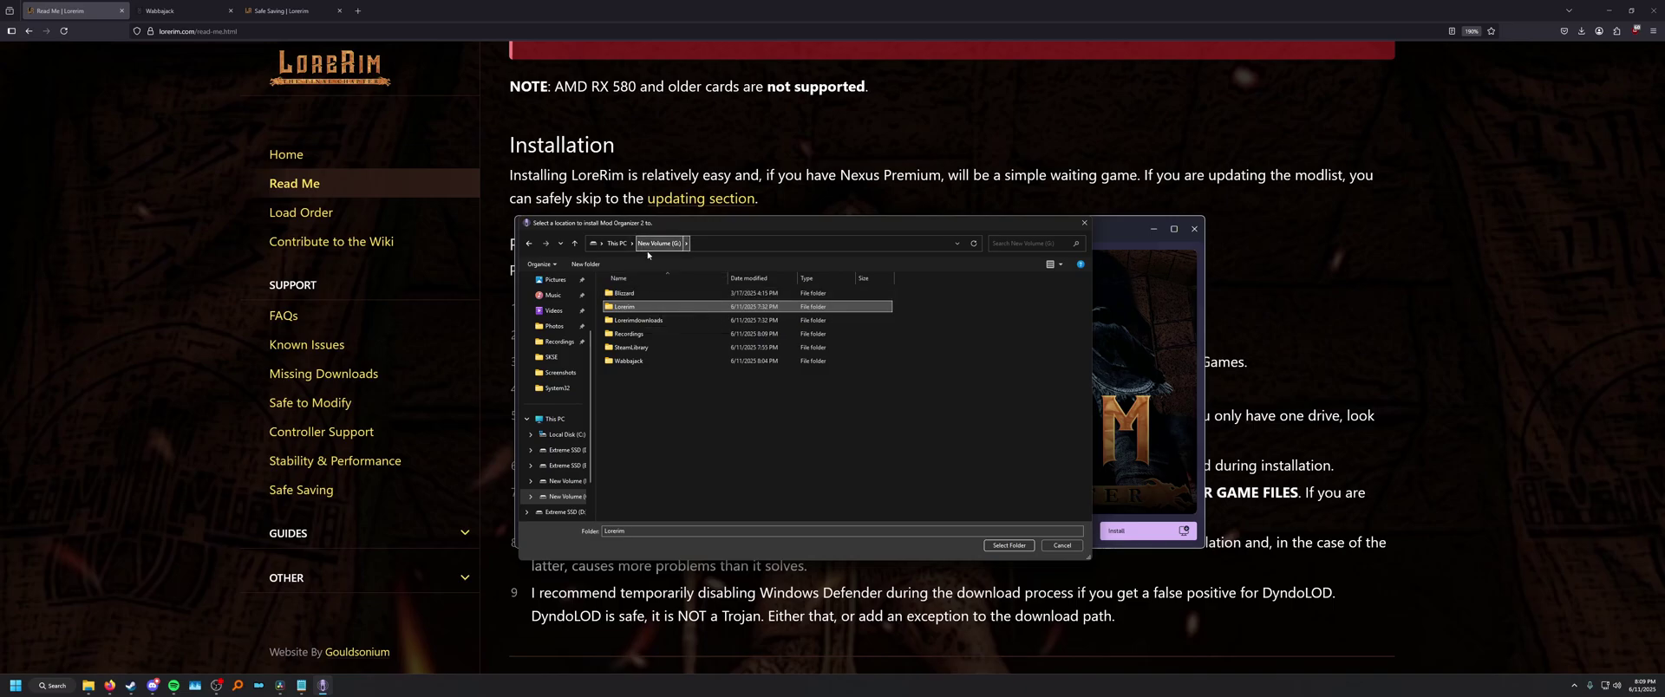
pyautogui.click(1009, 545)
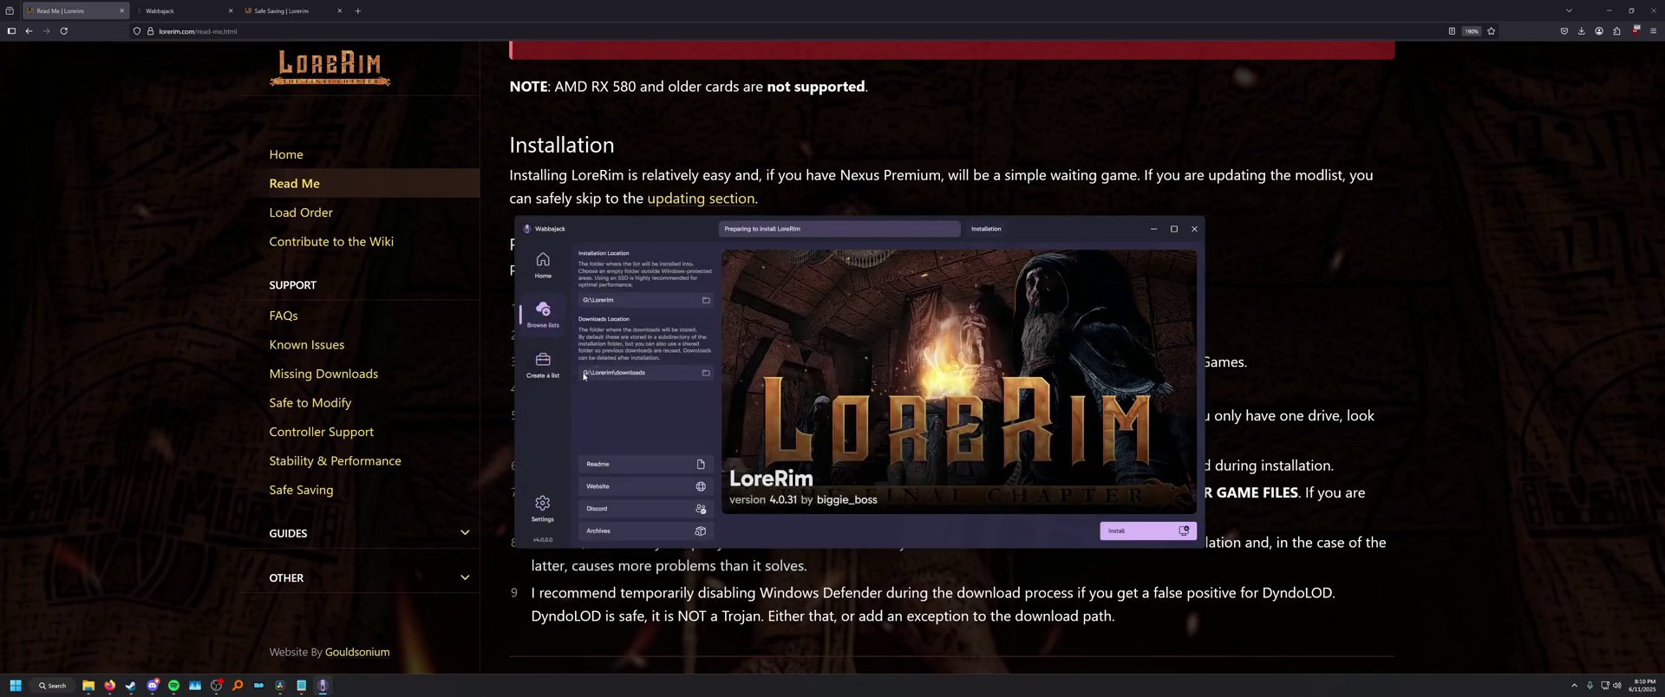
# Set the downloads location to the Lorerimdownloads folder on drive G.
pyautogui.moveTo(582, 373); pyautogui.dragTo(639, 372)
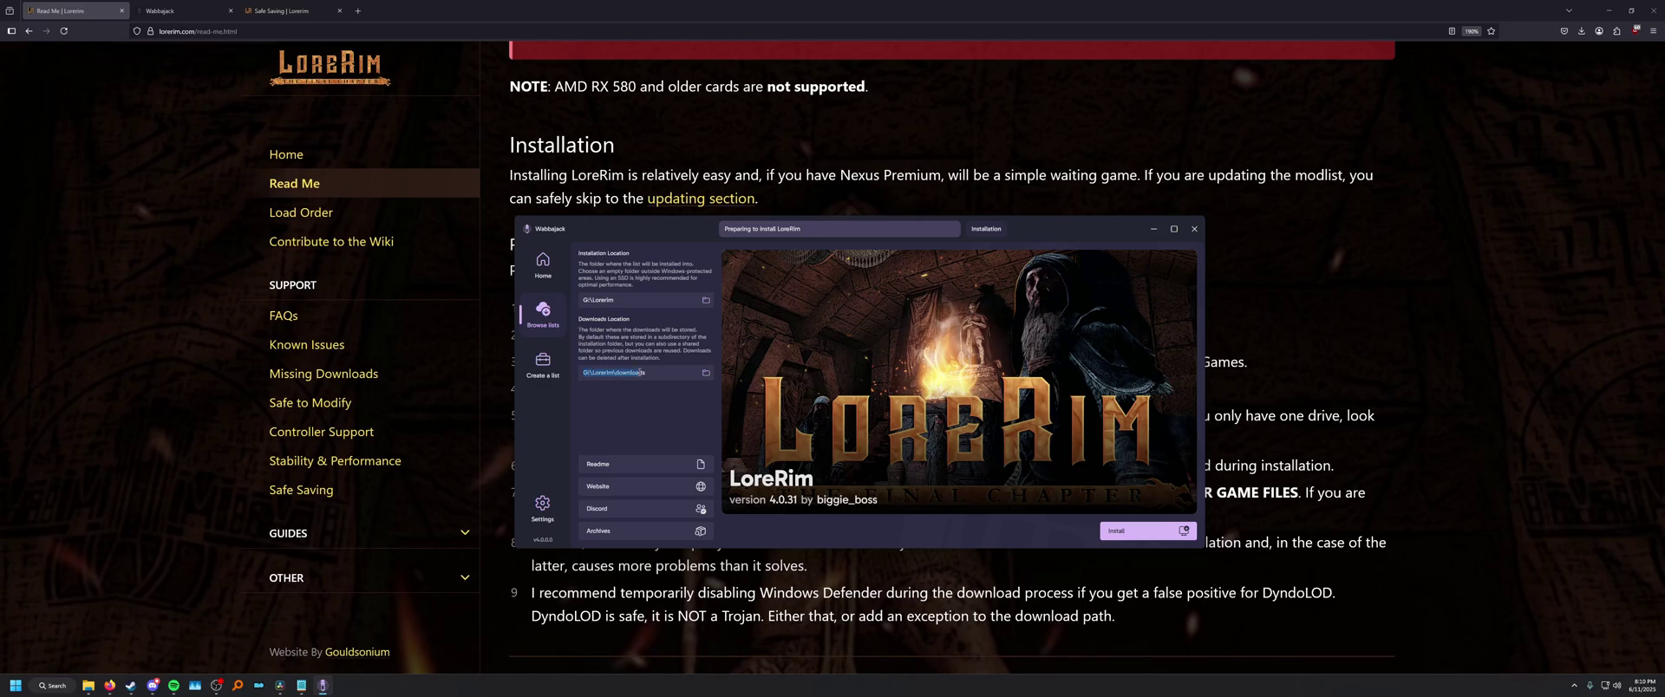
pyautogui.click(588, 371)
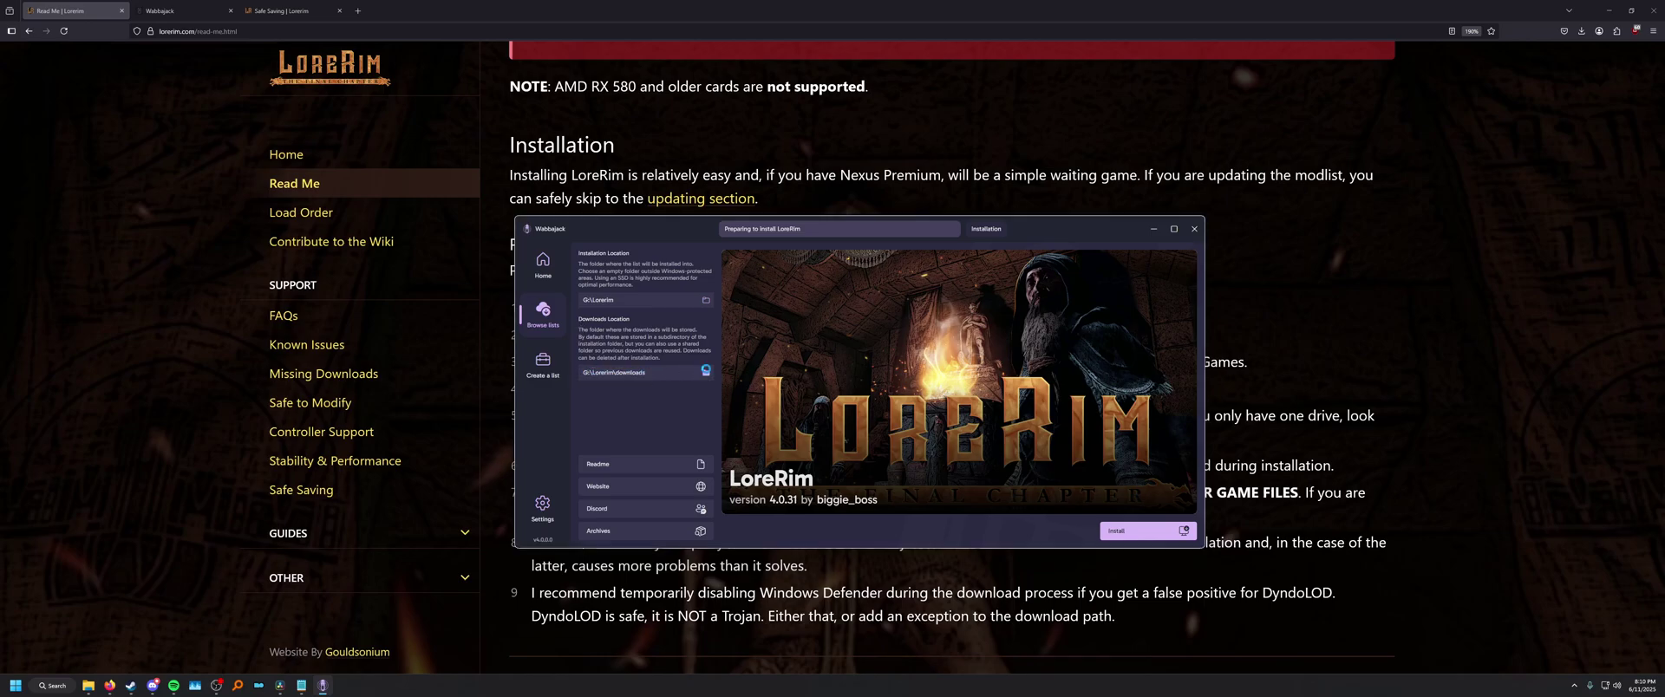
pyautogui.click(706, 372)
pyautogui.click(666, 244)
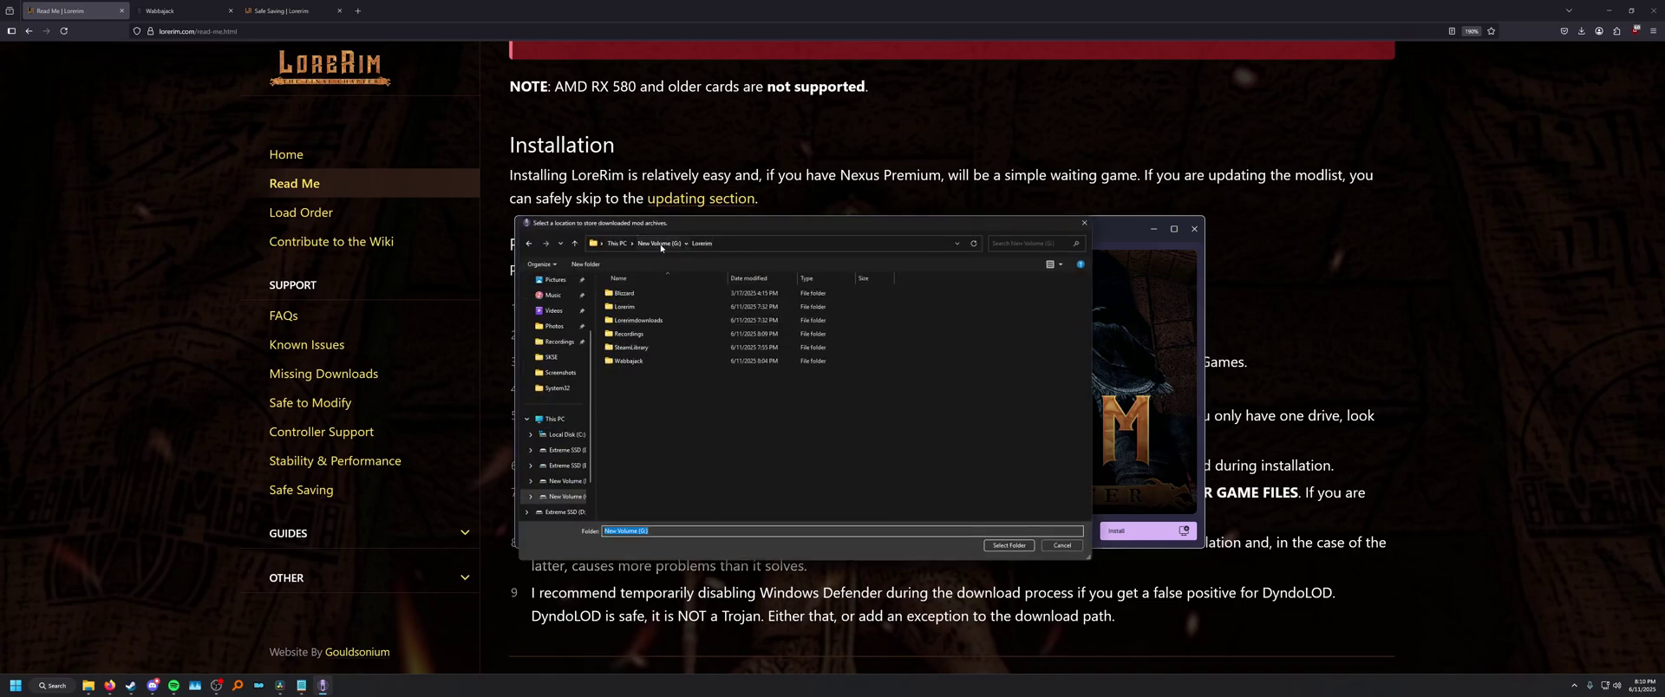
pyautogui.click(640, 321)
pyautogui.click(995, 546)
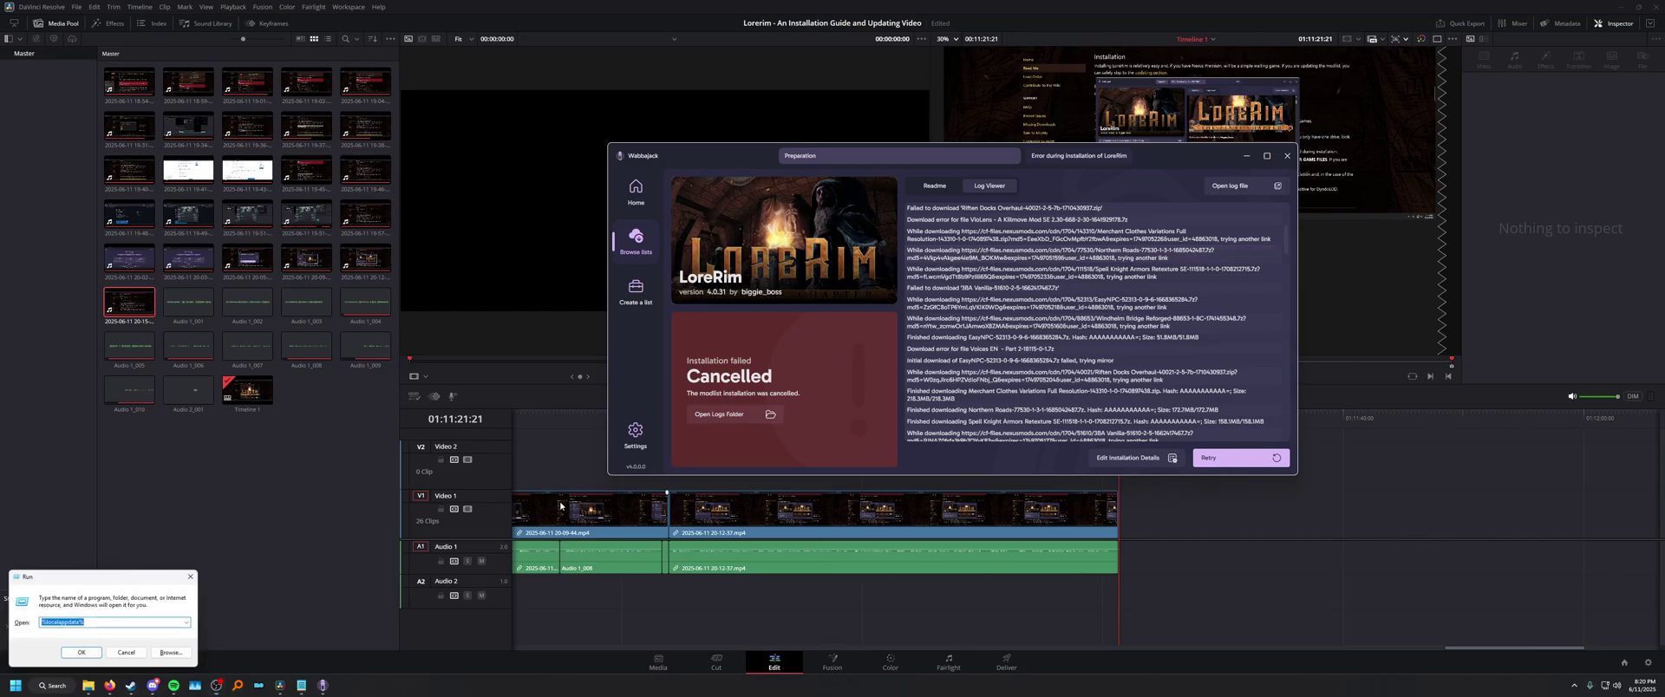
# Reopen the local AppData folder through %localappdata%, find the Wabbajack folder's delete option again, and close the window.
pyautogui.click(89, 685)
pyautogui.scroll(-1, 736, 361)
pyautogui.scroll(-10, 736, 361)
pyautogui.click(711, 450)
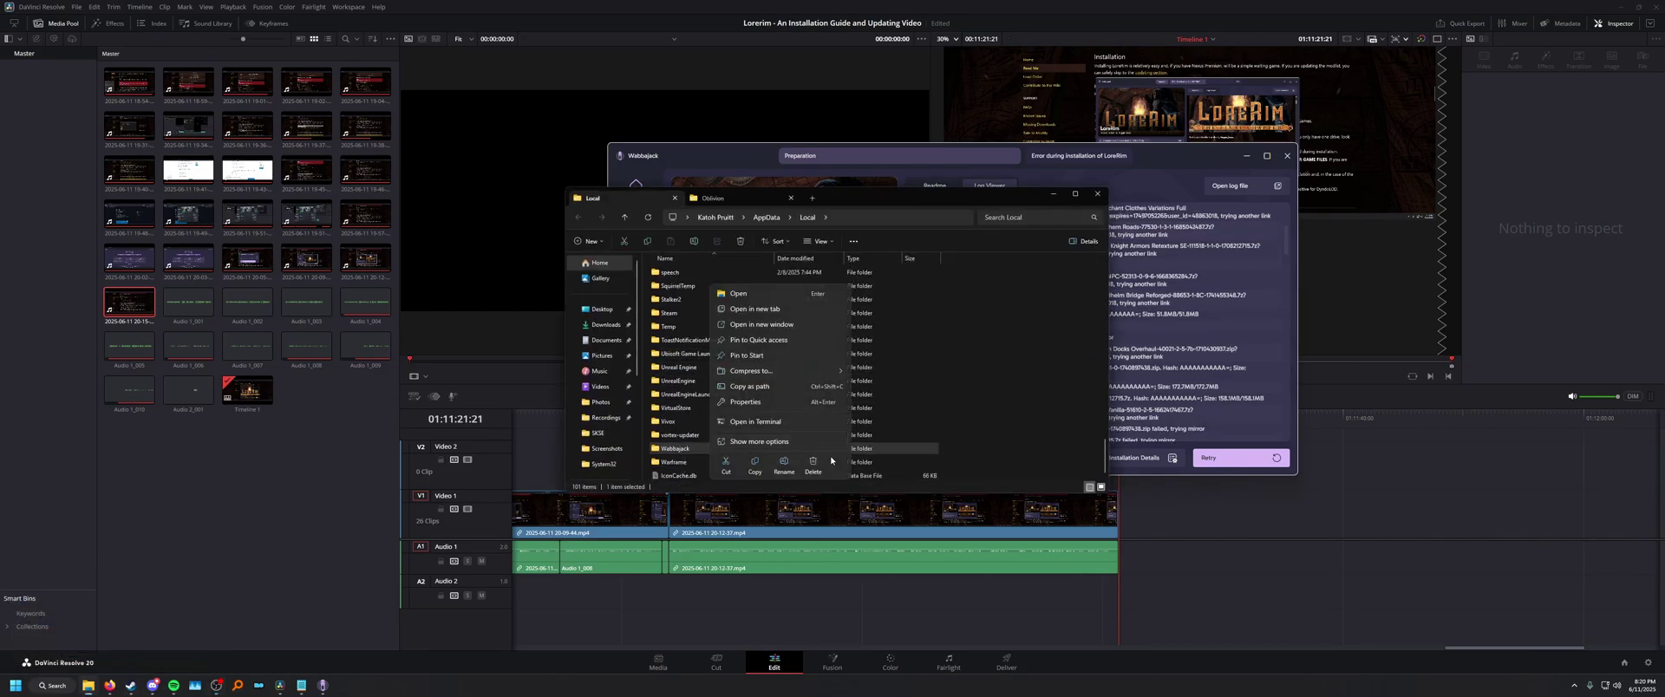
pyautogui.click(1090, 198)
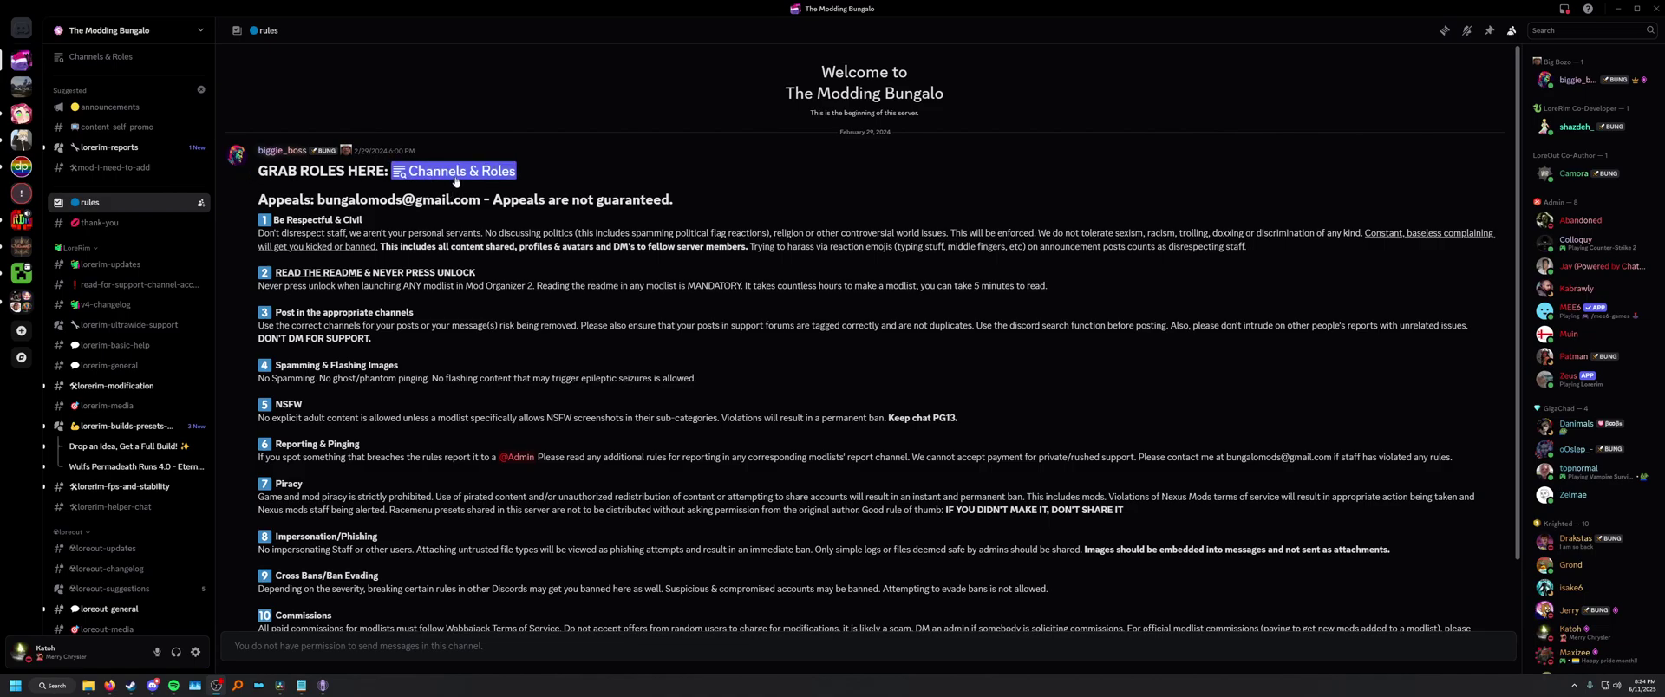
# Read The Modding Bungalo's rules in Discord, and find the server by searching server discovery for lorerim.
pyautogui.scroll(-1, 639, 184)
pyautogui.scroll(-2, 639, 184)
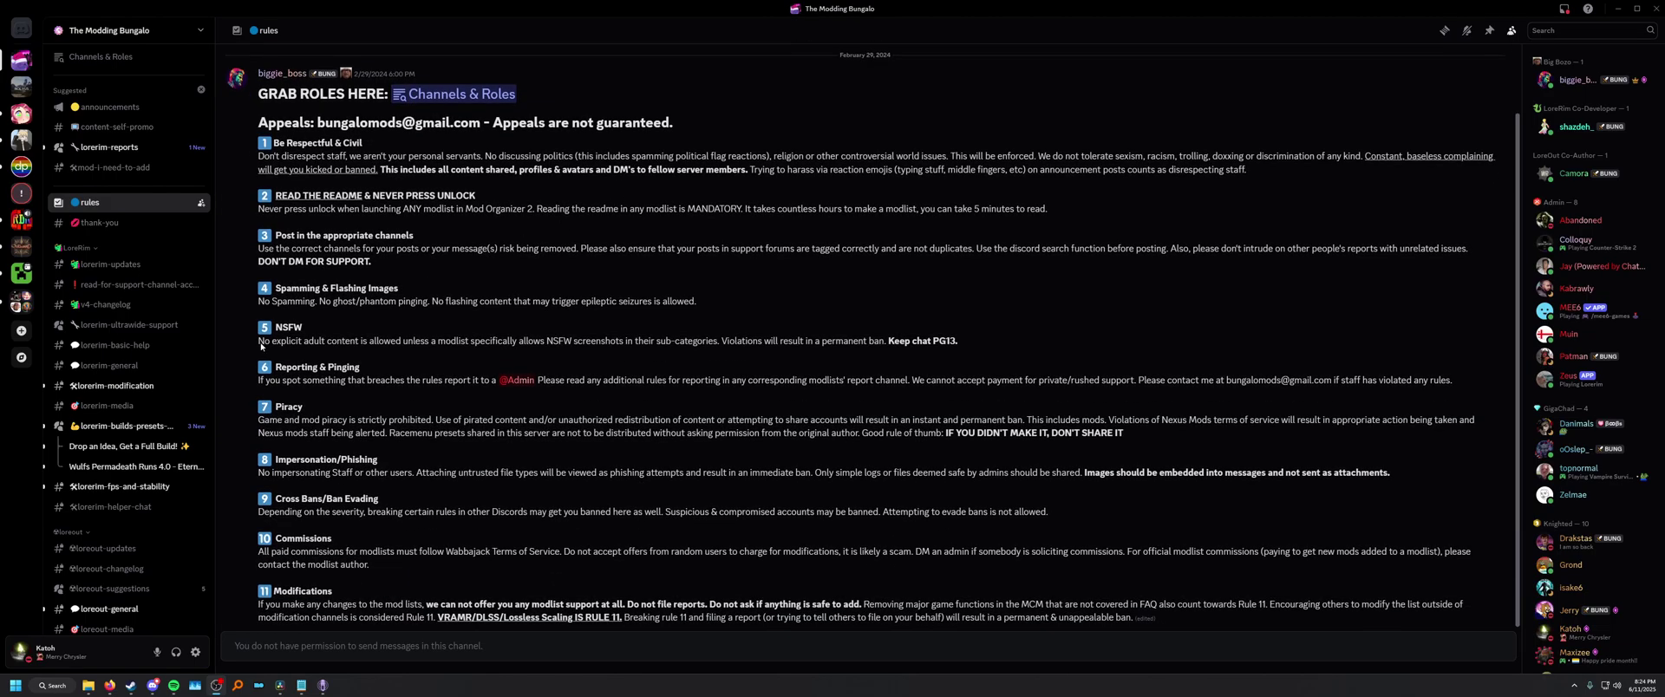
pyautogui.click(21, 361)
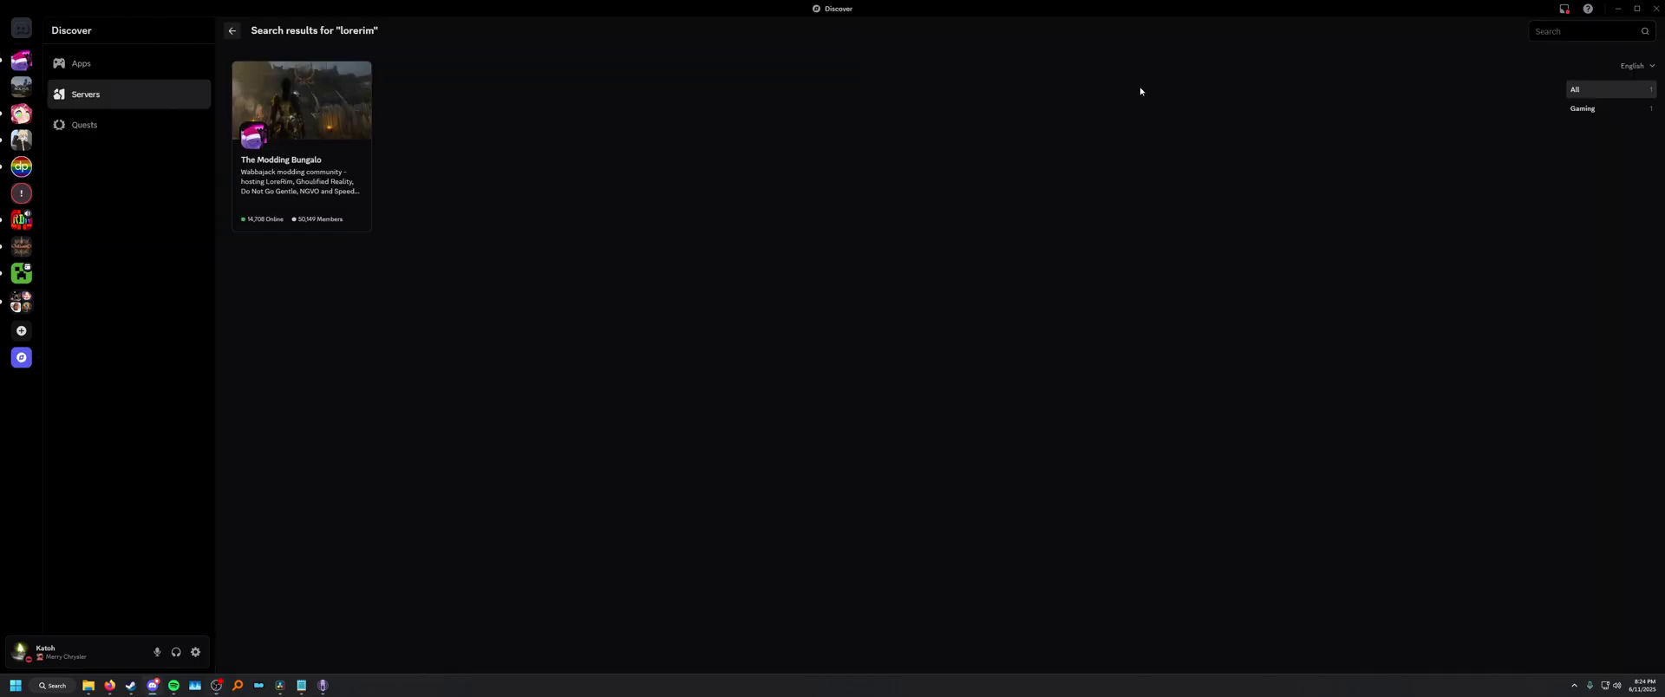
pyautogui.click(1552, 33)
pyautogui.write('lorerim')
pyautogui.click(302, 130)
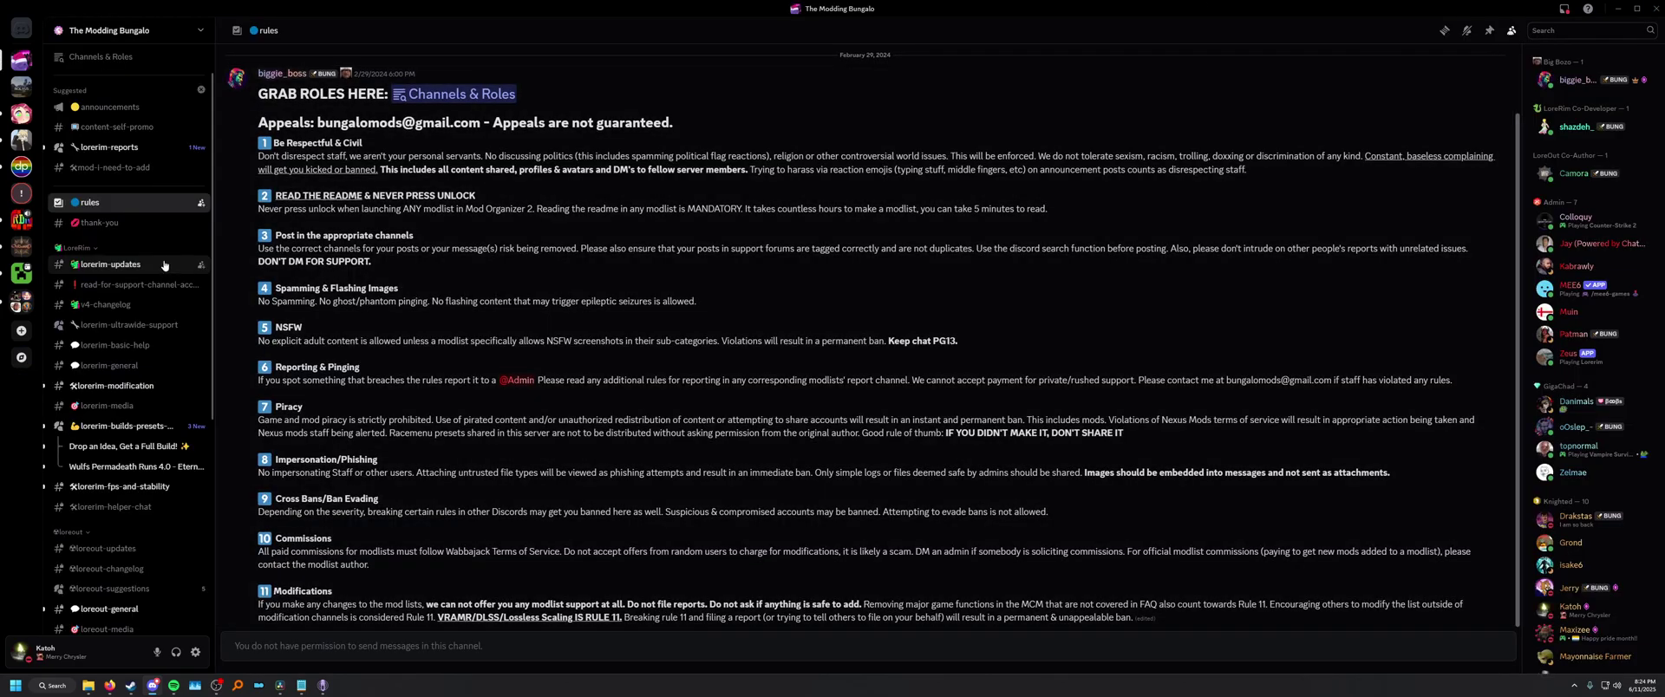
# Read the known issues and reporting rules in read-for-support-channel-access, and browse the lorerim-basic-help channel.
pyautogui.click(130, 284)
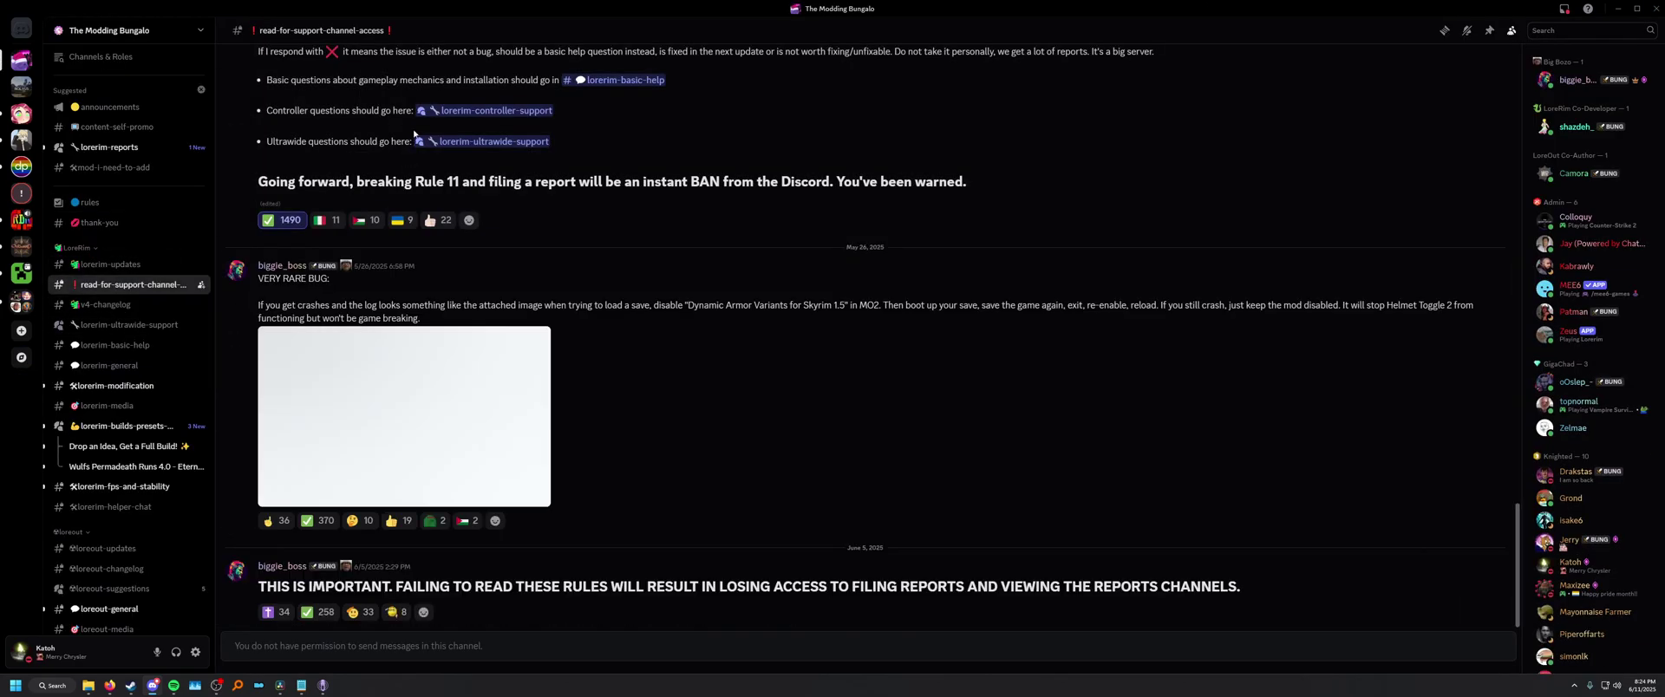
pyautogui.scroll(15, 390, 252)
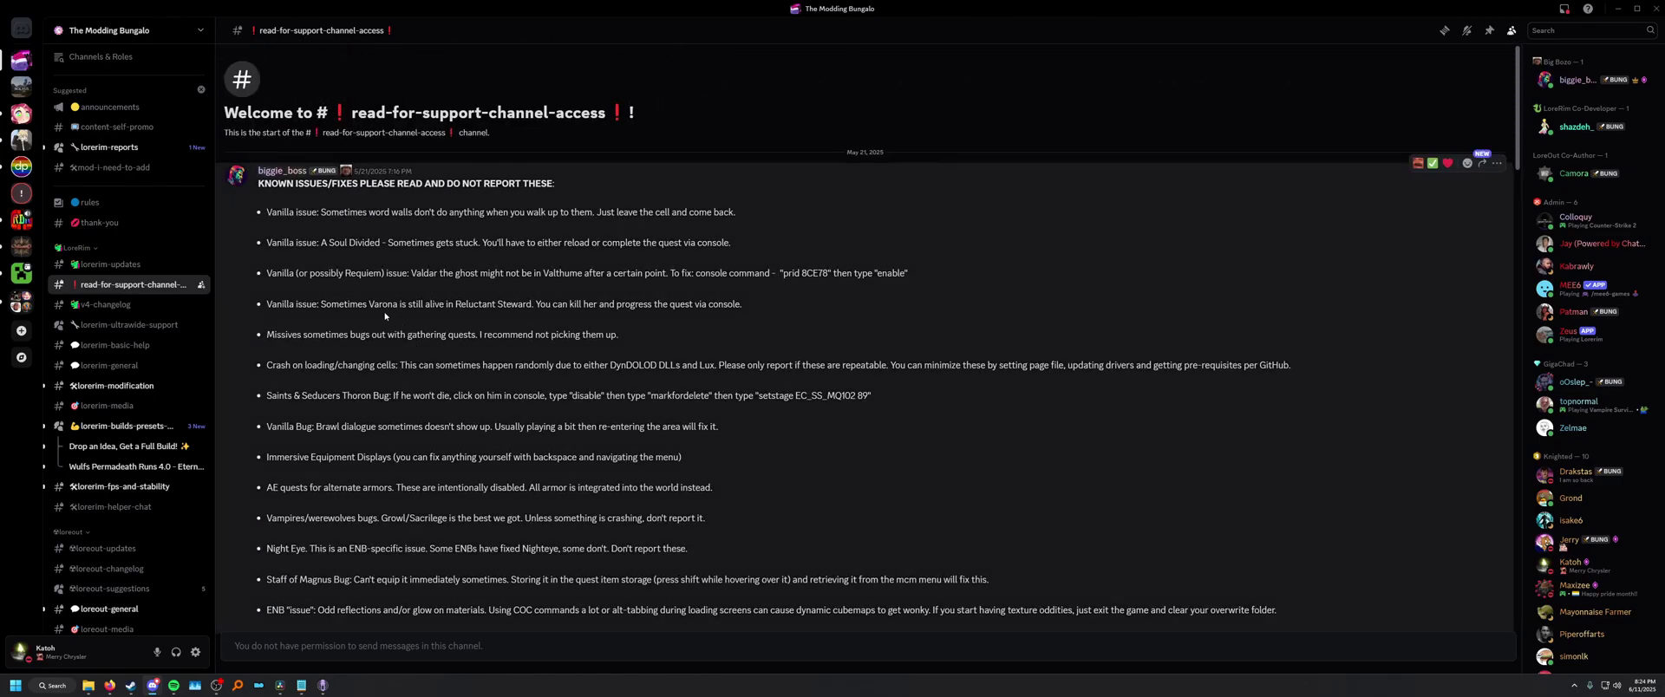
pyautogui.scroll(-5, 363, 323)
pyautogui.scroll(-5, 363, 323)
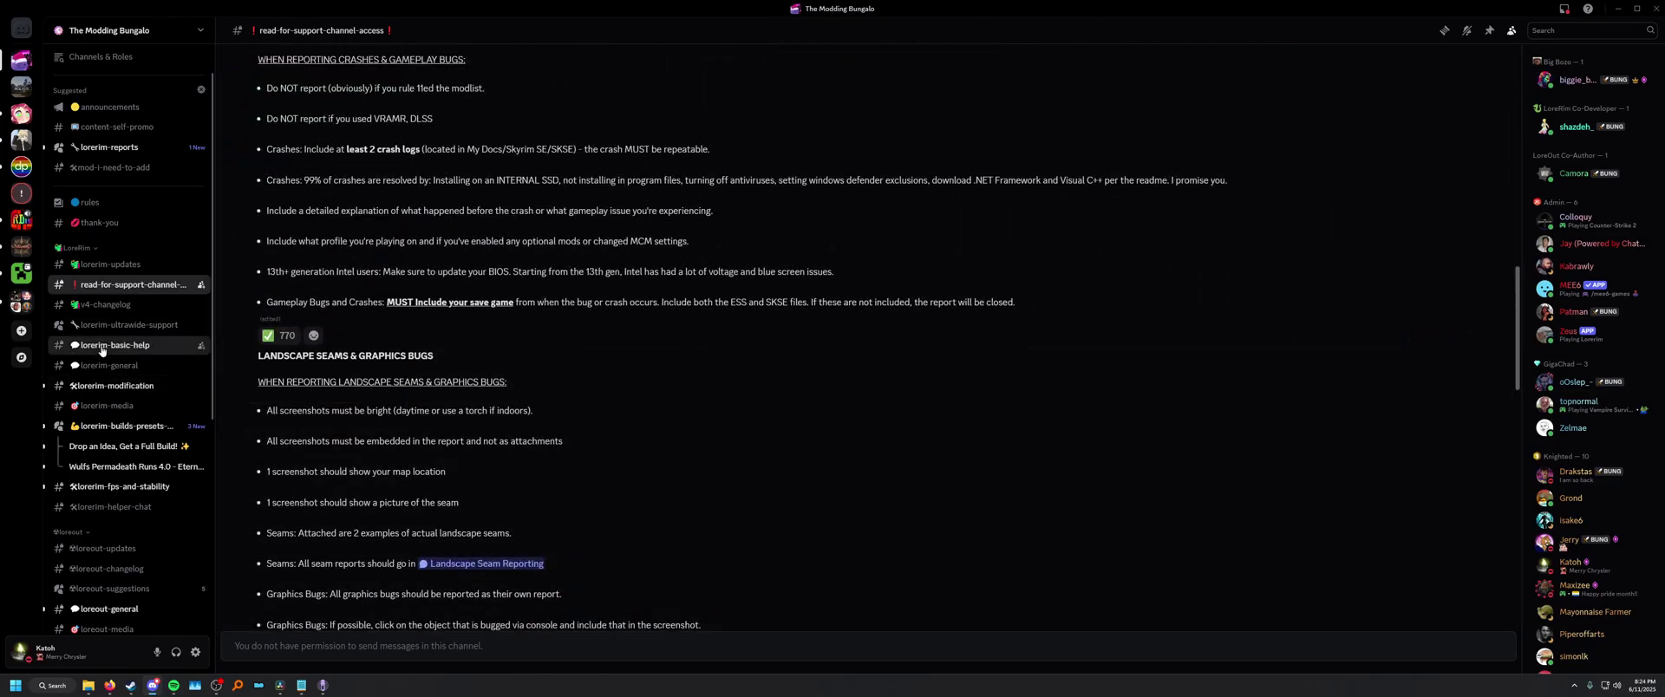
pyautogui.click(108, 345)
pyautogui.scroll(-15, 413, 251)
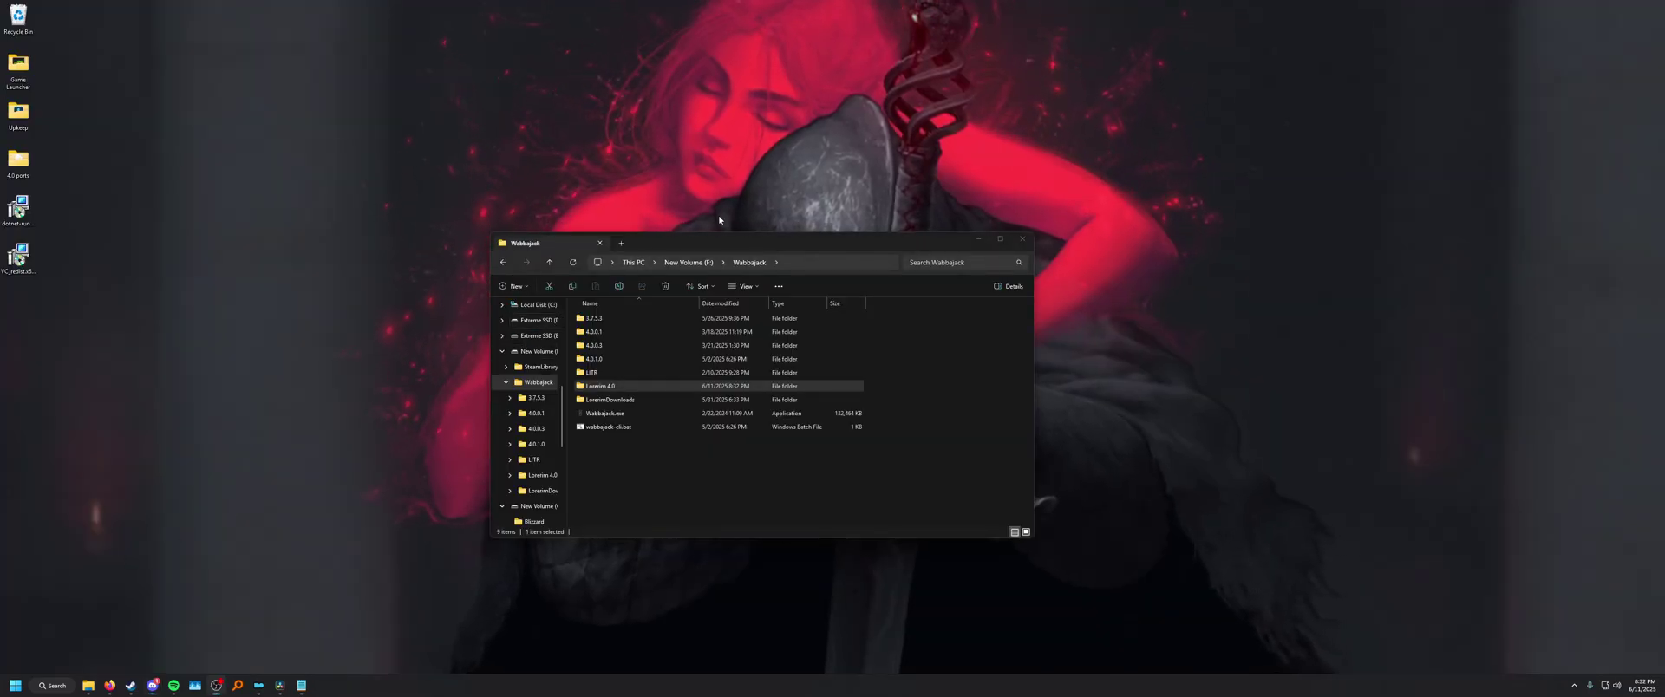
# Open the Lorerim 4.0 install folder inside the Wabbajack folder and launch ModOrganizer.exe.
pyautogui.moveTo(714, 234); pyautogui.dragTo(748, 212)
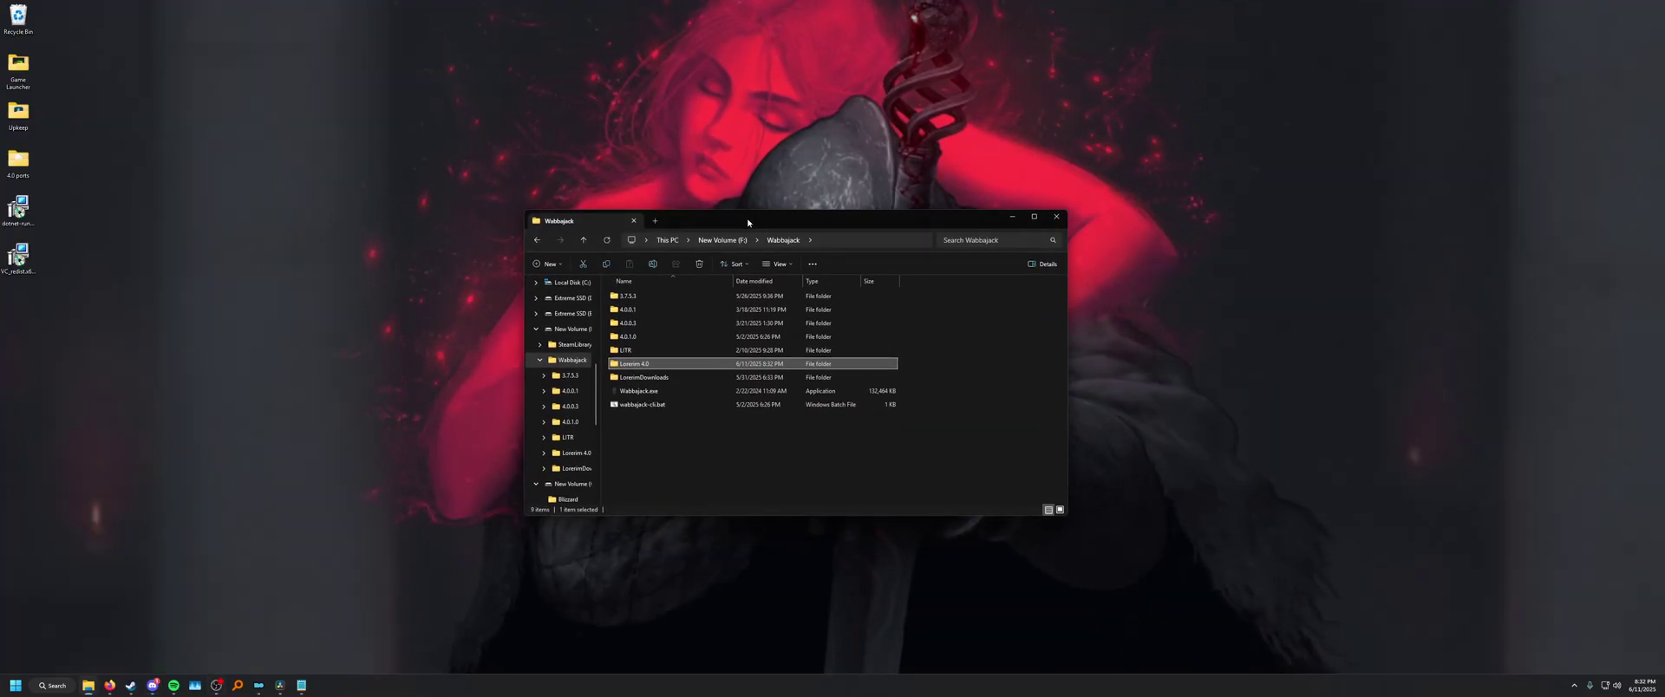
pyautogui.doubleClick(656, 365)
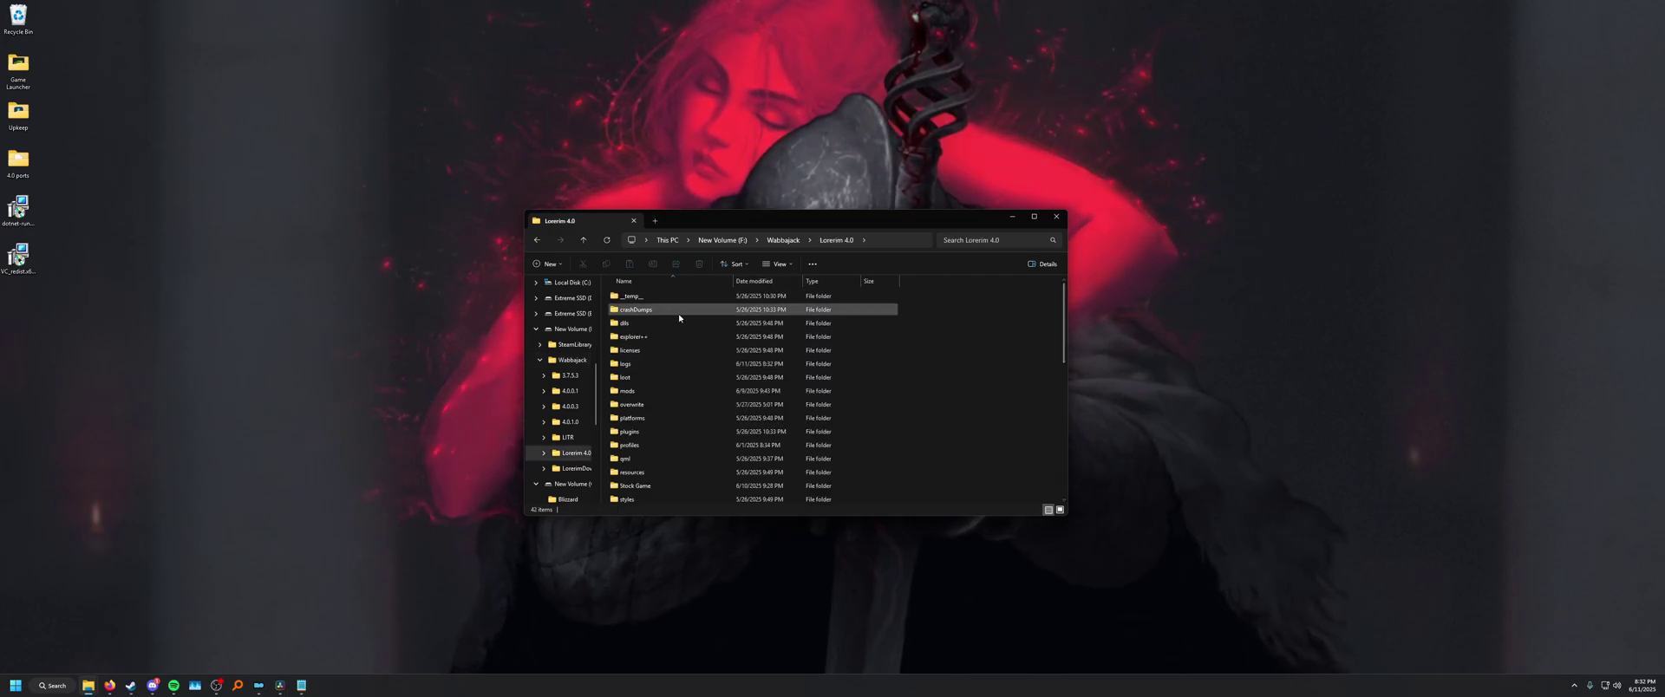
pyautogui.scroll(-9, 662, 319)
pyautogui.scroll(-1, 604, 406)
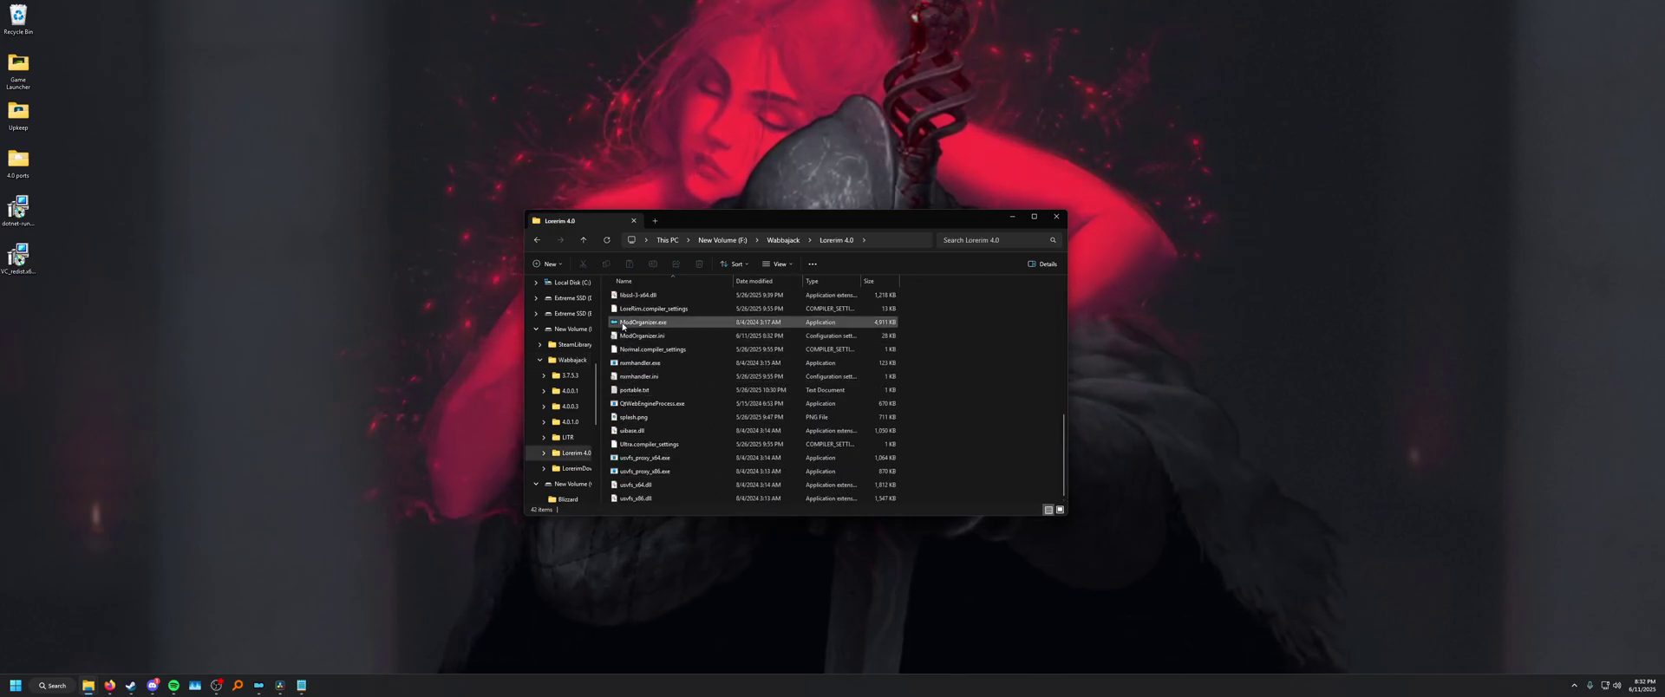
pyautogui.click(649, 326)
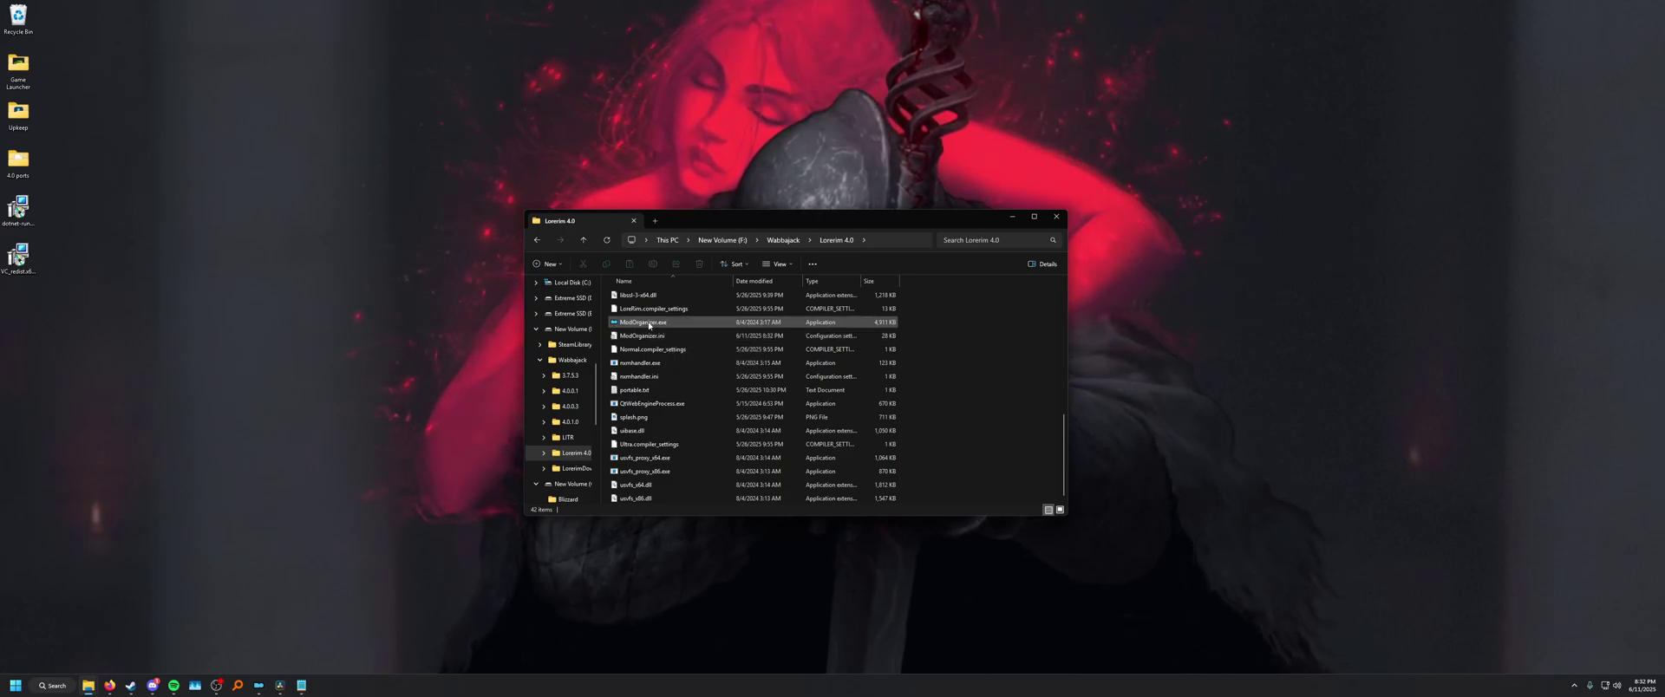
pyautogui.click(702, 333)
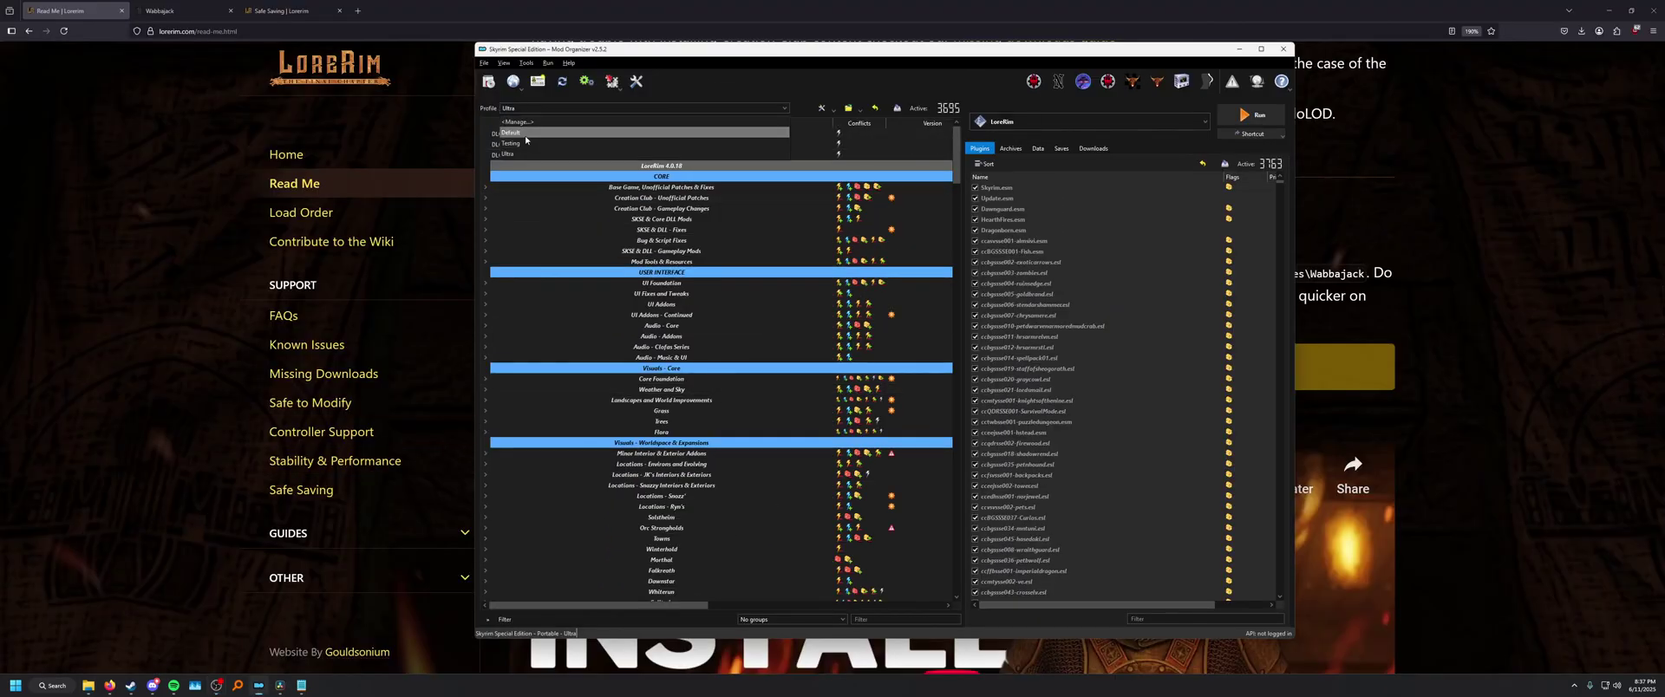
# Clear the contents of the Overwrite entry at the end of the mod list and confirm.
pyautogui.scroll(-20, 929, 470)
pyautogui.scroll(-15, 929, 470)
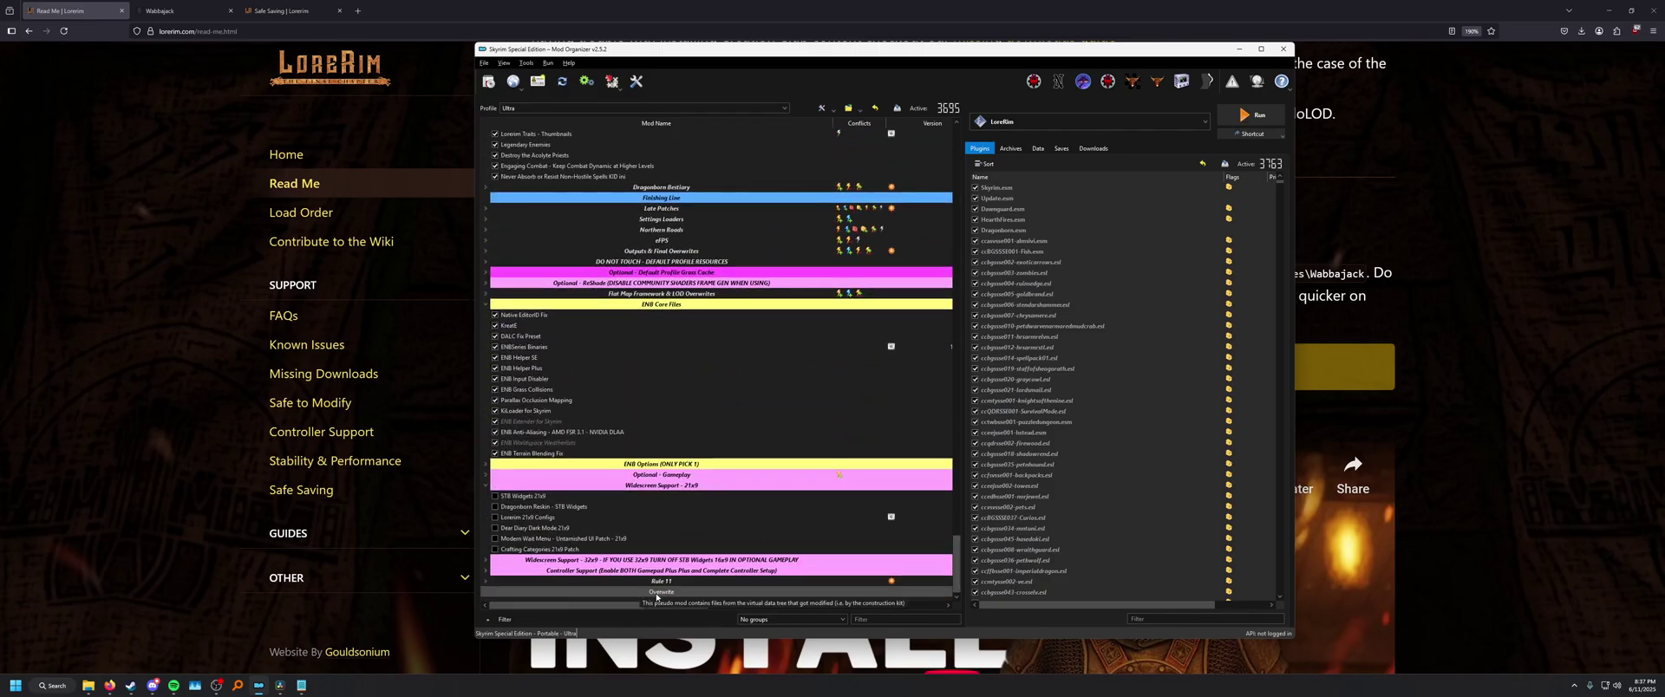
pyautogui.click(660, 594)
pyautogui.rightClick(661, 594)
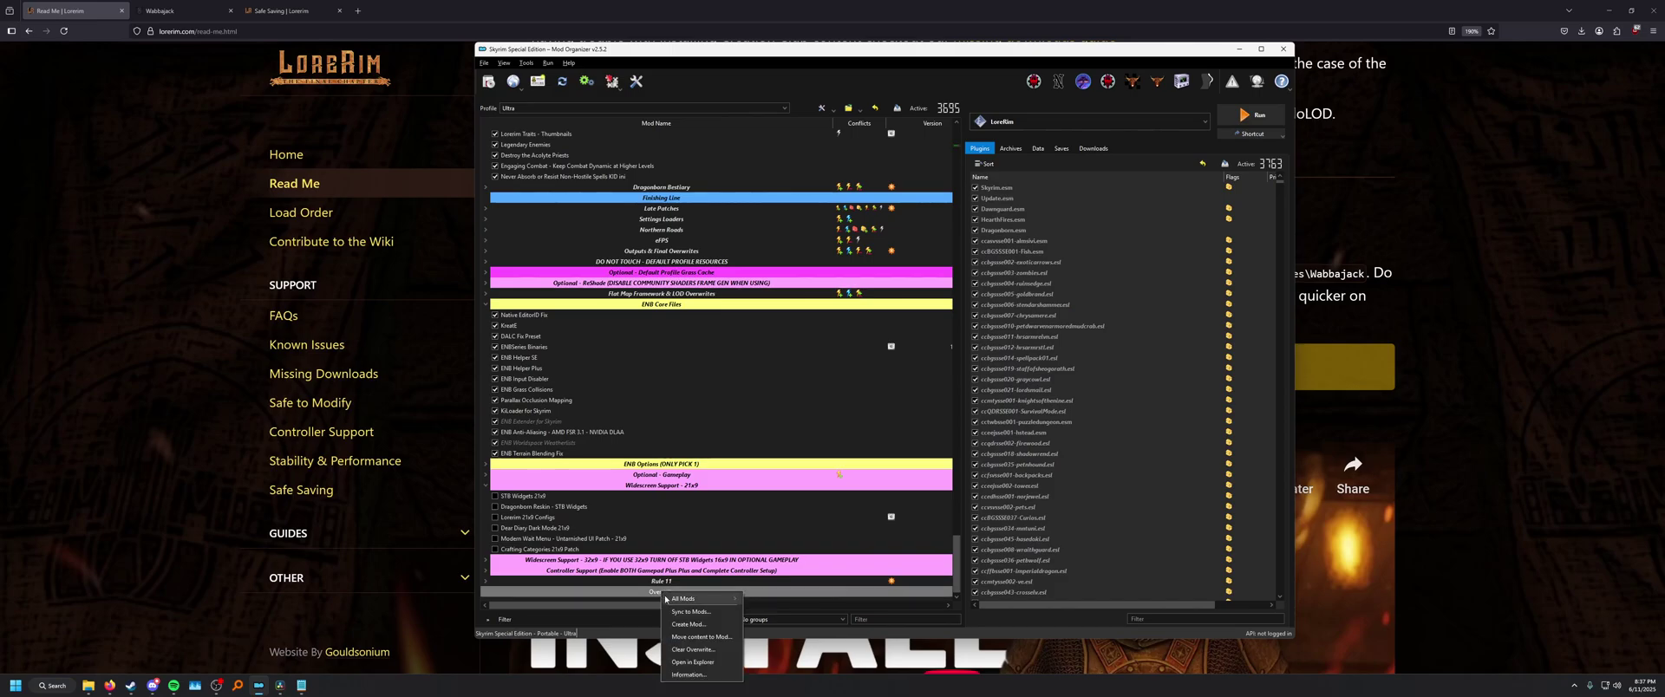
pyautogui.click(691, 650)
pyautogui.click(893, 366)
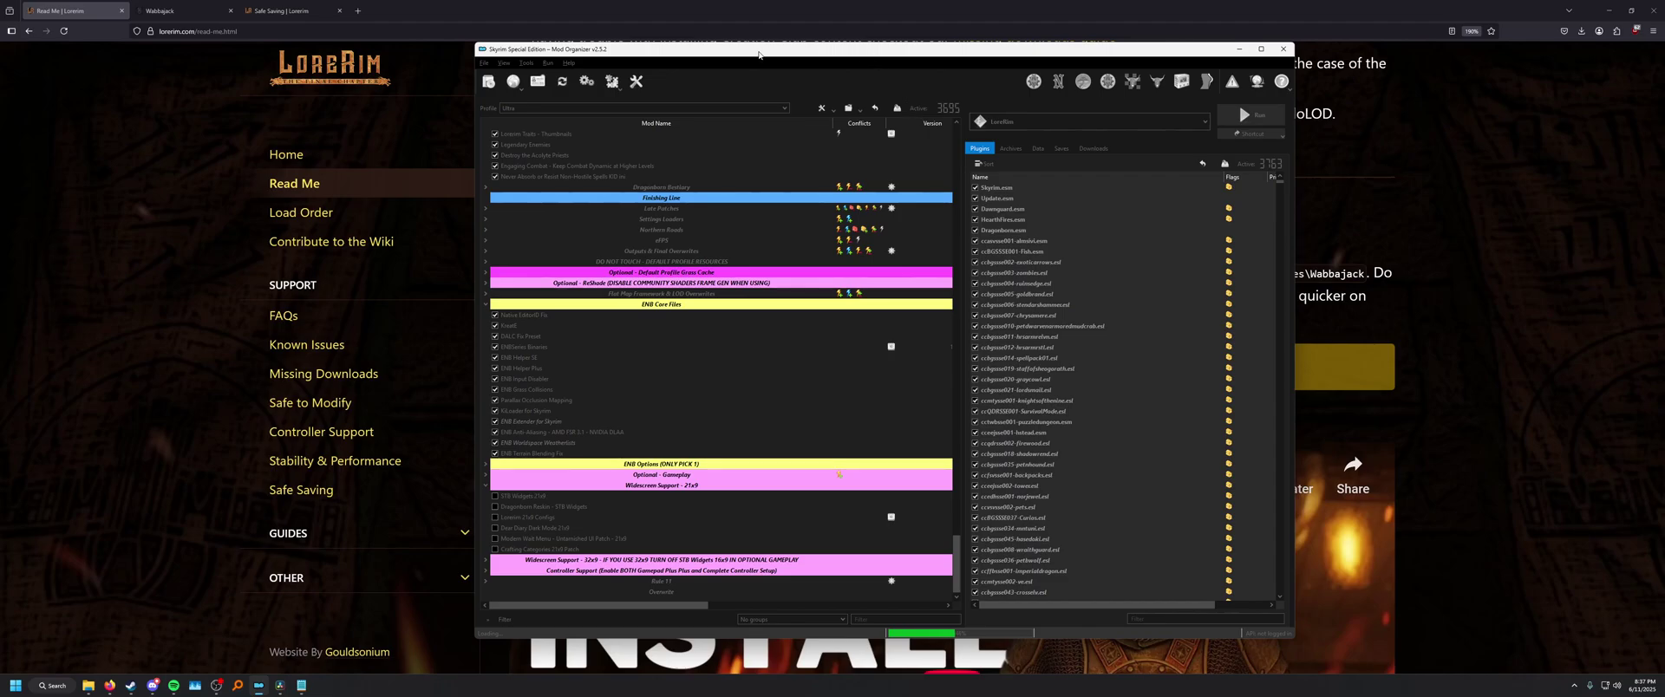
# Return to the start of the mod list and open the Set CPU Affinity tool.
pyautogui.moveTo(869, 67); pyautogui.dragTo(882, 68)
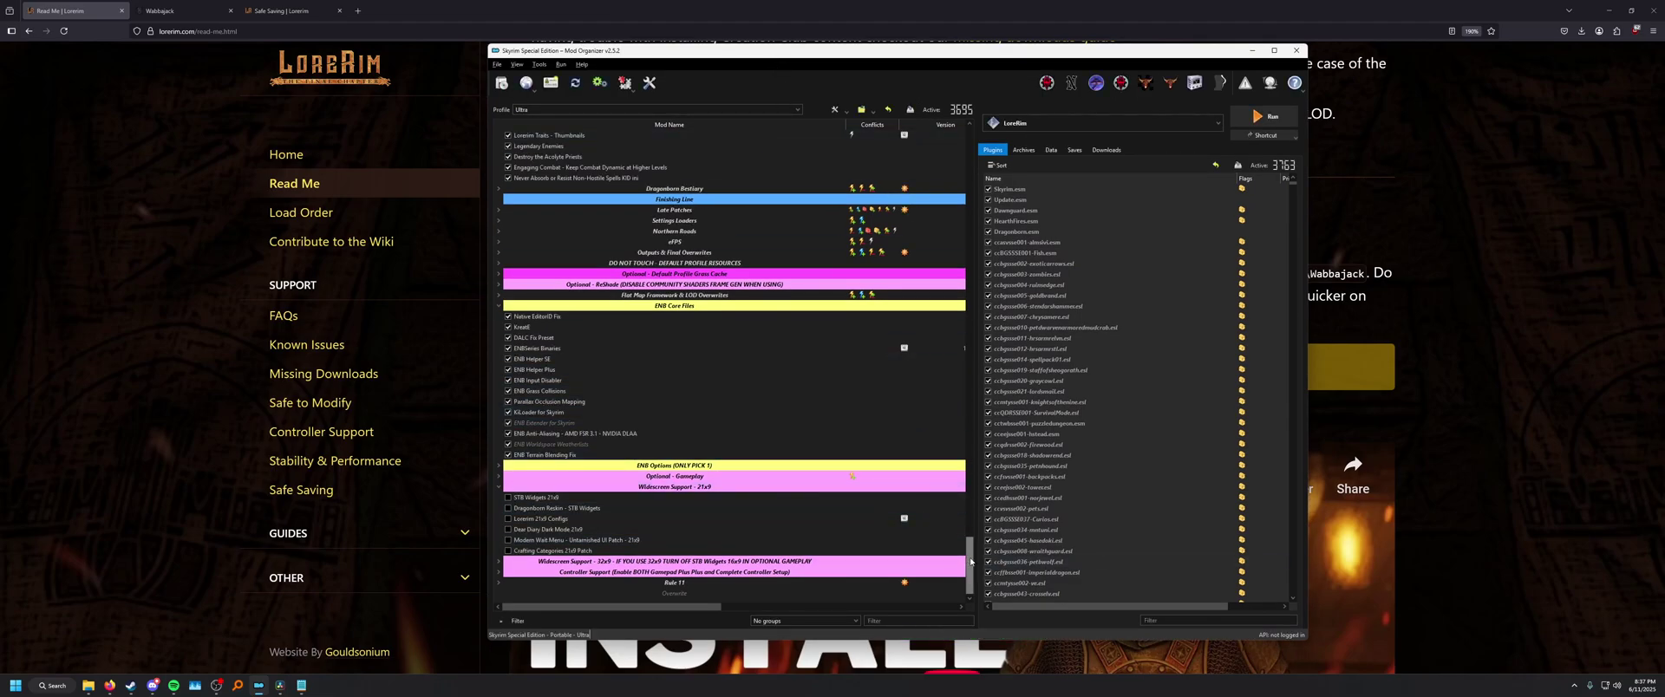
pyautogui.moveTo(965, 545); pyautogui.dragTo(973, 132)
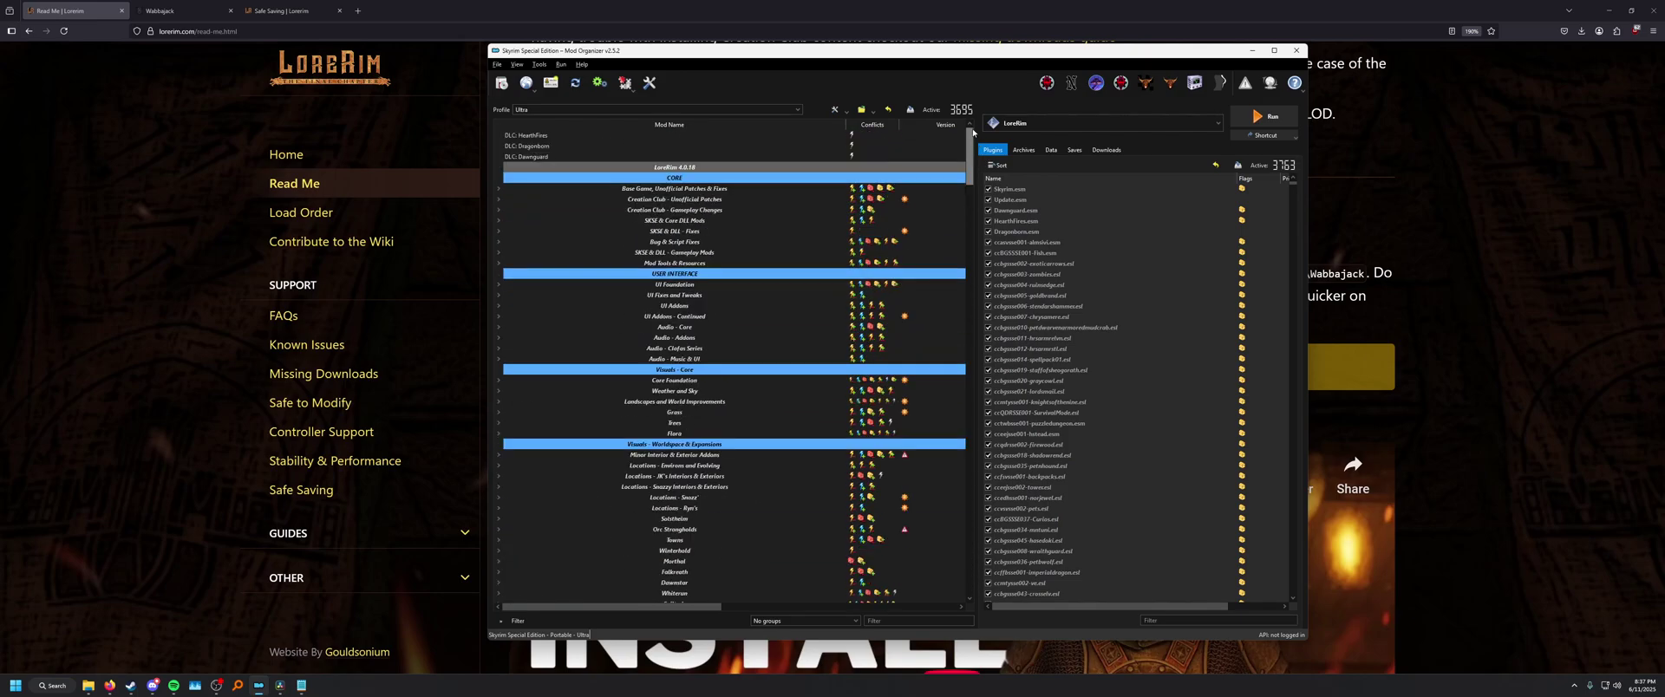
pyautogui.click(625, 84)
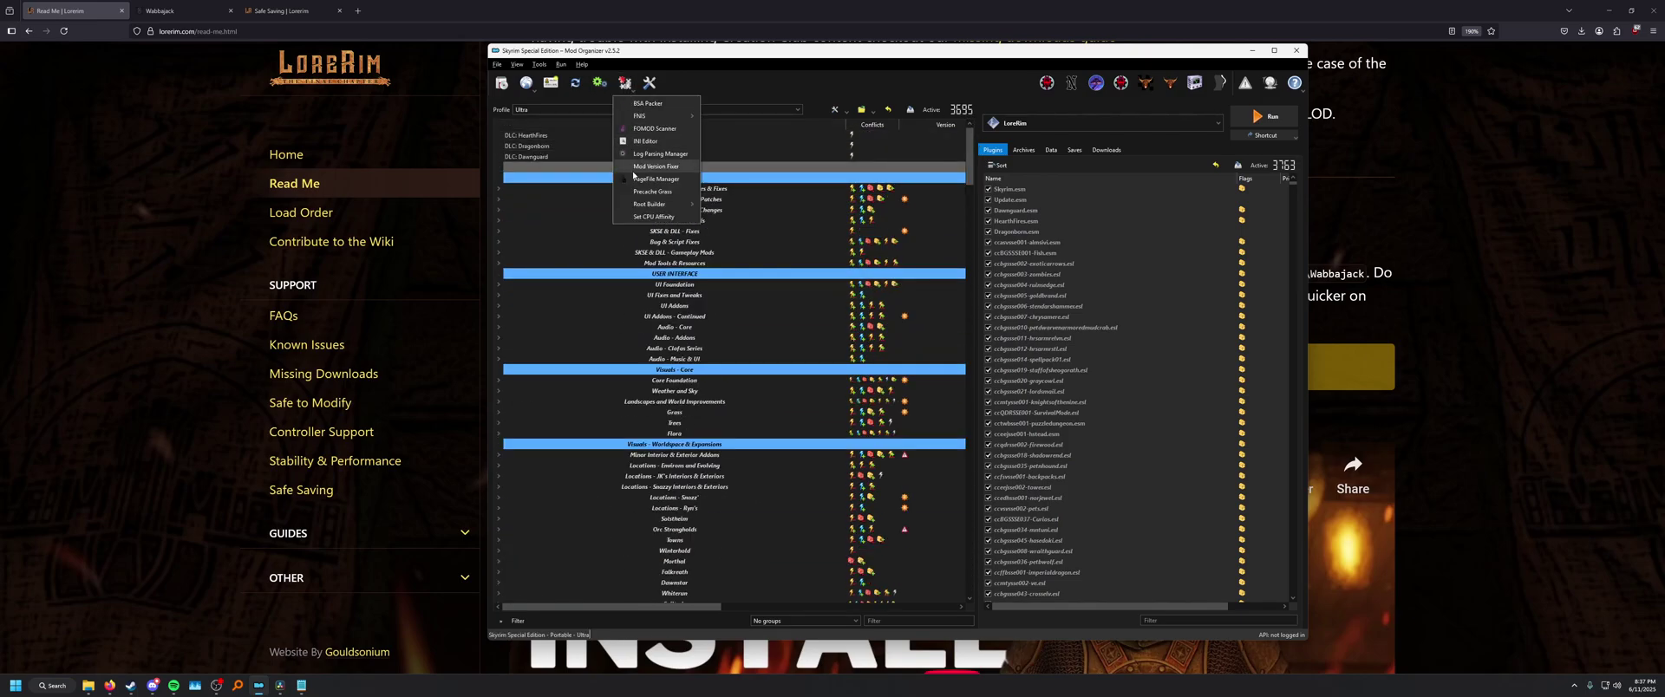
pyautogui.click(659, 217)
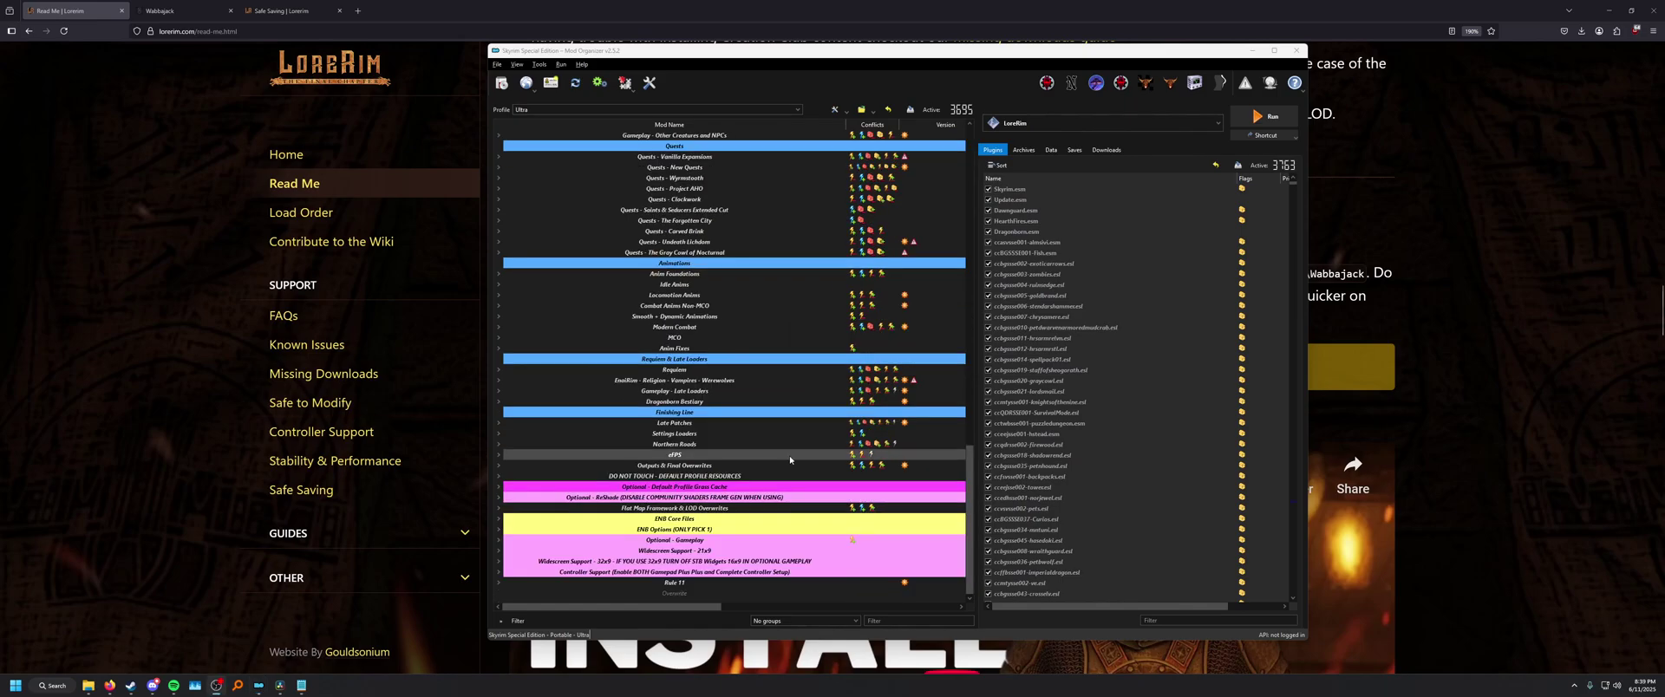
# Expand the ENB Options (ONLY PICK 1) separator to examine its presets, and check the options available for the Overwrite entry.
pyautogui.moveTo(970, 520); pyautogui.dragTo(970, 203)
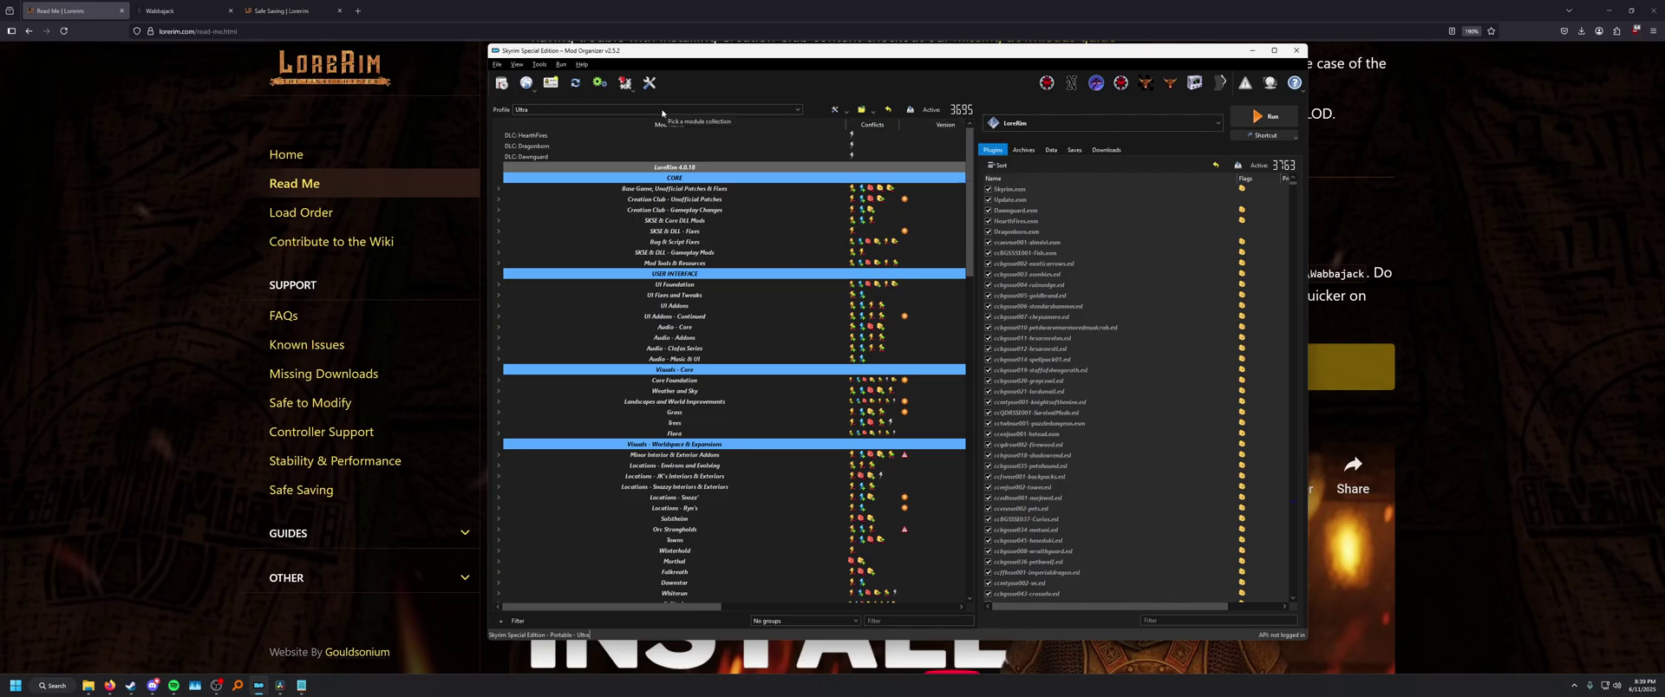
pyautogui.moveTo(944, 113)
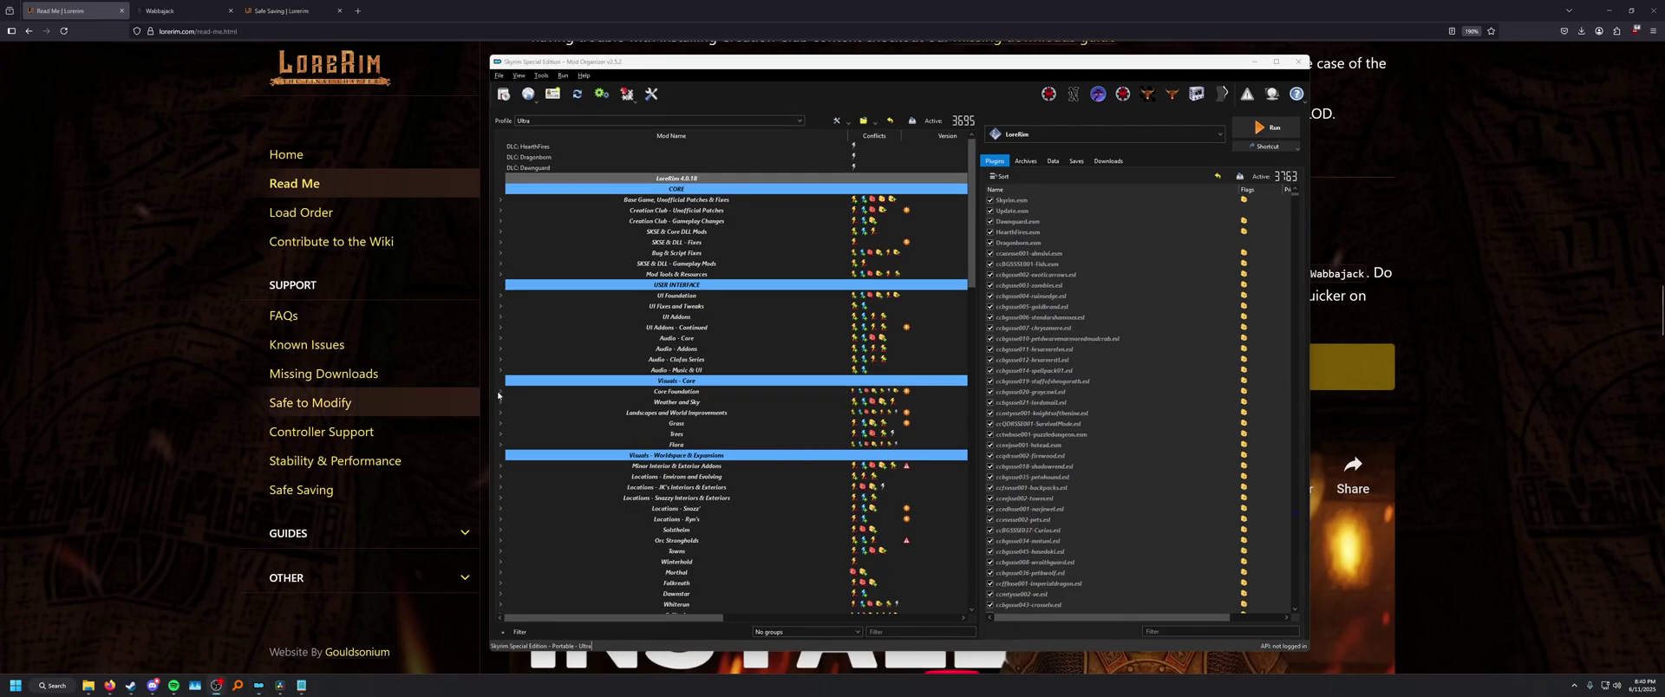
pyautogui.moveTo(970, 157); pyautogui.dragTo(964, 510)
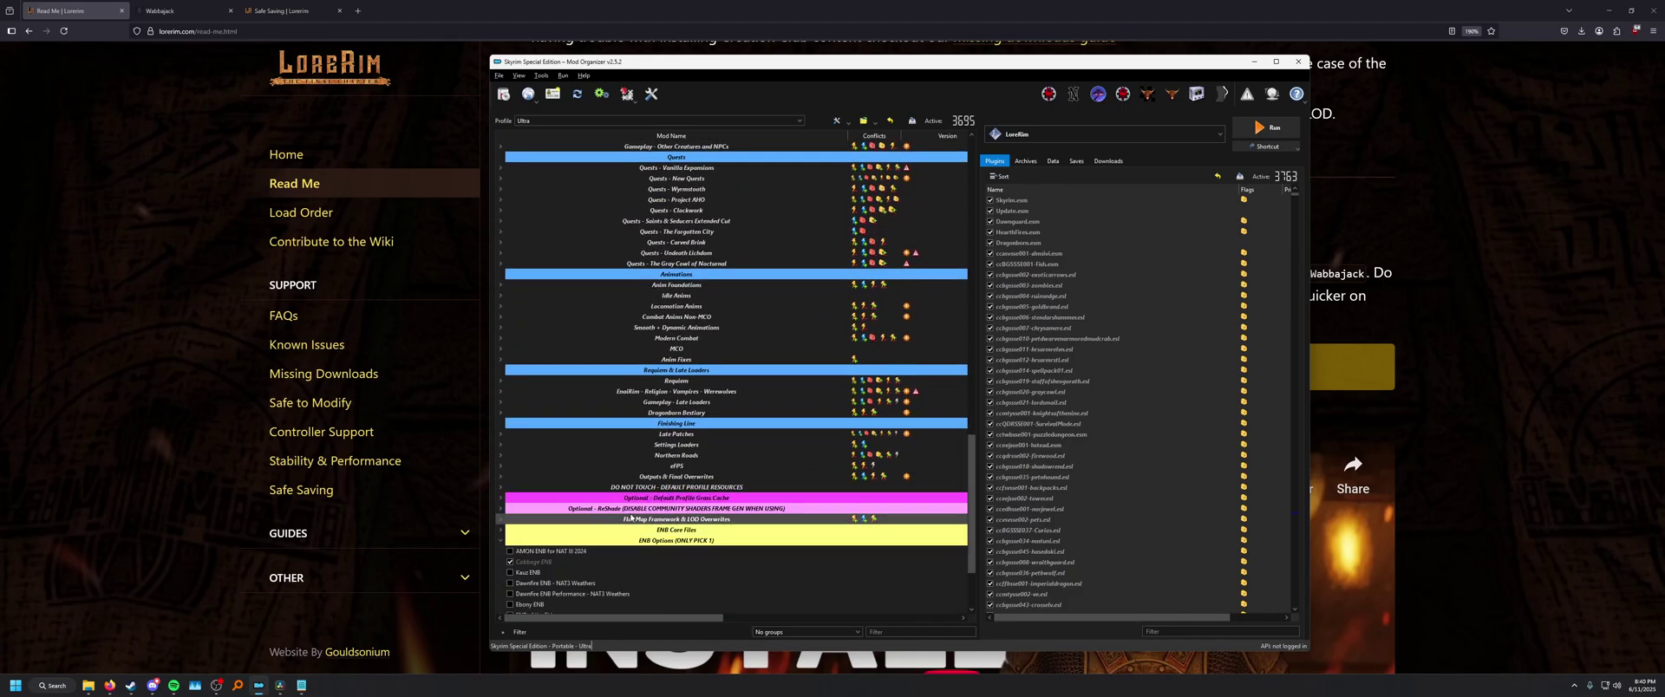
pyautogui.click(499, 540)
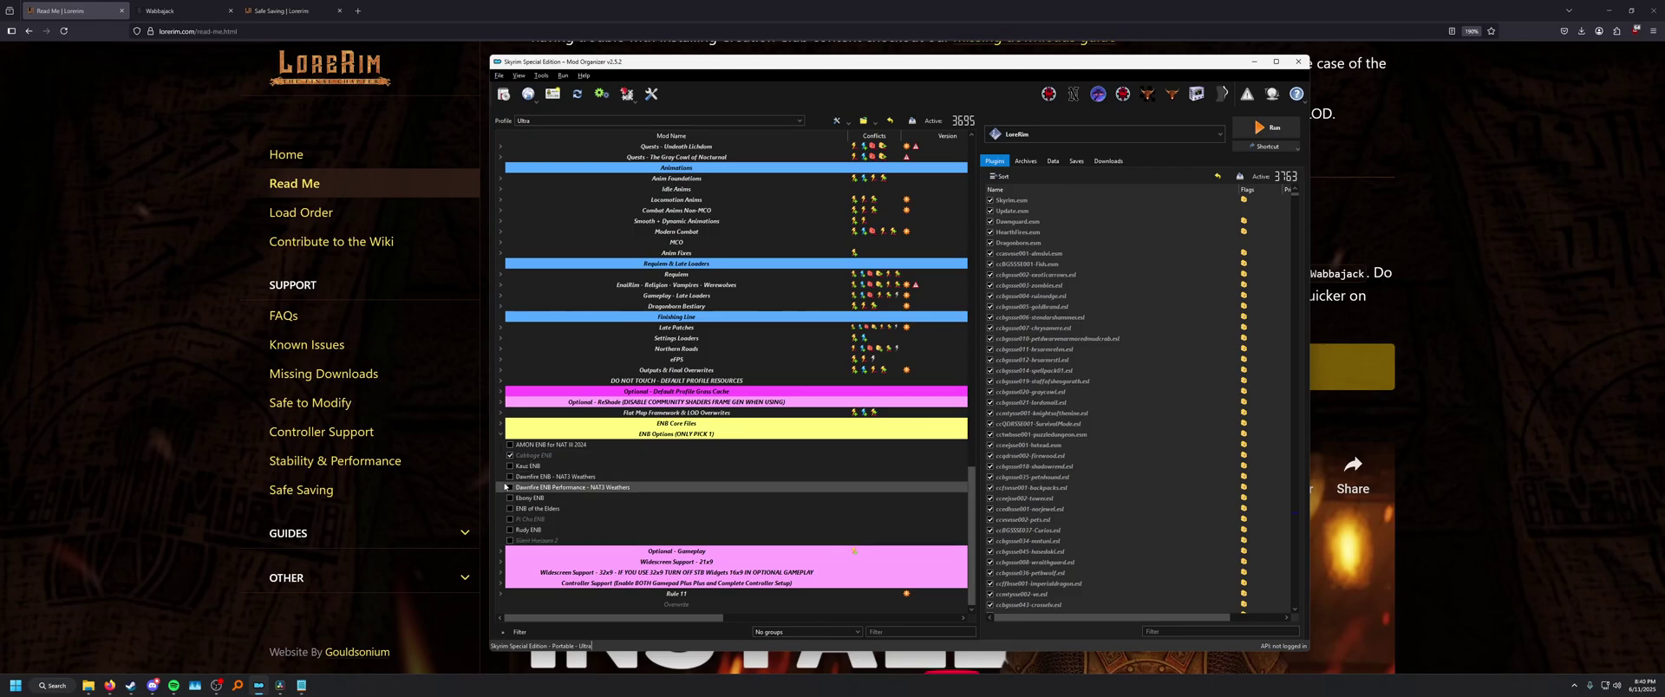
pyautogui.click(551, 511)
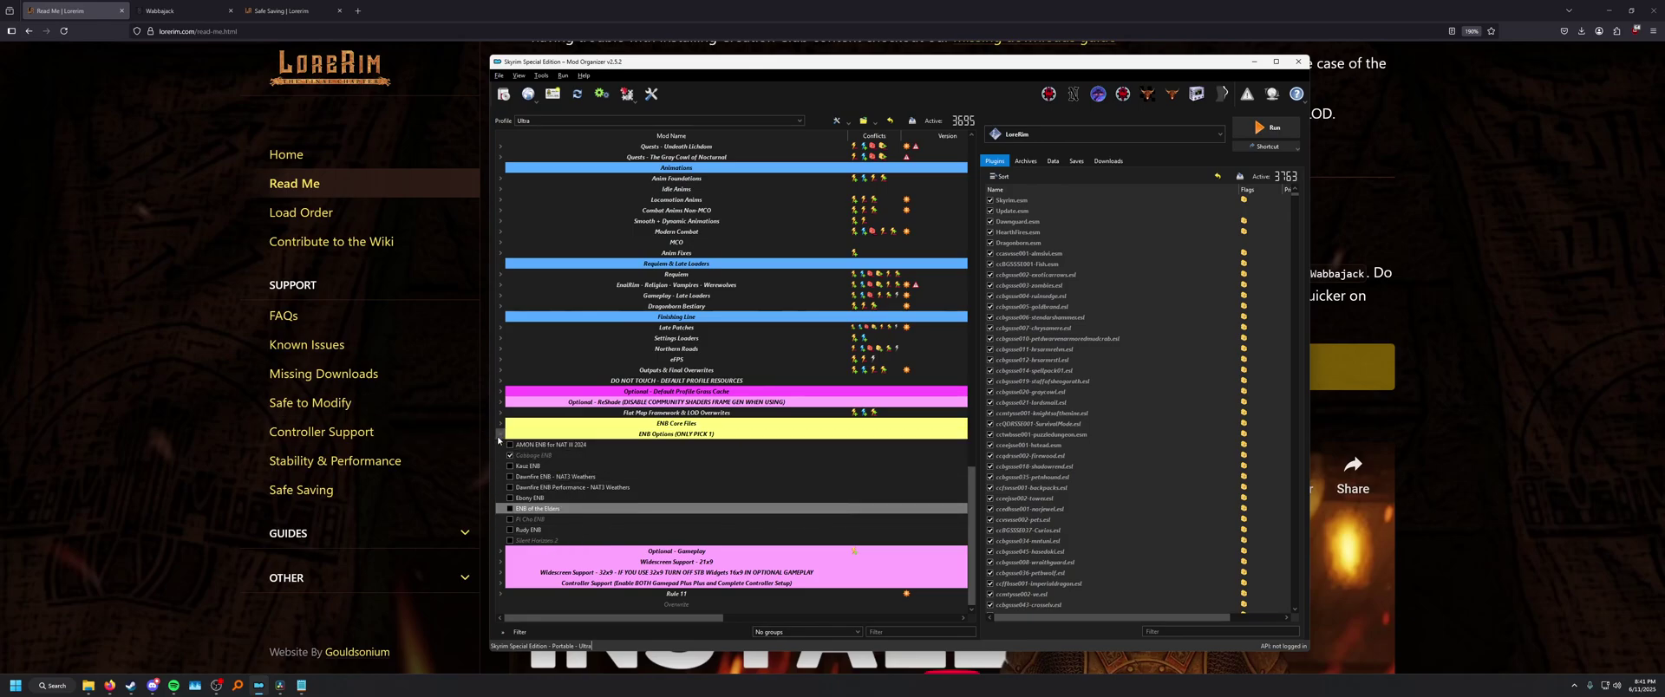
pyautogui.rightClick(650, 602)
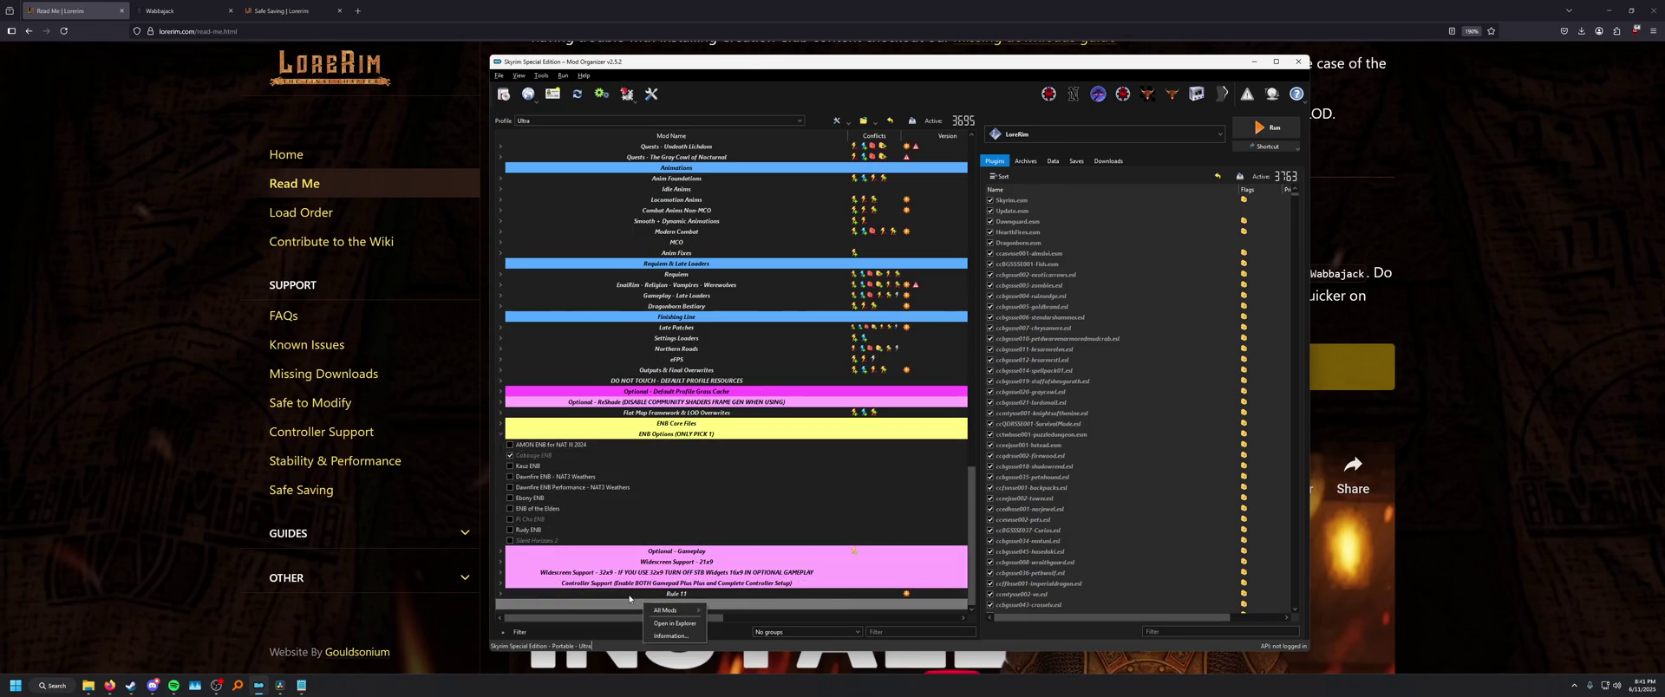
pyautogui.click(619, 608)
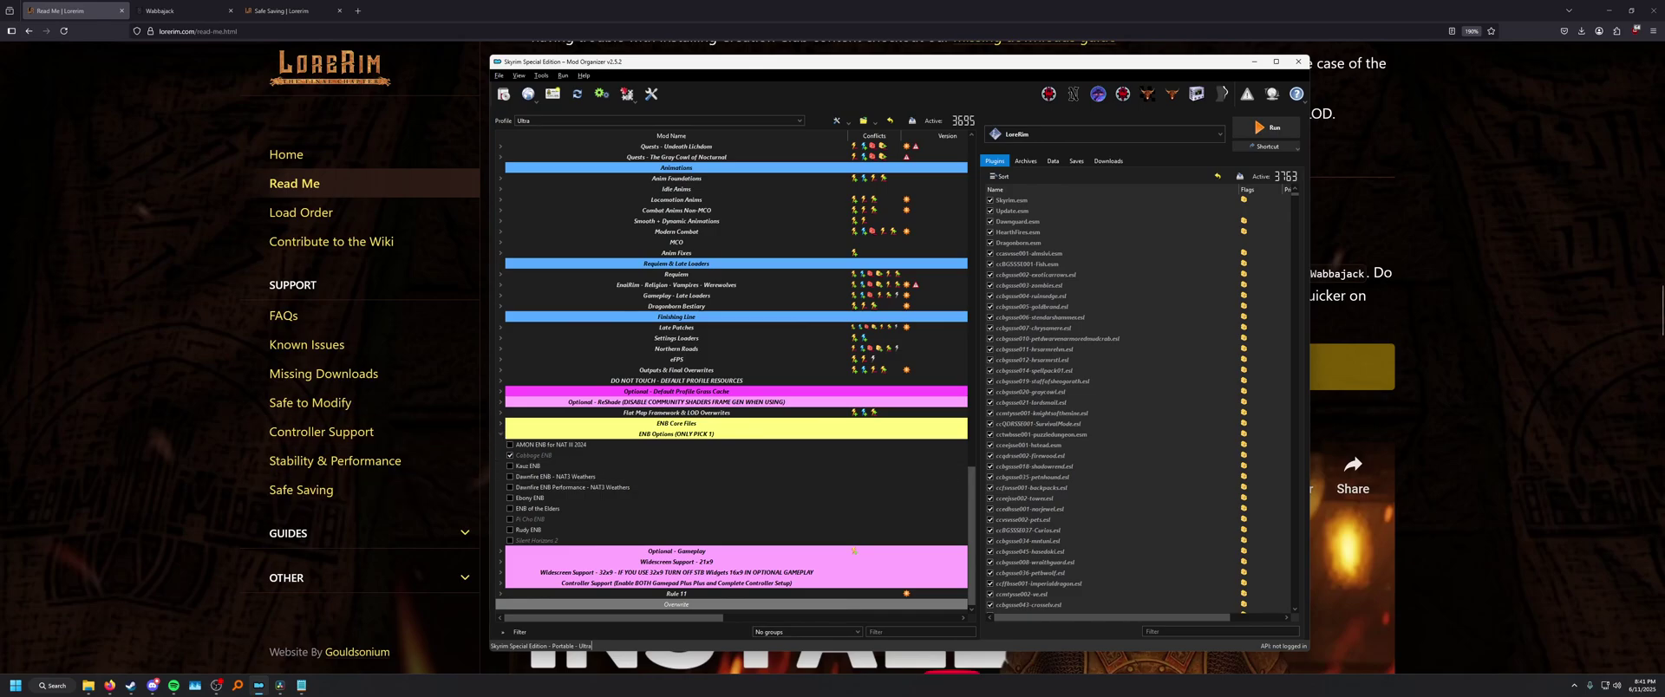
# Collapse the ENB options and examine the mods under Optional - Gameplay, Widescreen Support - 21x9 and Widescreen Support - 32x9.
pyautogui.click(501, 434)
pyautogui.click(508, 425)
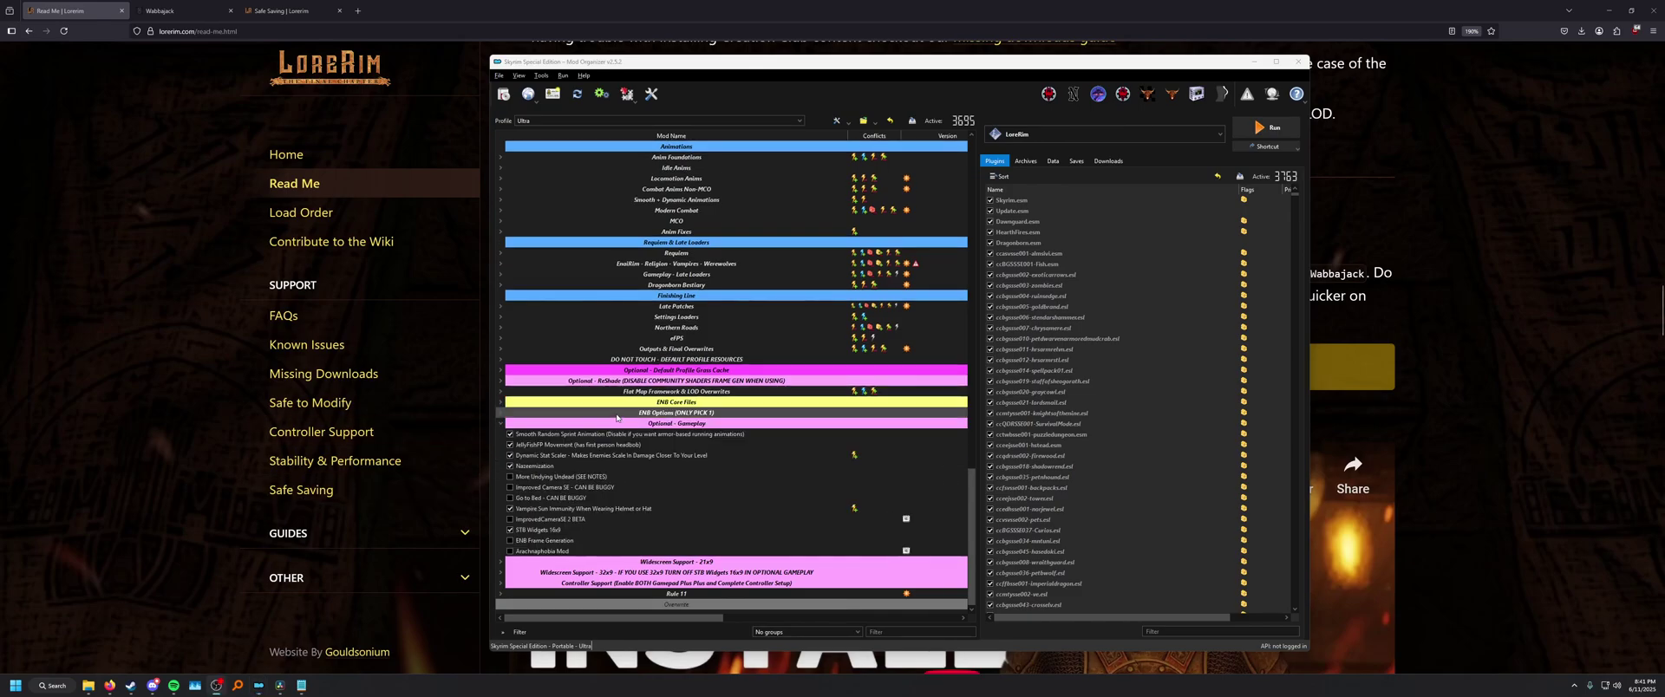
pyautogui.click(507, 424)
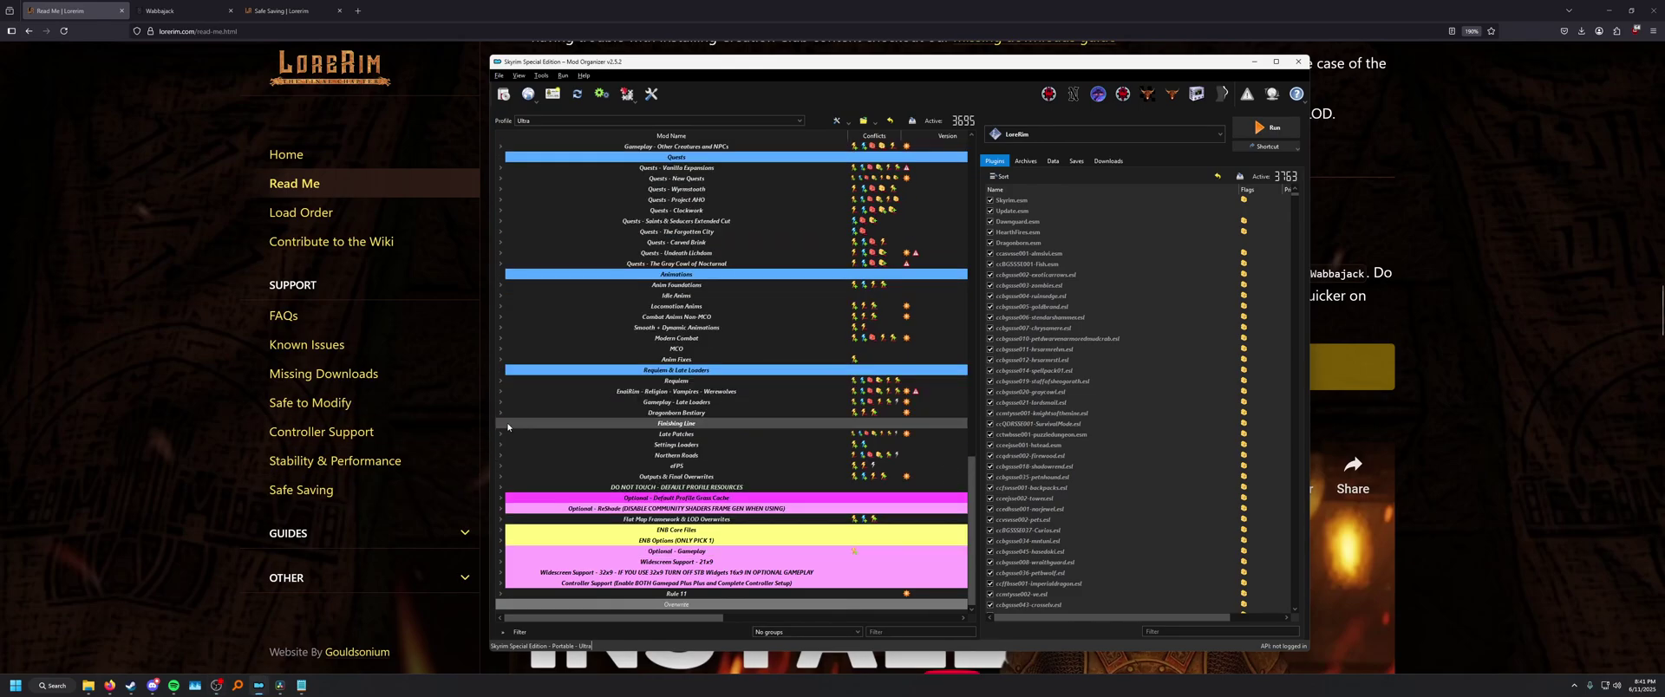
pyautogui.click(500, 562)
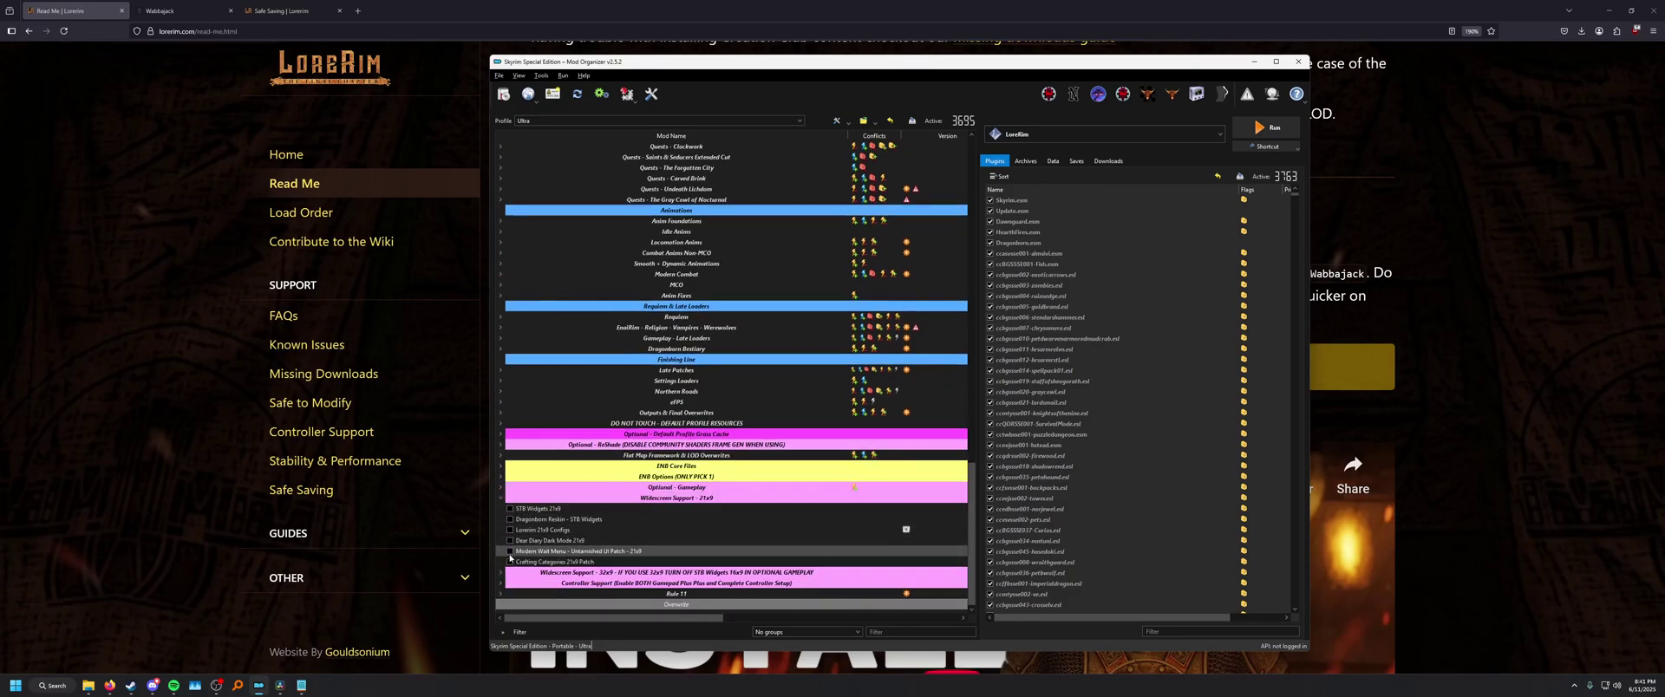
pyautogui.click(500, 498)
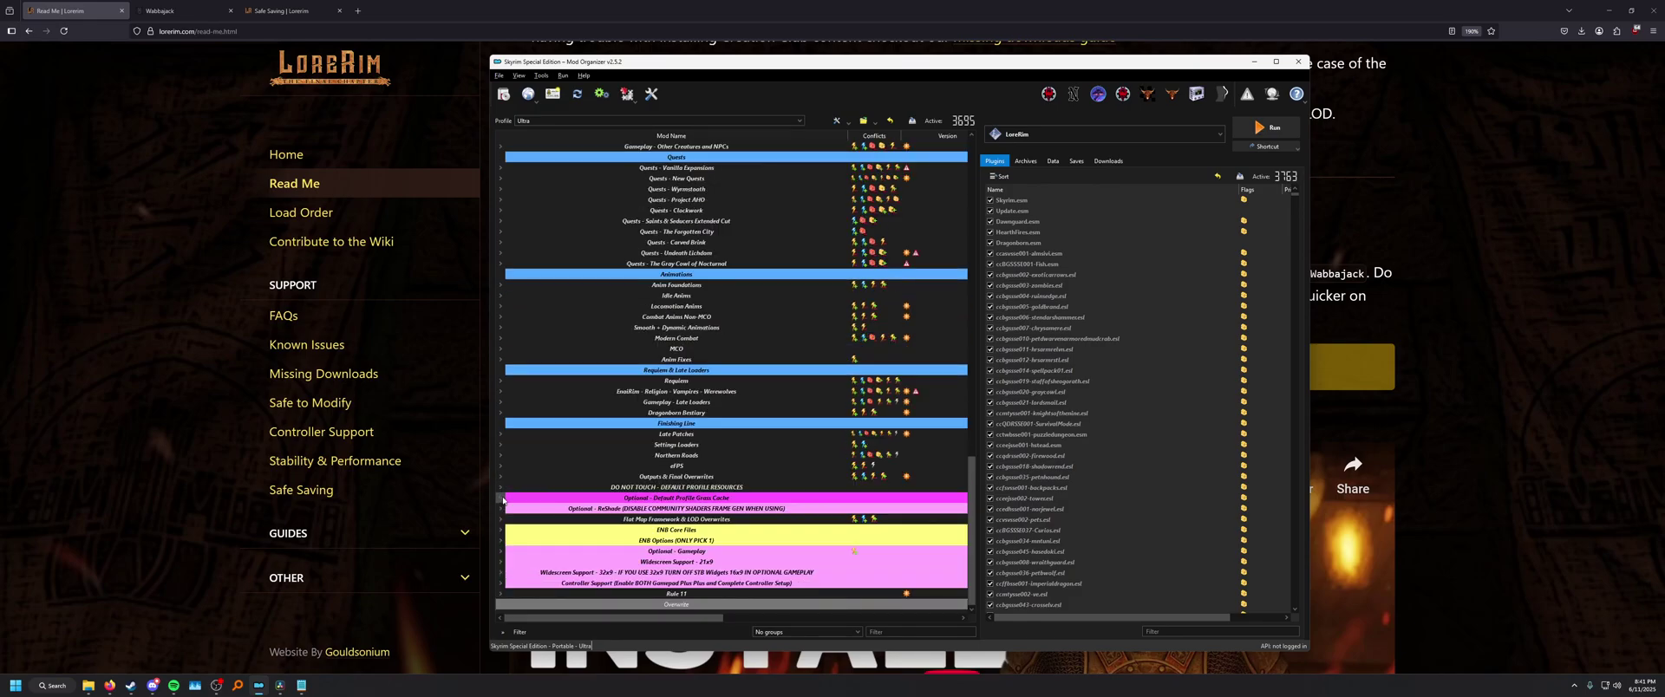
pyautogui.click(501, 572)
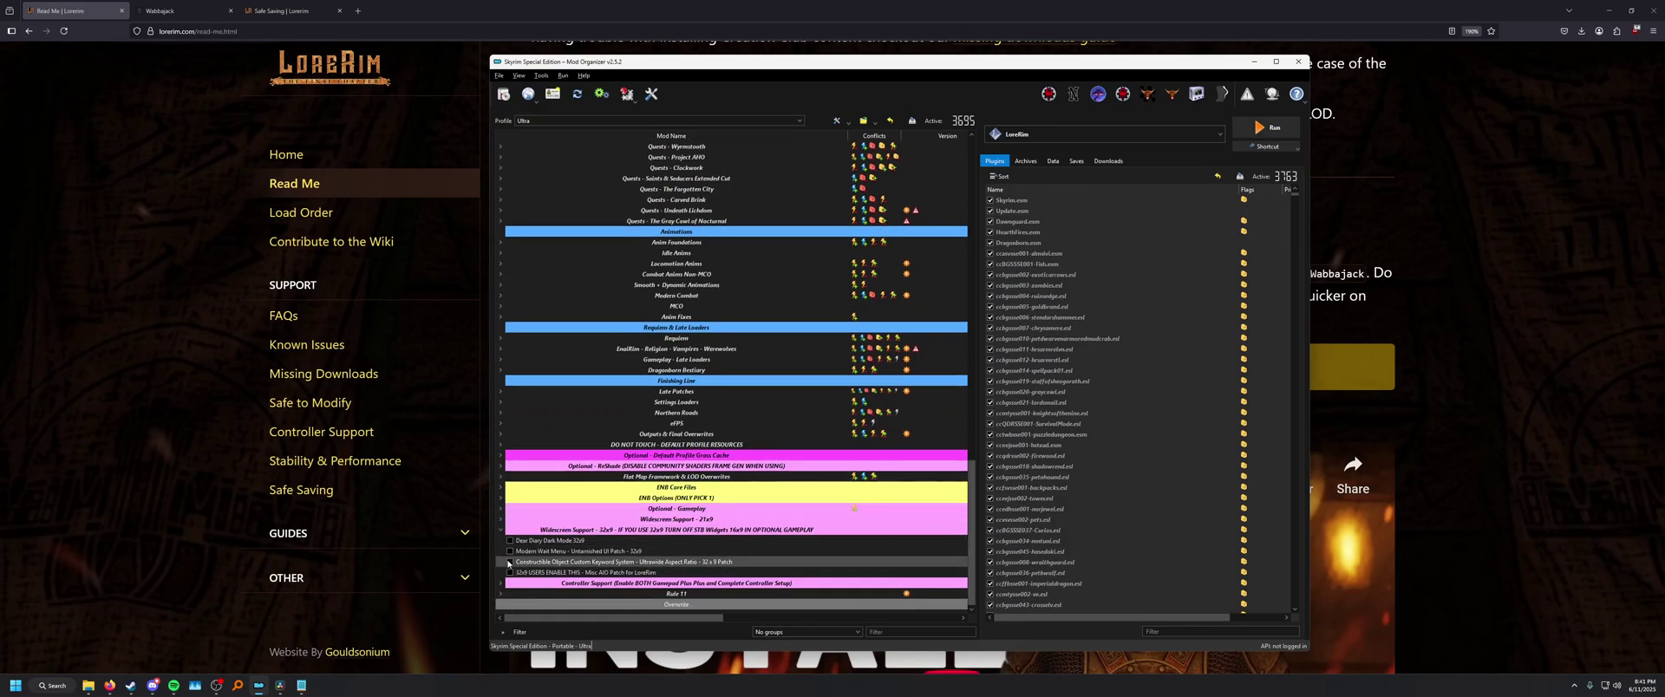
pyautogui.click(501, 508)
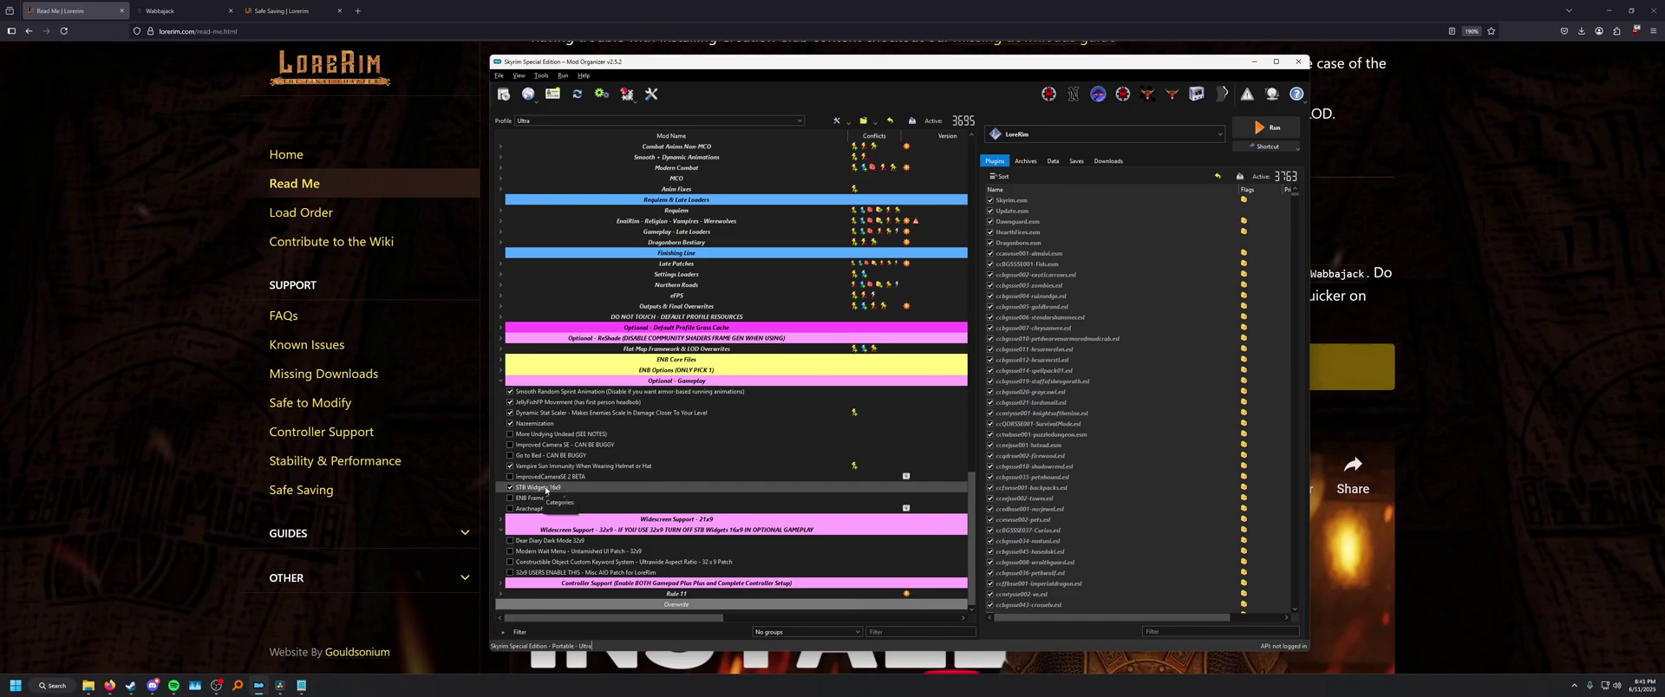
# Filter the mod list by "lorerim - mcm" and open the details of the LoreRim - MCM and INI Settings mod.
pyautogui.hotkey('alt', 'Tab')
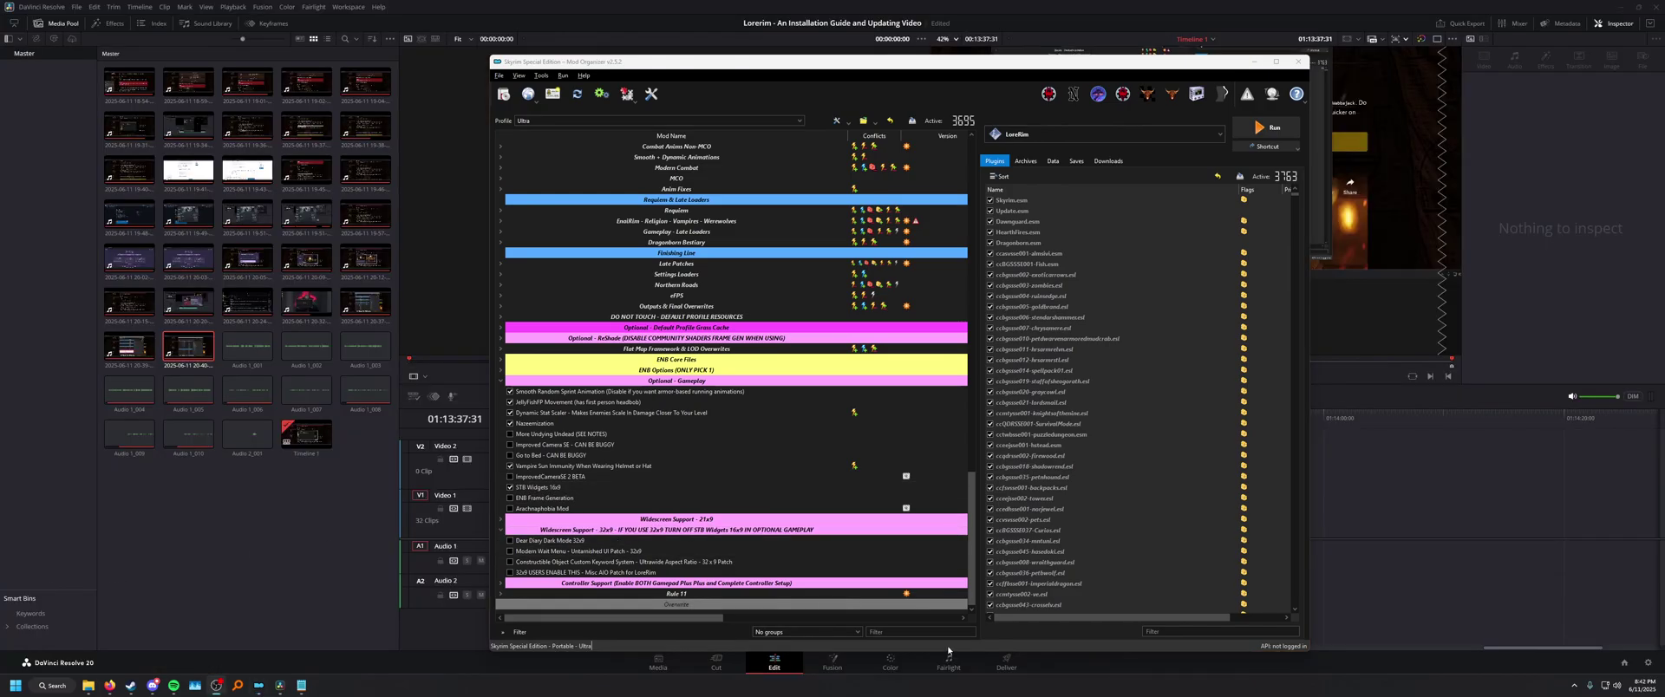
pyautogui.click(914, 632)
pyautogui.write('lorerim')
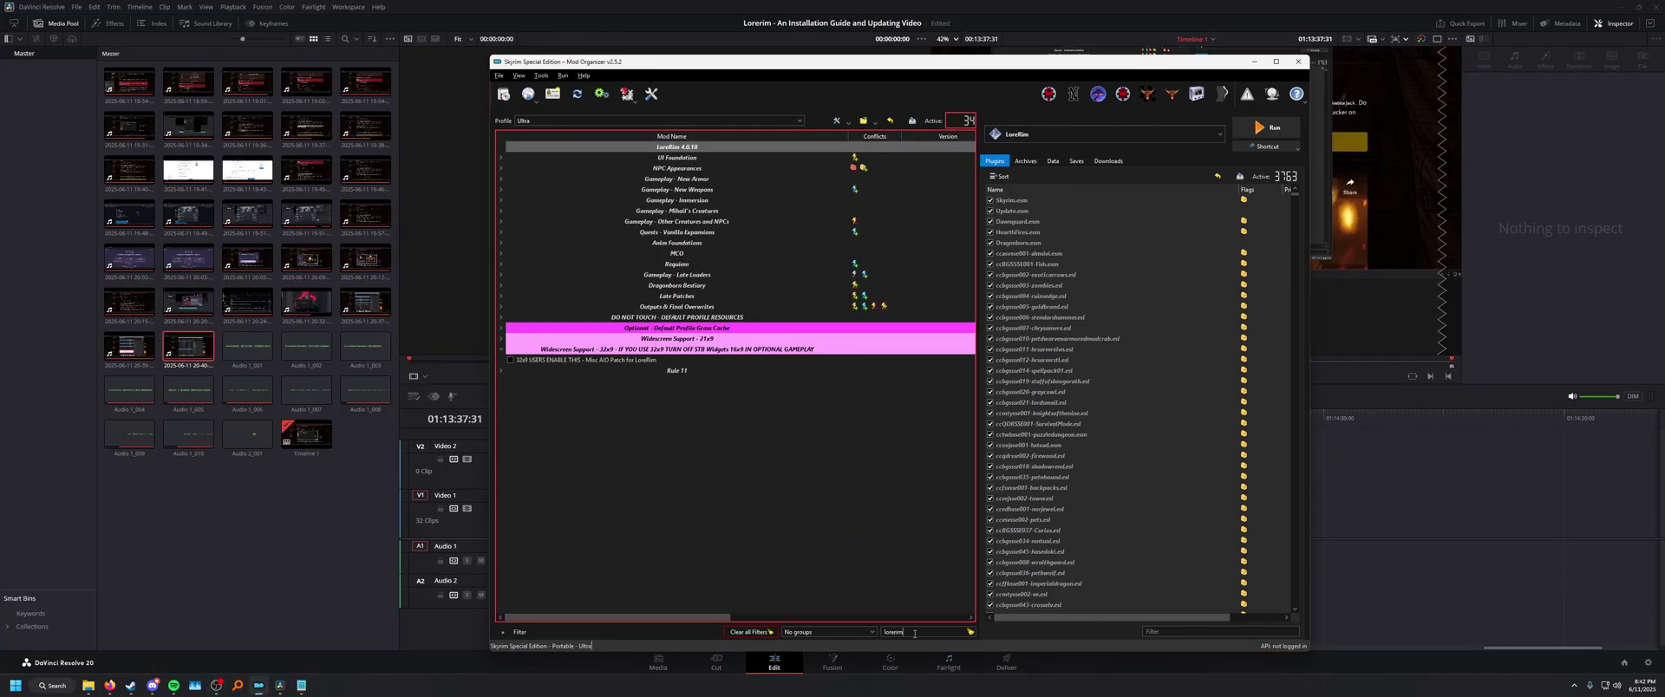
pyautogui.write(' - mcm')
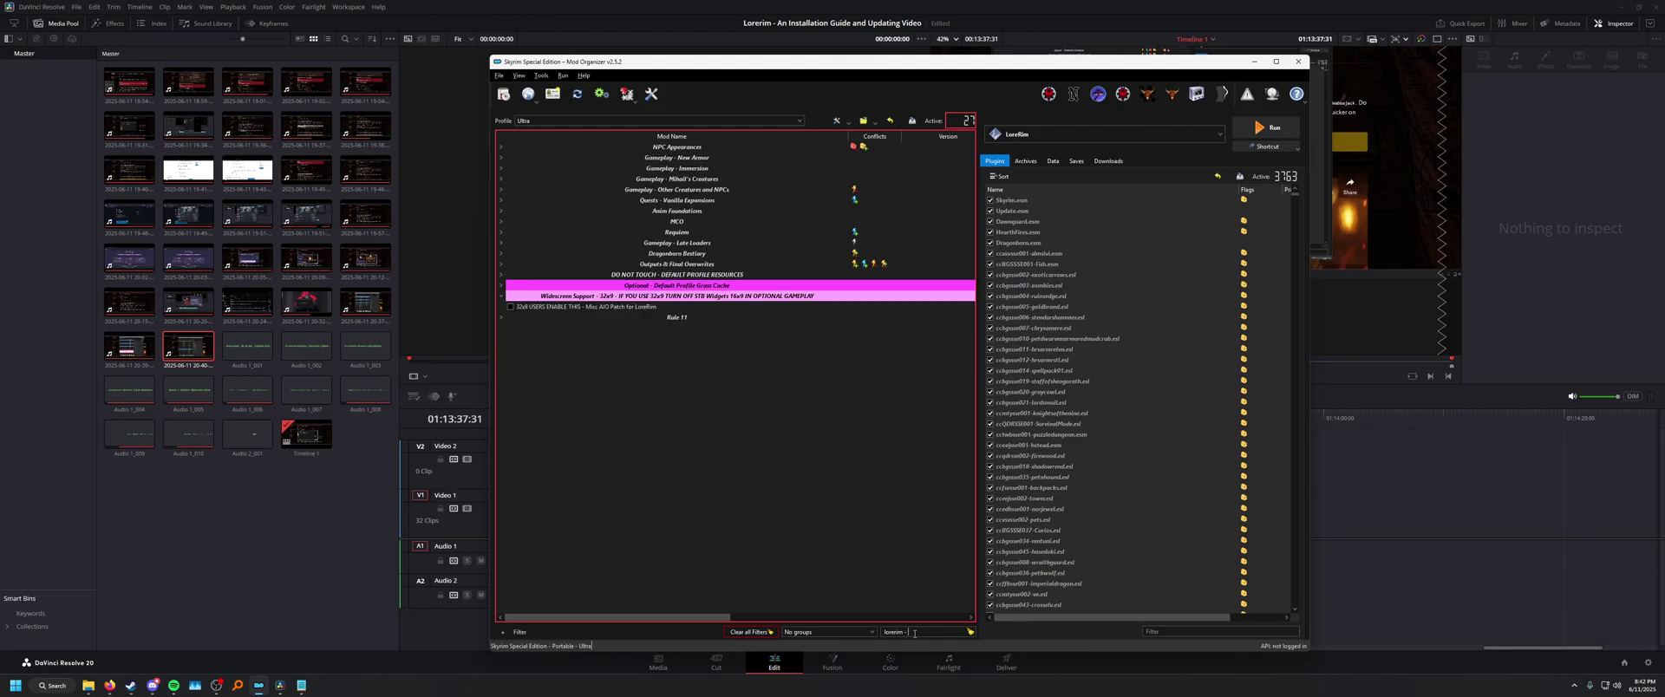
pyautogui.click(501, 146)
pyautogui.doubleClick(685, 158)
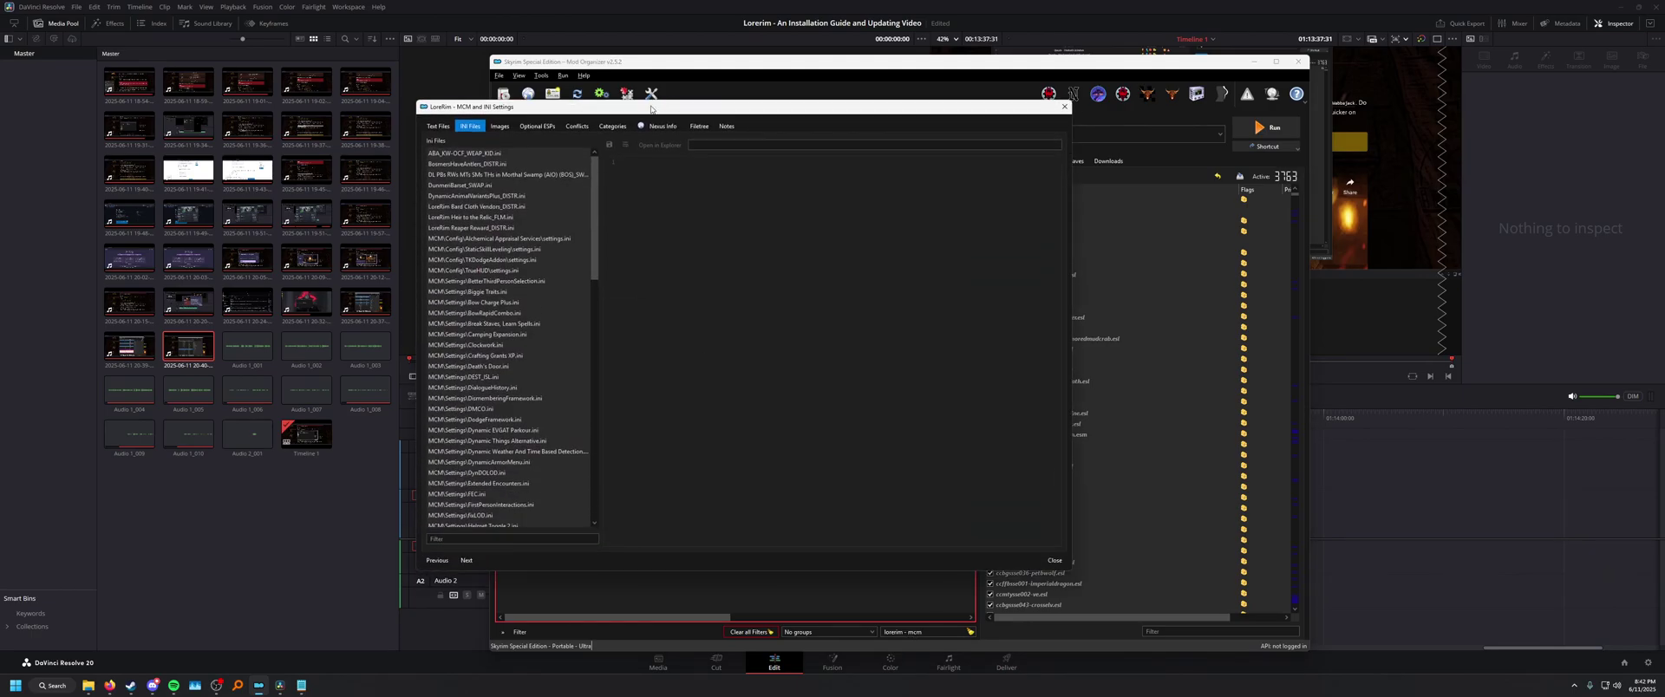
# Filter the mod's INI files by "display" and open SSEDisplayTweaks.ini.
pyautogui.scroll(-4, 850, 235)
pyautogui.scroll(-2, 850, 235)
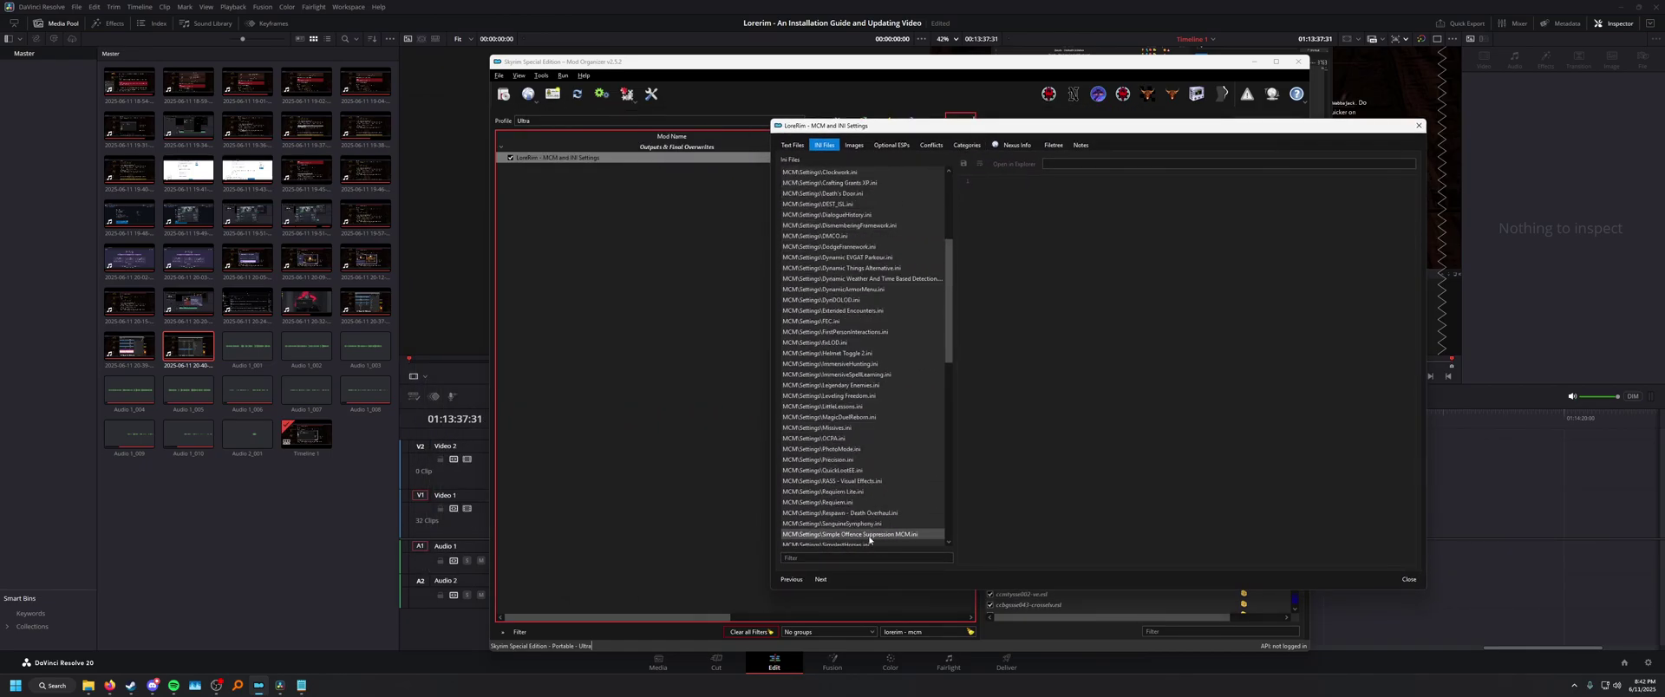
pyautogui.click(807, 558)
pyautogui.write('display')
pyautogui.click(833, 183)
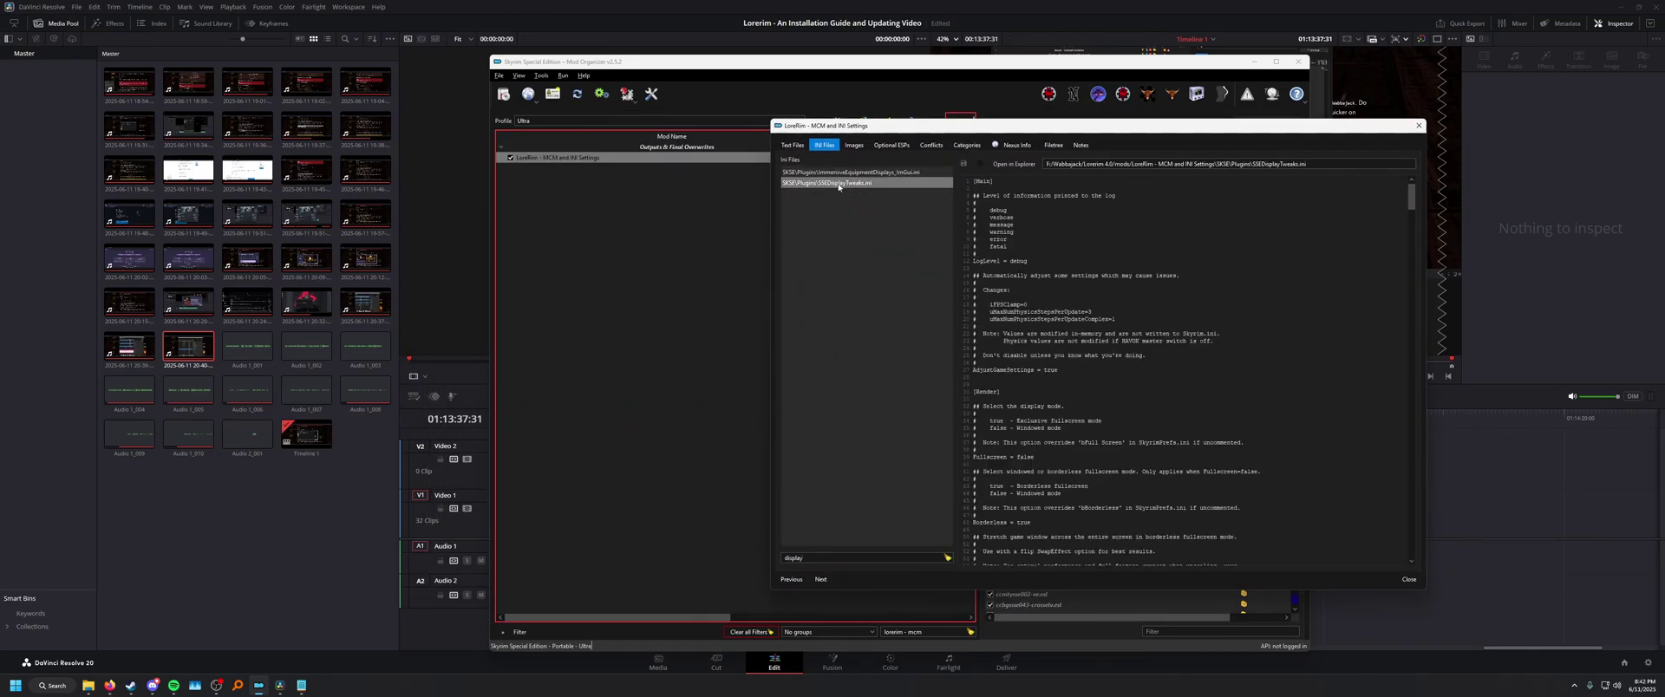
# Find the commented-out Resolution line in SSEDisplayTweaks.ini, highlight it, and close the mod's details.
pyautogui.scroll(-4, 1047, 219)
pyautogui.scroll(-20, 1047, 219)
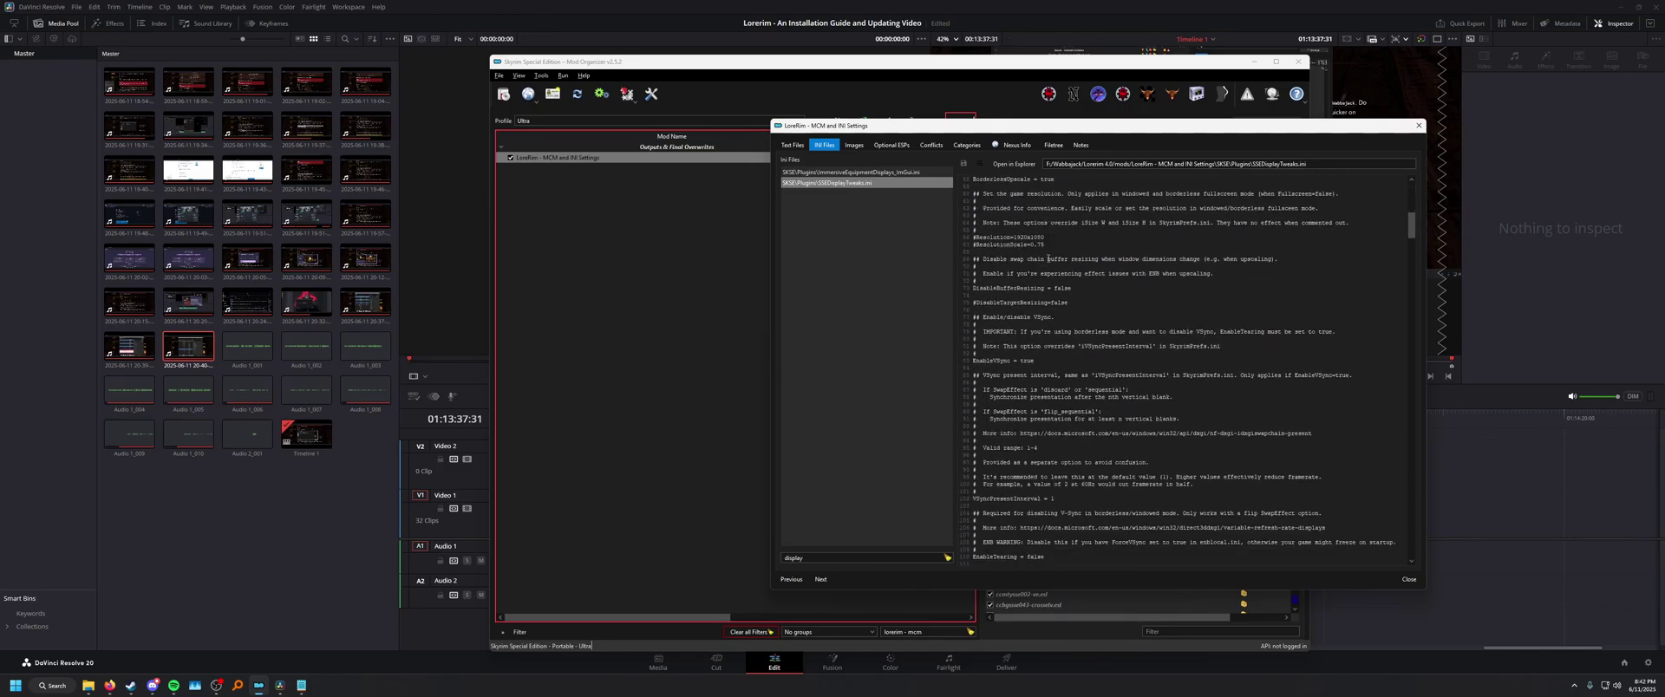
pyautogui.scroll(7, 1030, 425)
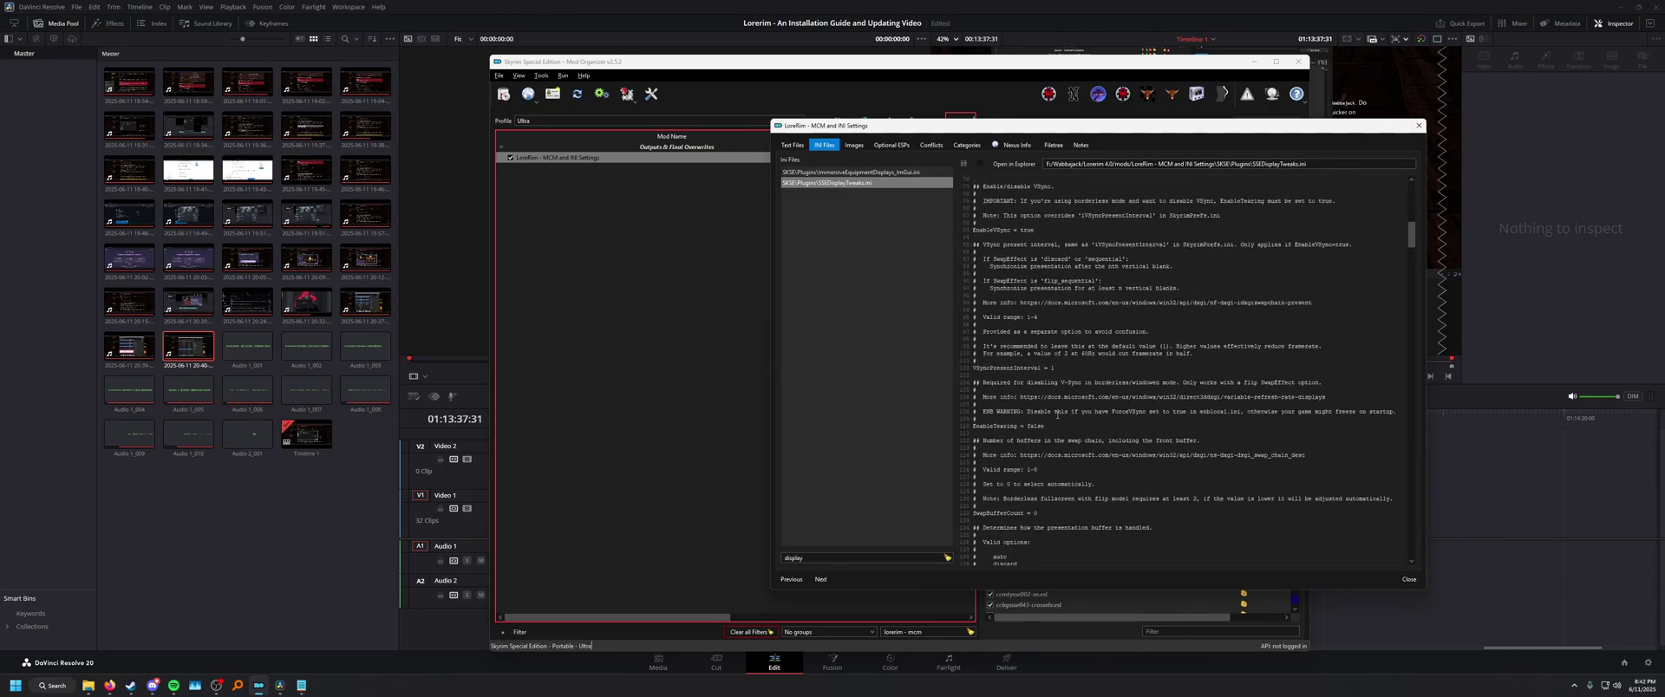
pyautogui.scroll(3, 1045, 347)
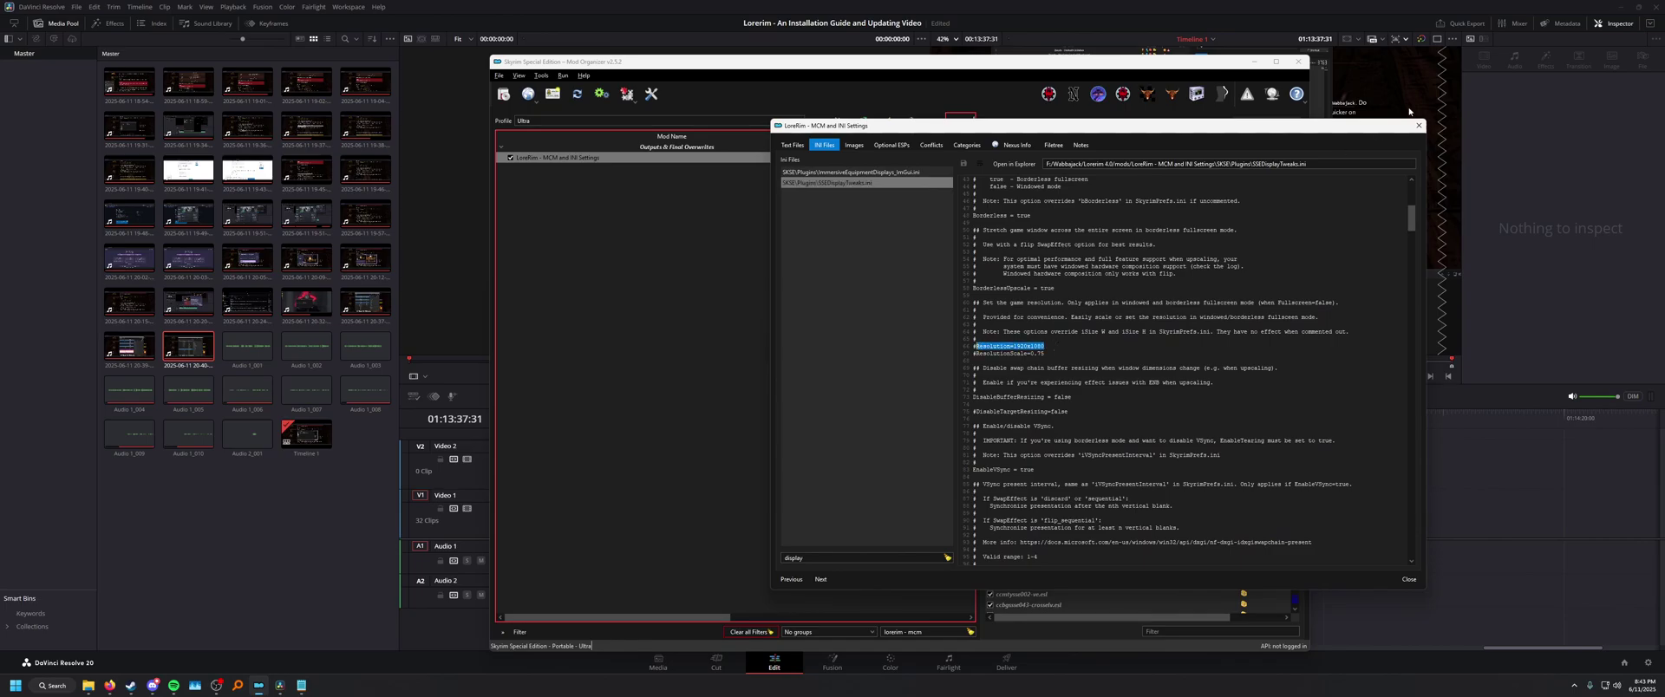
pyautogui.click(1419, 127)
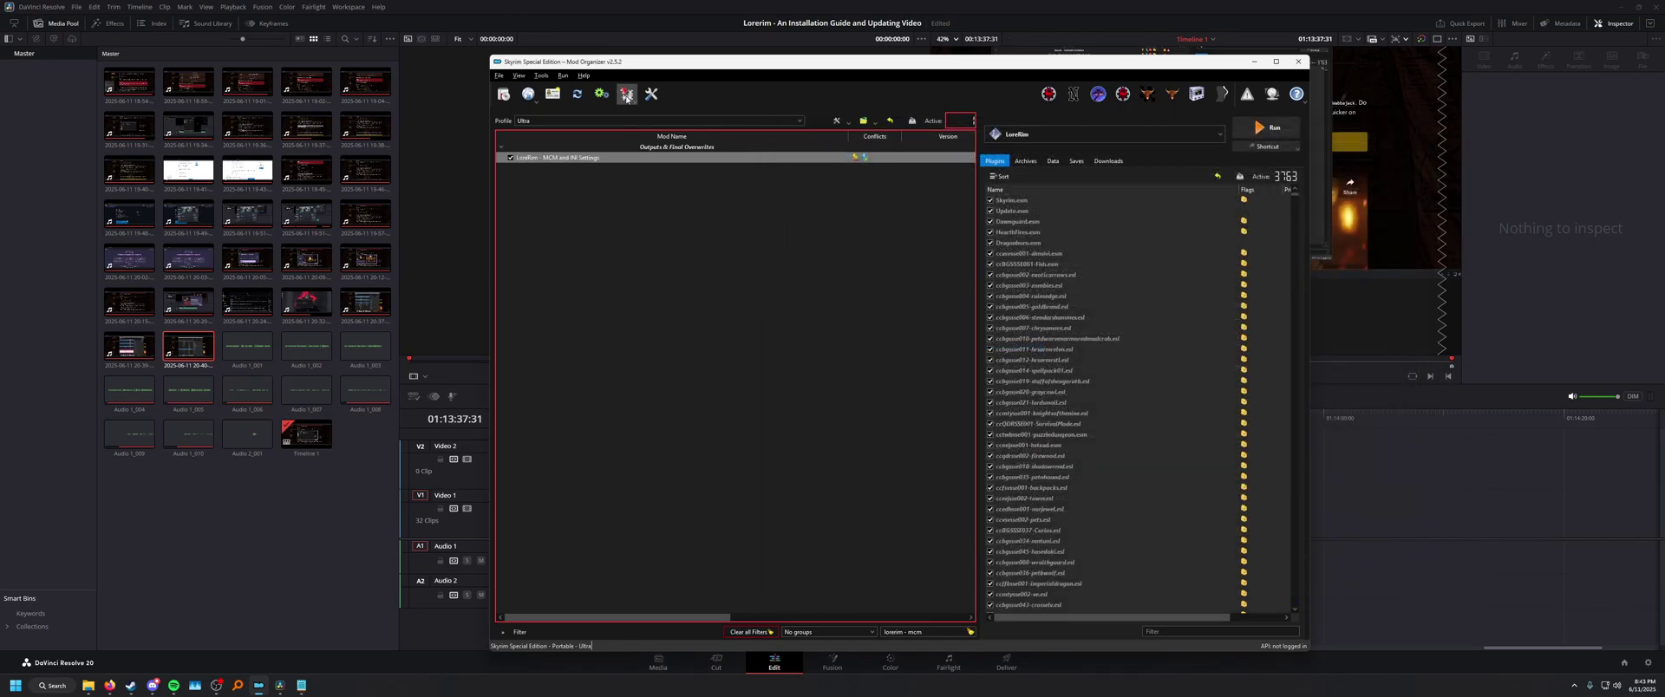
# Use the INI Editor to highlight the iSize H and iSize W lines in skyrimprefs.ini, and look through SSEDisplayTweaks.ini.
pyautogui.click(628, 97)
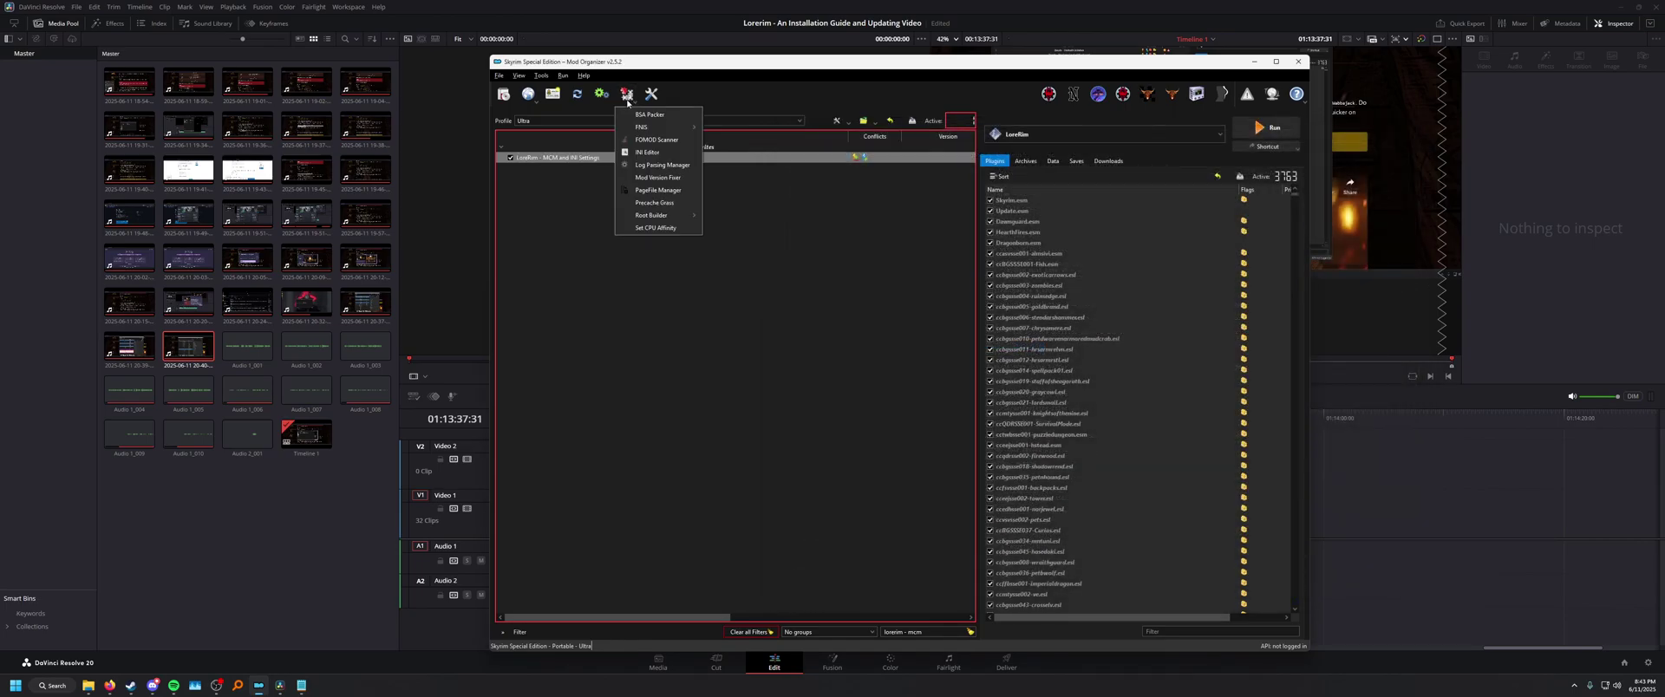
pyautogui.click(646, 153)
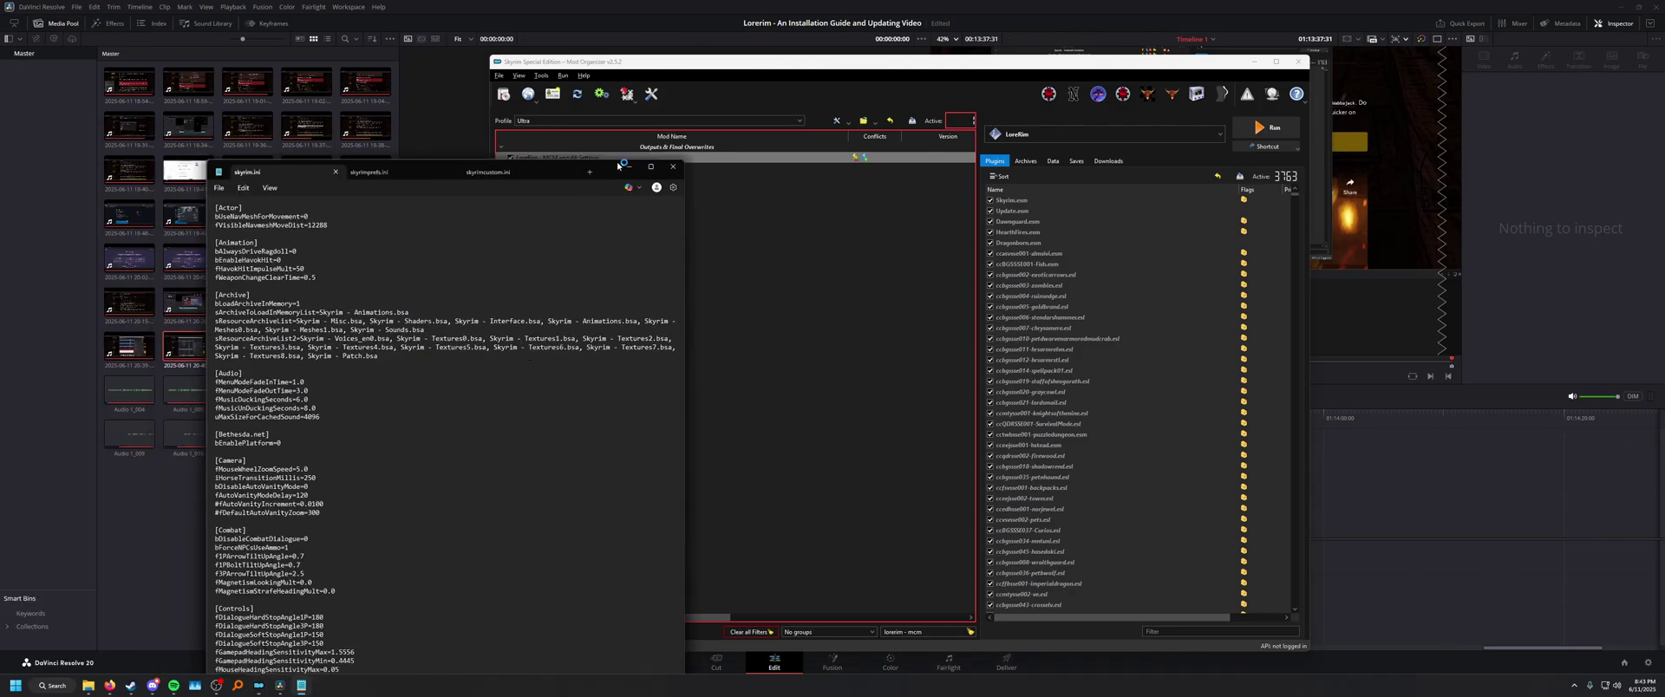
pyautogui.scroll(-12, 583, 238)
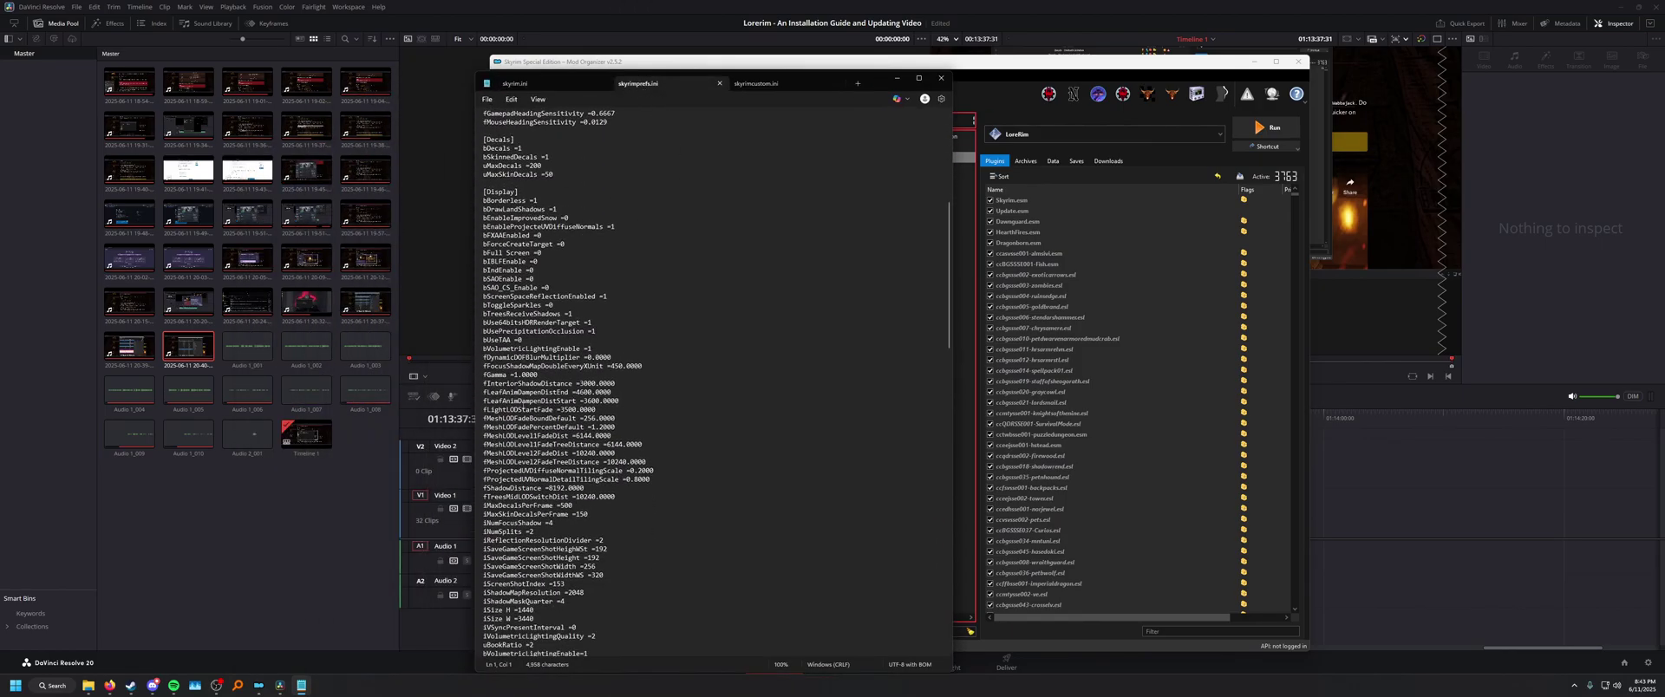
pyautogui.scroll(-4, 547, 409)
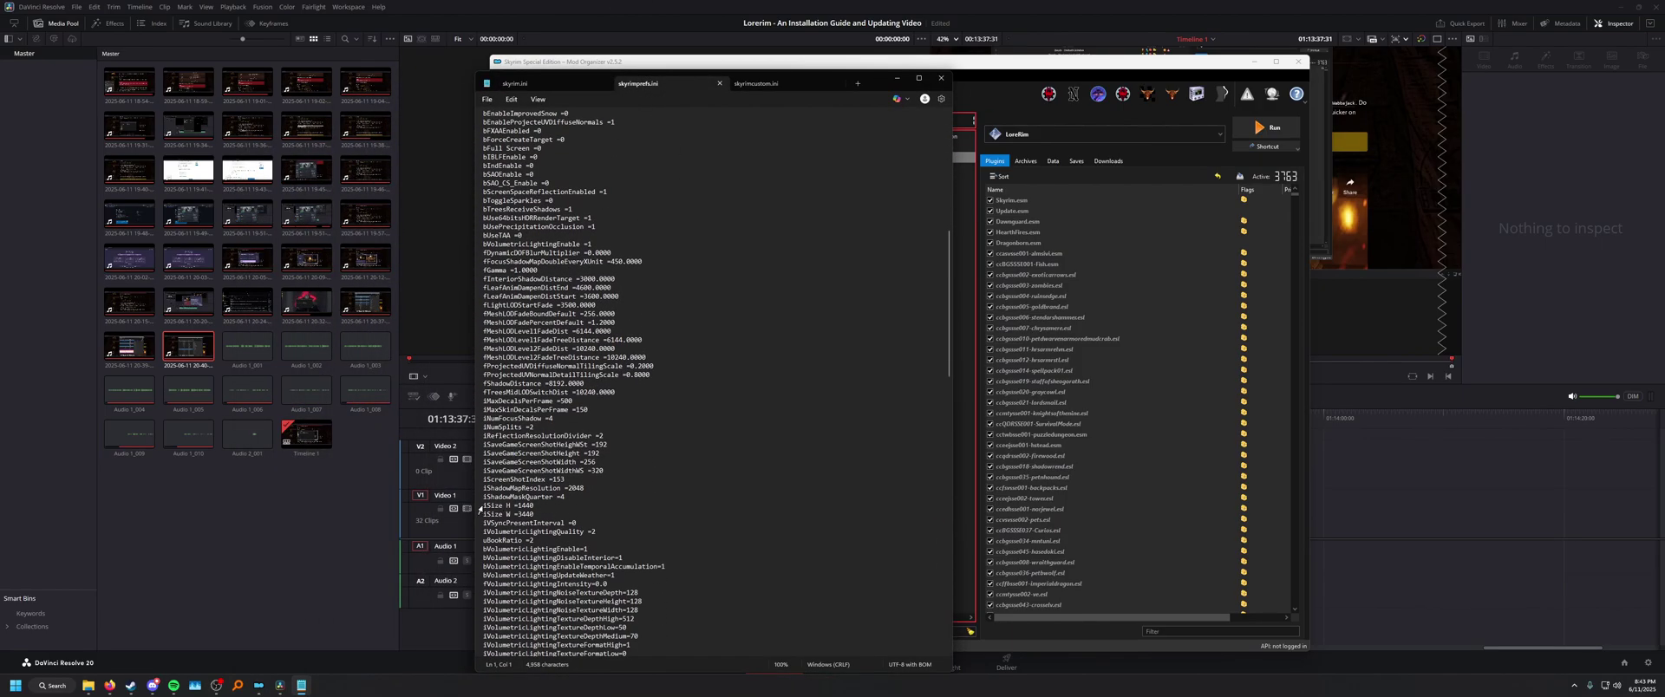
pyautogui.moveTo(479, 506); pyautogui.dragTo(512, 518)
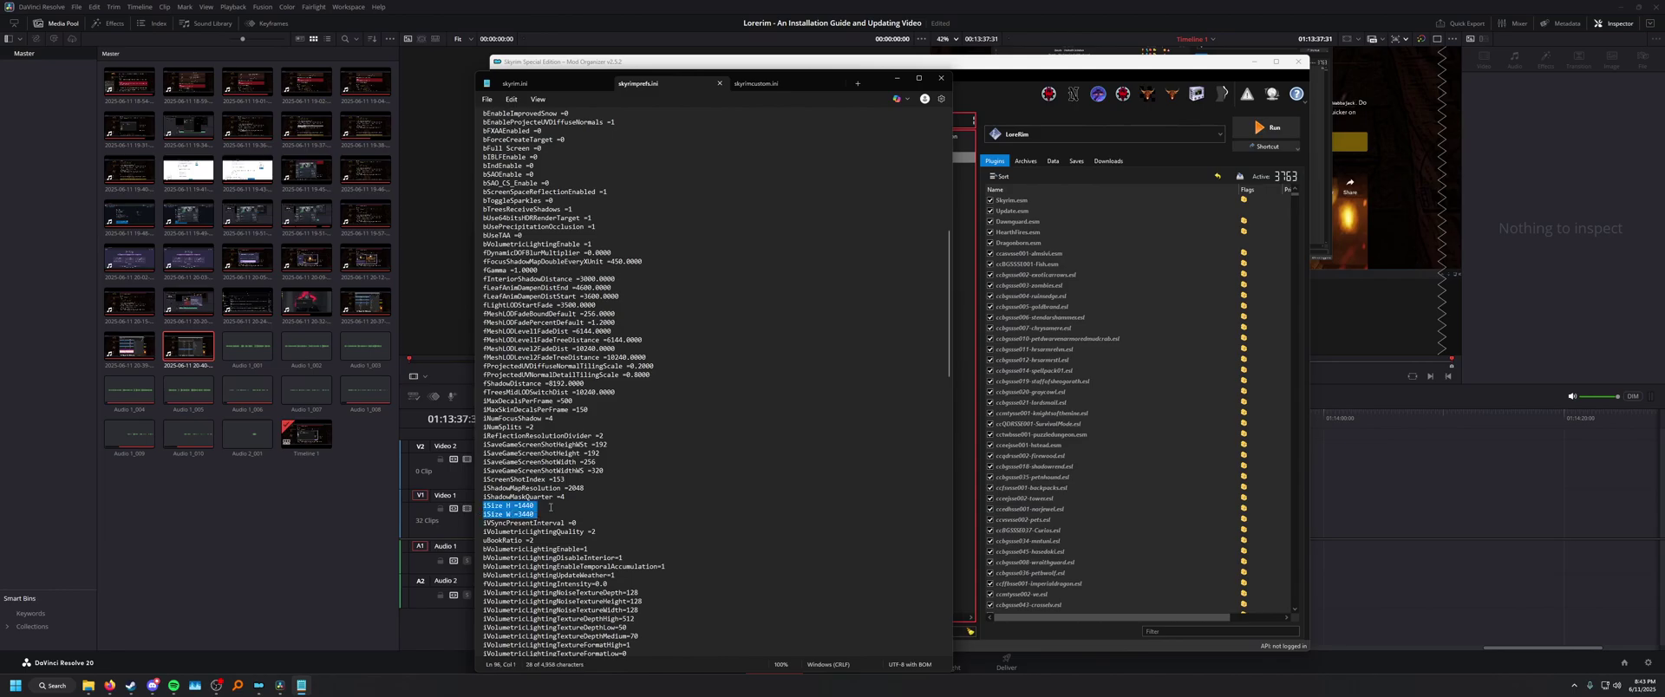
pyautogui.scroll(-2, 550, 507)
pyautogui.click(719, 83)
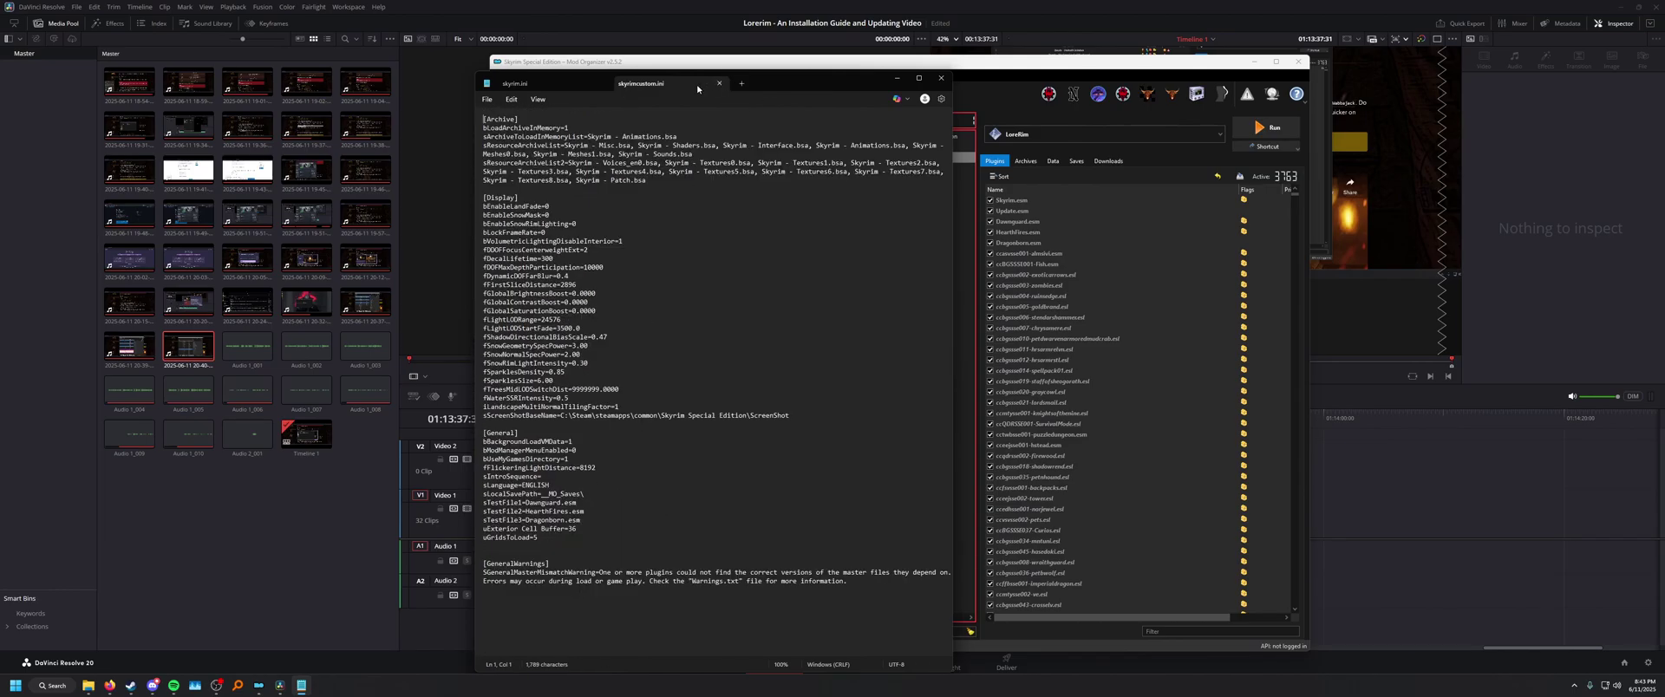
pyautogui.click(941, 78)
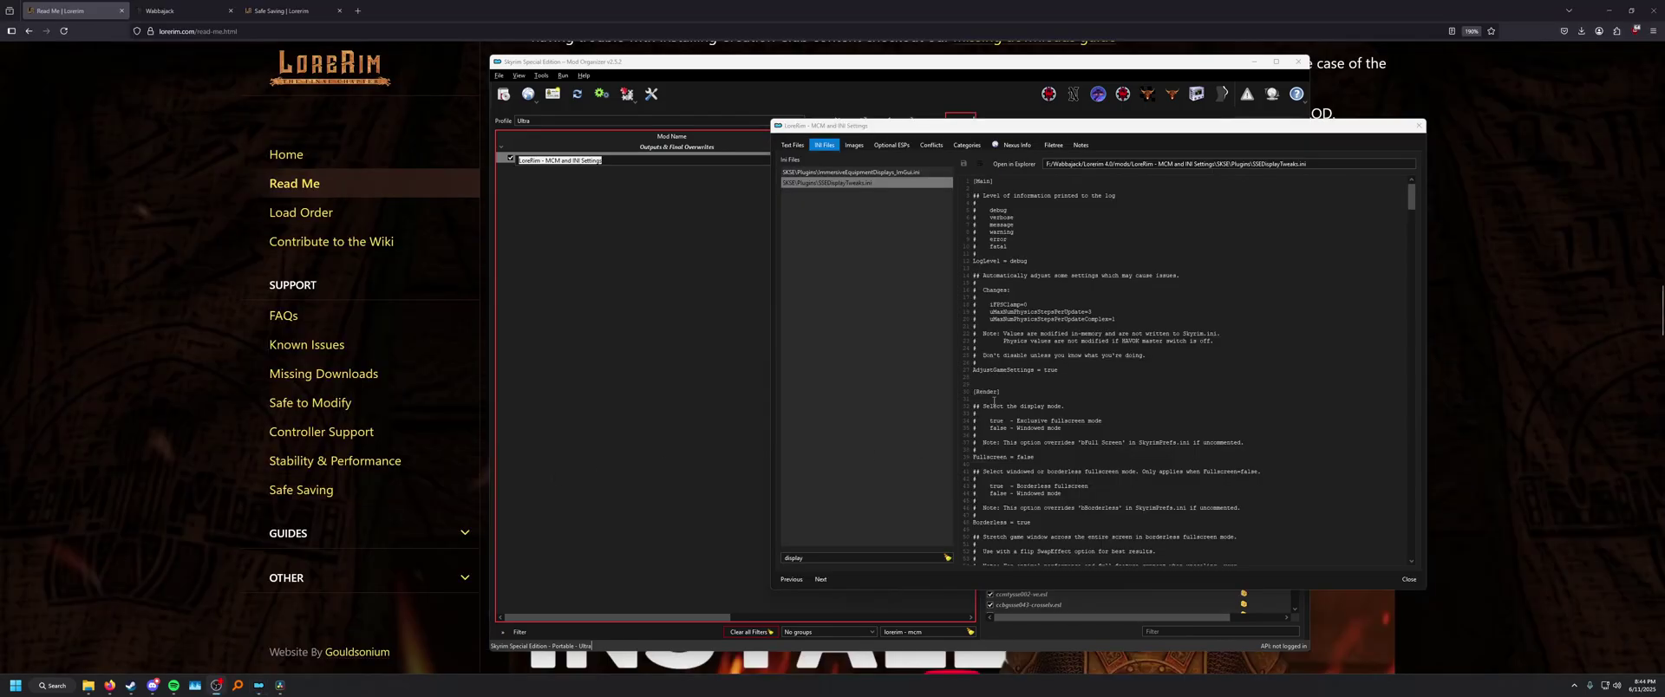
pyautogui.scroll(-3, 1001, 376)
pyautogui.scroll(-4, 997, 375)
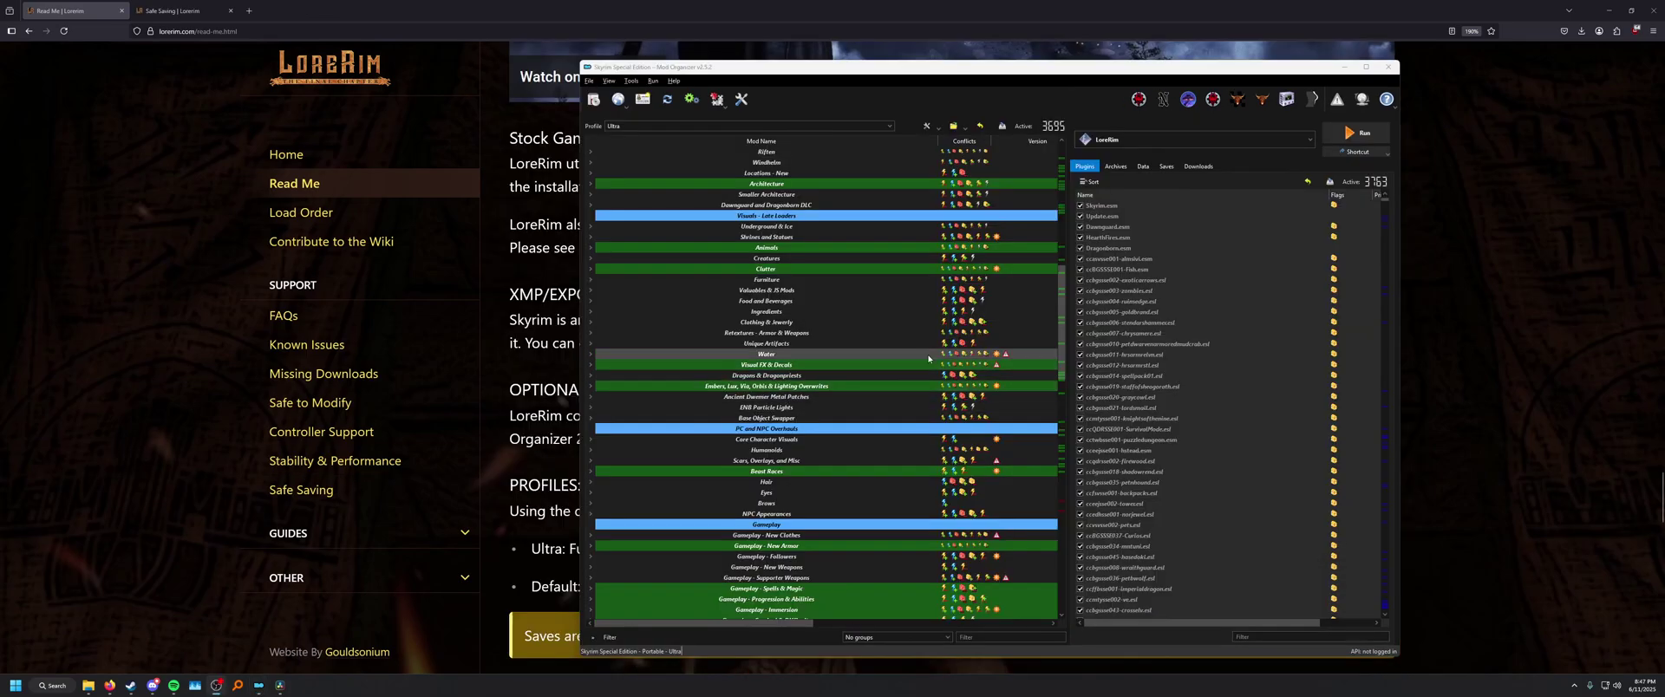
# Look over the optional sections at the end of the mod list and select LoreRim as the executable to run.
pyautogui.scroll(-2, 825, 363)
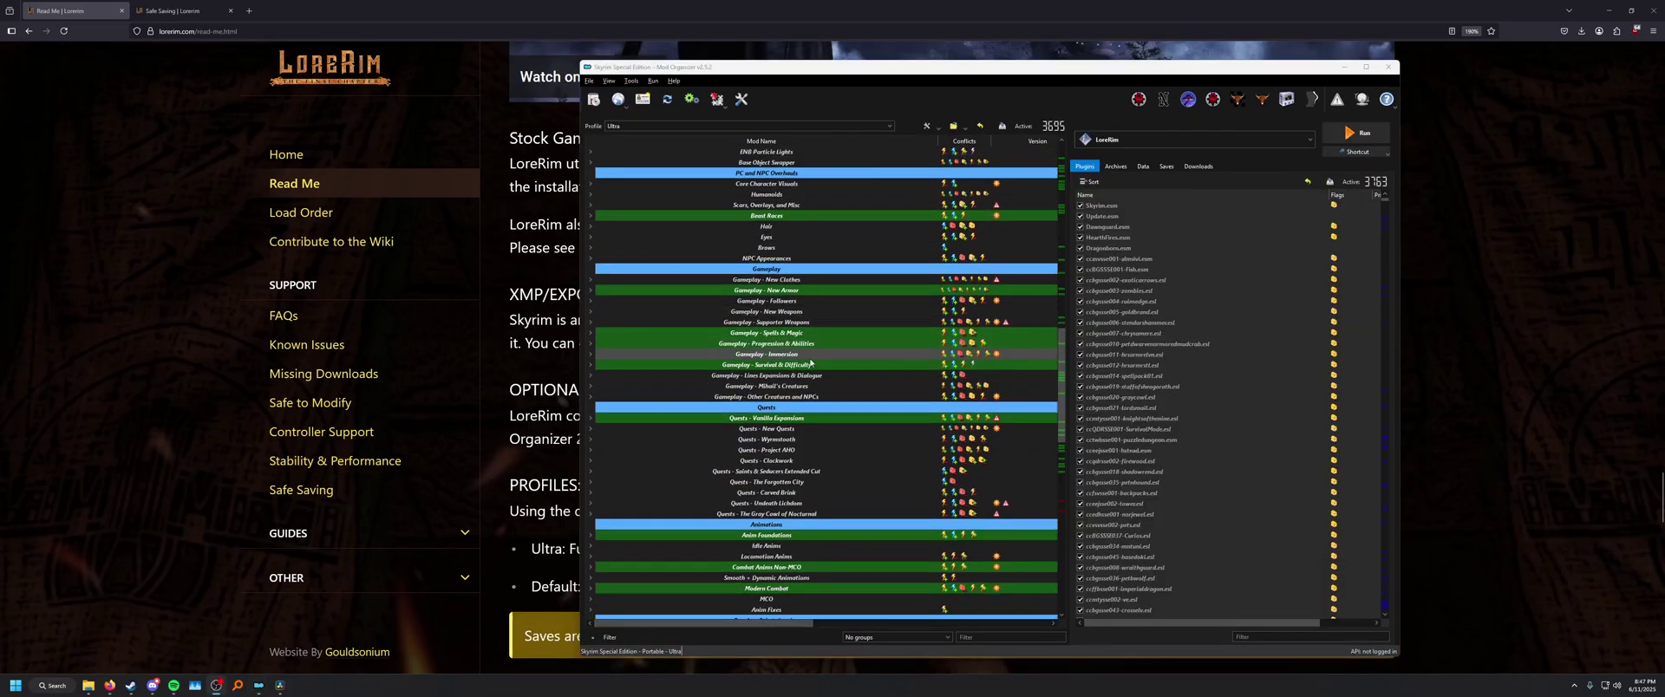
pyautogui.moveTo(1054, 353); pyautogui.dragTo(1058, 505)
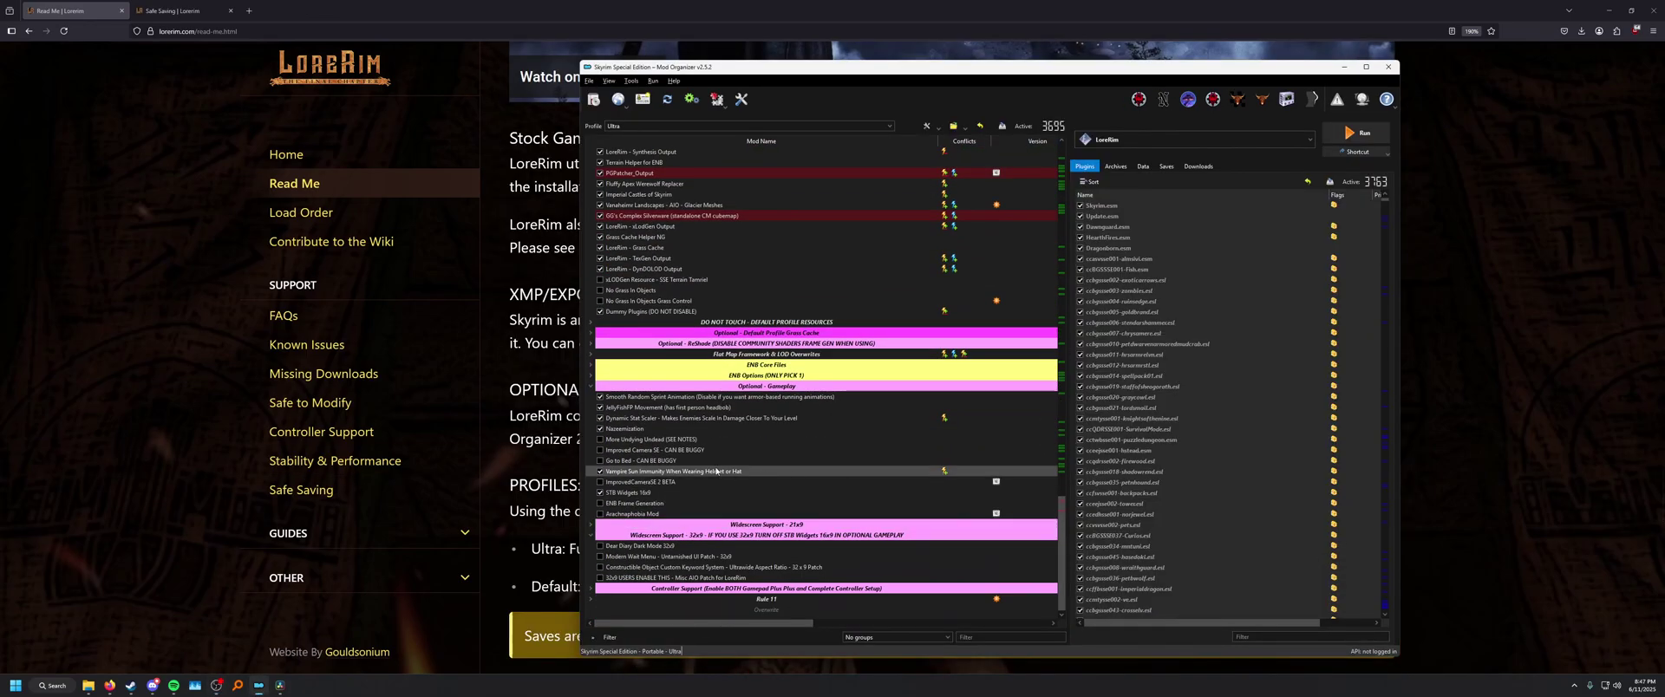
pyautogui.click(1103, 149)
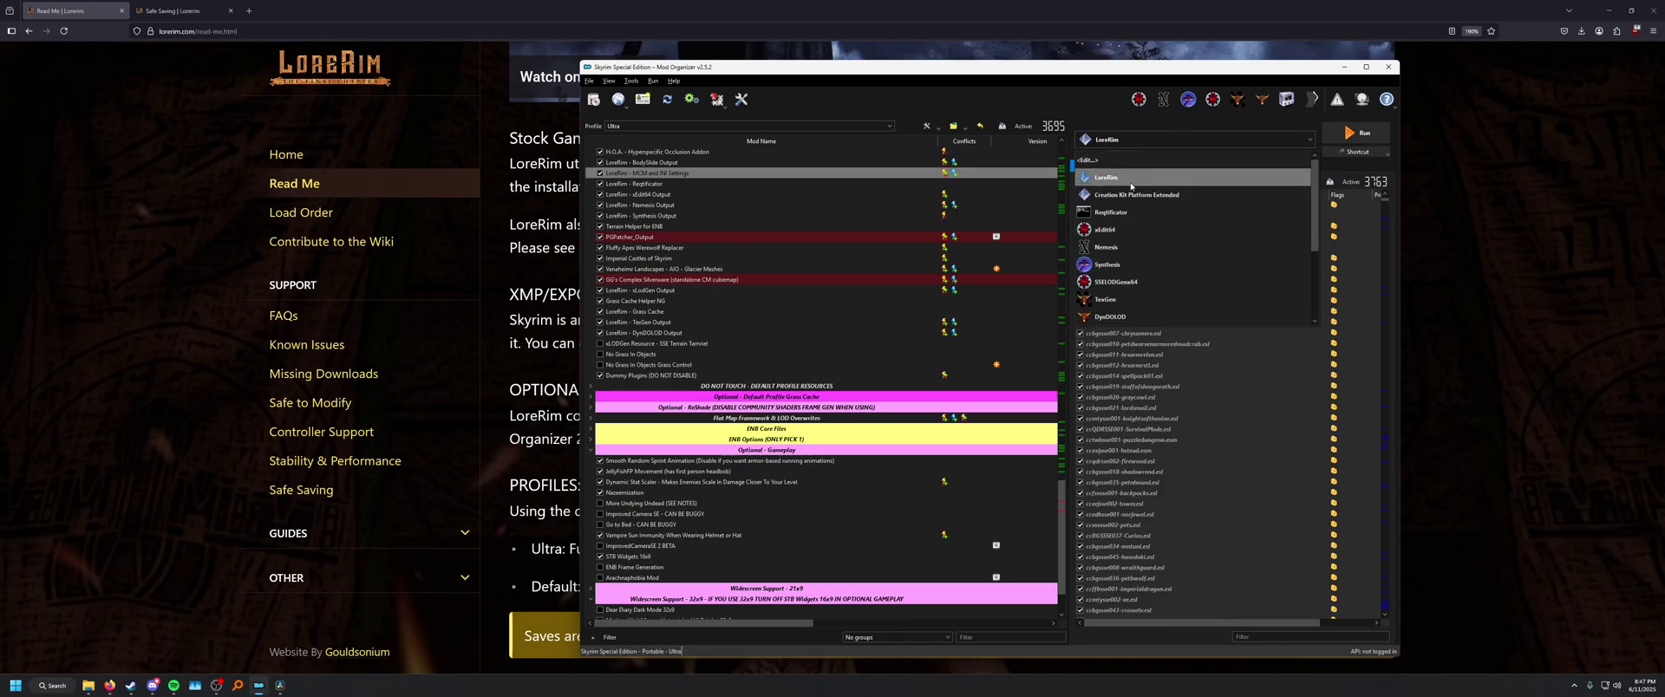
pyautogui.click(1106, 177)
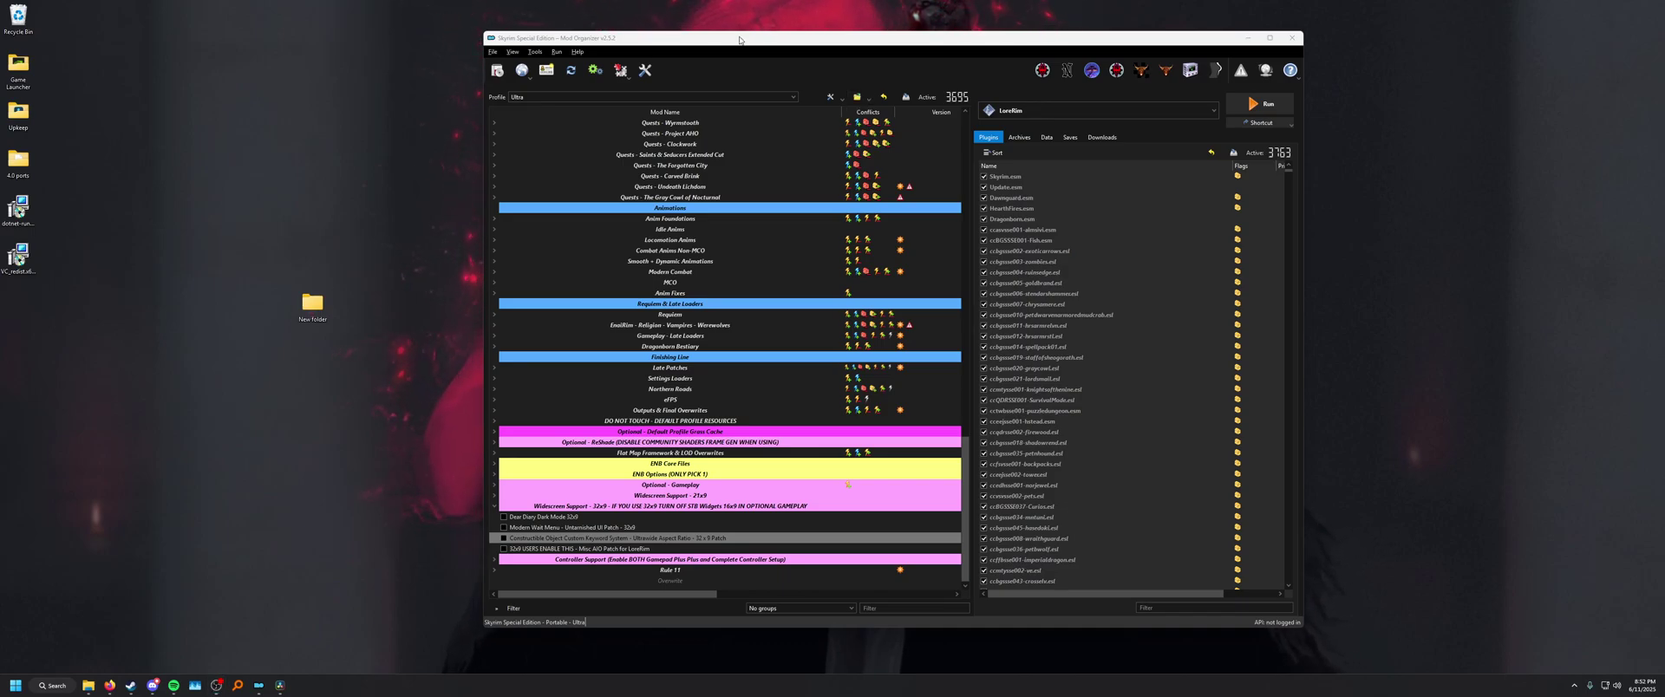
# Open the Ultra profile's folder from Mod Organizer and view the contents of its saves folder.
pyautogui.click(876, 110)
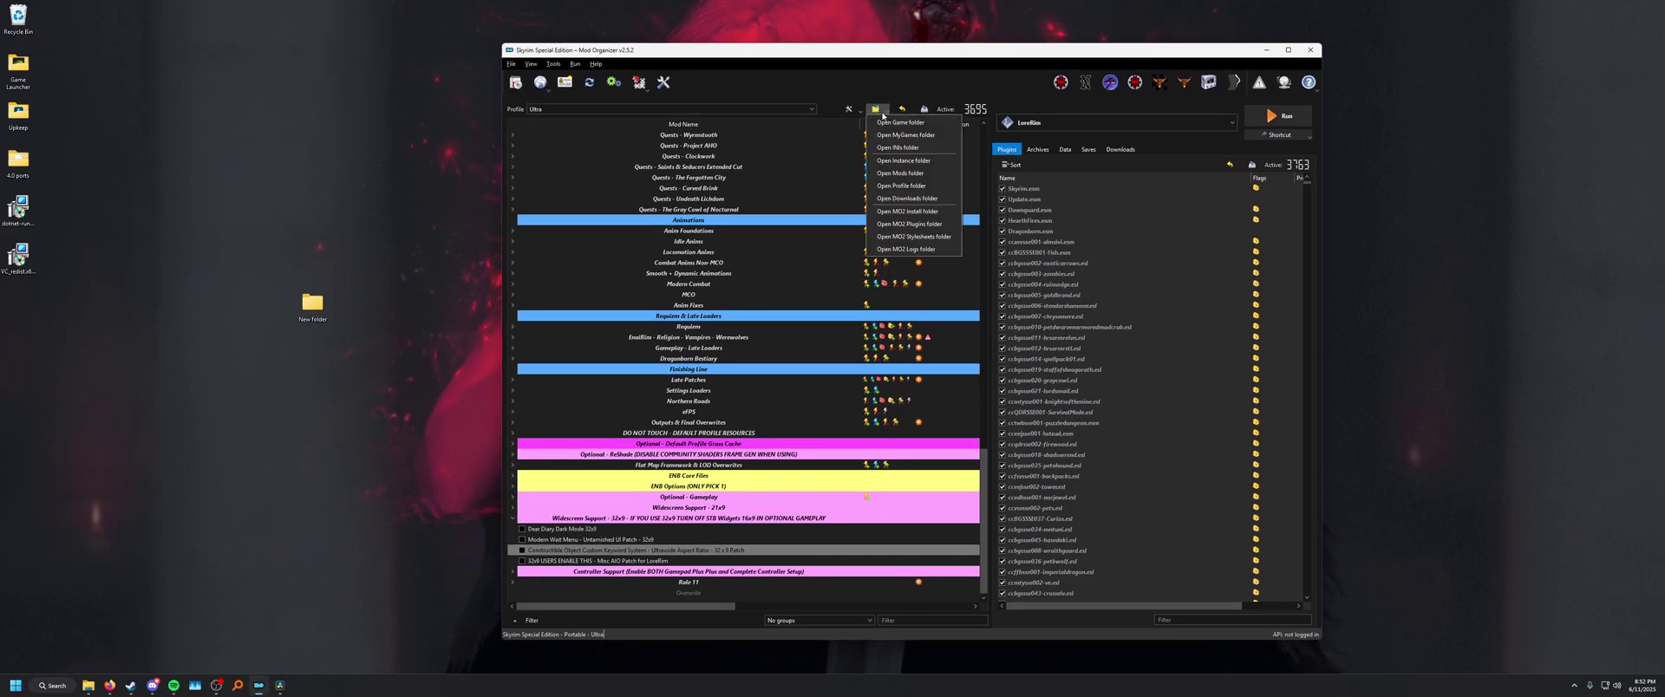
pyautogui.click(888, 186)
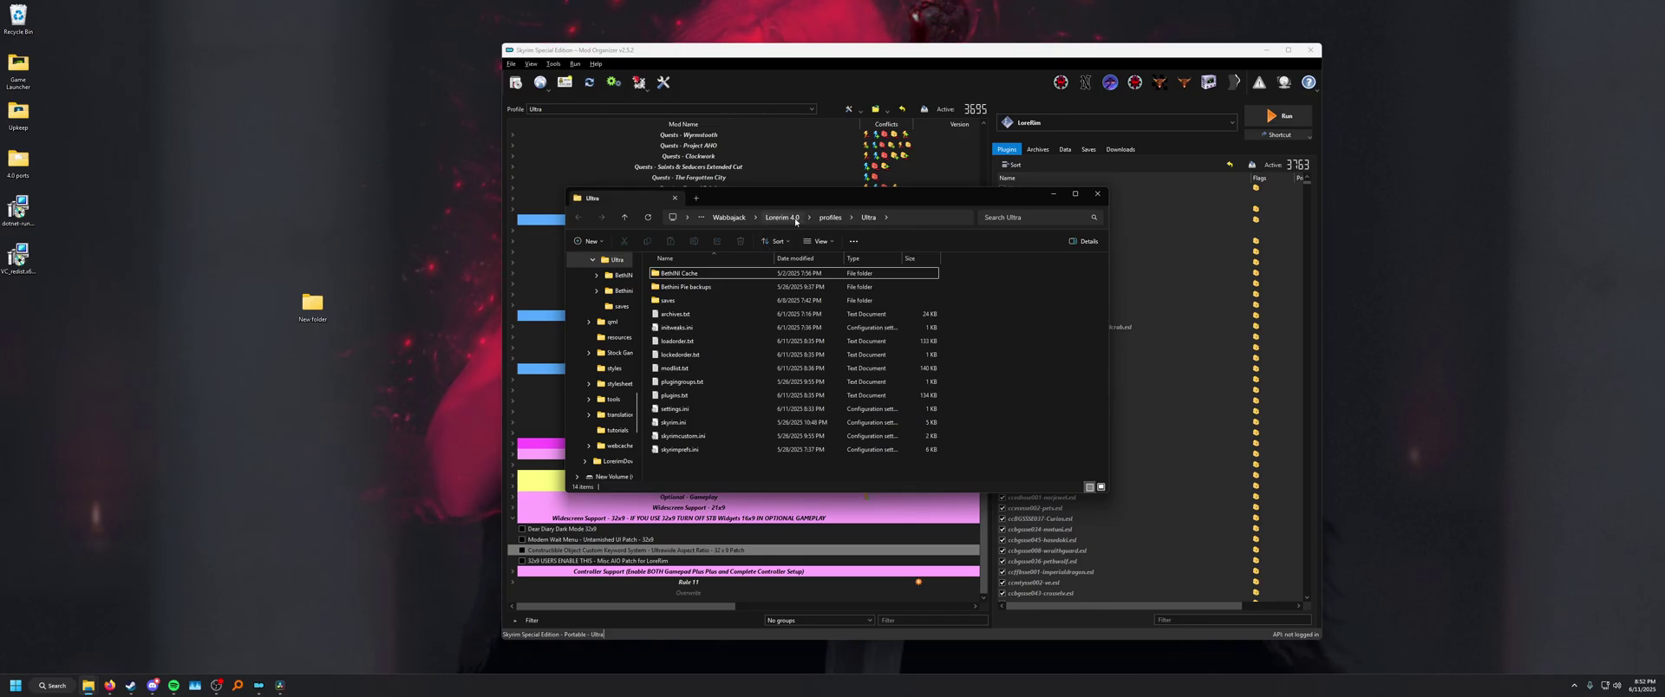
pyautogui.click(830, 217)
pyautogui.doubleClick(684, 300)
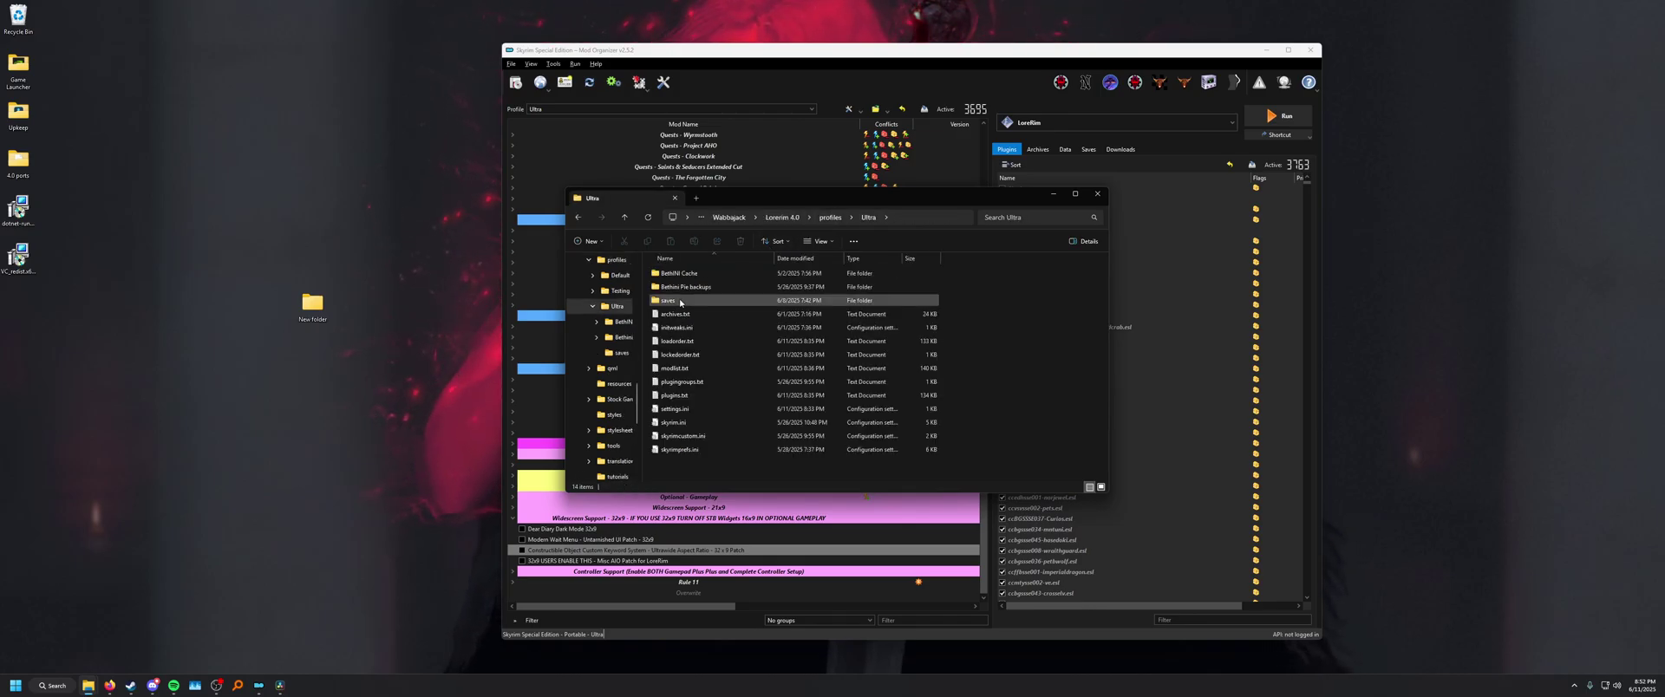
pyautogui.doubleClick(683, 301)
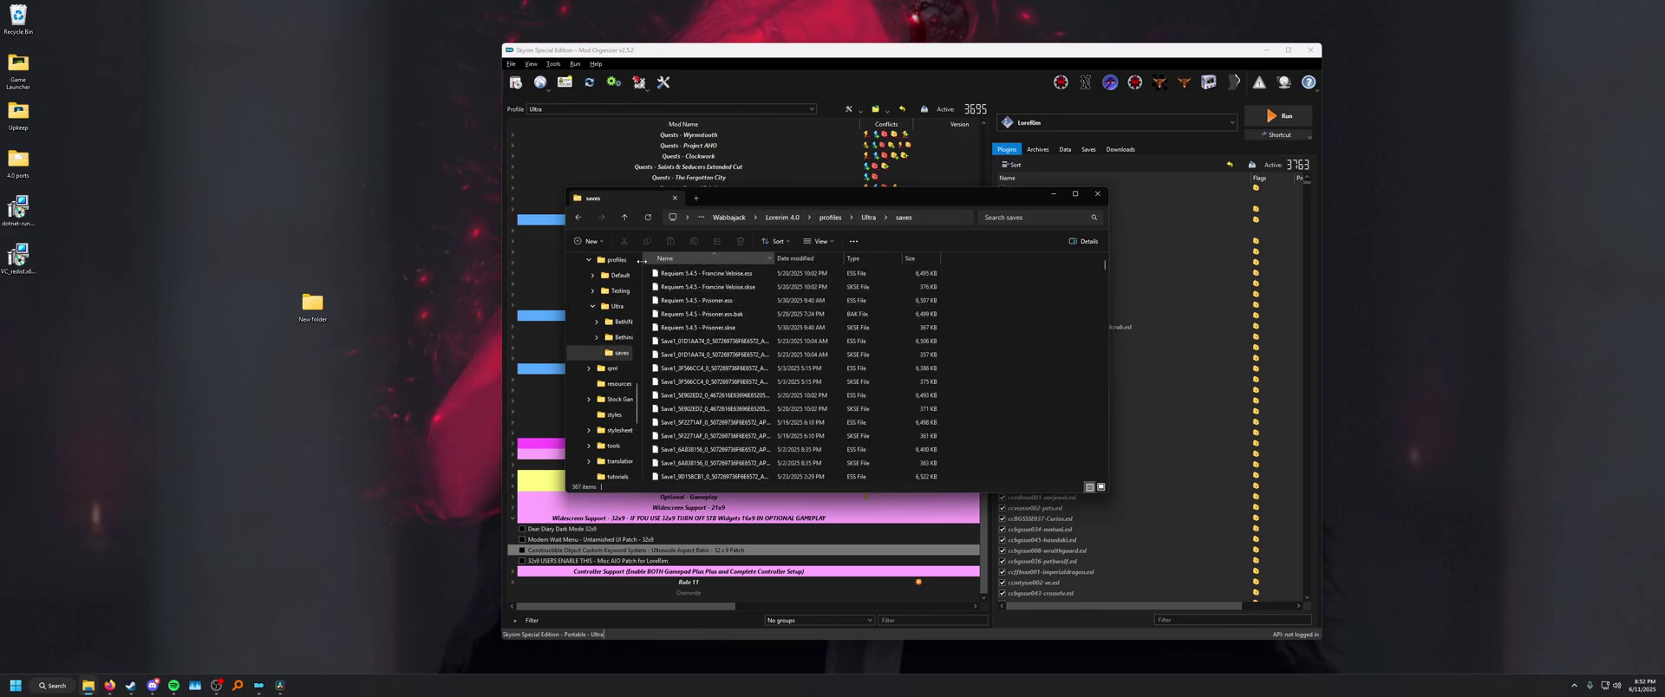
# Back up the Ultra profile's saves folder by copying it into New folder on the desktop, and check the copied saves.
pyautogui.click(868, 216)
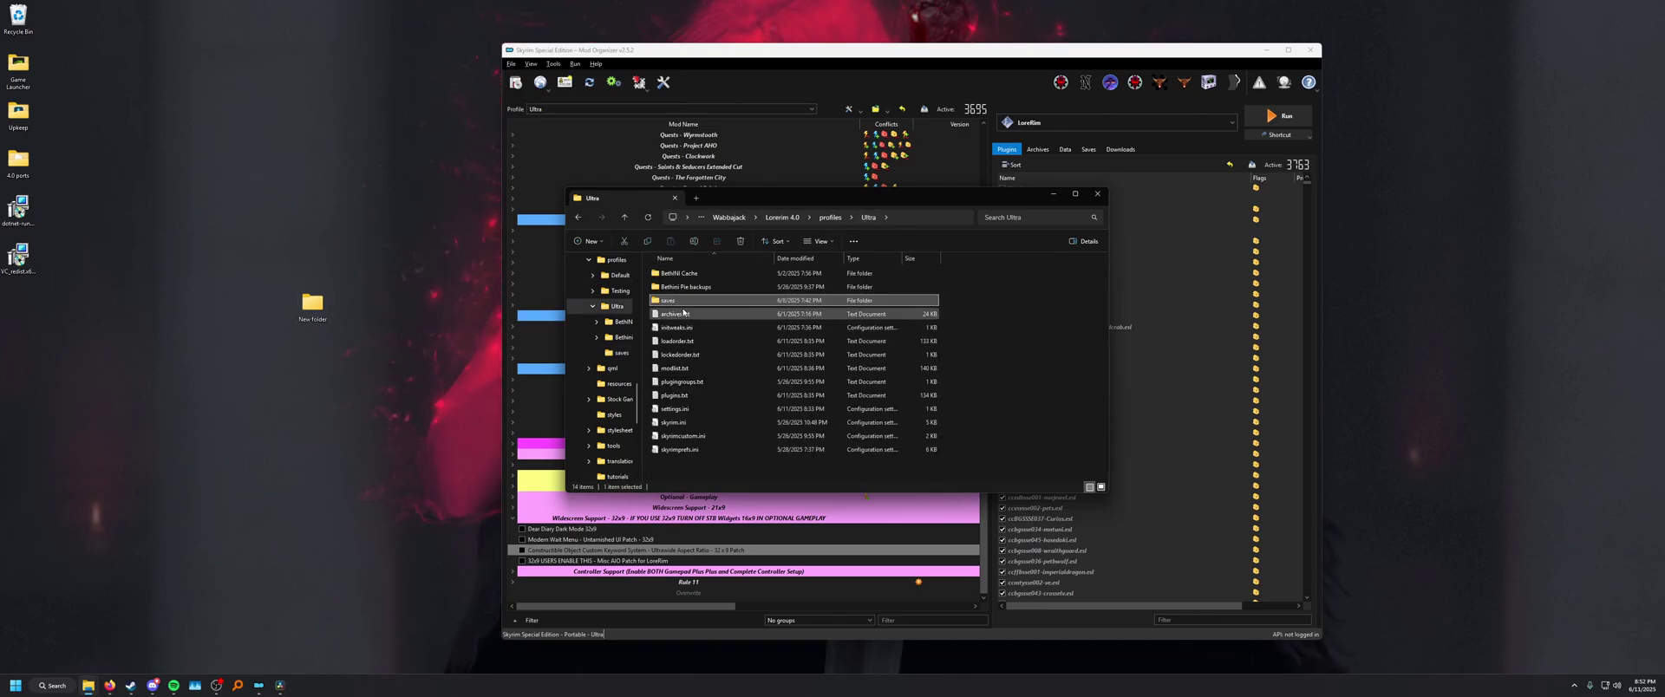
pyautogui.moveTo(668, 300); pyautogui.dragTo(309, 303)
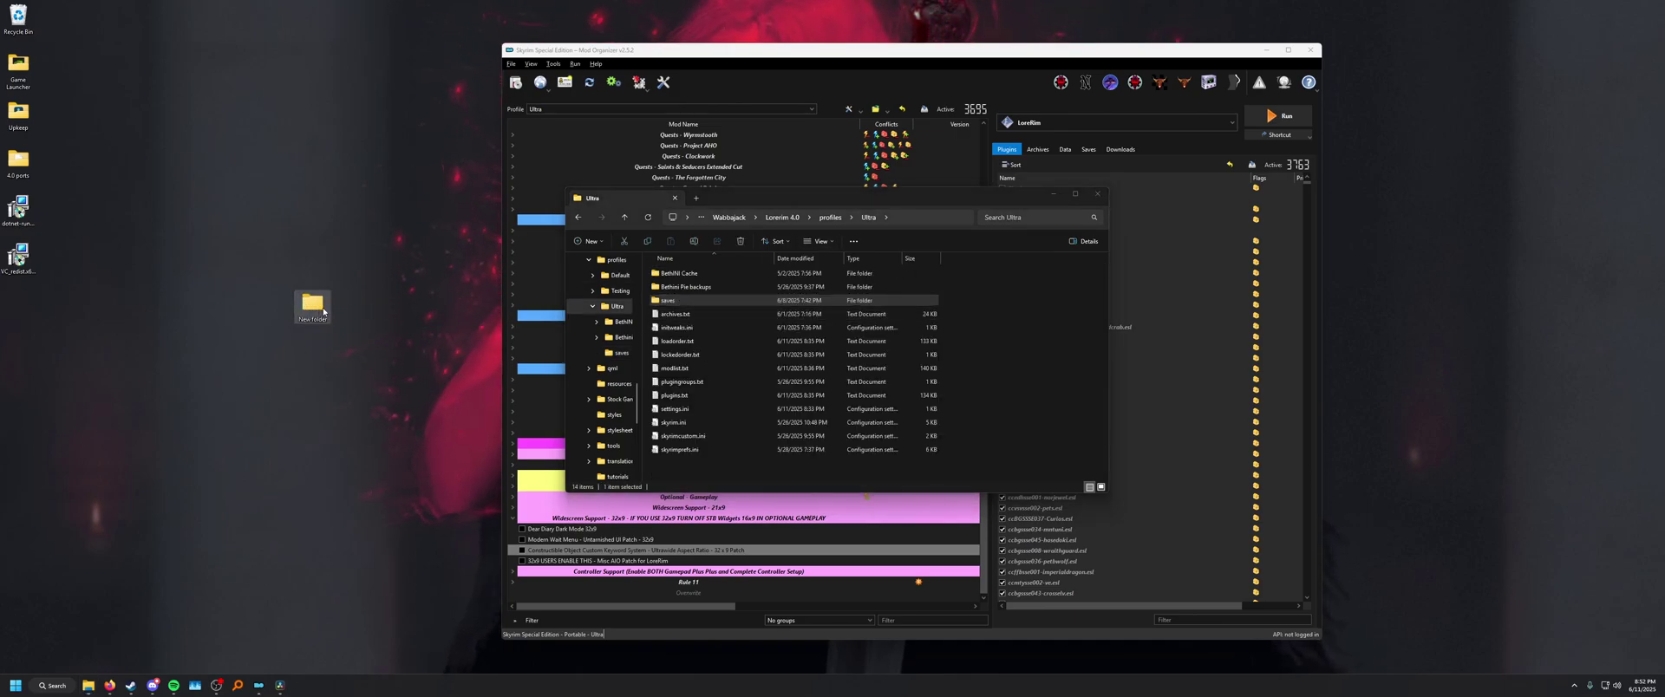
pyautogui.doubleClick(313, 303)
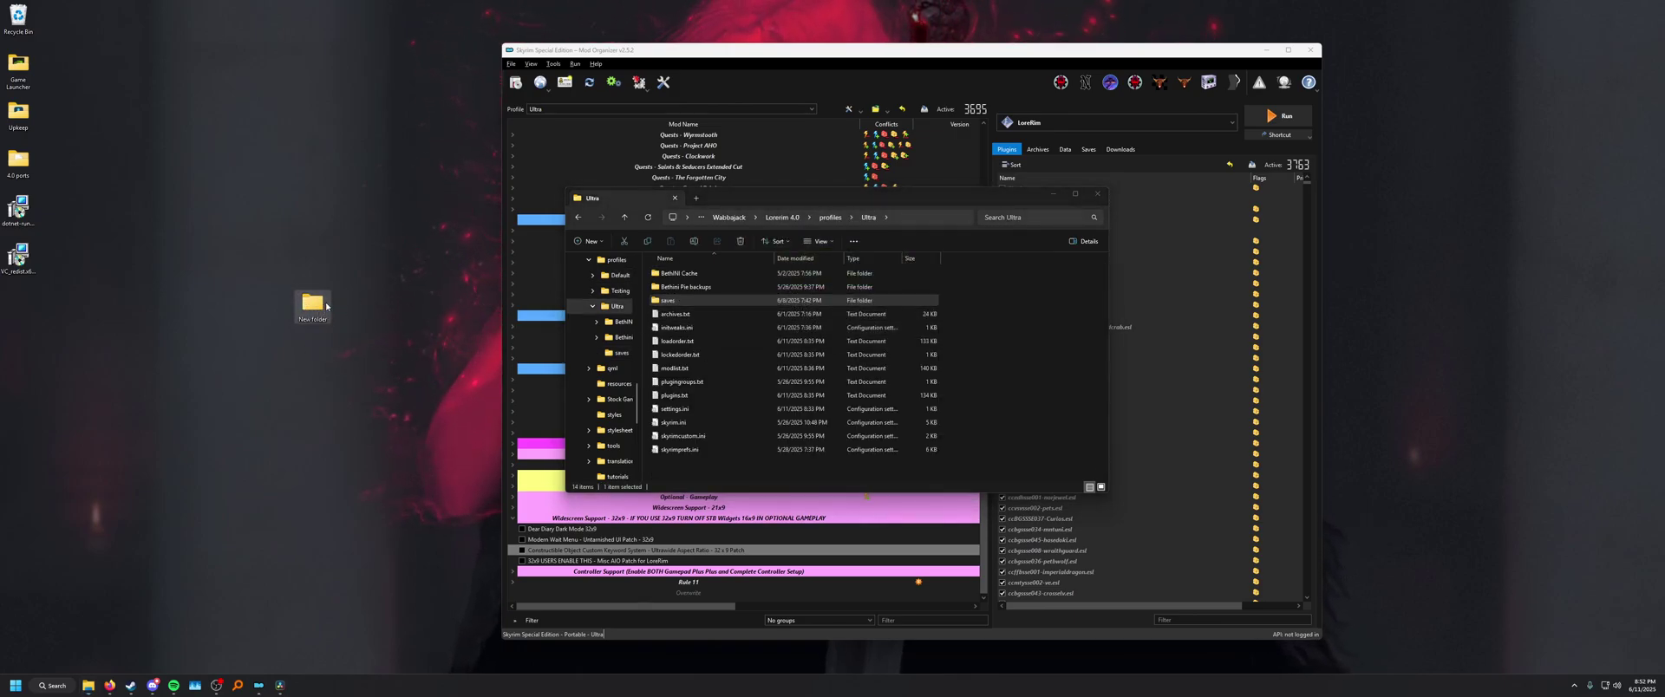
pyautogui.doubleClick(707, 285)
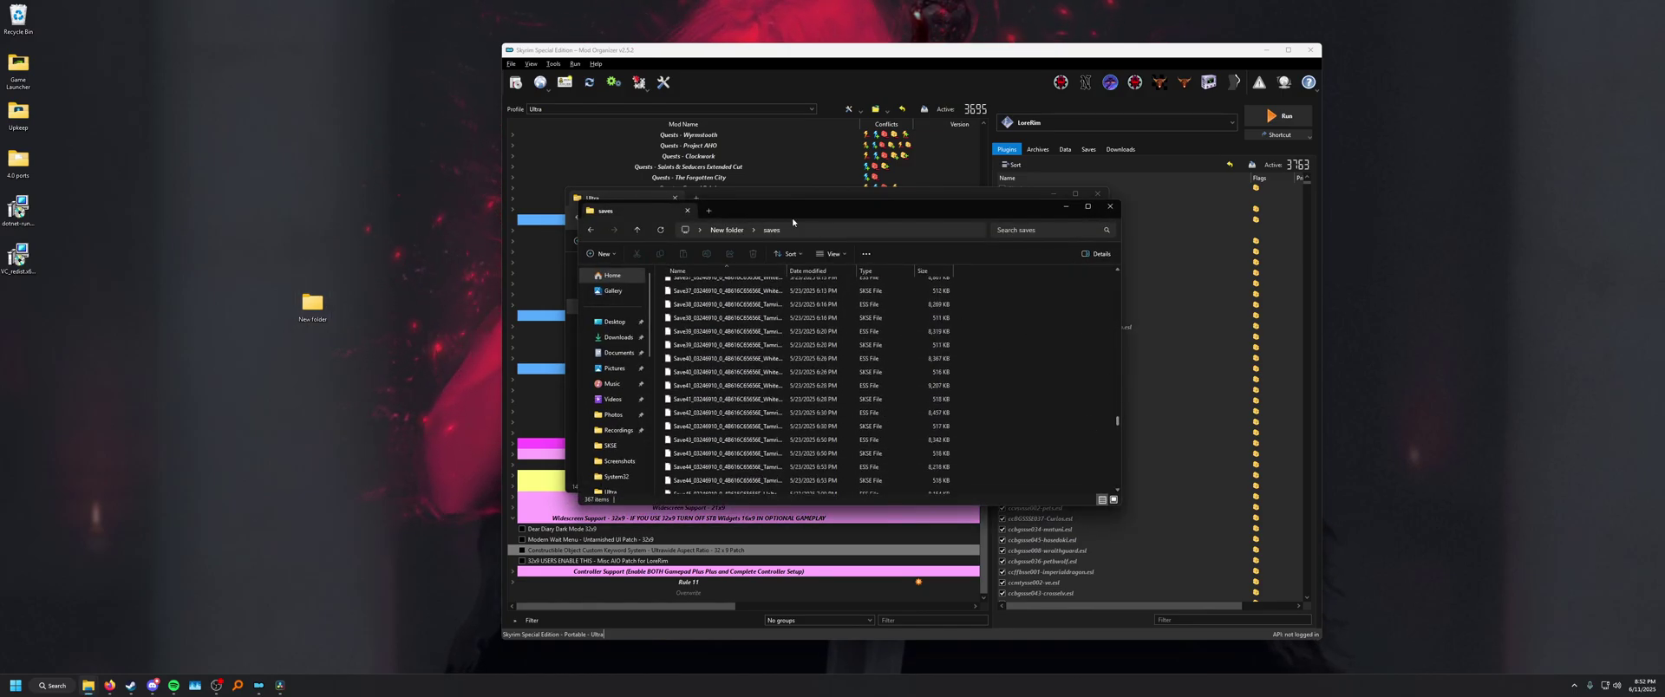
pyautogui.click(688, 211)
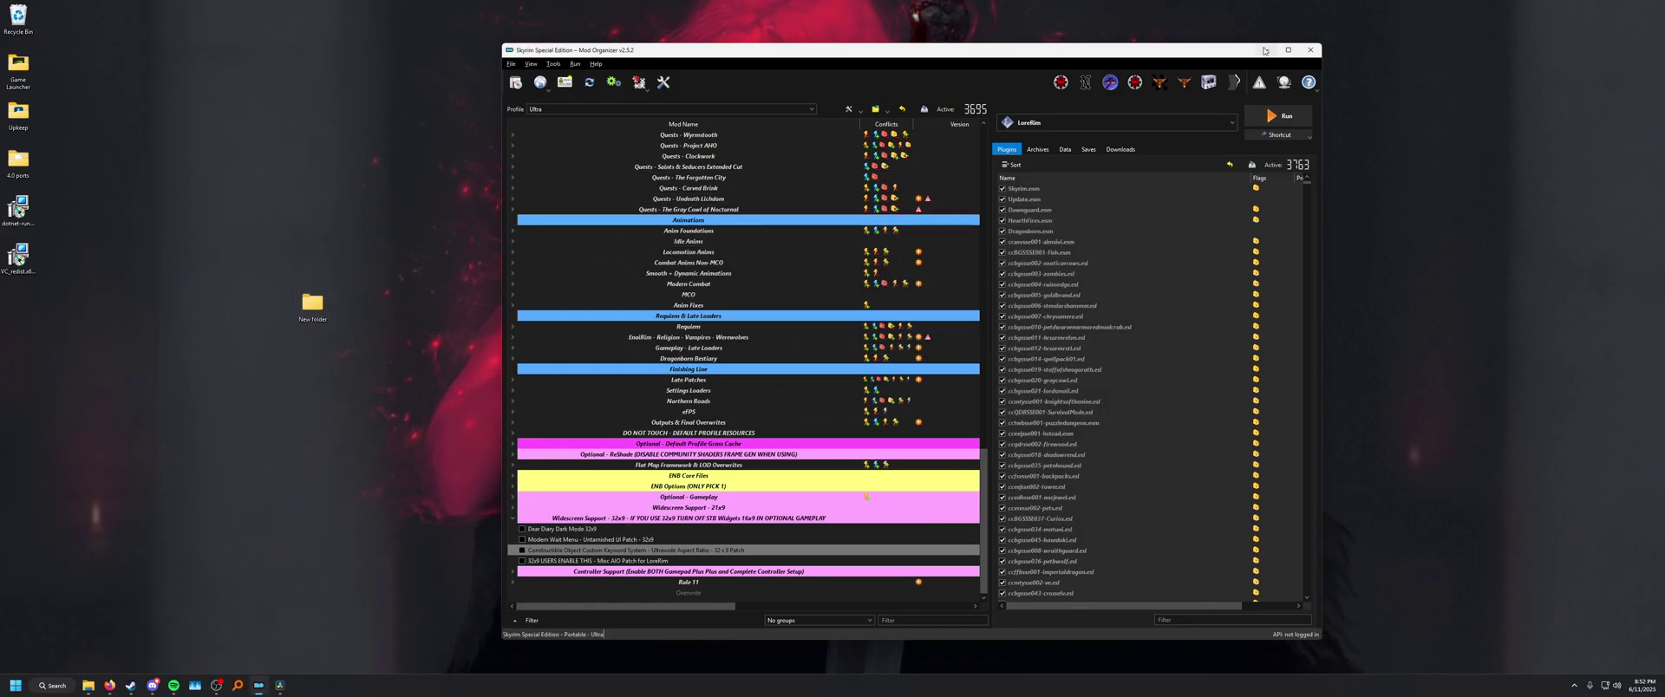
# Switch to Firefox and open the Wabbajack 3.7.5.3 release page on GitHub in a new tab.
pyautogui.click(89, 685)
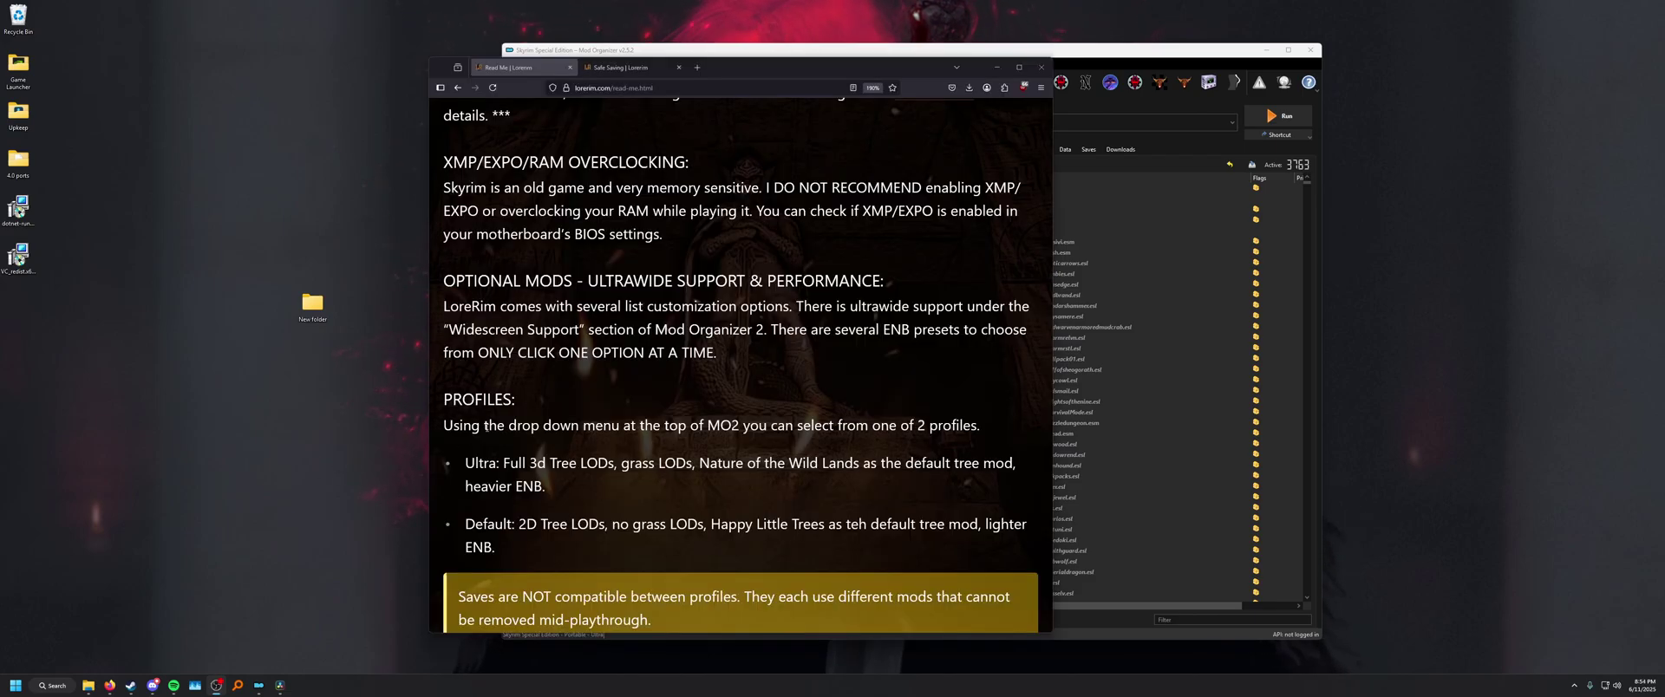
pyautogui.click(658, 350)
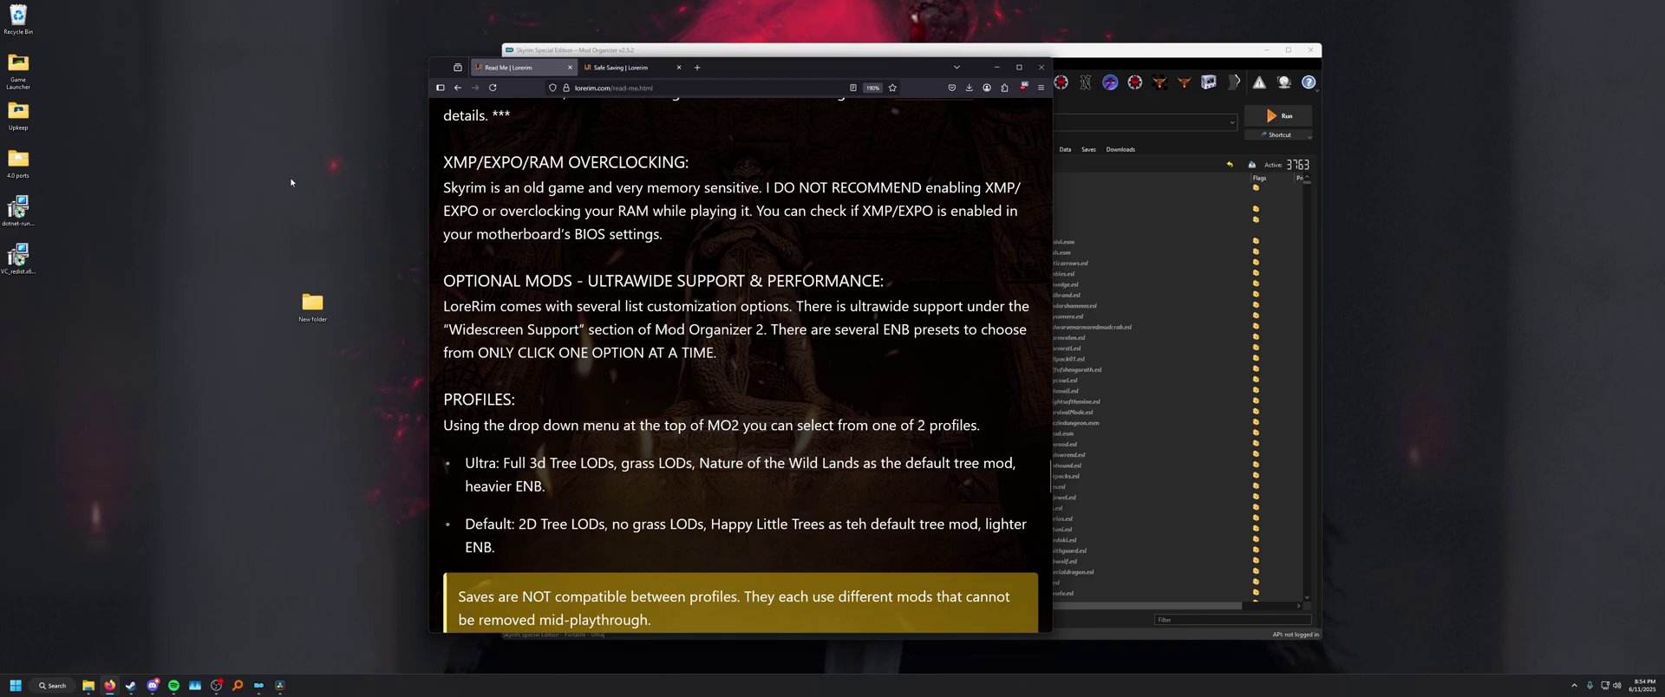
pyautogui.hotkey('ctrl', 't')
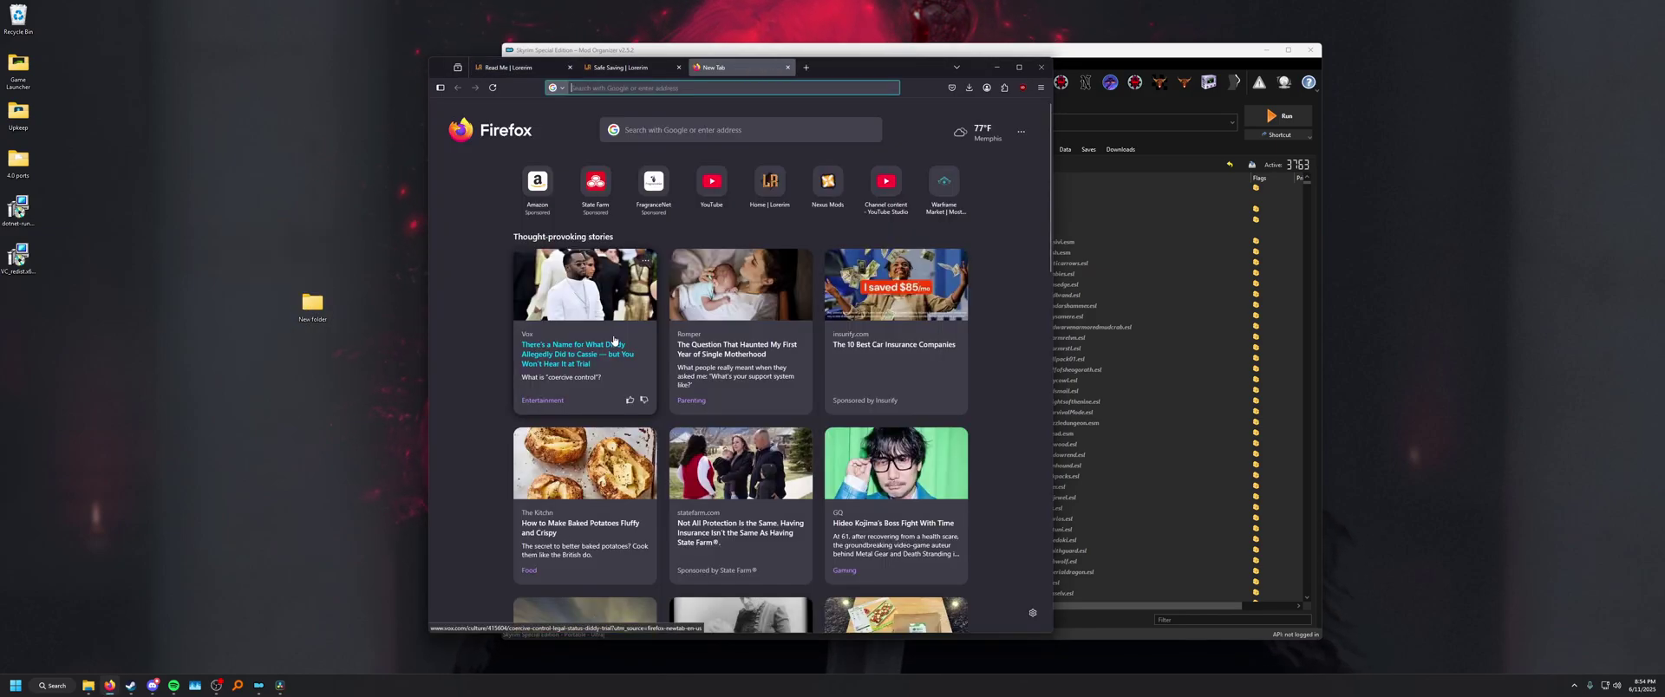
pyautogui.write('git')
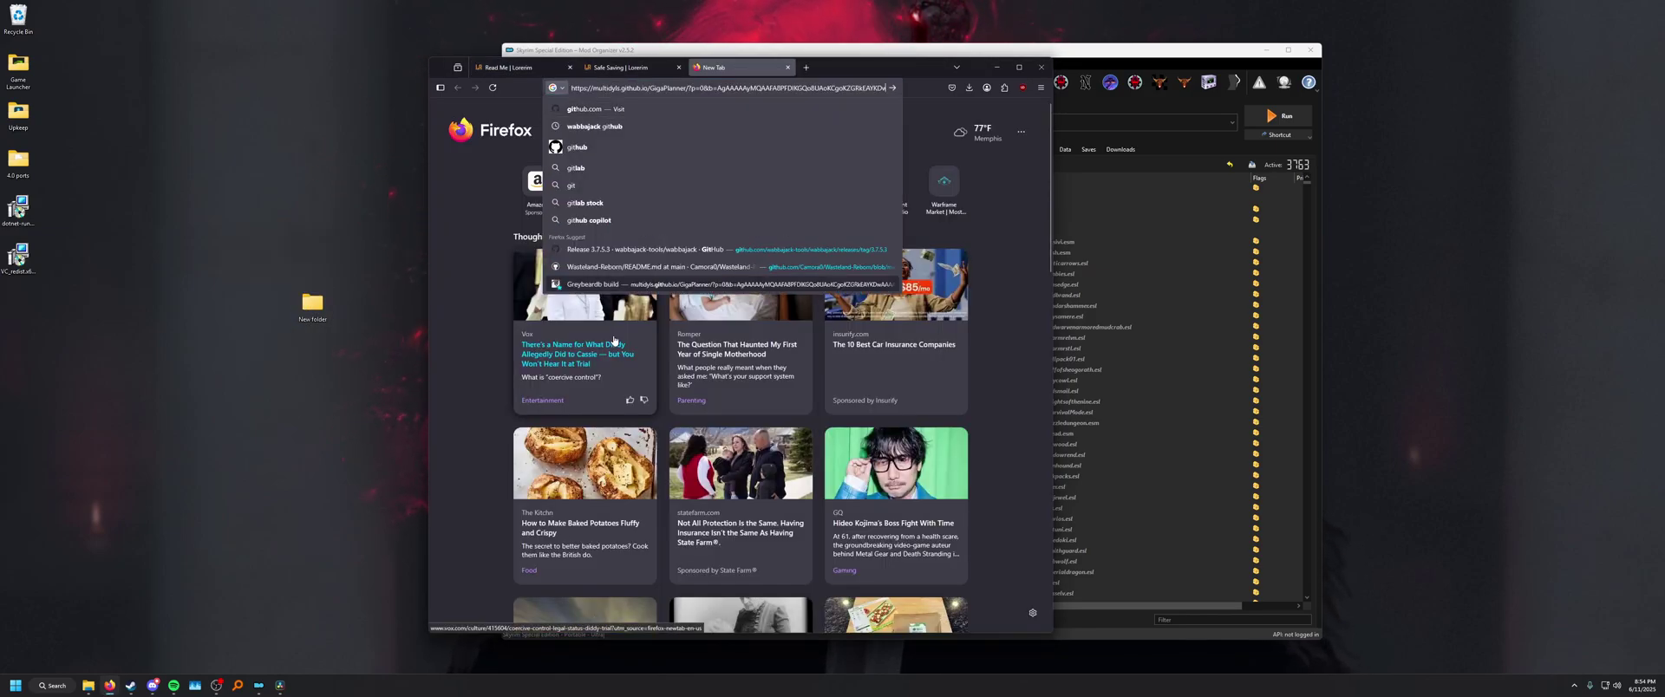
pyautogui.click(621, 250)
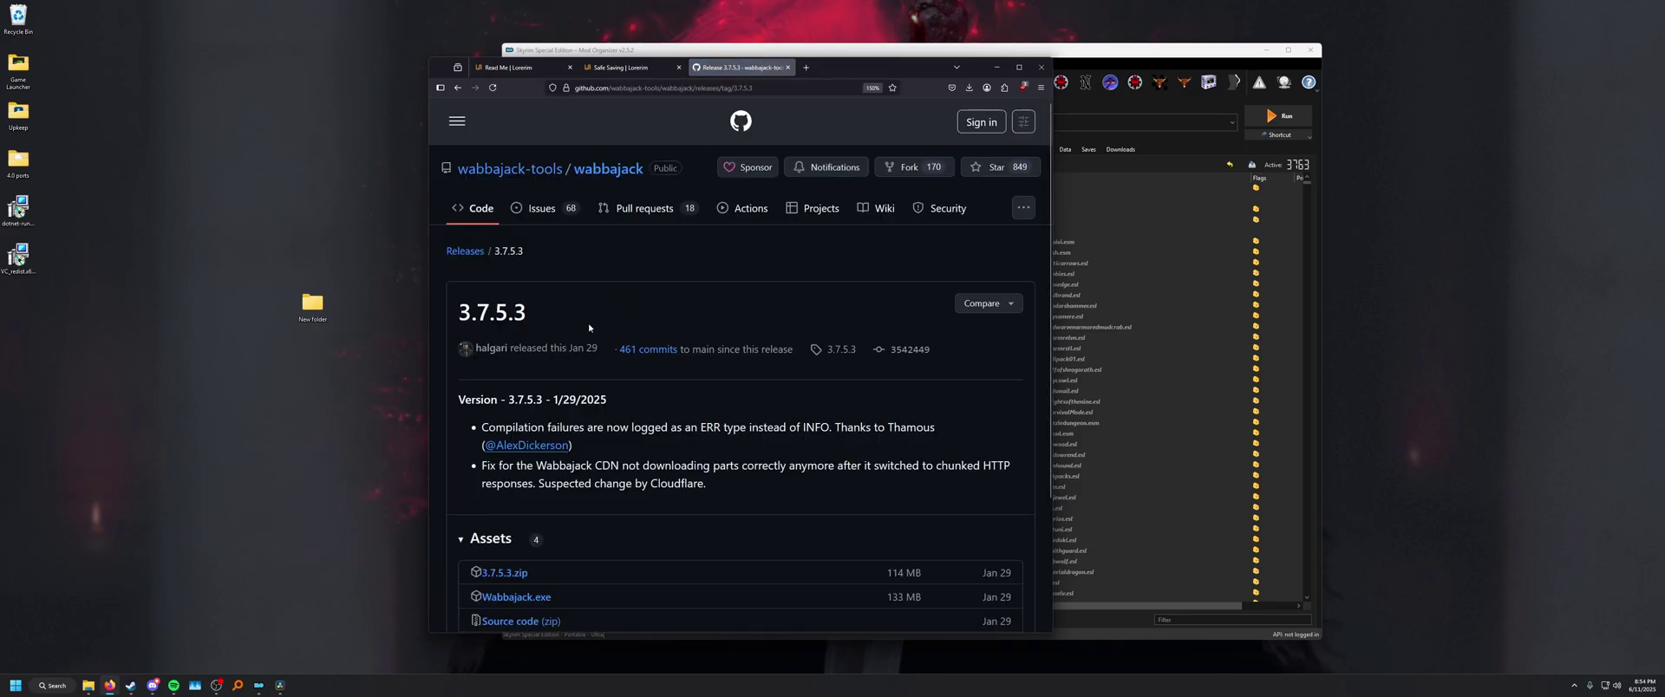
pyautogui.moveTo(578, 333); pyautogui.dragTo(467, 317)
pyautogui.click(457, 320)
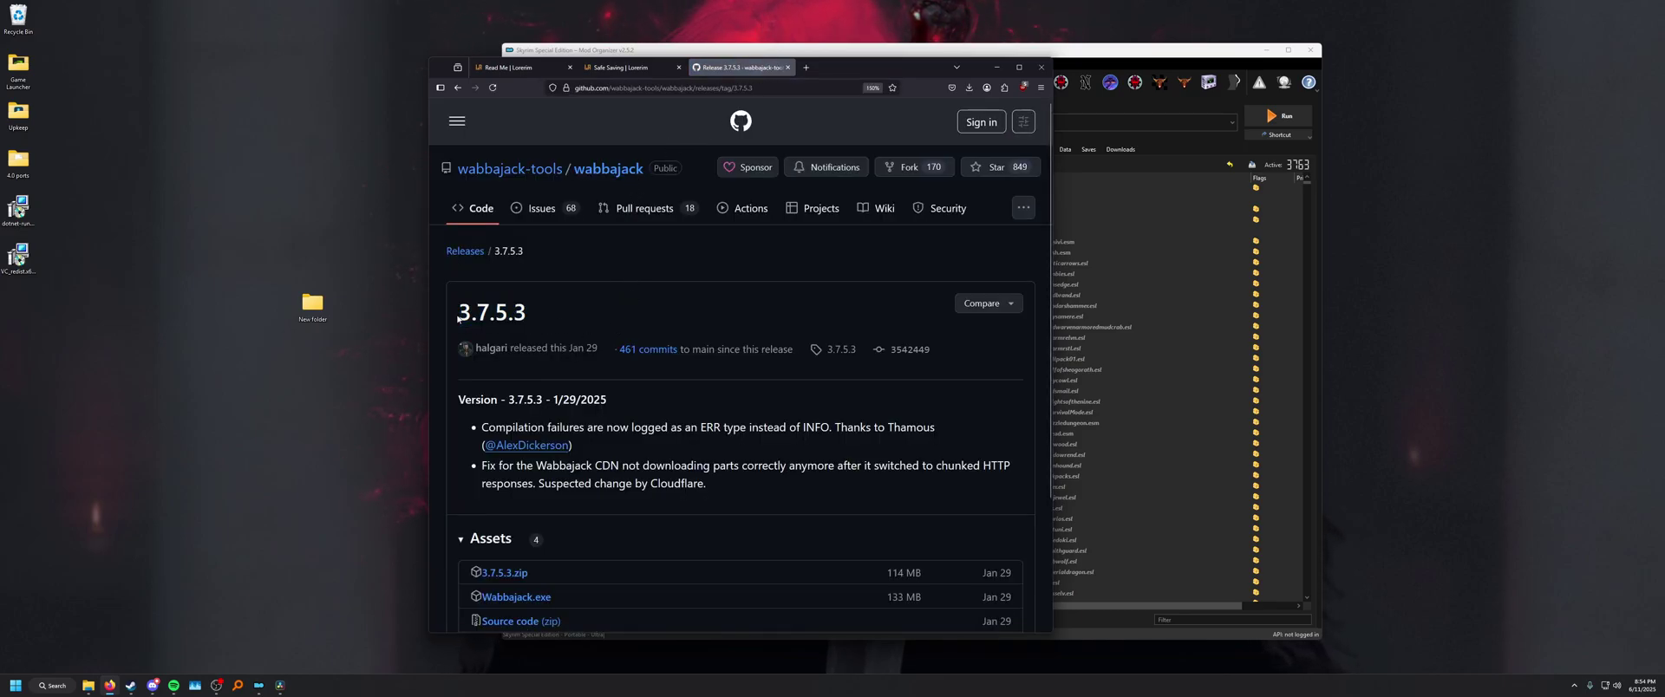
# Open a new File Explorer window and create a folder named Wabbajack on New Volume (G:).
pyautogui.click(89, 688)
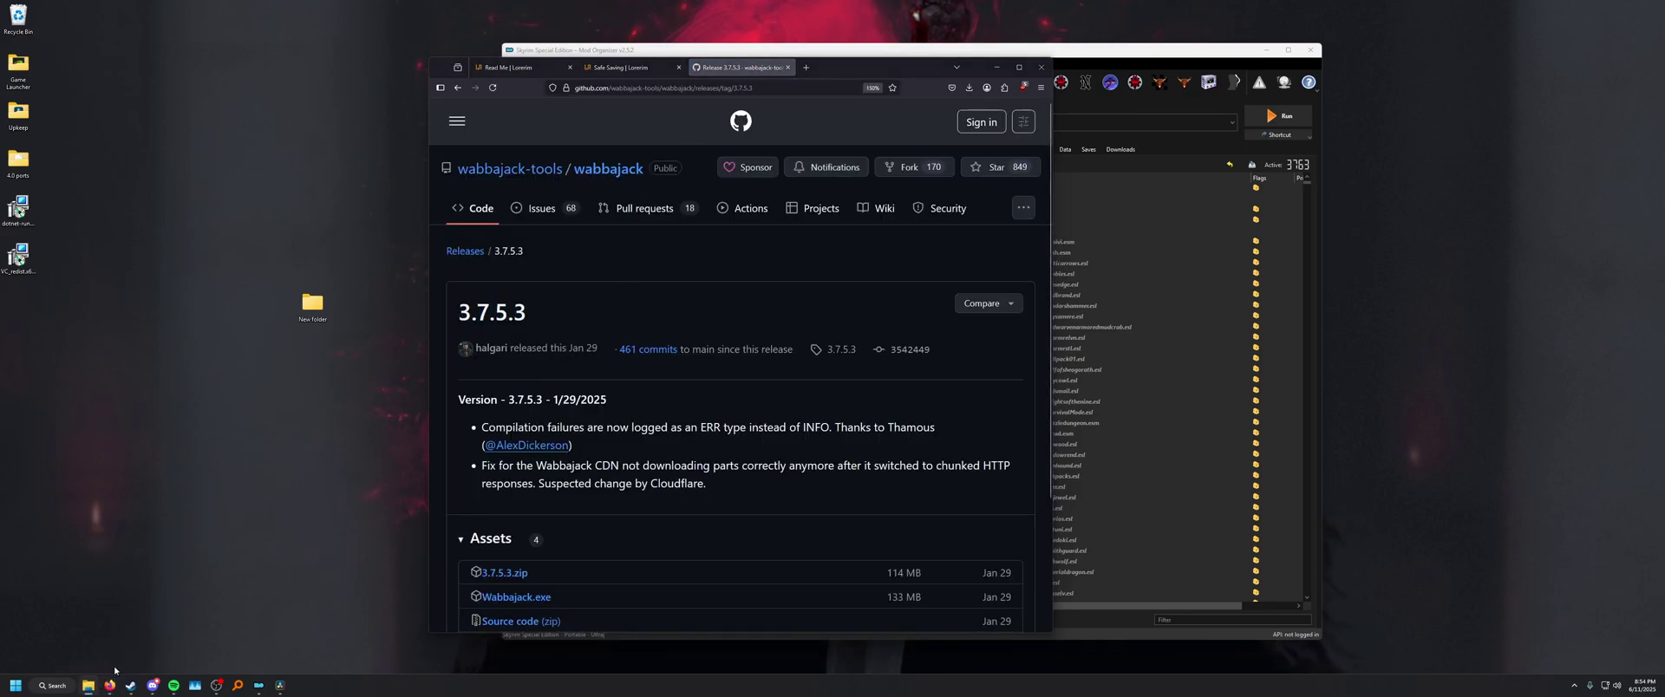
pyautogui.rightClick(92, 685)
pyautogui.click(56, 624)
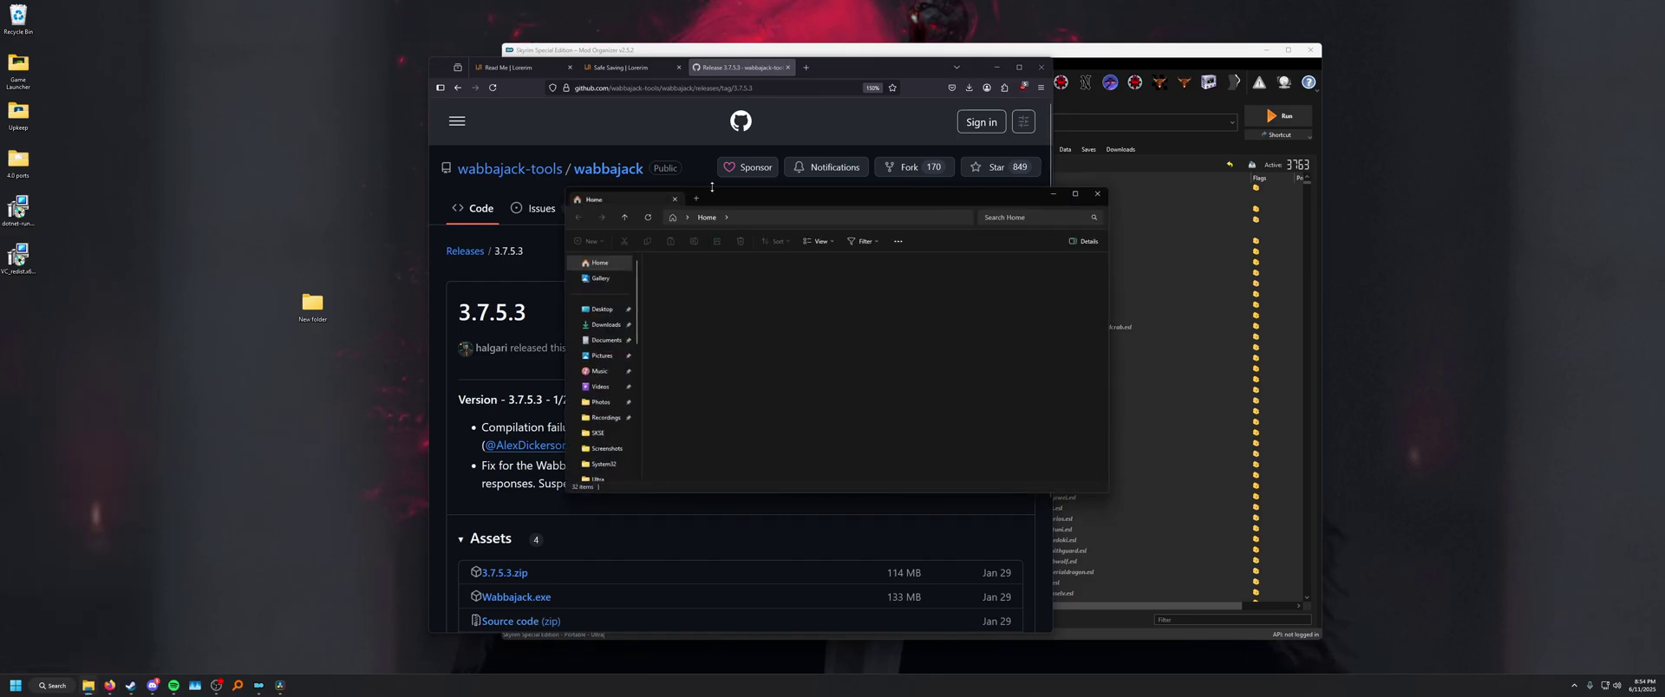
pyautogui.scroll(-10, 604, 383)
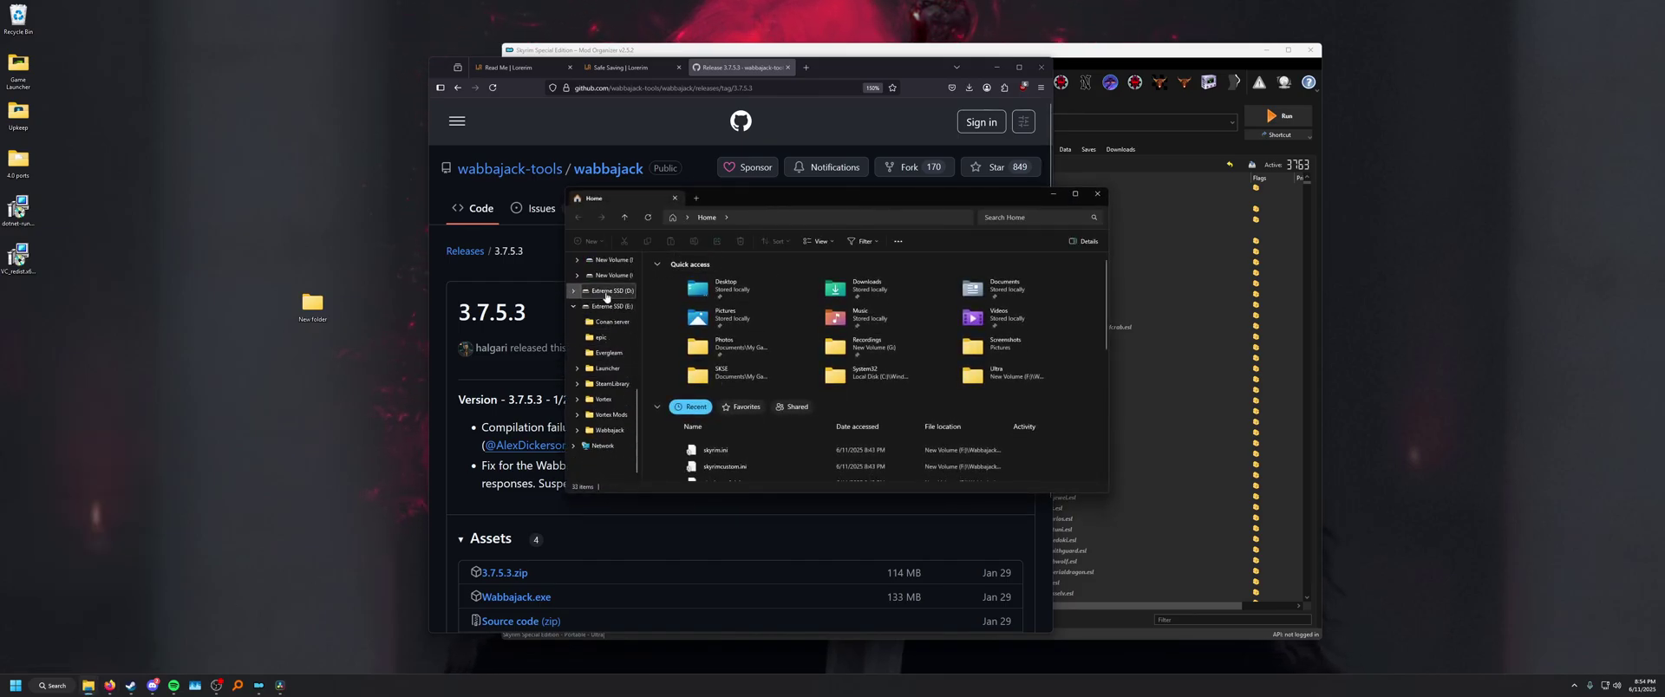
pyautogui.click(612, 275)
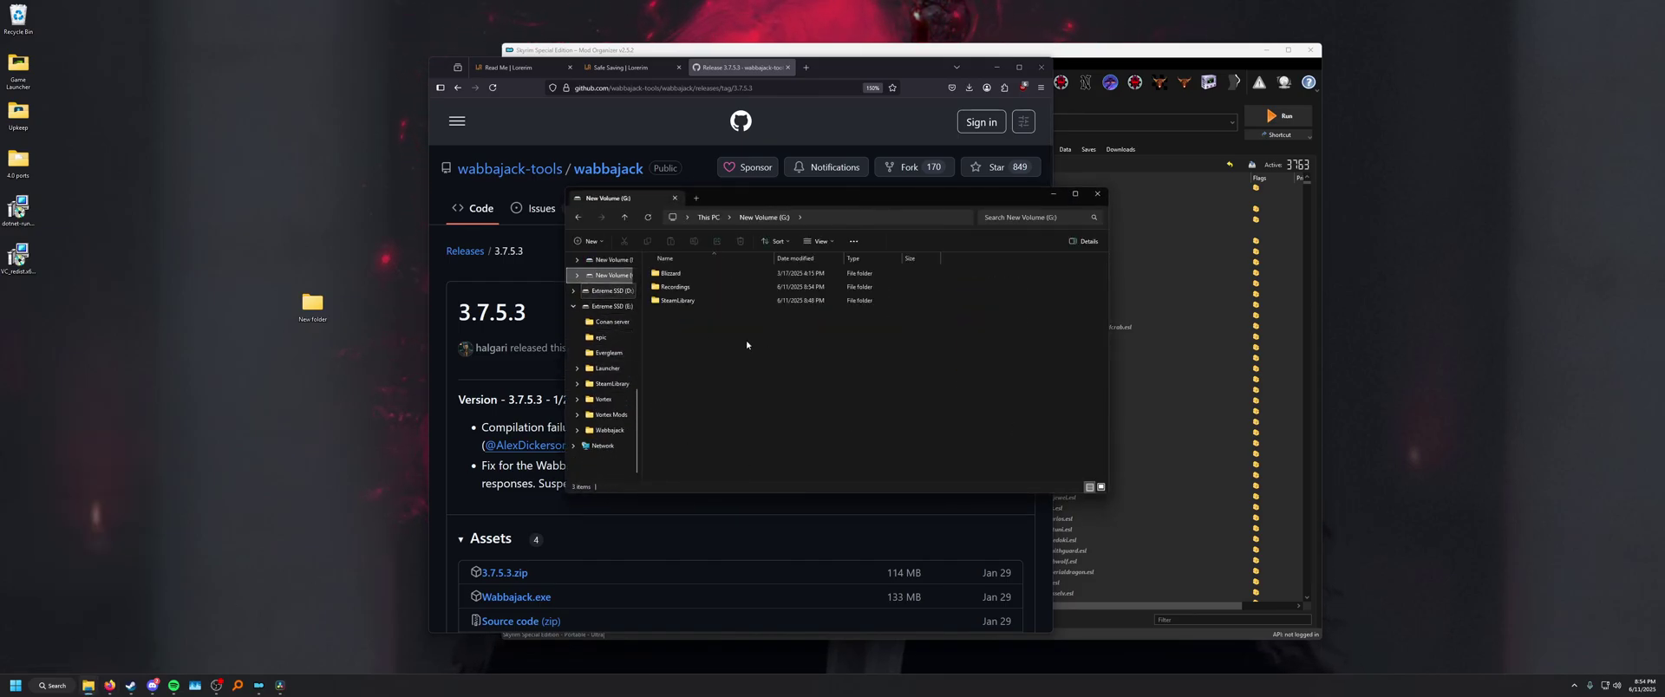
pyautogui.rightClick(682, 328)
pyautogui.moveTo(780, 417)
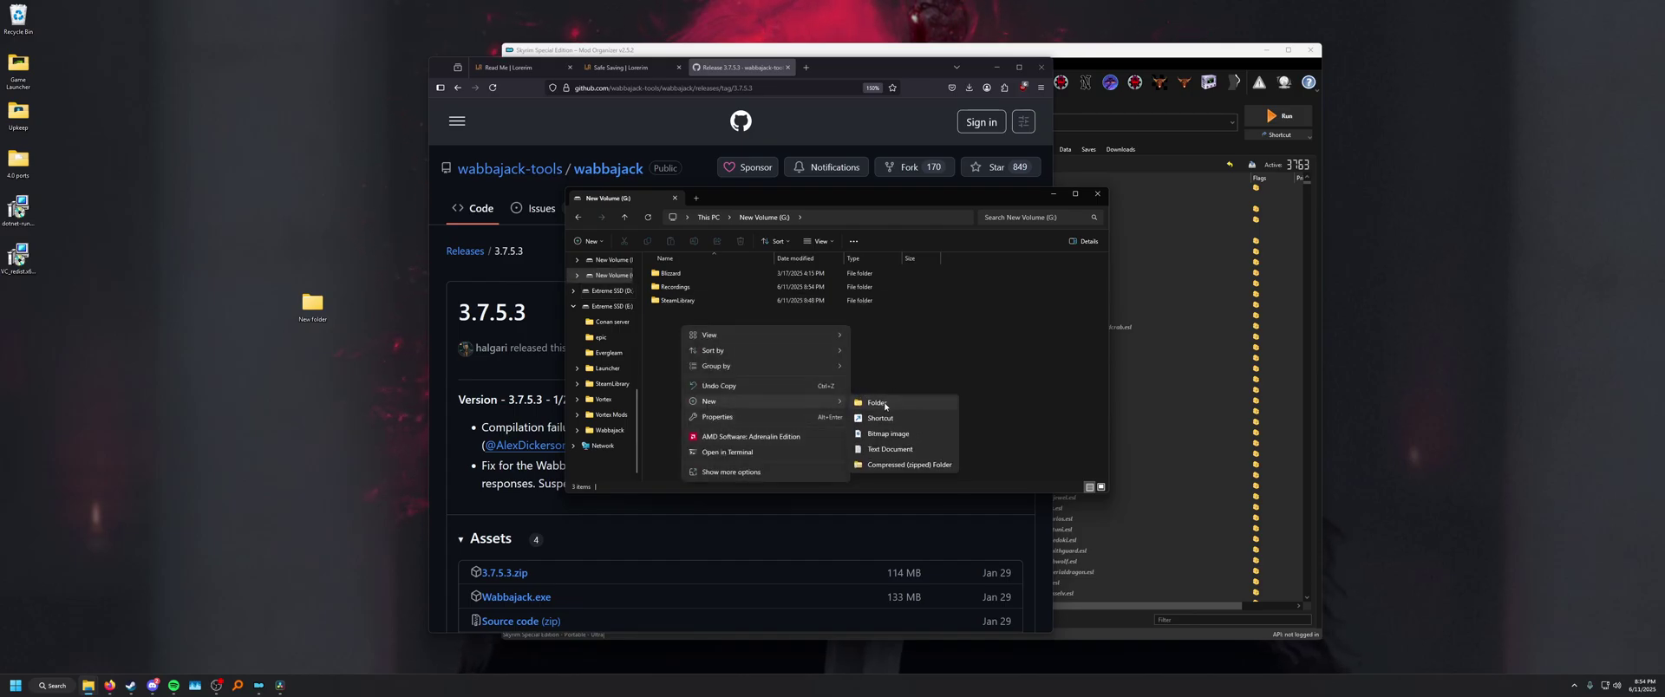
pyautogui.click(885, 404)
pyautogui.write('Wabbajck')
pyautogui.press('Return')
# Create a subfolder named 3.7.5.3 inside the new Wabbajack folder.
pyautogui.doubleClick(711, 313)
pyautogui.rightClick(711, 311)
pyautogui.moveTo(750, 383)
pyautogui.click(902, 386)
pyautogui.write('3.7.5.3')
pyautogui.press('Return')
# Download 3.7.5.3.zip from the release assets and open the Downloads folder beside the Wabbajack folder.
pyautogui.moveTo(845, 198); pyautogui.dragTo(523, 177)
pyautogui.click(547, 577)
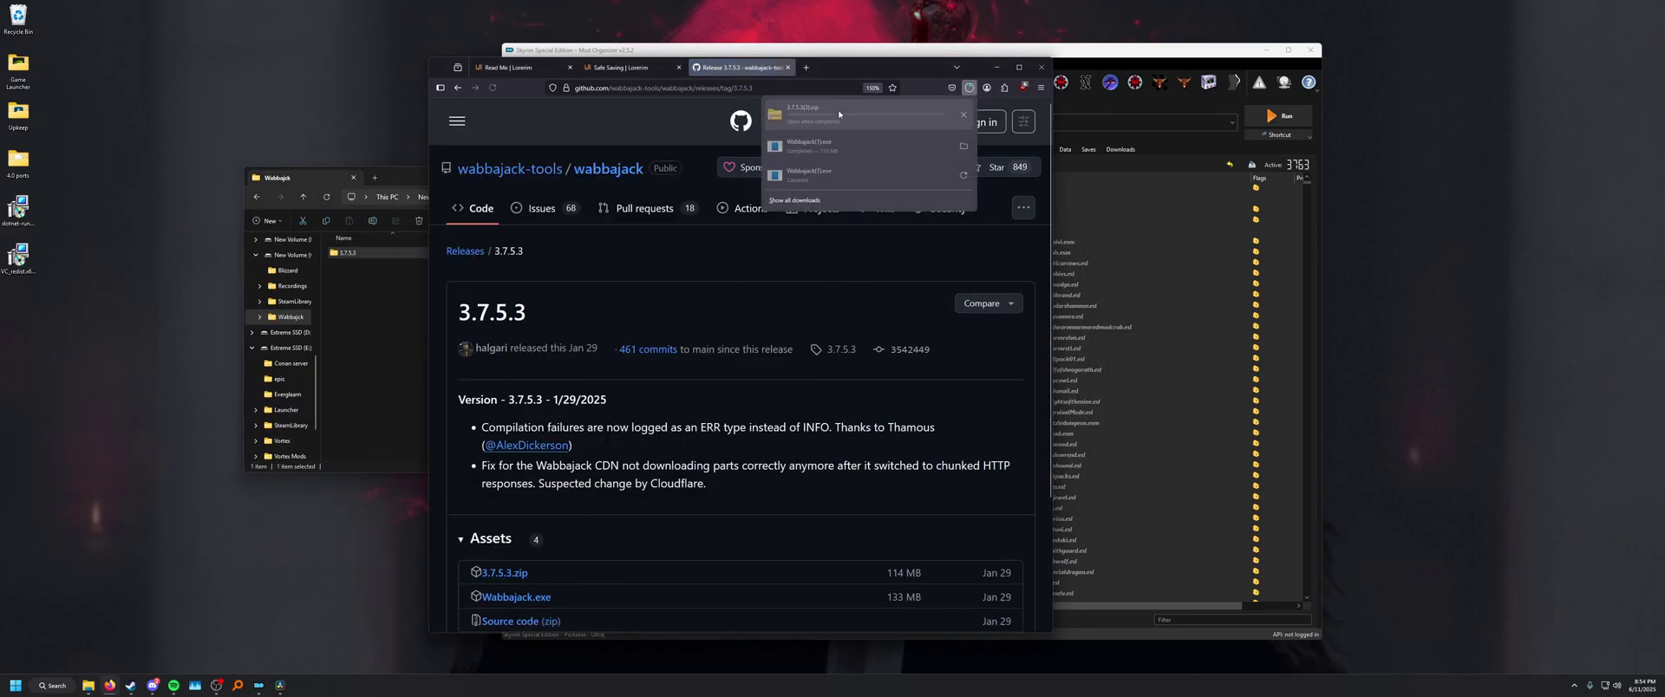
pyautogui.moveTo(848, 69); pyautogui.dragTo(1106, 84)
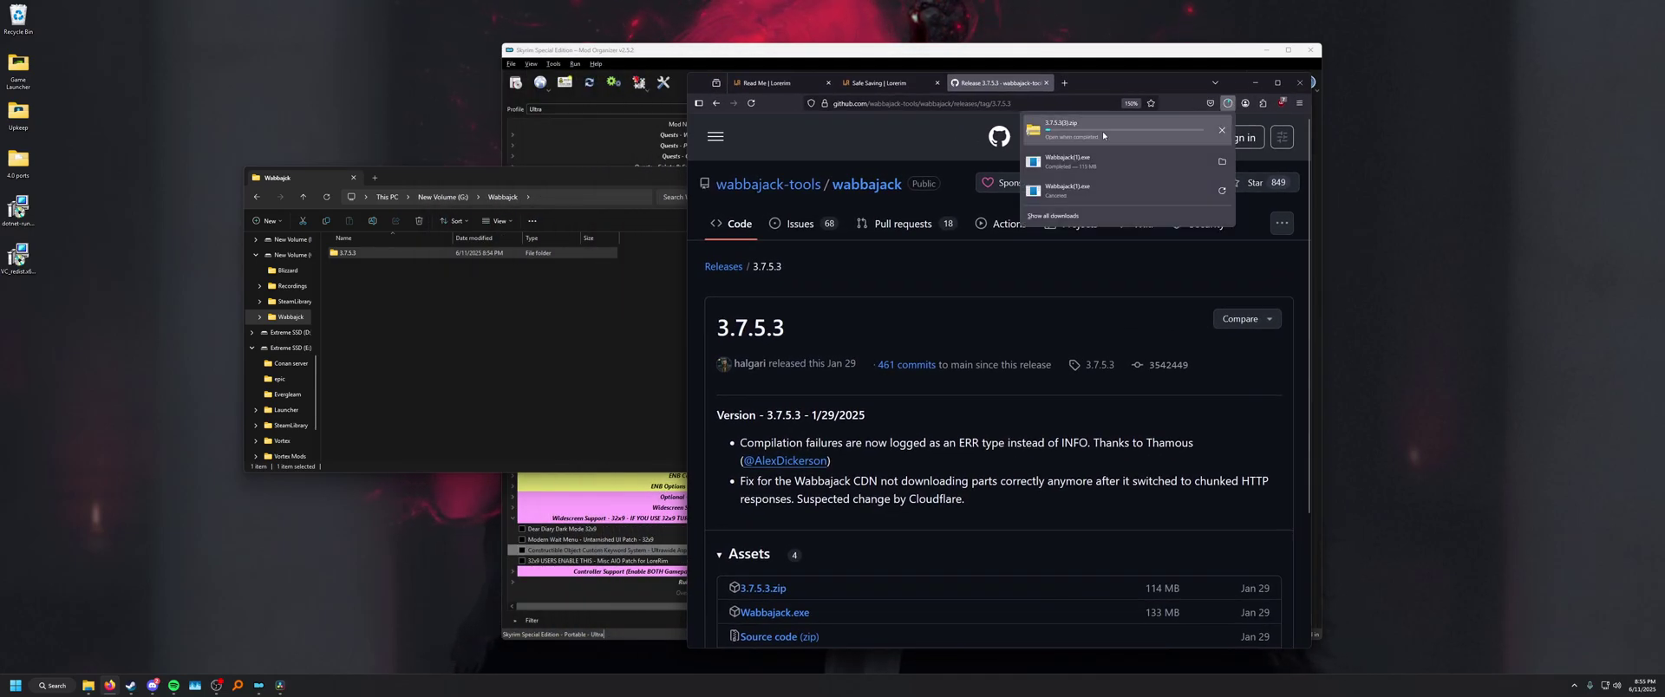
pyautogui.click(1222, 162)
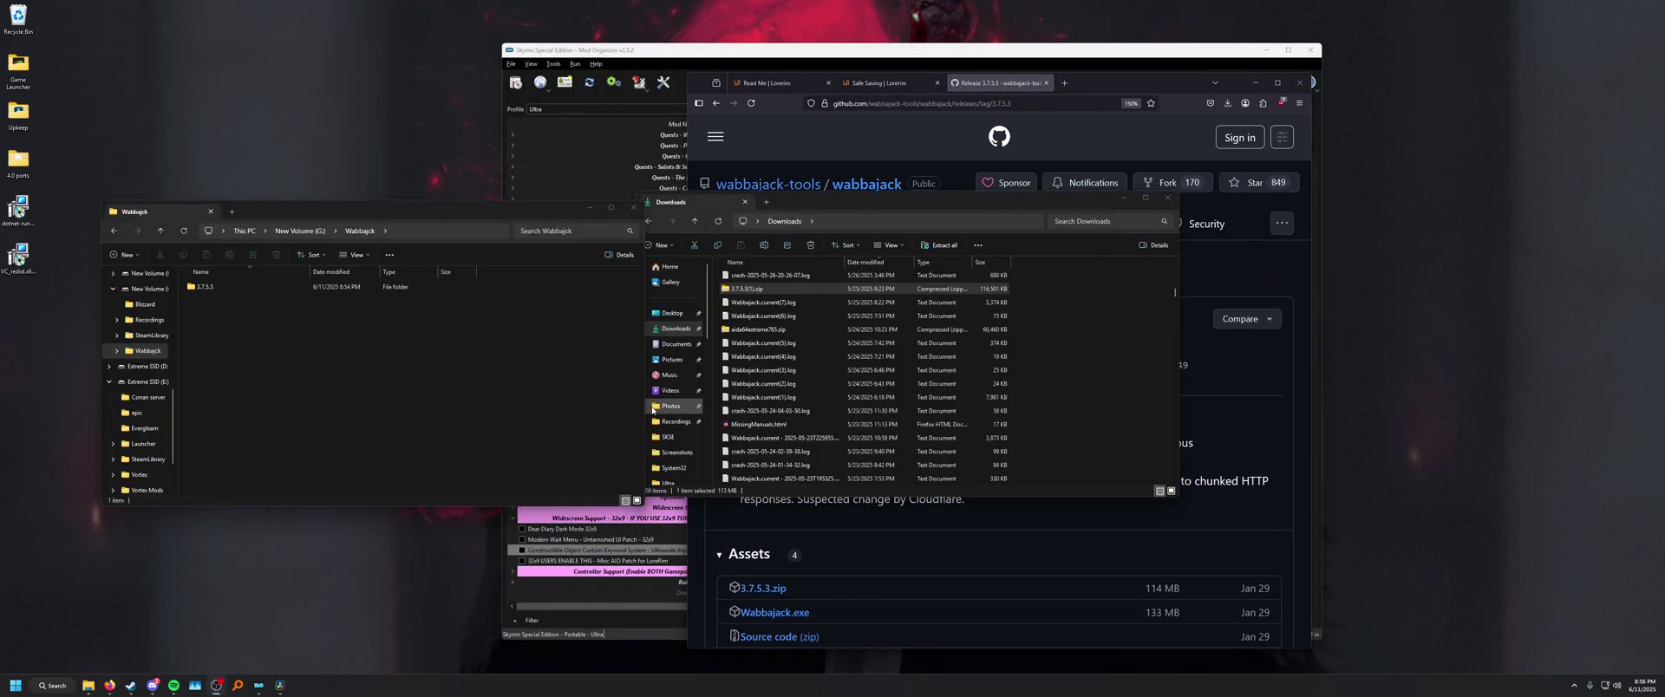
# Extract the downloaded 3.7.5.3 zip into the Wabbajack\3.7.5.3 folder on New Volume (G:).
pyautogui.rightClick(761, 295)
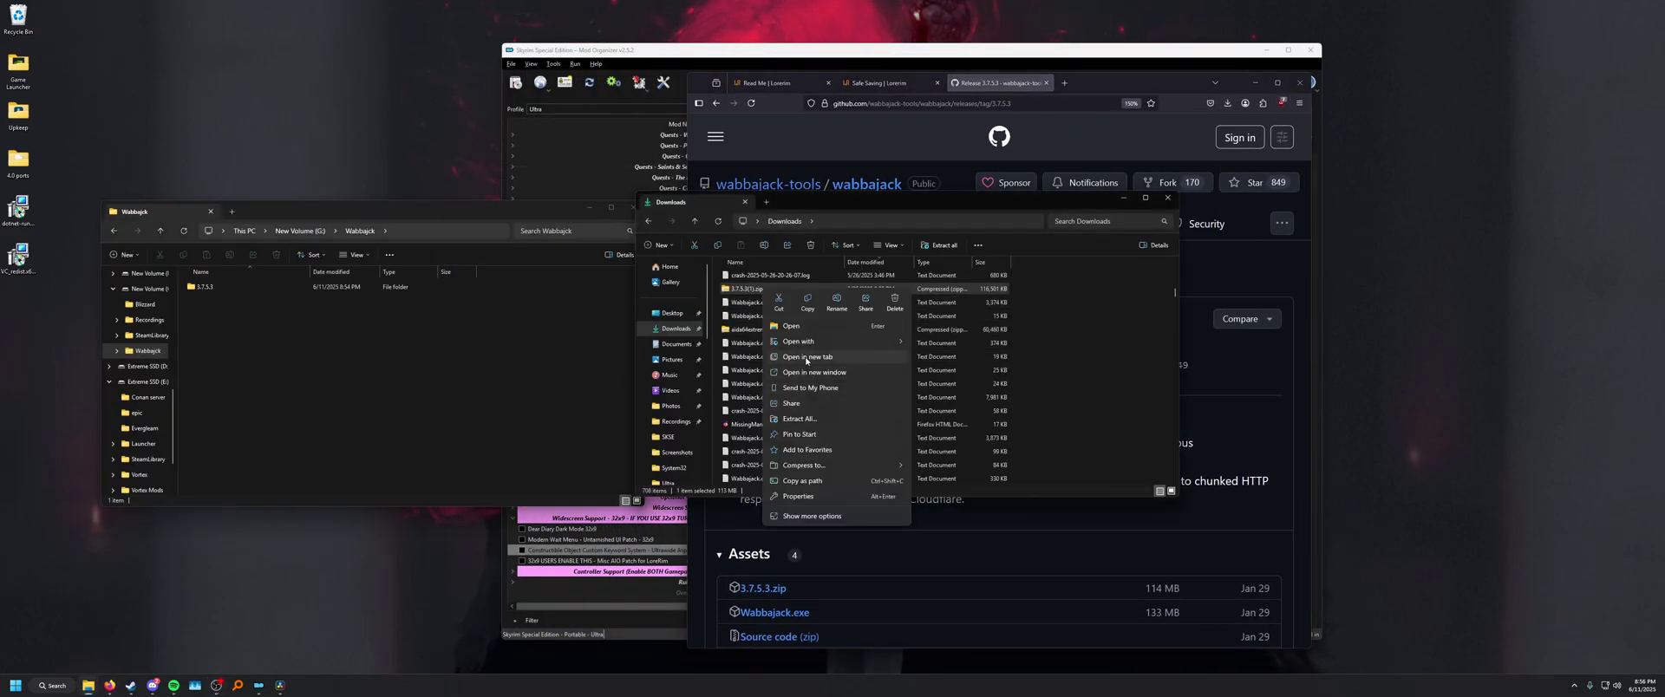
pyautogui.click(800, 419)
pyautogui.click(939, 301)
pyautogui.scroll(-5, 707, 375)
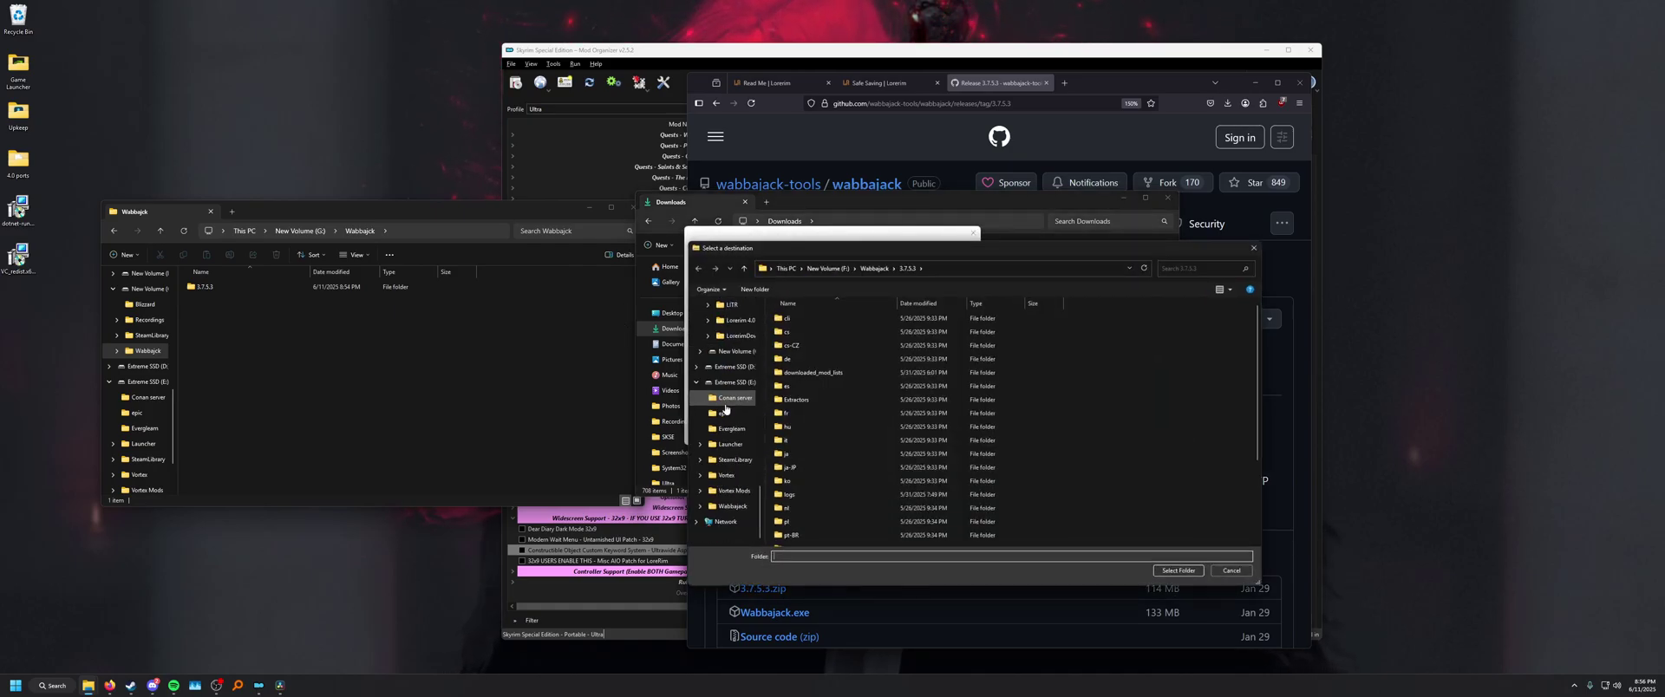
pyautogui.click(736, 350)
pyautogui.doubleClick(796, 358)
pyautogui.click(804, 322)
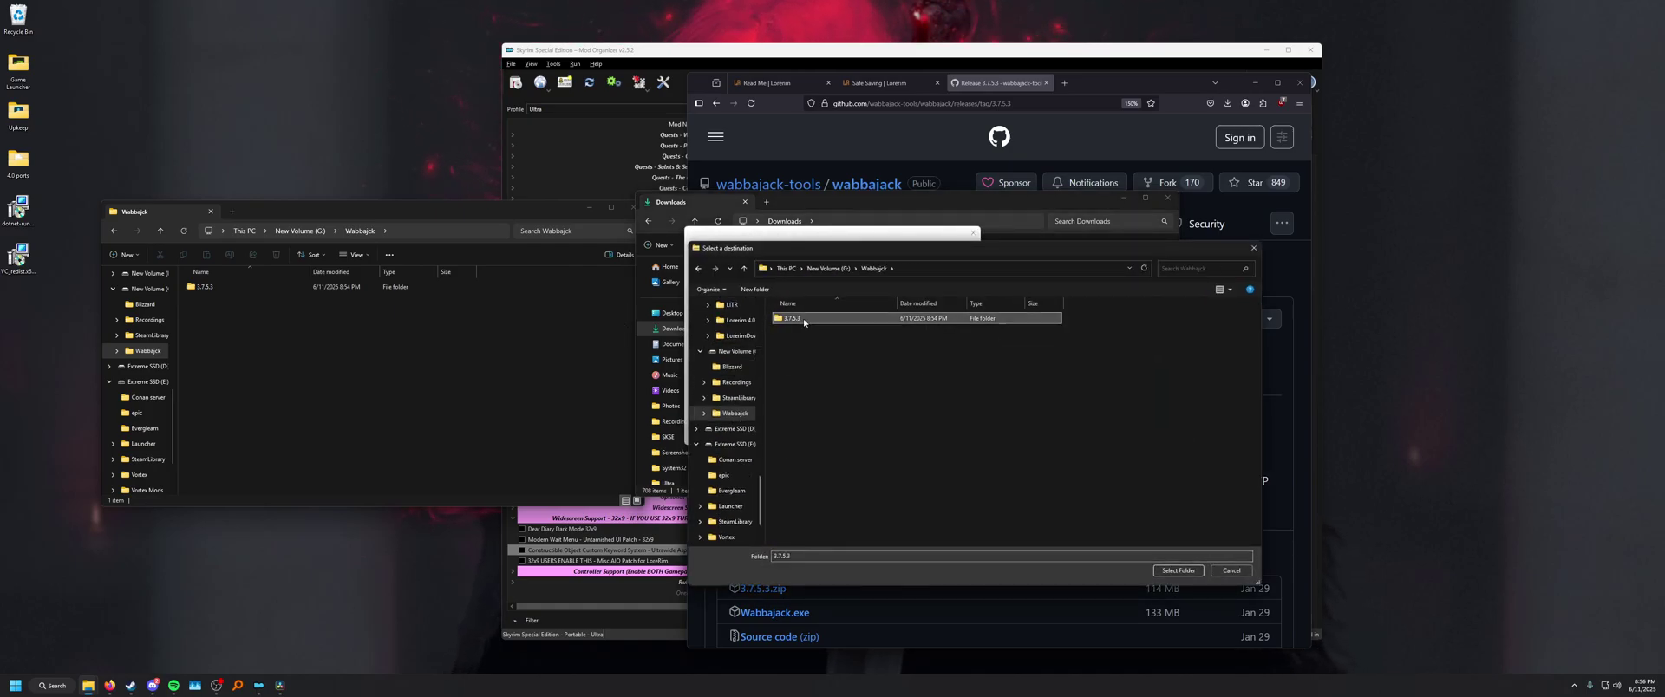
pyautogui.click(1177, 571)
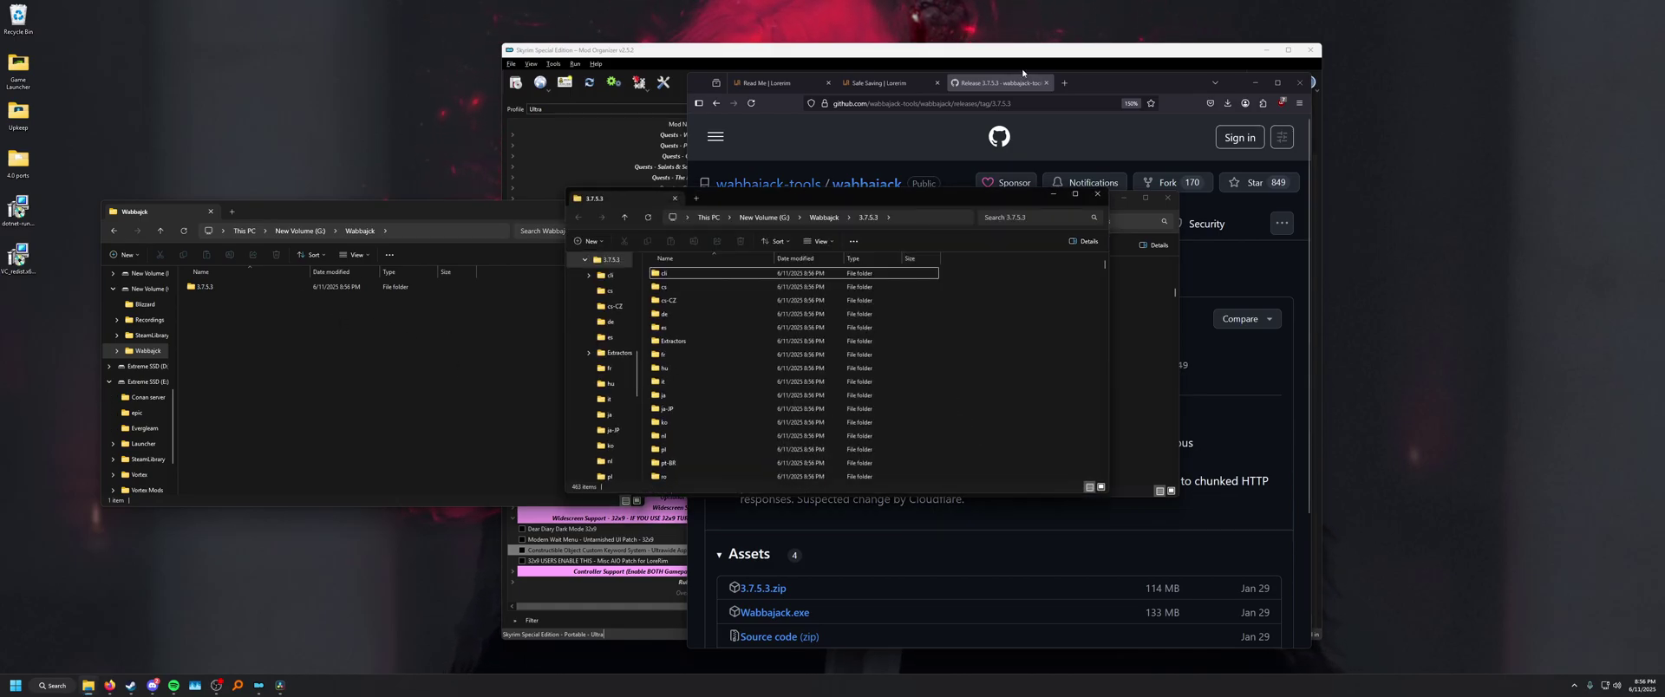
# Clear the Mod Organizer window out of the way and launch Wabbajack from the extracted 3.7.5.3 folder.
pyautogui.moveTo(857, 60); pyautogui.dragTo(855, 85)
pyautogui.click(1309, 74)
pyautogui.moveTo(748, 197); pyautogui.dragTo(377, 161)
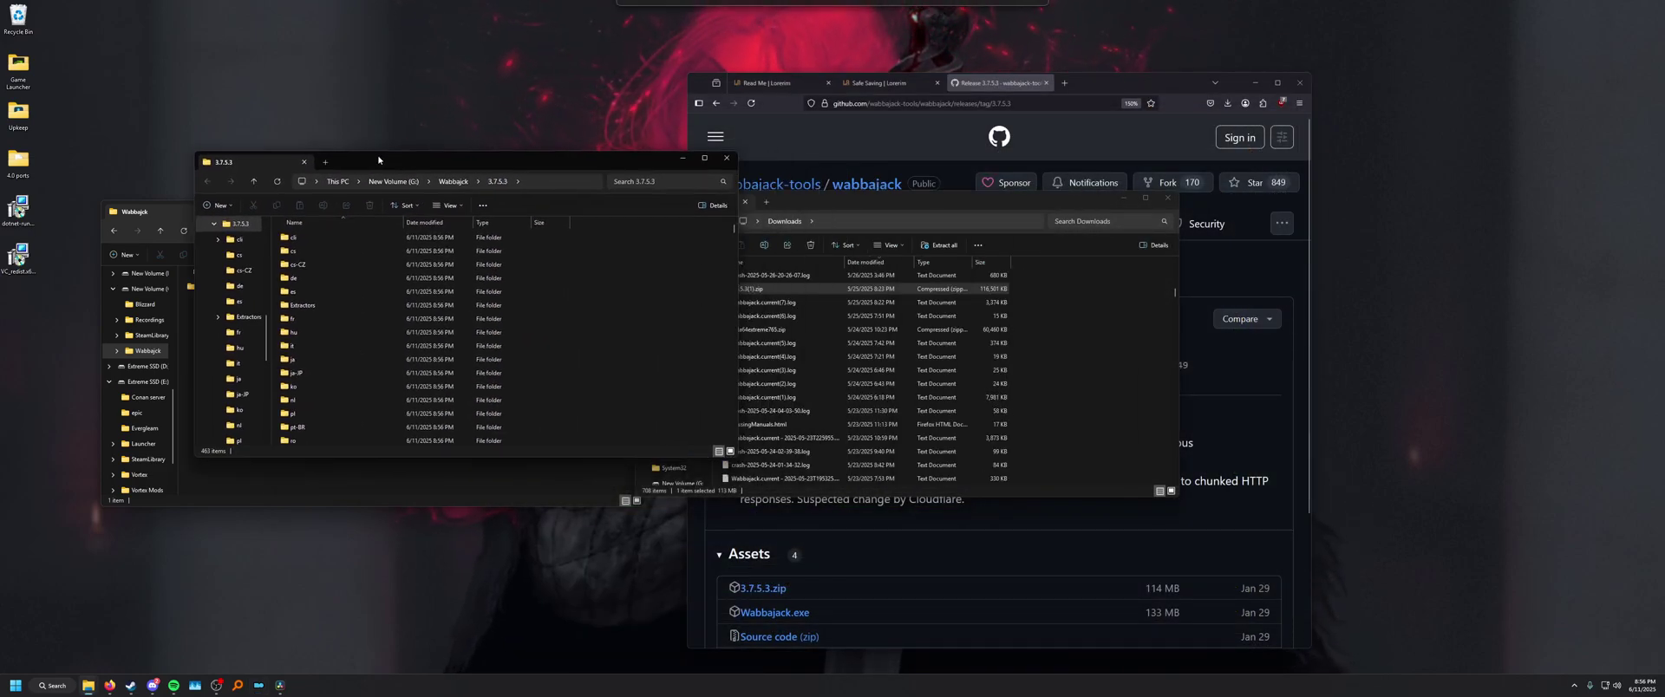
pyautogui.scroll(-5, 715, 425)
pyautogui.scroll(5, 716, 416)
pyautogui.moveTo(732, 229); pyautogui.dragTo(680, 465)
pyautogui.scroll(4, 406, 340)
pyautogui.doubleClick(434, 304)
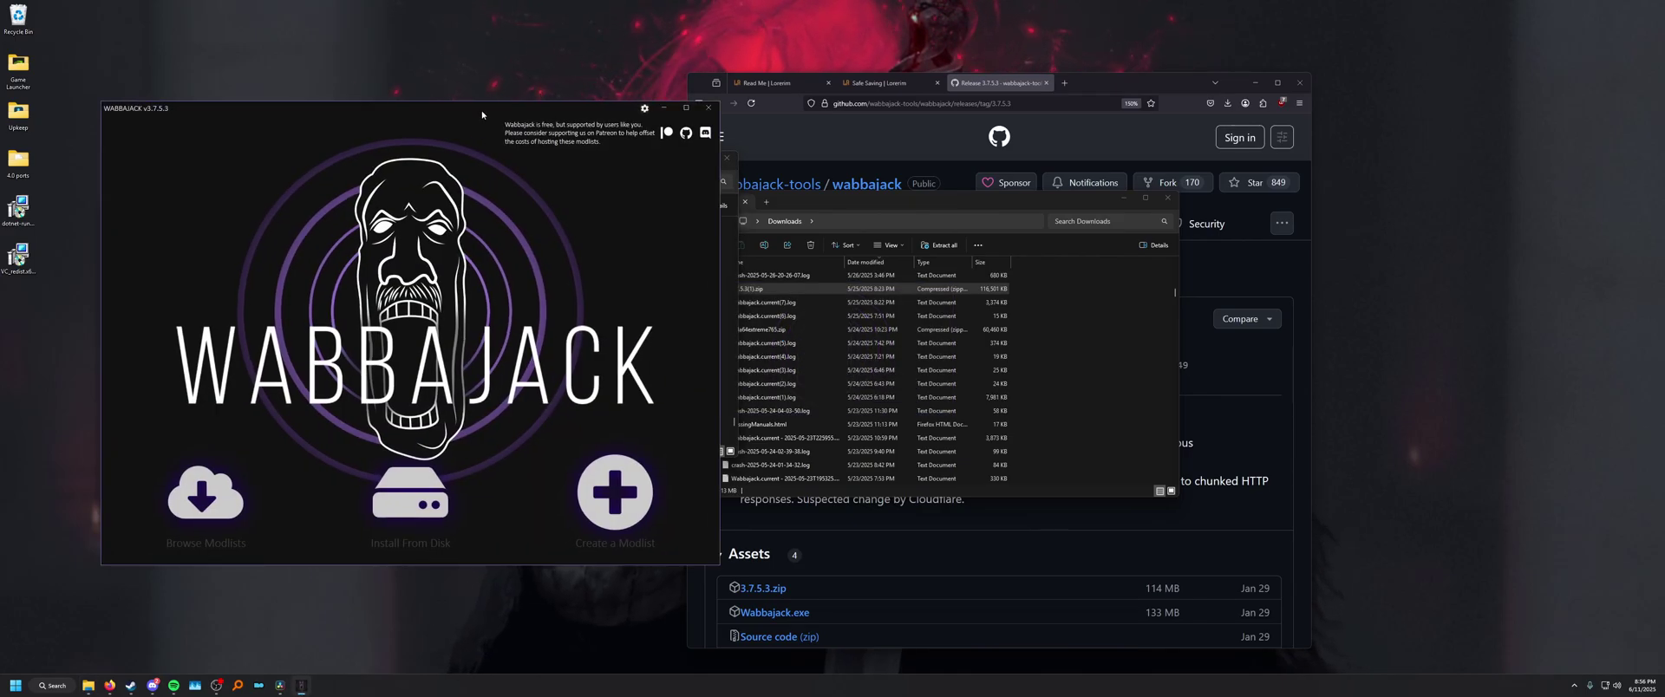
# Browse the available modlists in Wabbajack and search for "lorerim".
pyautogui.moveTo(347, 109); pyautogui.dragTo(749, 158)
pyautogui.click(673, 532)
pyautogui.click(904, 168)
pyautogui.write('lorerim')
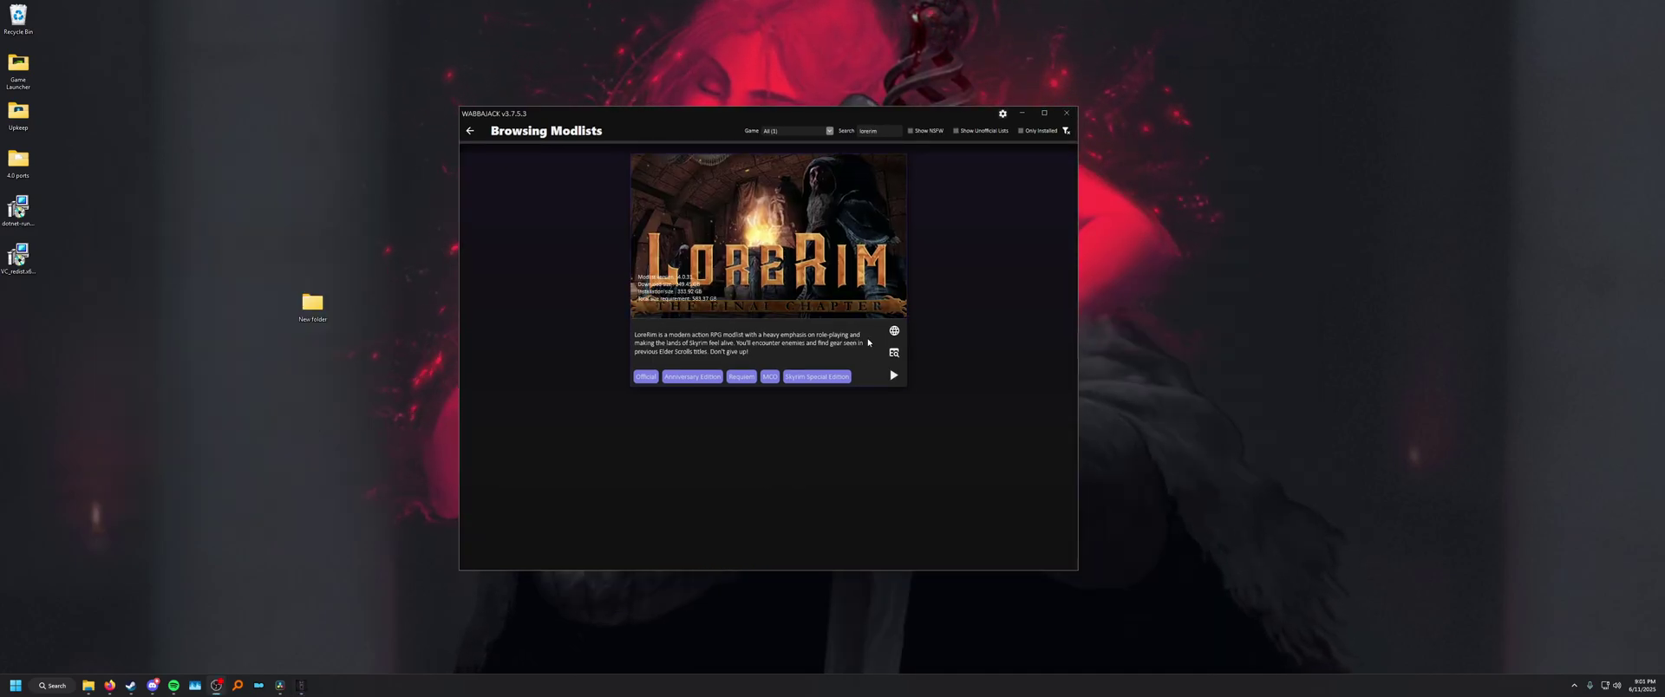
# Open the install configuration for LoreRim, dismiss its readme page in Firefox, and select the resource download location for entry.
pyautogui.click(894, 379)
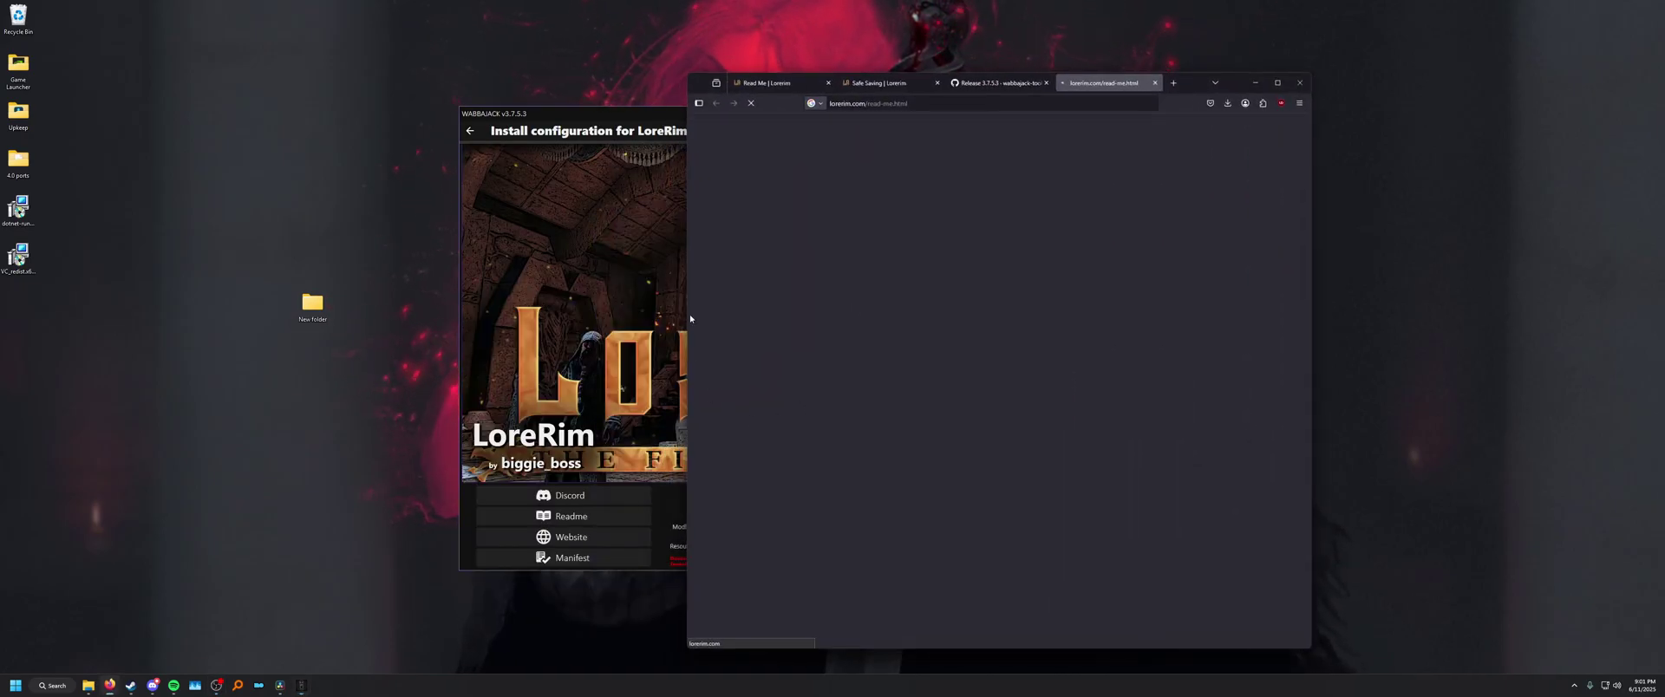
pyautogui.click(1155, 82)
pyautogui.click(1247, 85)
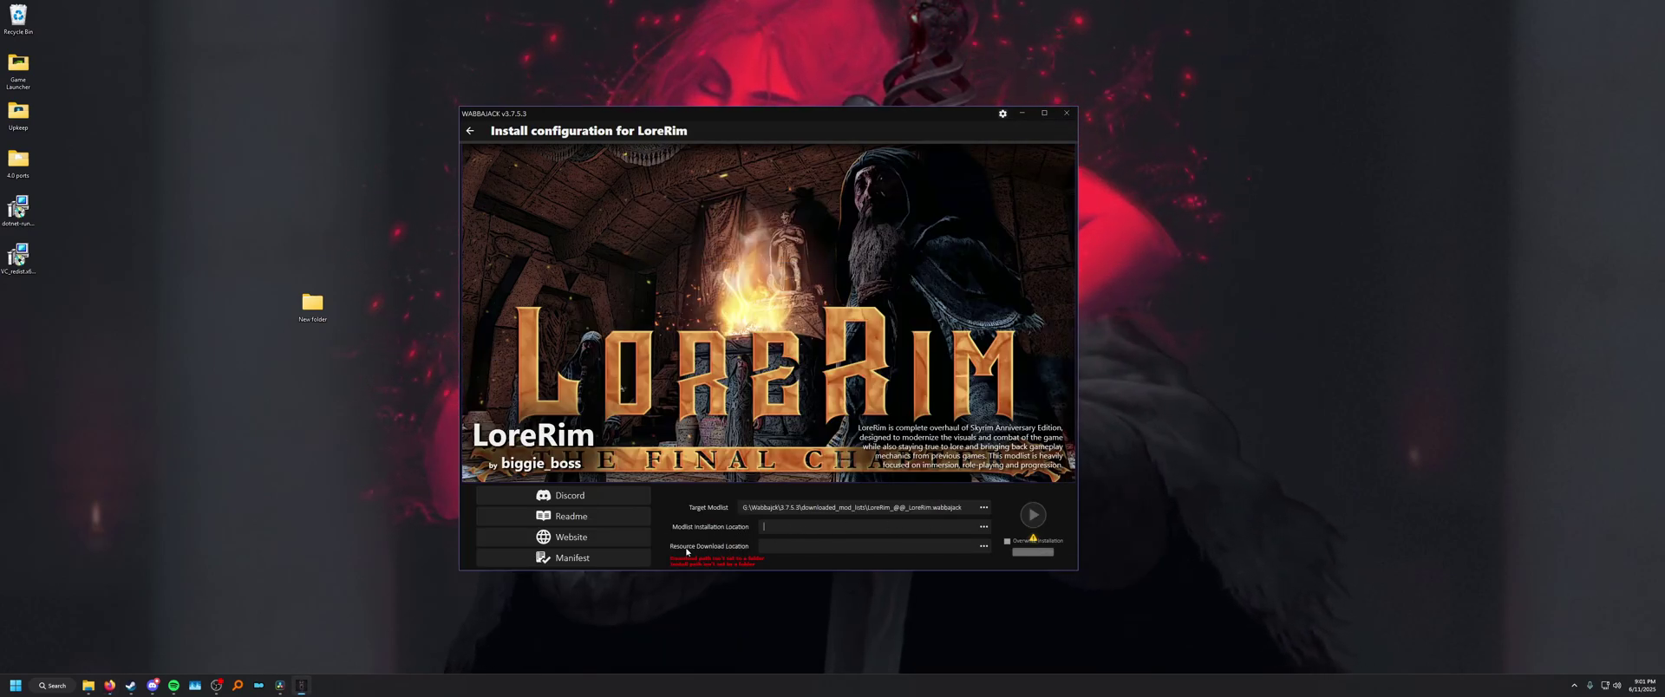
pyautogui.click(868, 546)
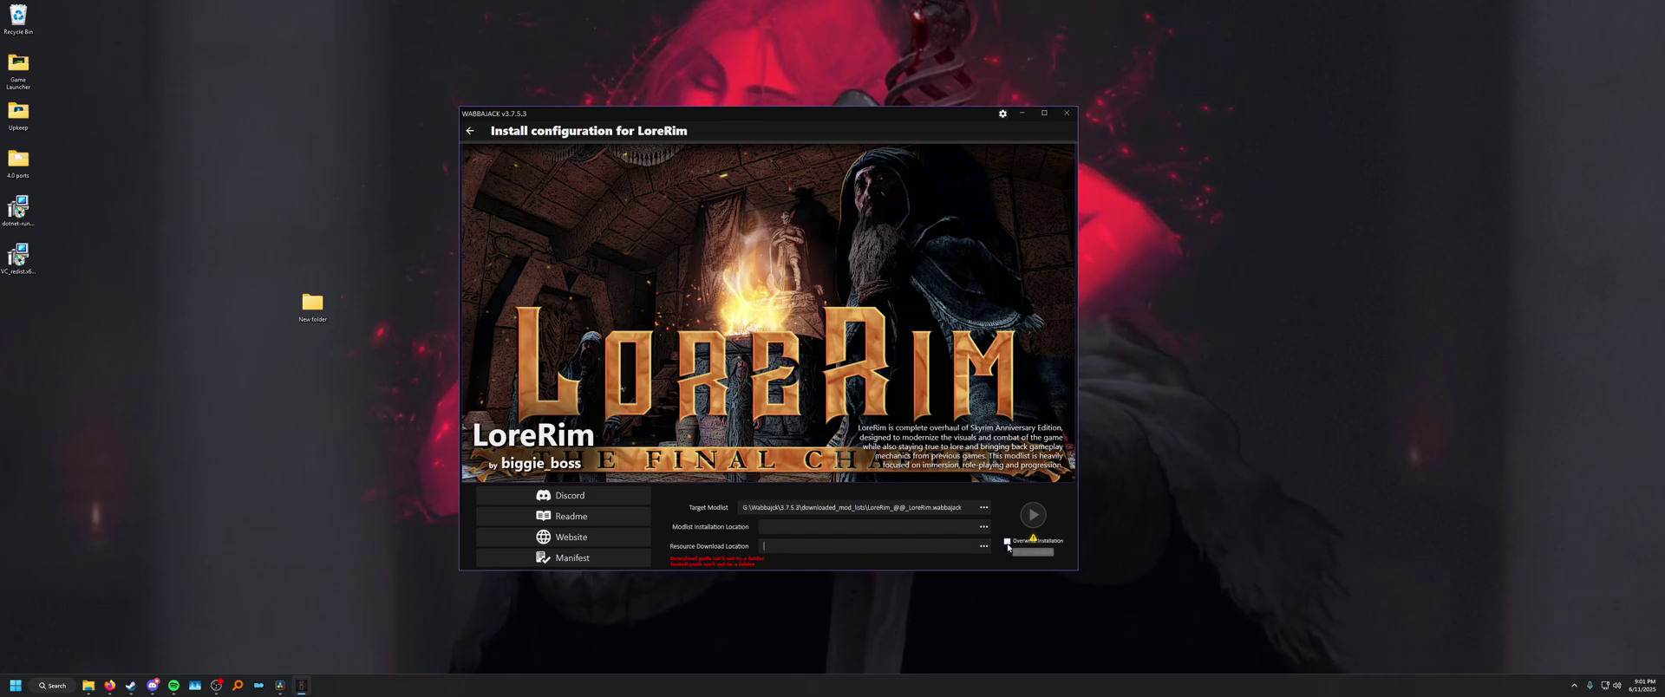